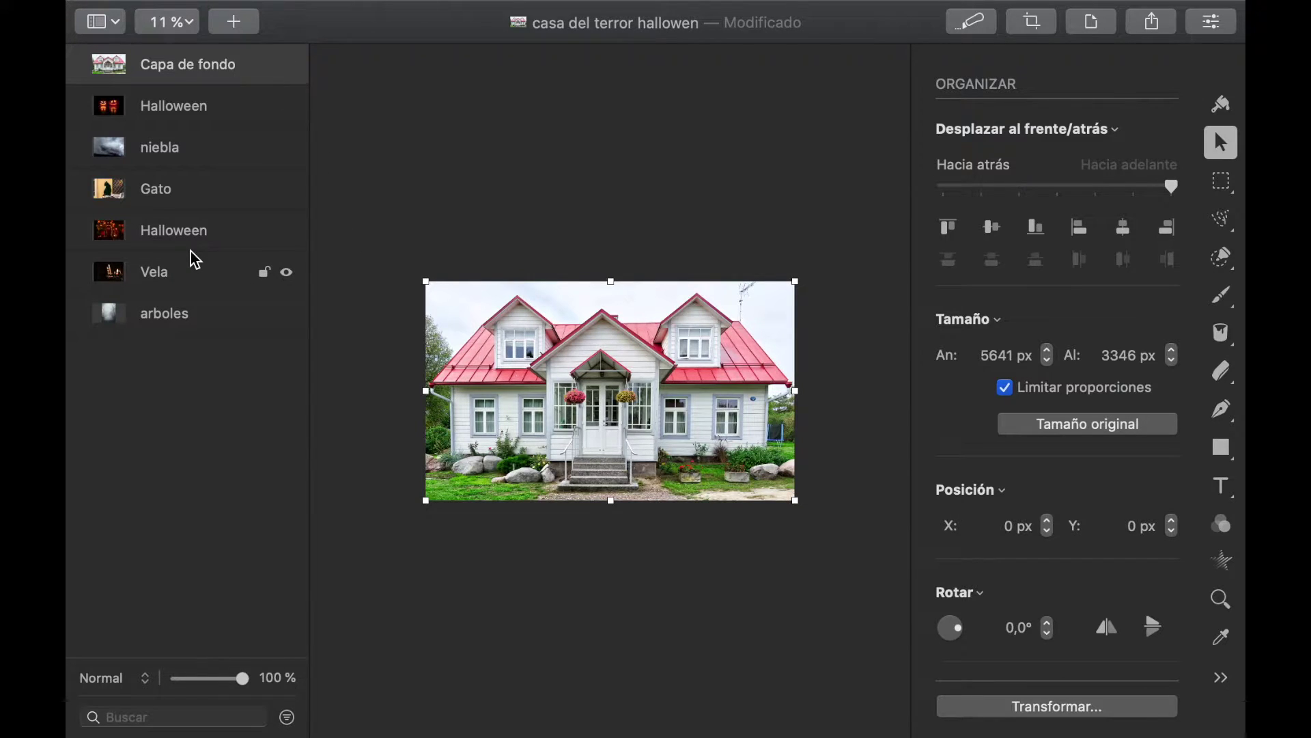
# Step: Hide all seven layers, then show Capa de fondo again so only the house photo remains
pyautogui.click(287, 66)
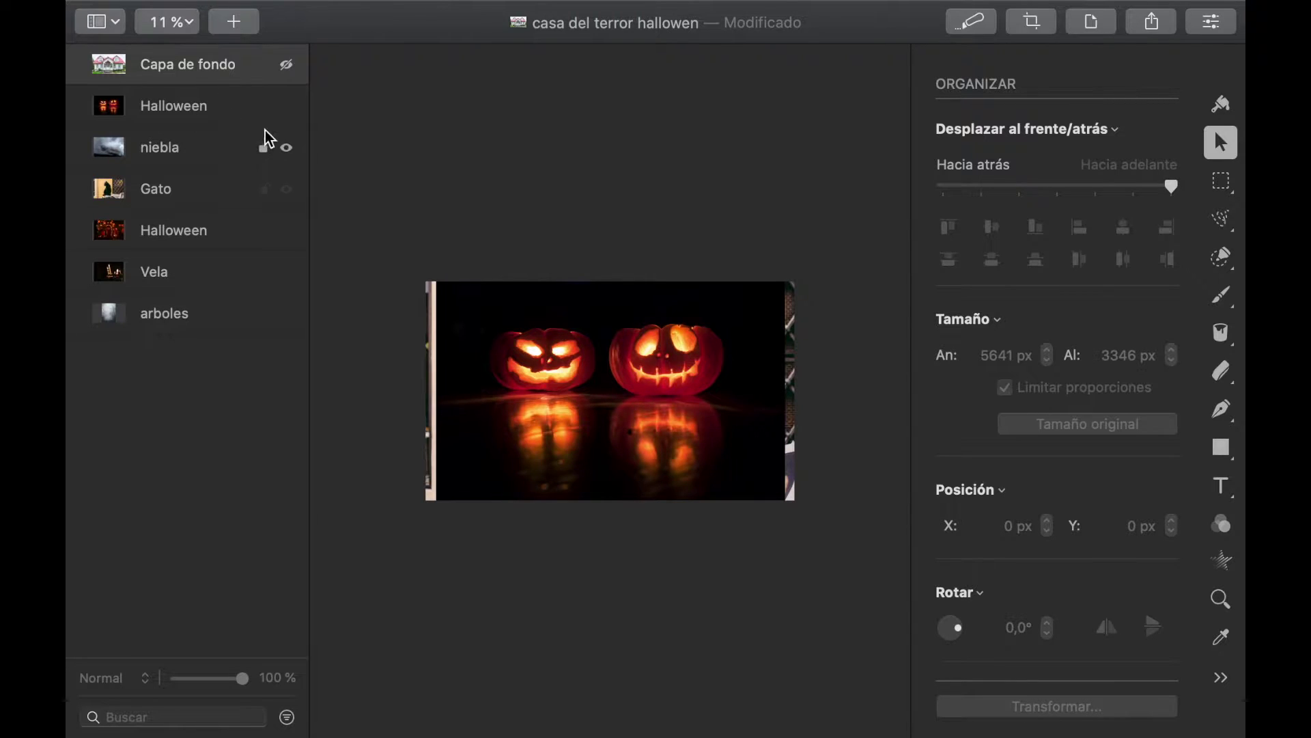
pyautogui.click(287, 107)
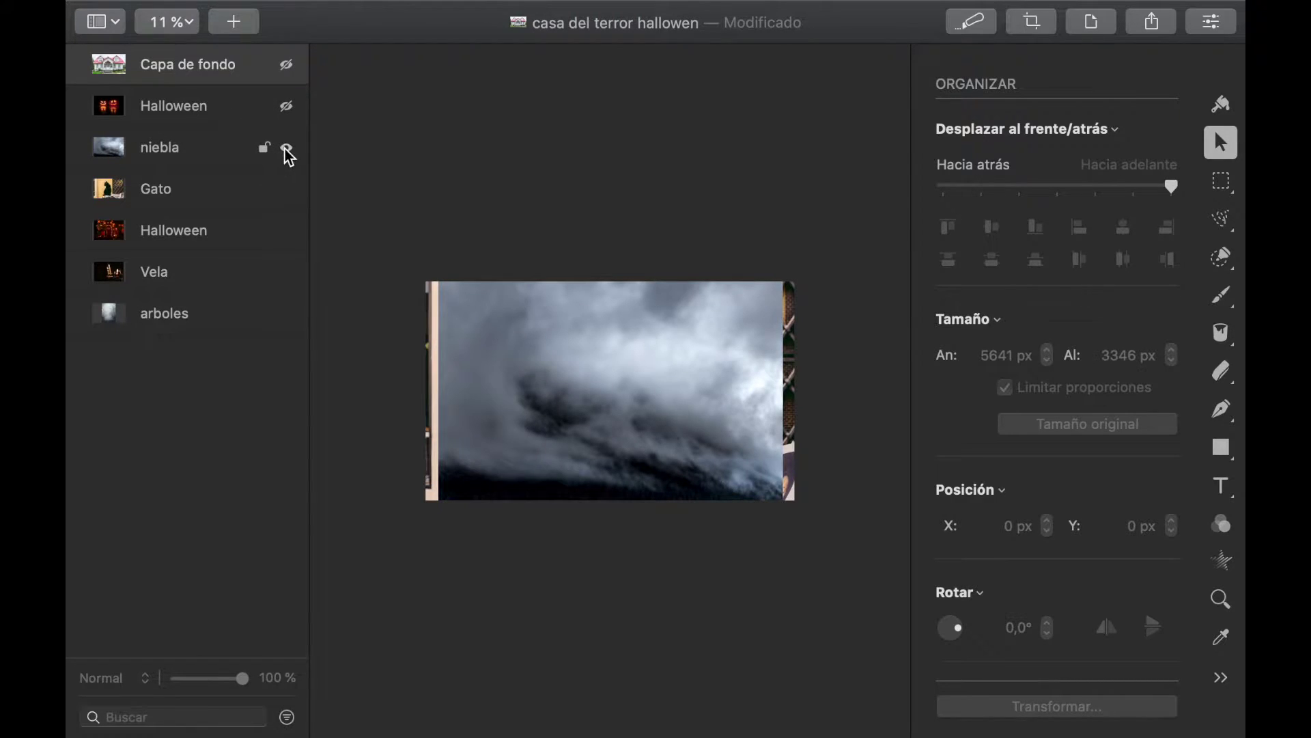
pyautogui.click(287, 148)
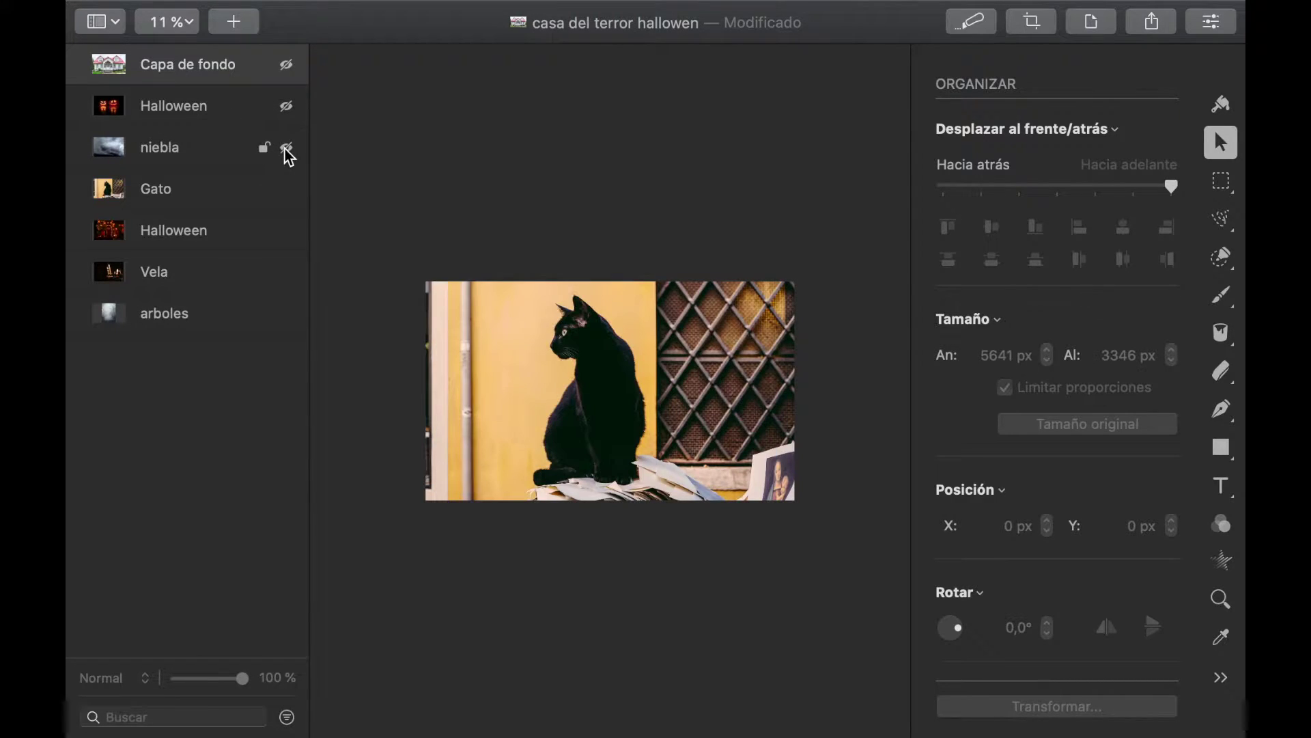
pyautogui.click(287, 190)
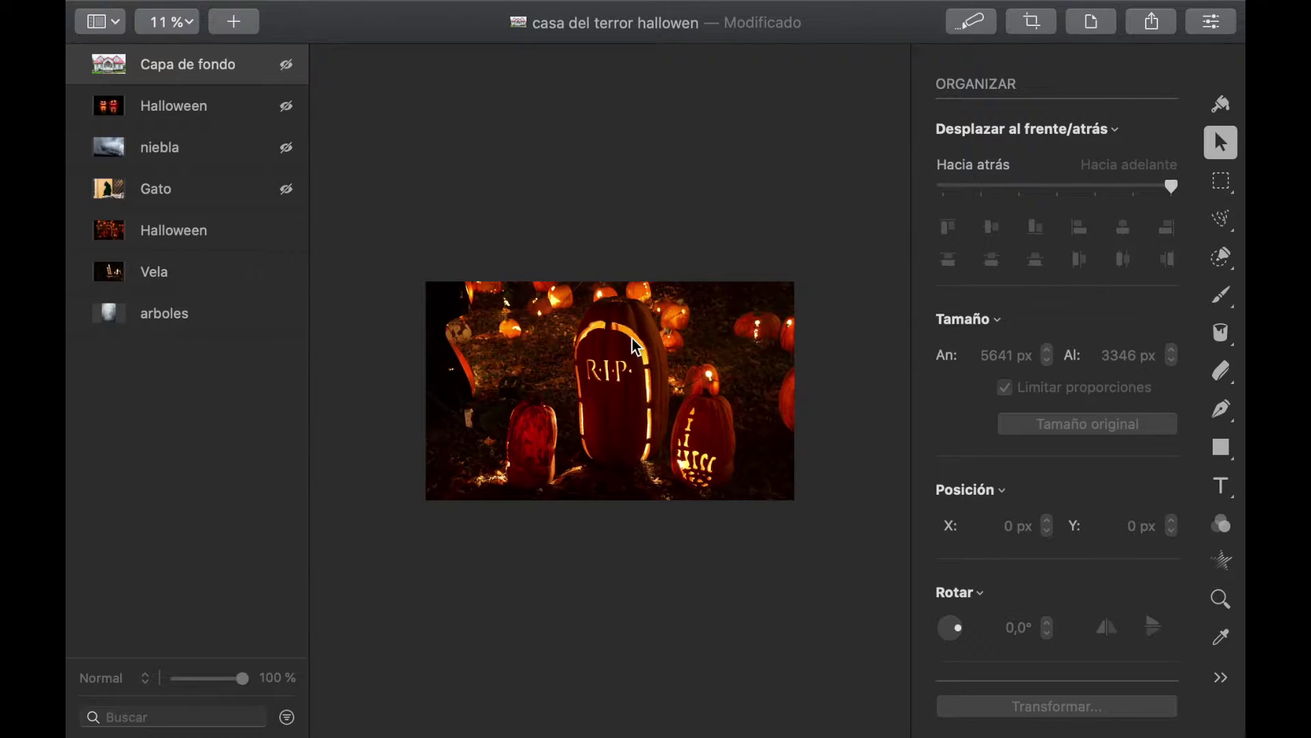
pyautogui.click(287, 231)
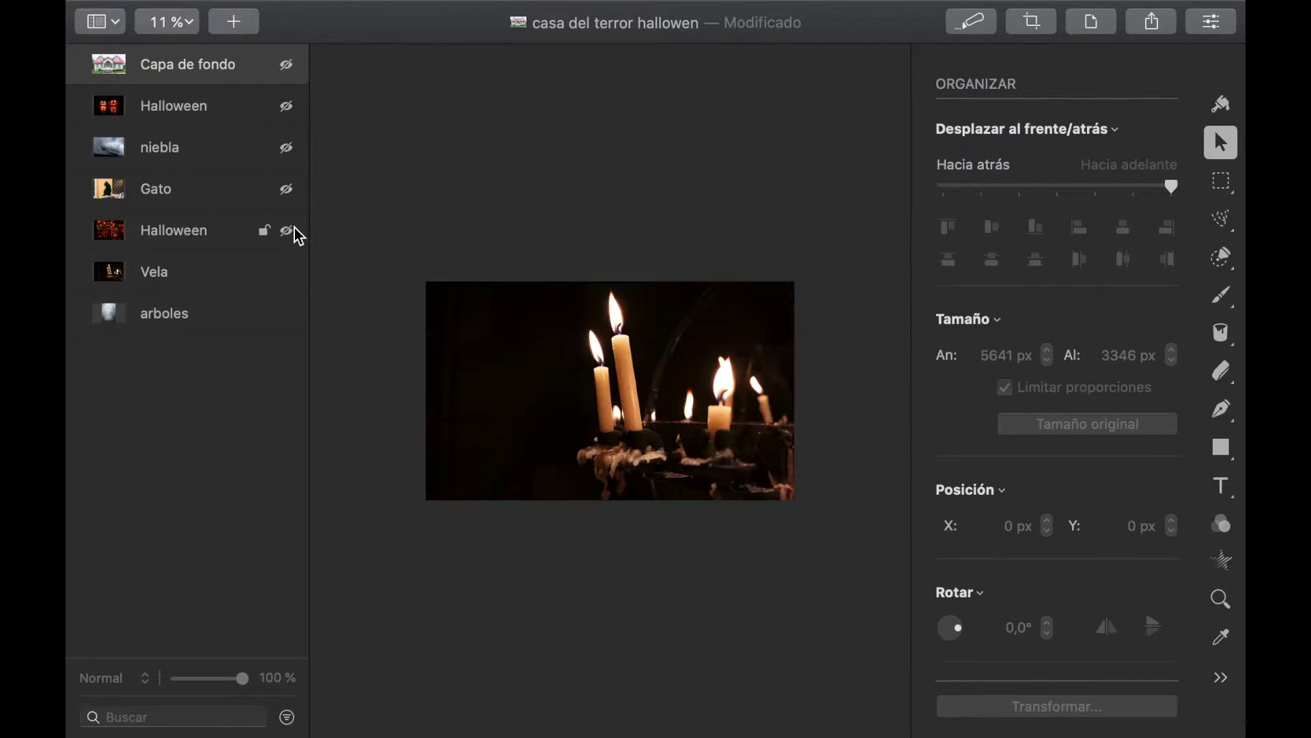
pyautogui.click(287, 273)
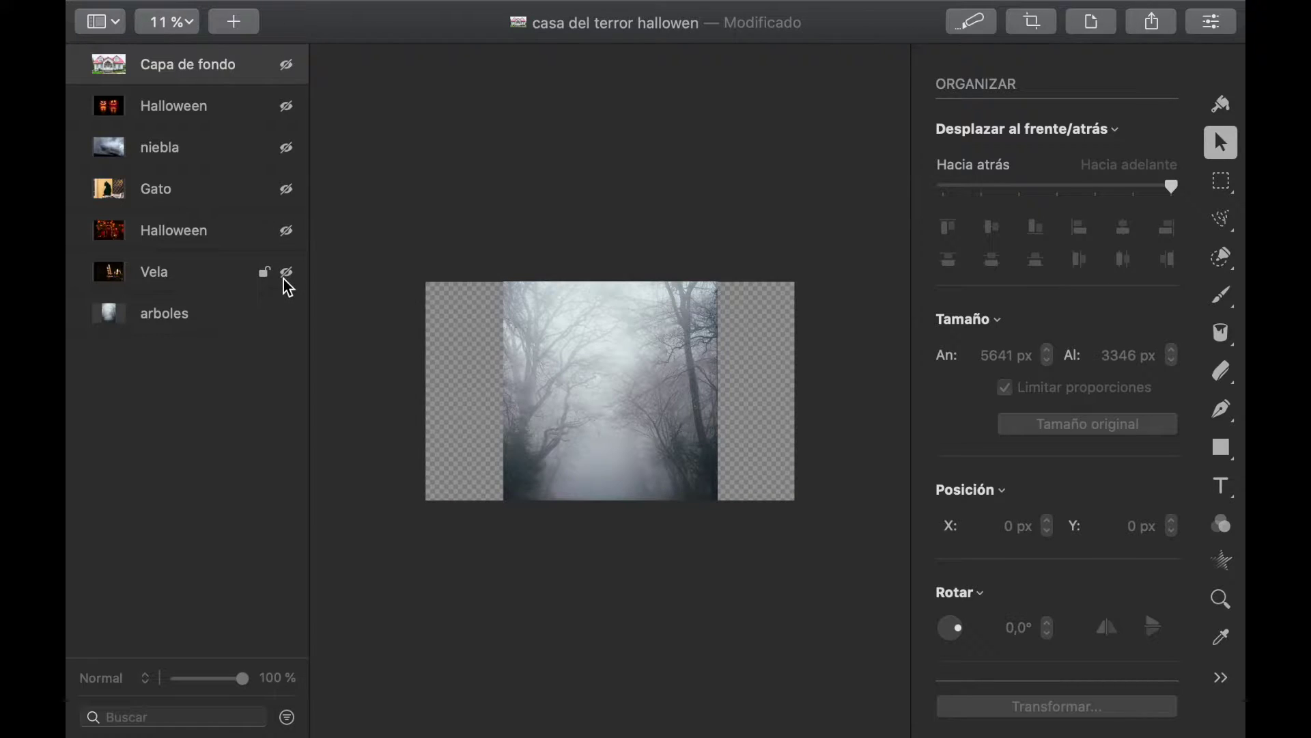
pyautogui.click(286, 315)
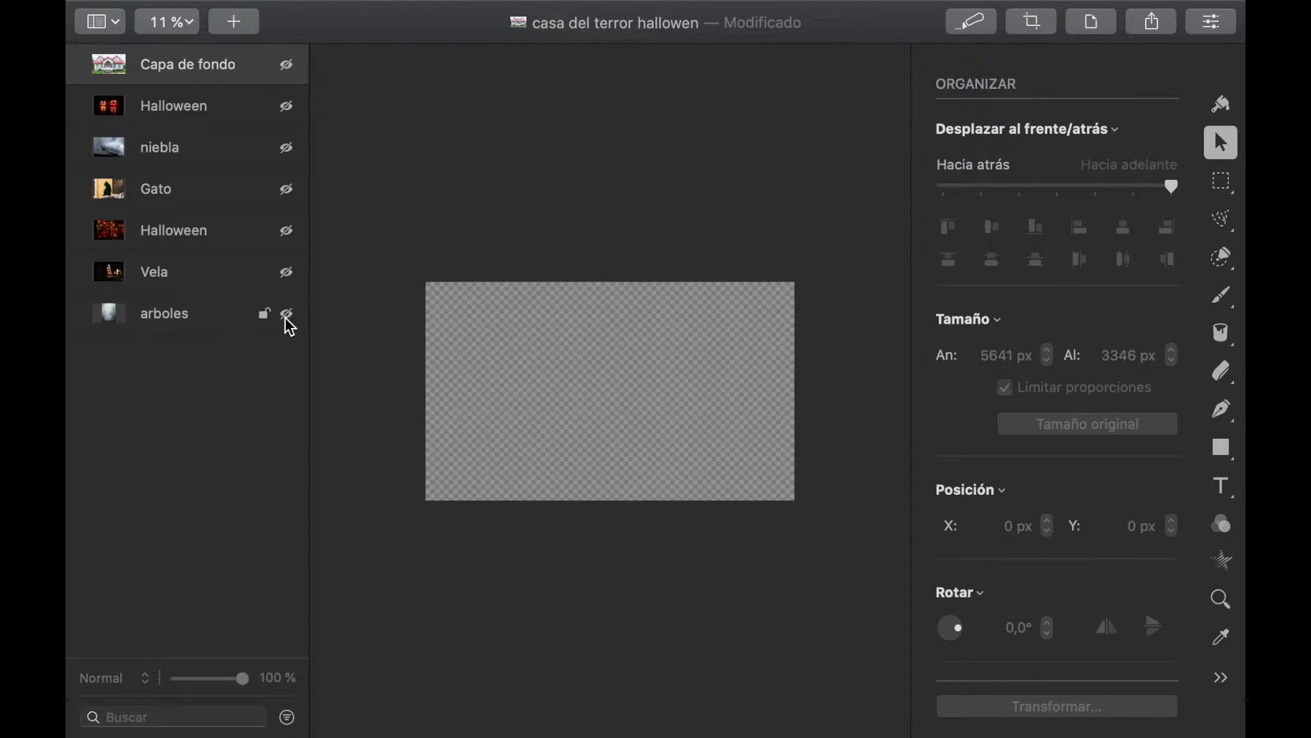
pyautogui.click(288, 66)
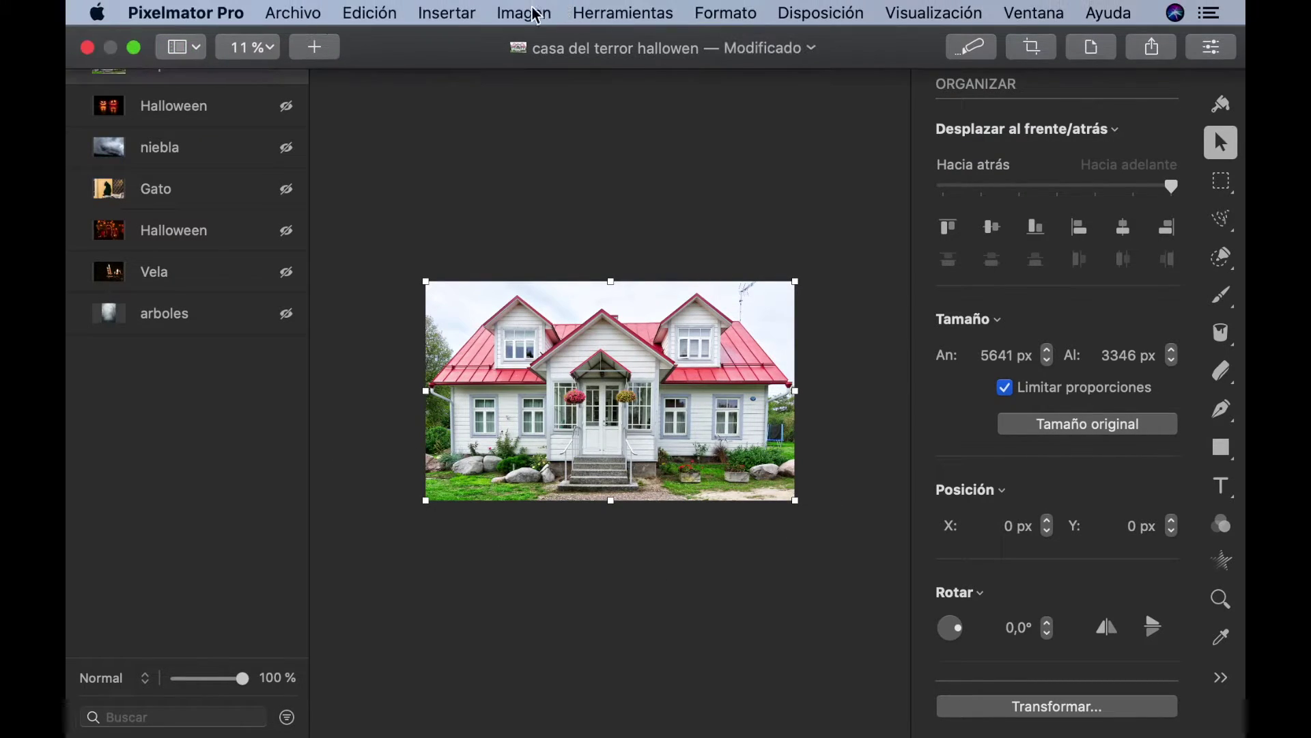
# Step: Set the canvas size to 120 percent width and 120 percent height via Imagen > Tamaño del lienzo
pyautogui.click(524, 13)
pyautogui.click(542, 122)
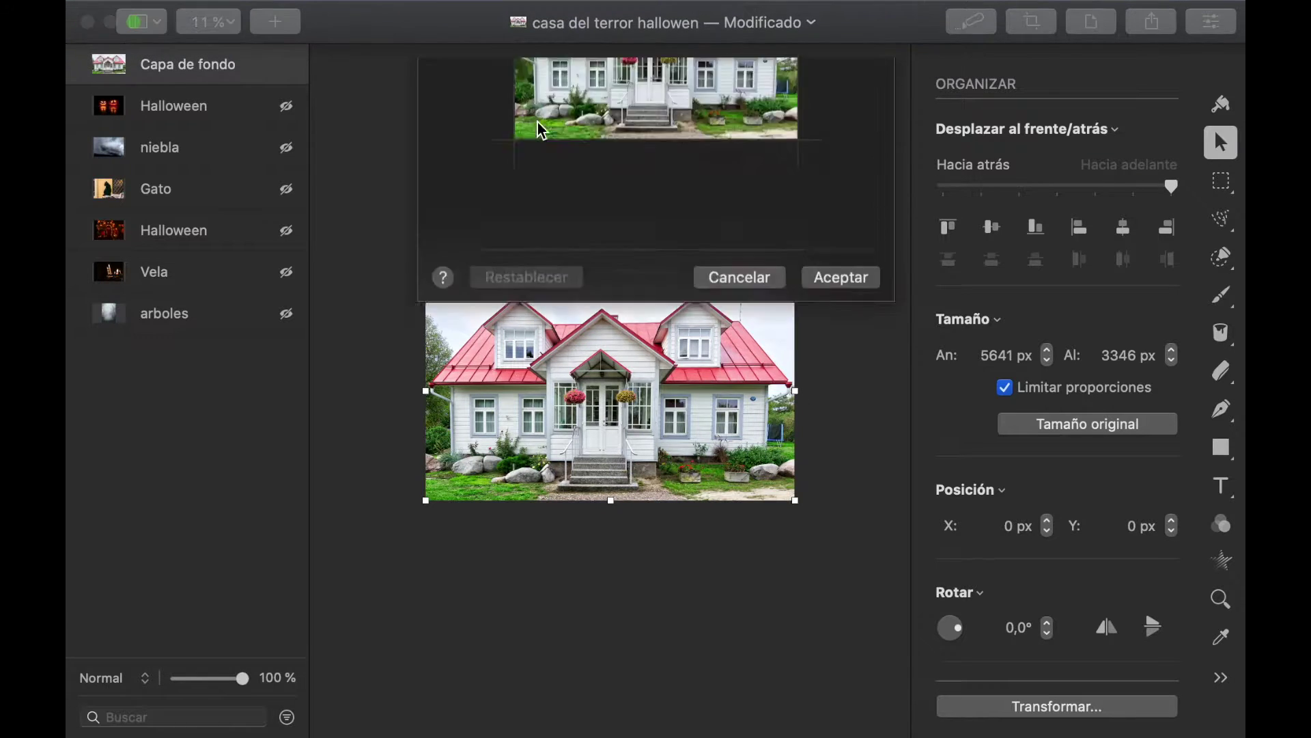
pyautogui.write('120')
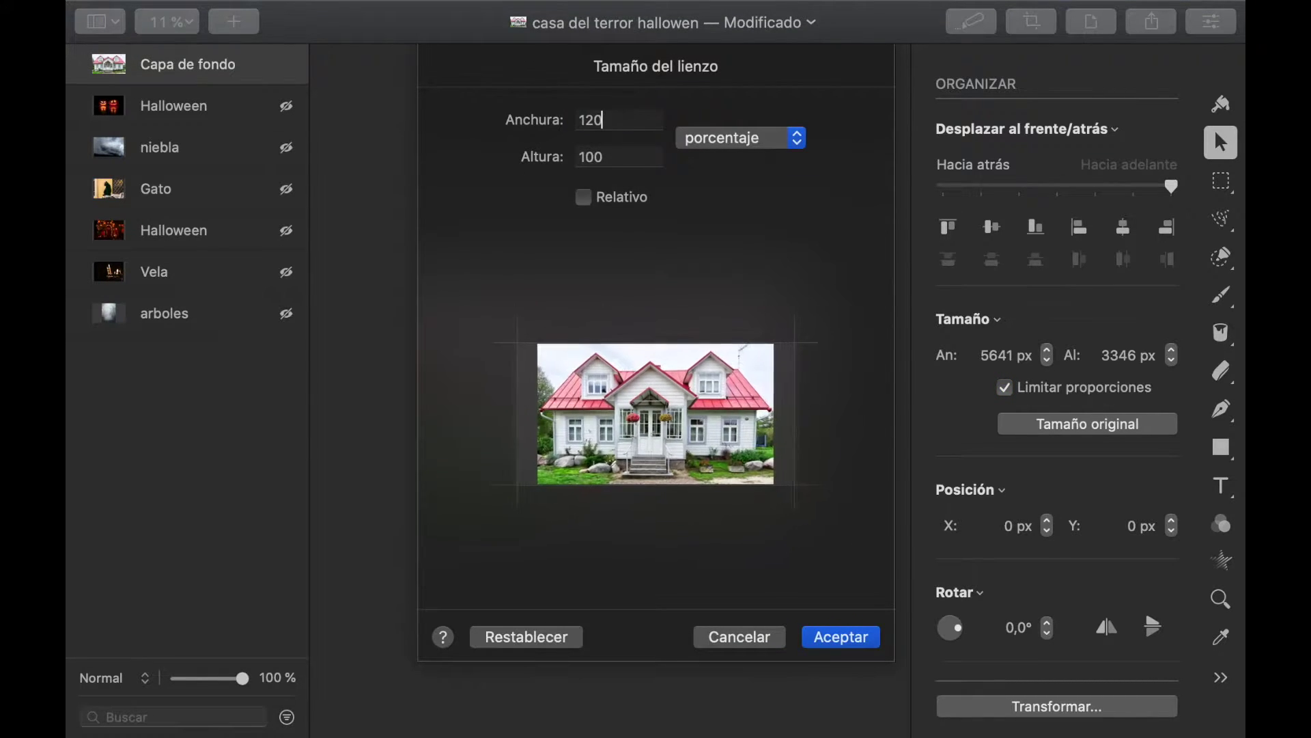
pyautogui.write('120')
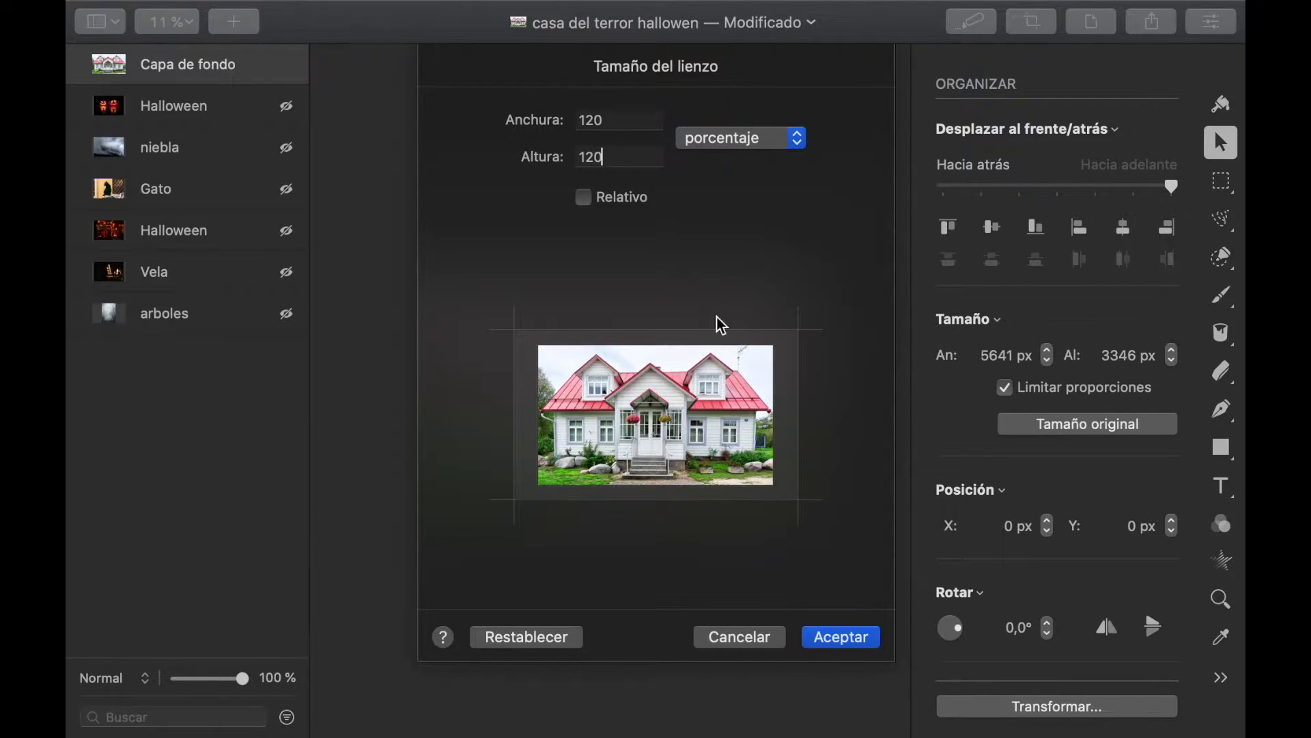
pyautogui.click(835, 640)
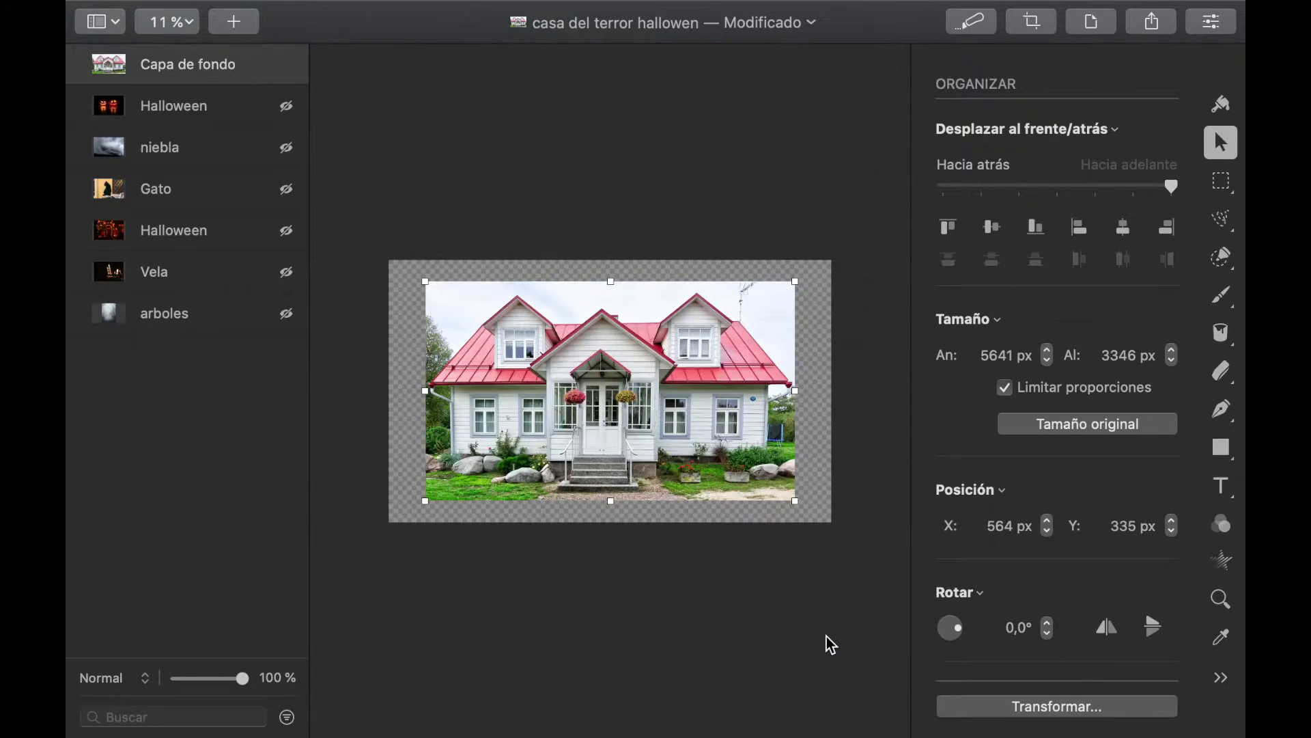
# Step: Drag the house photo 334 px straight down to Y 669 px, resting on the canvas bottom
pyautogui.click(1231, 156)
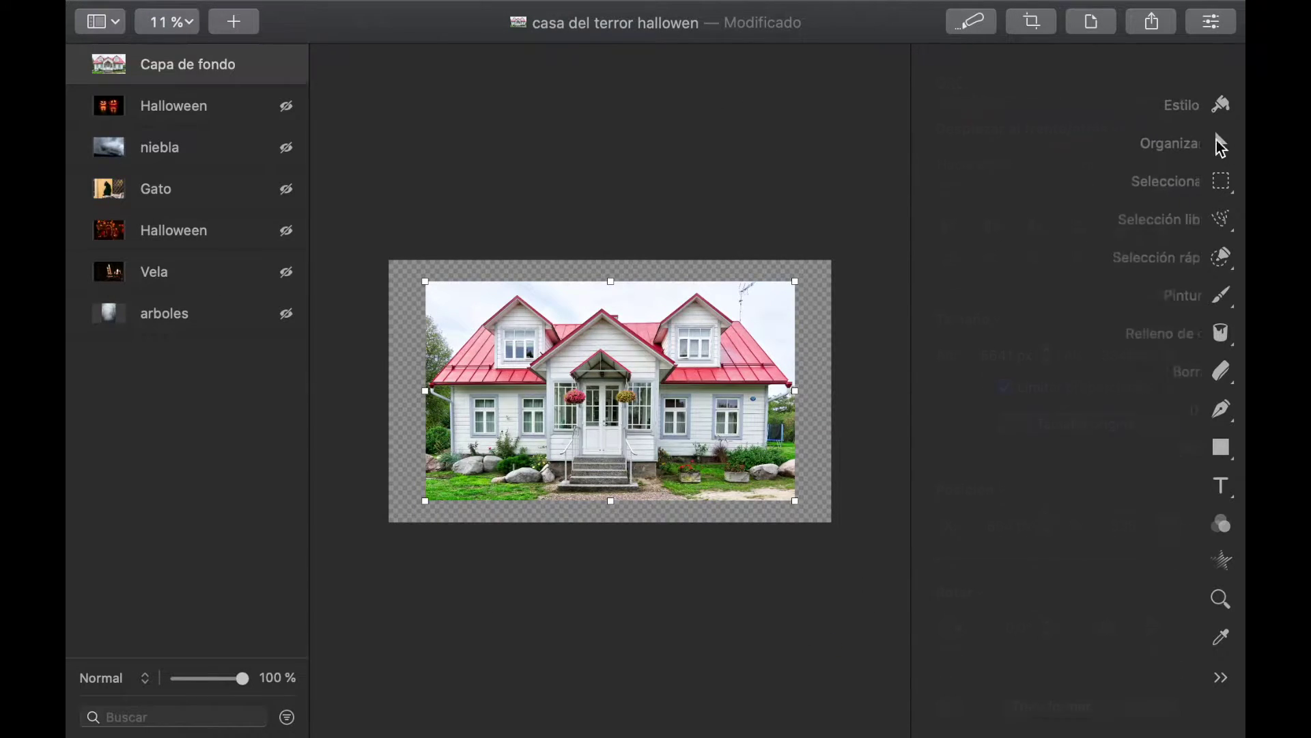
pyautogui.click(1227, 154)
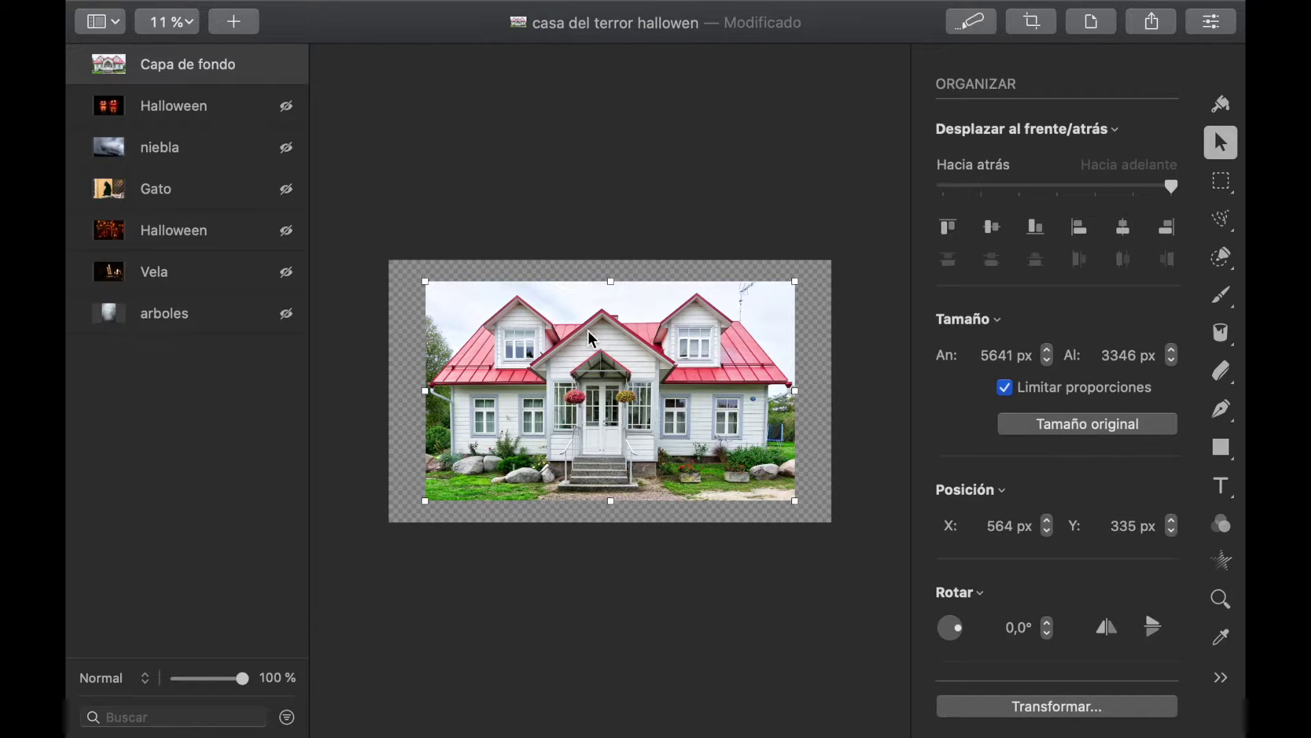
pyautogui.moveTo(589, 330); pyautogui.dragTo(591, 353)
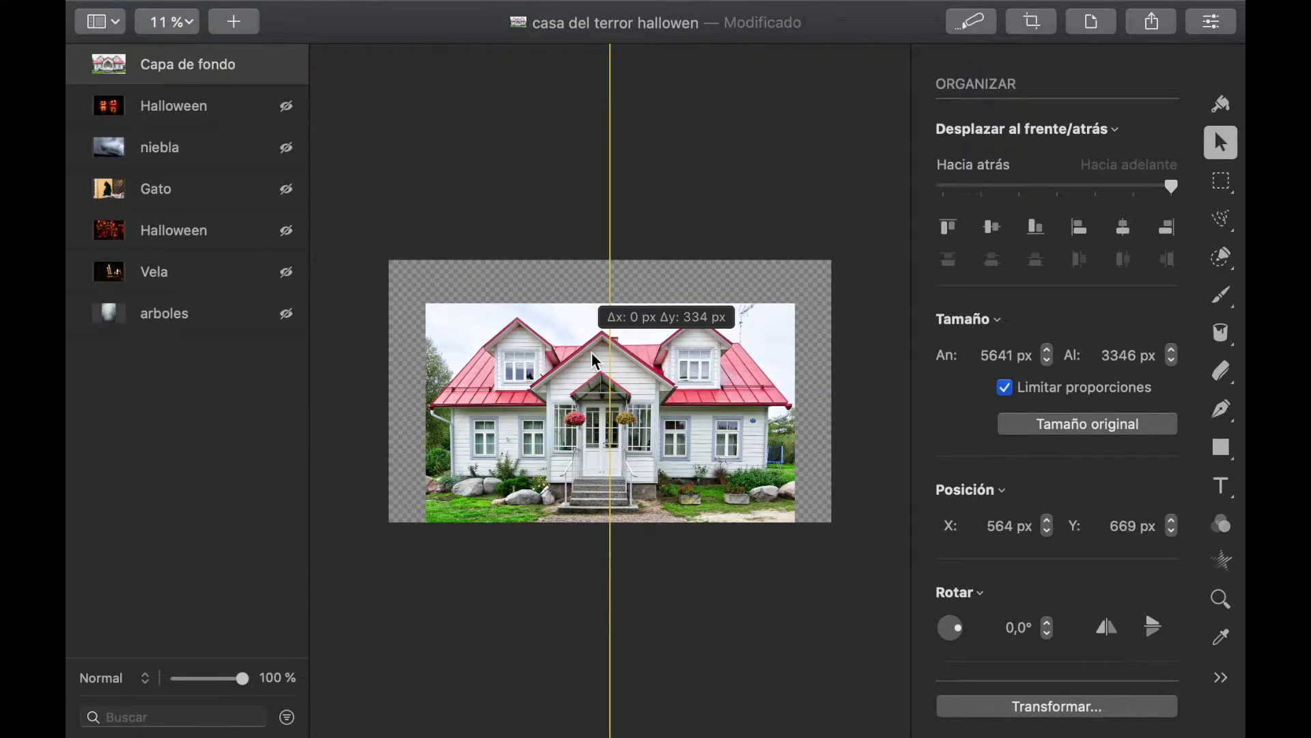
pyautogui.moveTo(595, 360); pyautogui.dragTo(595, 360)
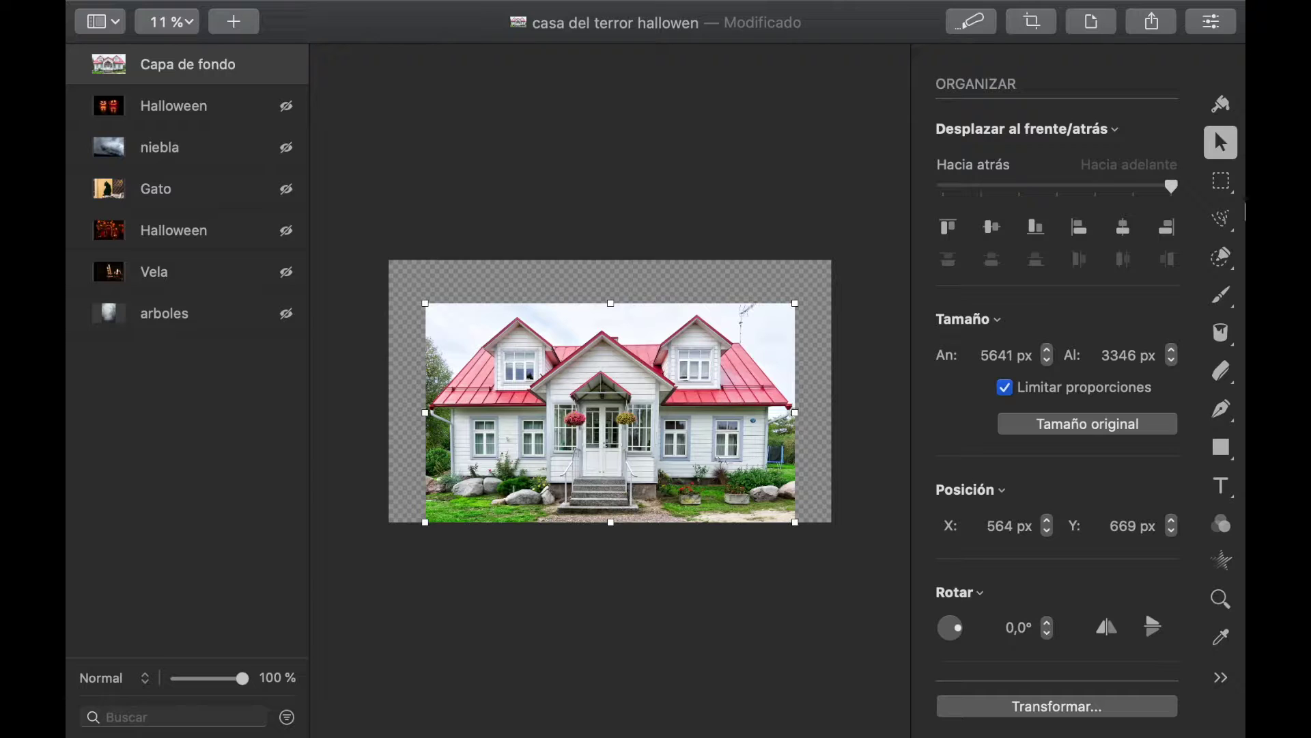
pyautogui.click(1222, 258)
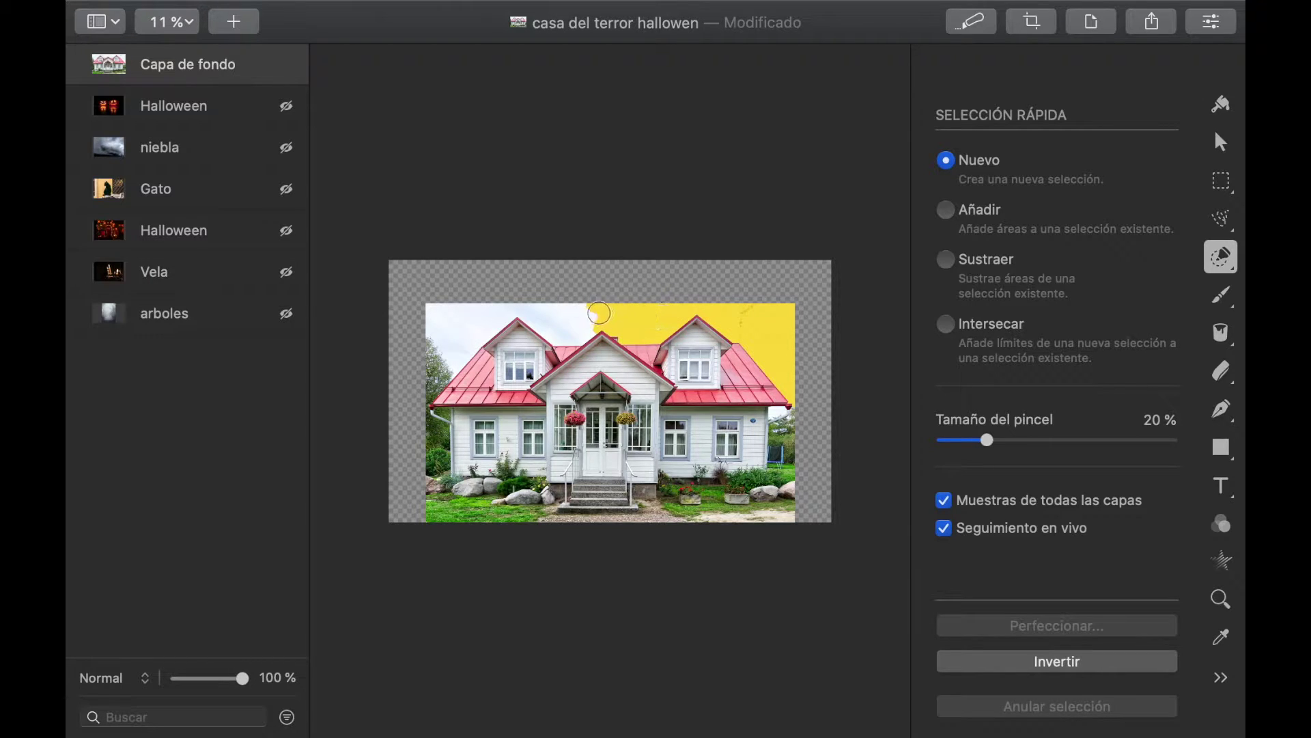
# Step: Quick-select the sky and the background at the house's right edge, then delete them
pyautogui.click(463, 320)
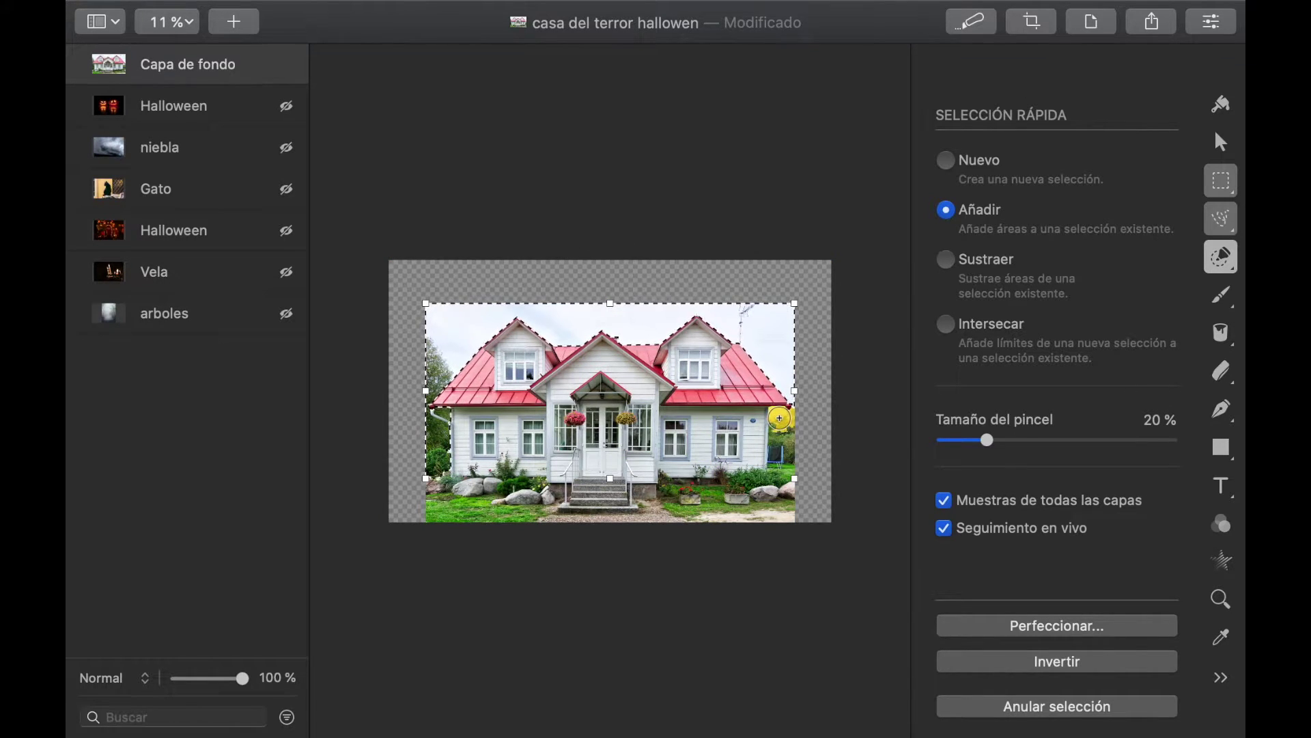
pyautogui.press('super+plus')
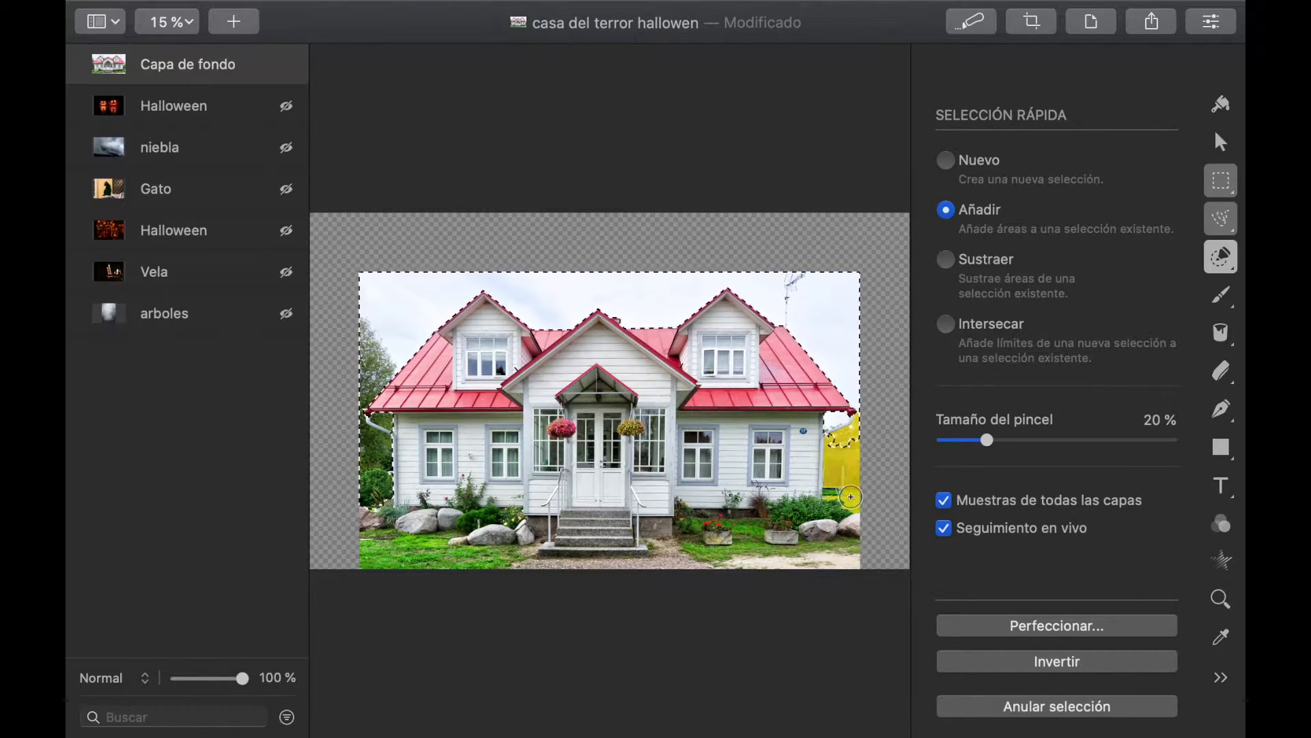
pyautogui.keyDown('shift'); pyautogui.click(840, 492); pyautogui.keyUp('shift')
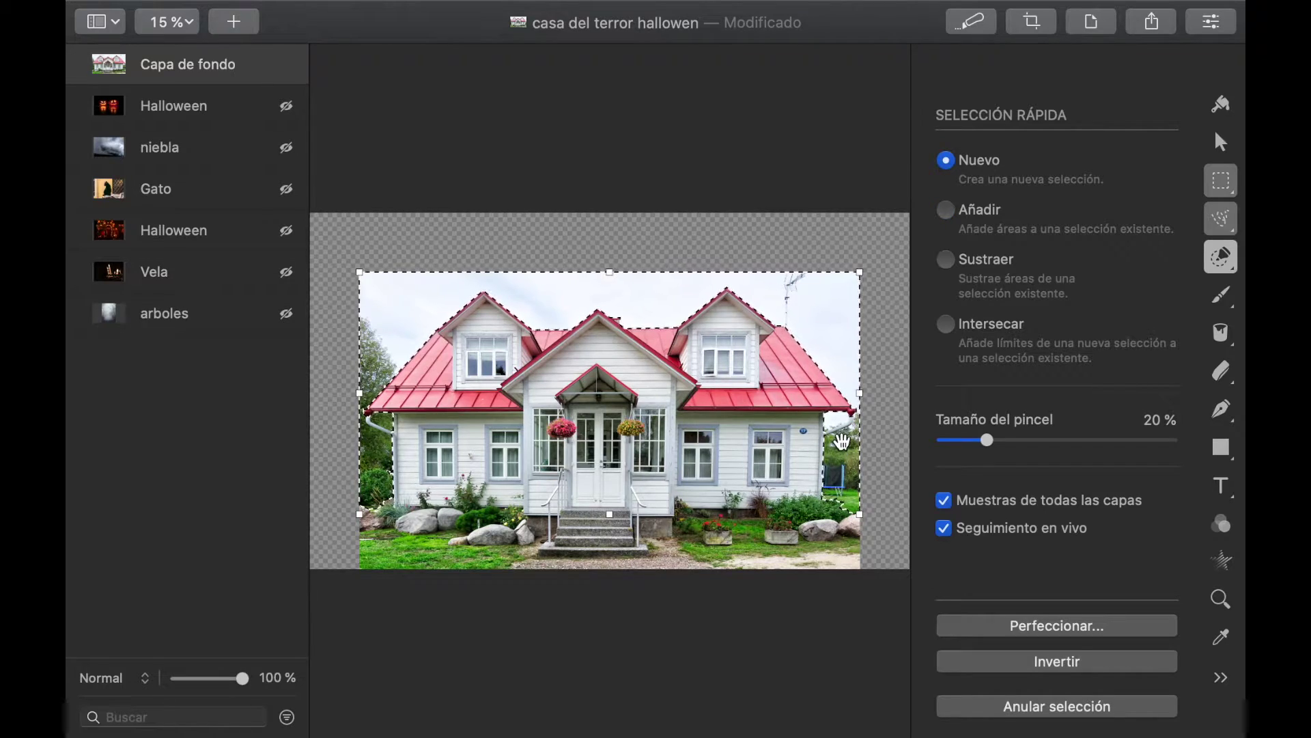
pyautogui.scroll(3, 745, 311)
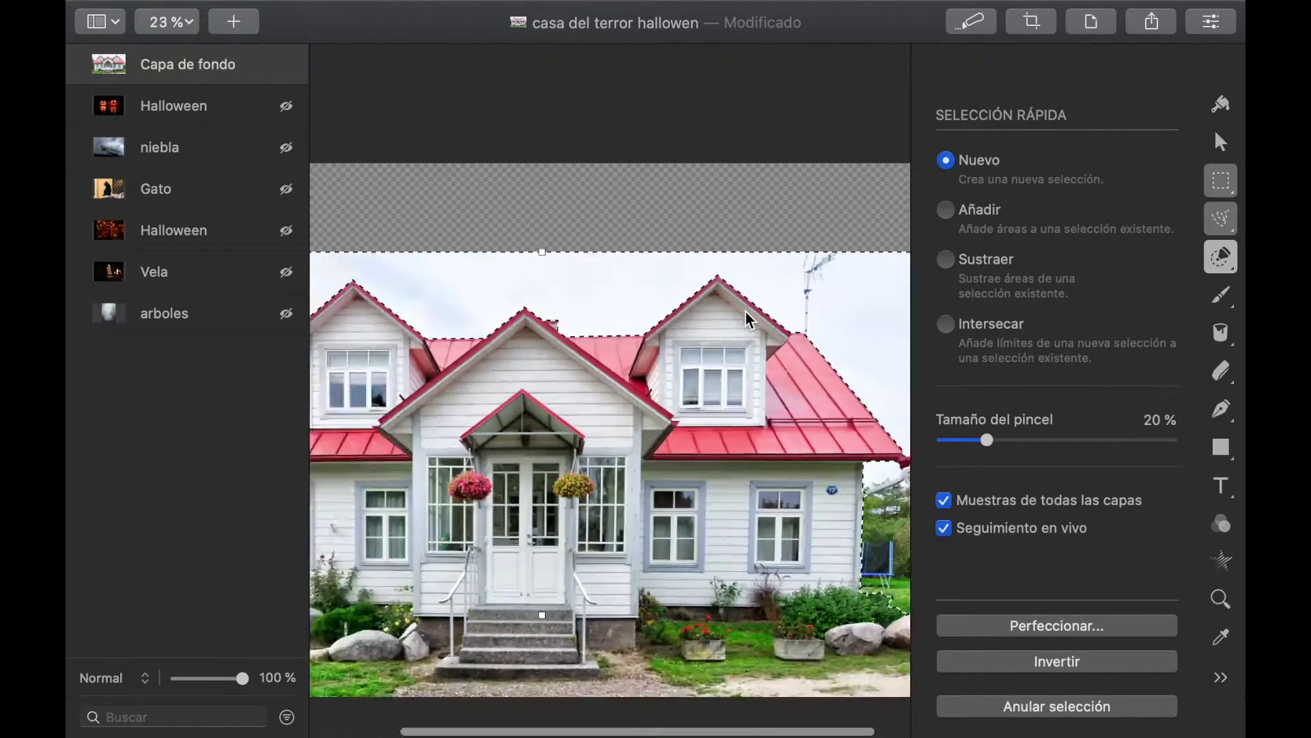
pyautogui.scroll(-3, 744, 310)
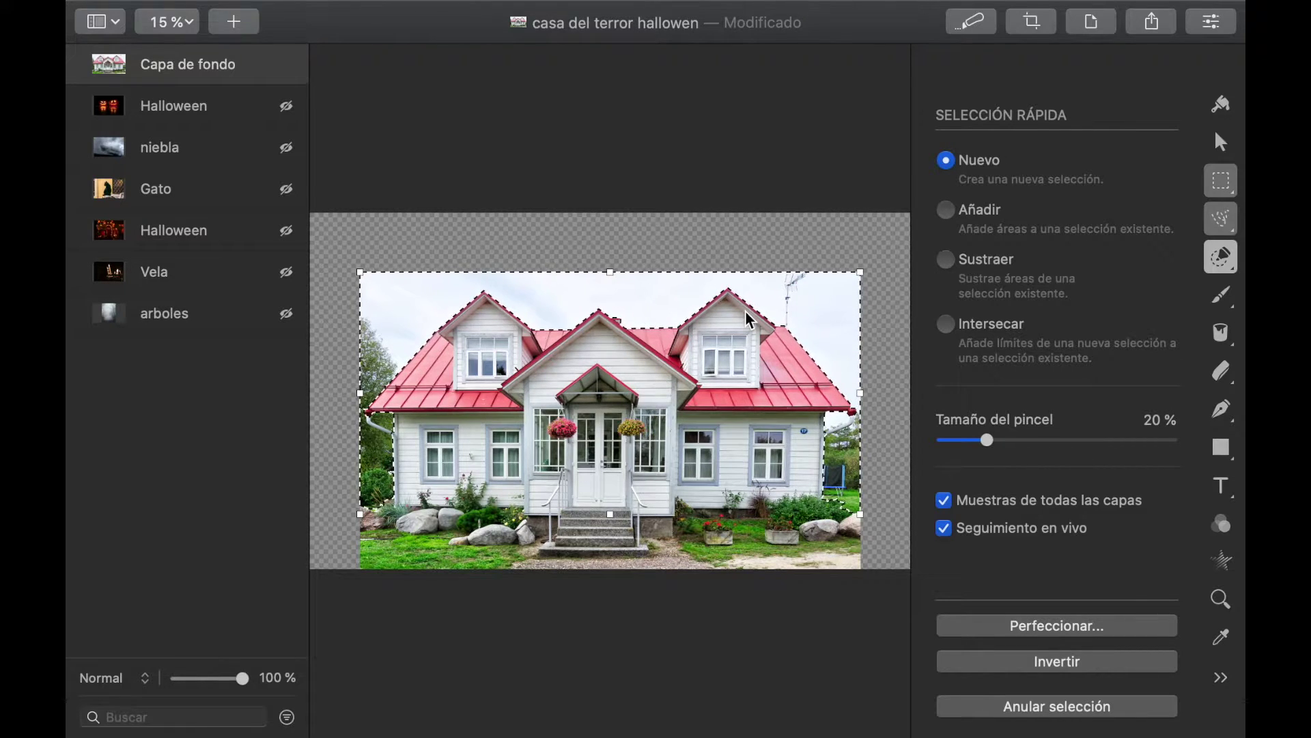
pyautogui.press('Delete')
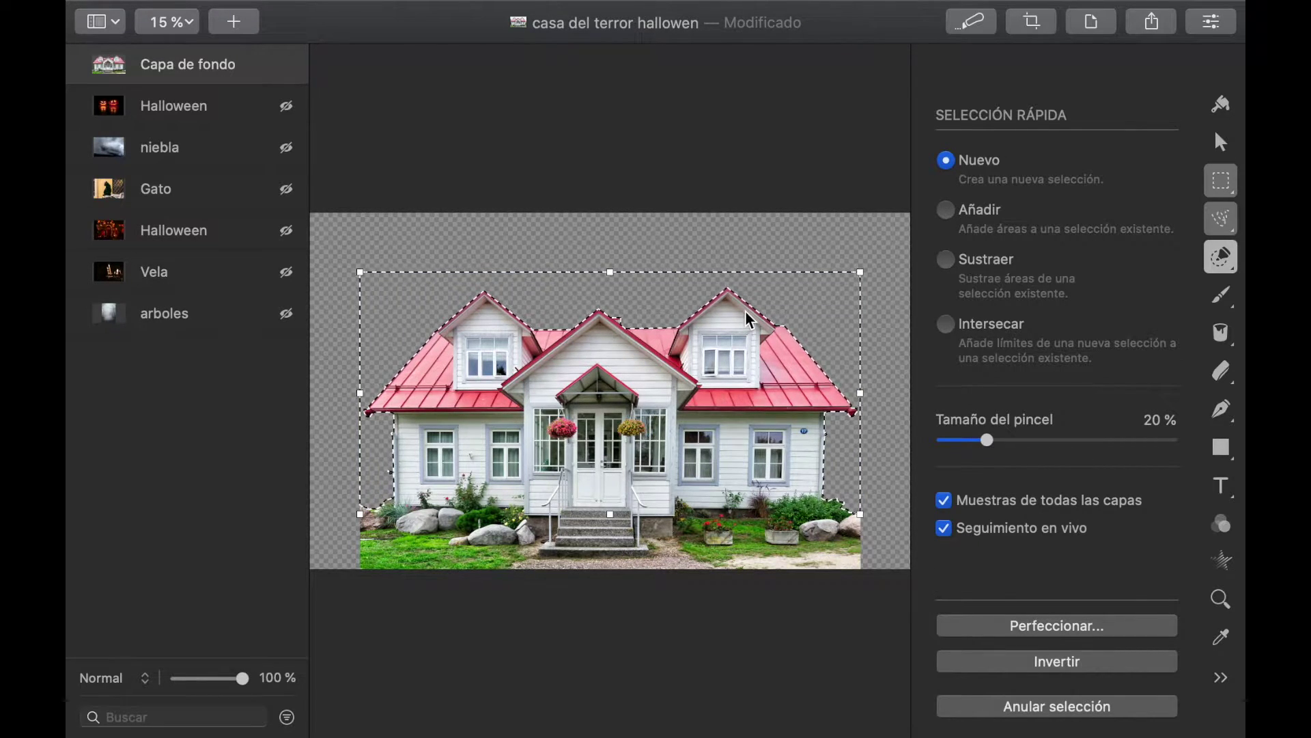
# Step: Deselect everything with Anular selección and zoom out to the whole canvas
pyautogui.click(1221, 181)
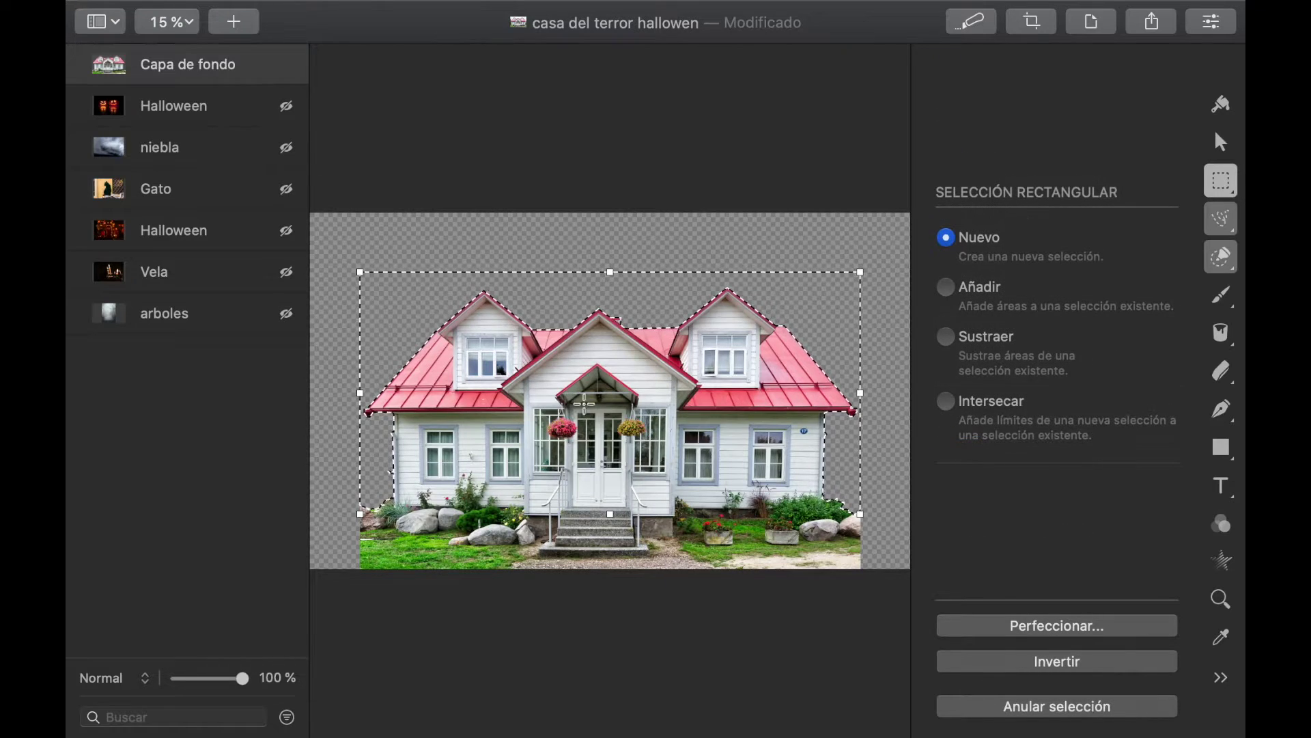
pyautogui.rightClick(598, 393)
pyautogui.click(645, 431)
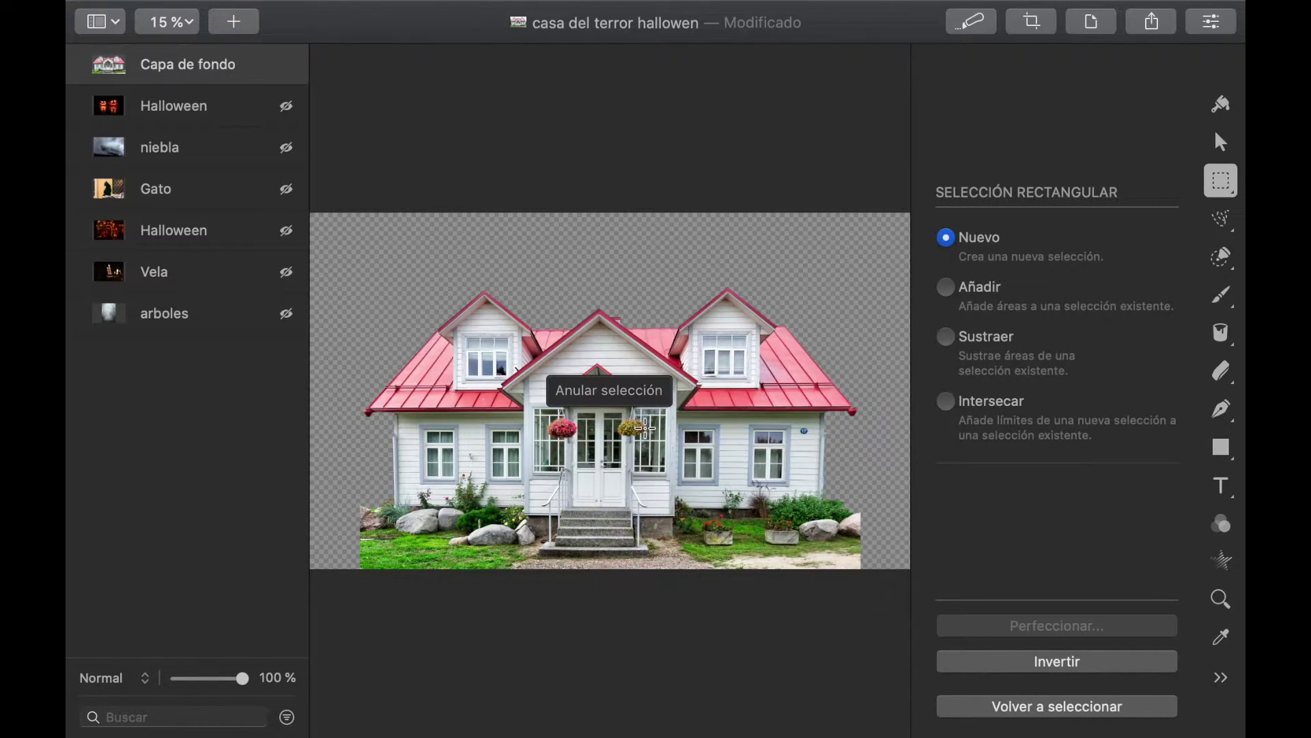
pyautogui.press('super+minus')
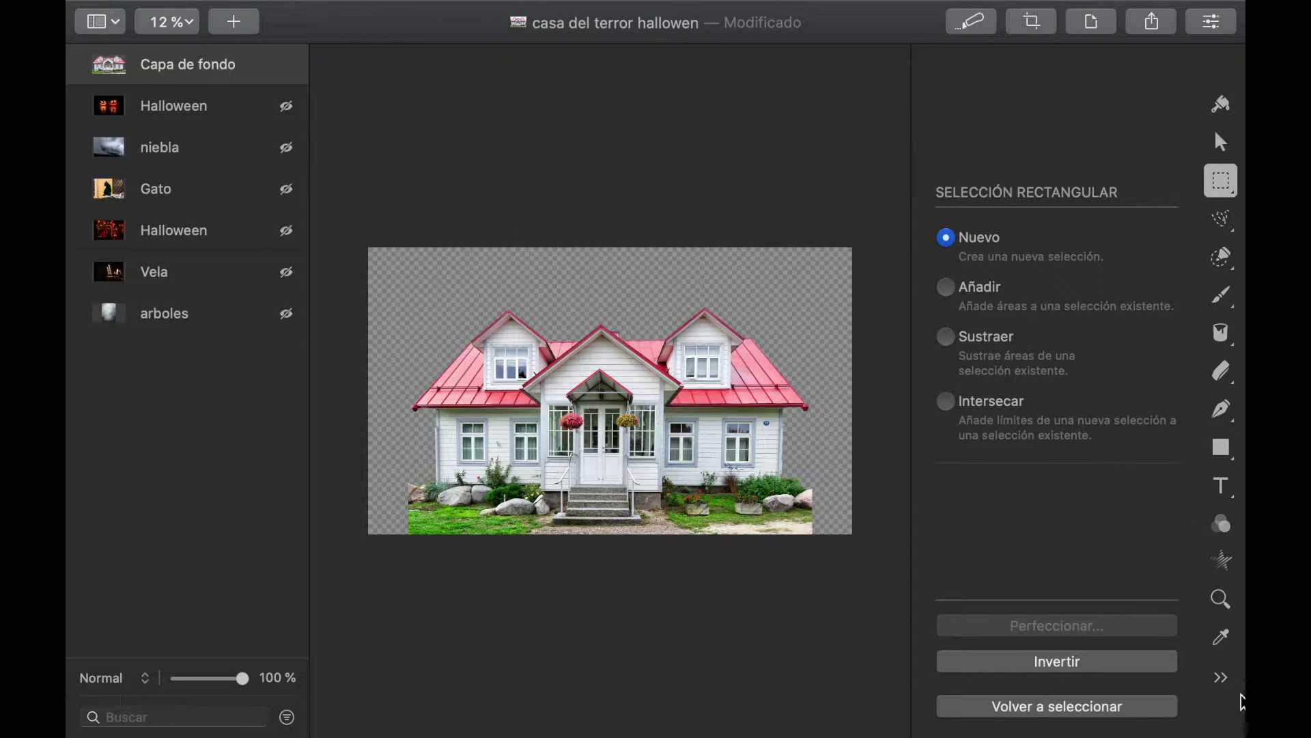
# Step: With the Clone tool, paint grass over the transparent gap left of the lawn
pyautogui.click(1221, 676)
pyautogui.click(1184, 230)
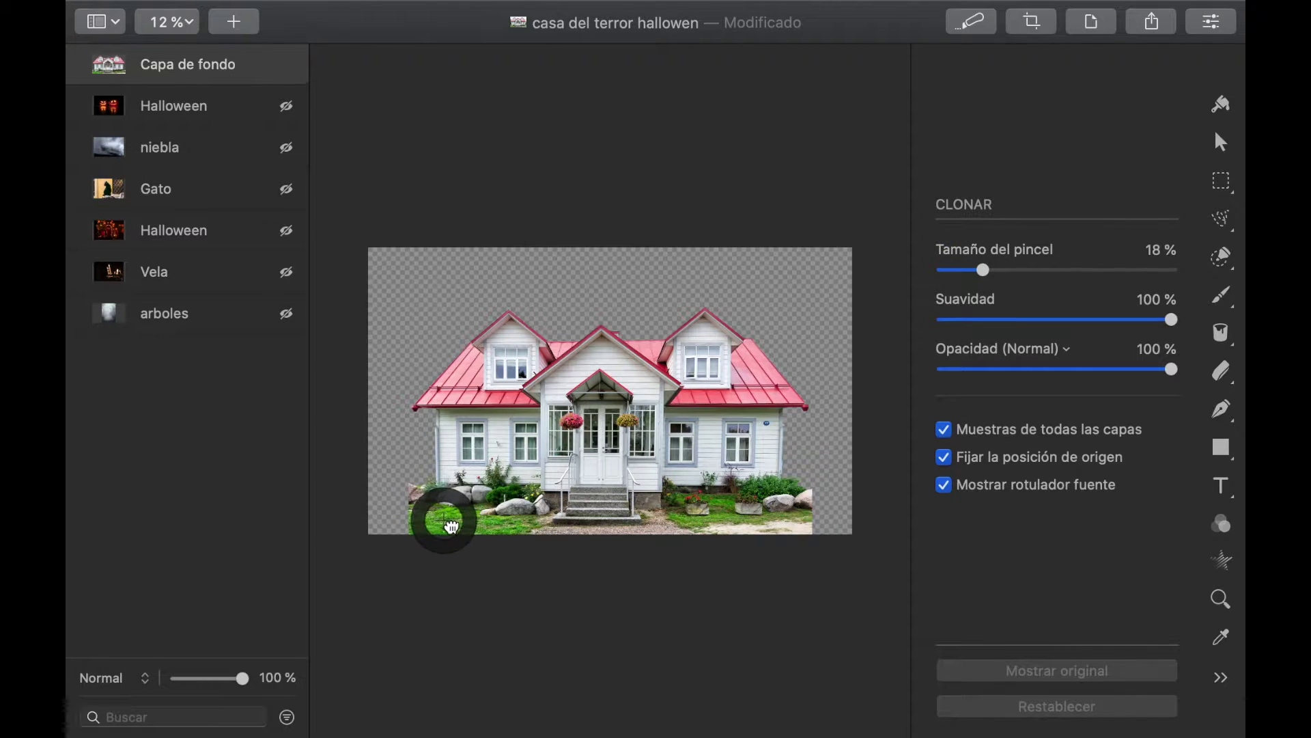
pyautogui.scroll(5, 444, 523)
pyautogui.moveTo(433, 515); pyautogui.dragTo(633, 489)
pyautogui.moveTo(540, 488); pyautogui.dragTo(403, 492)
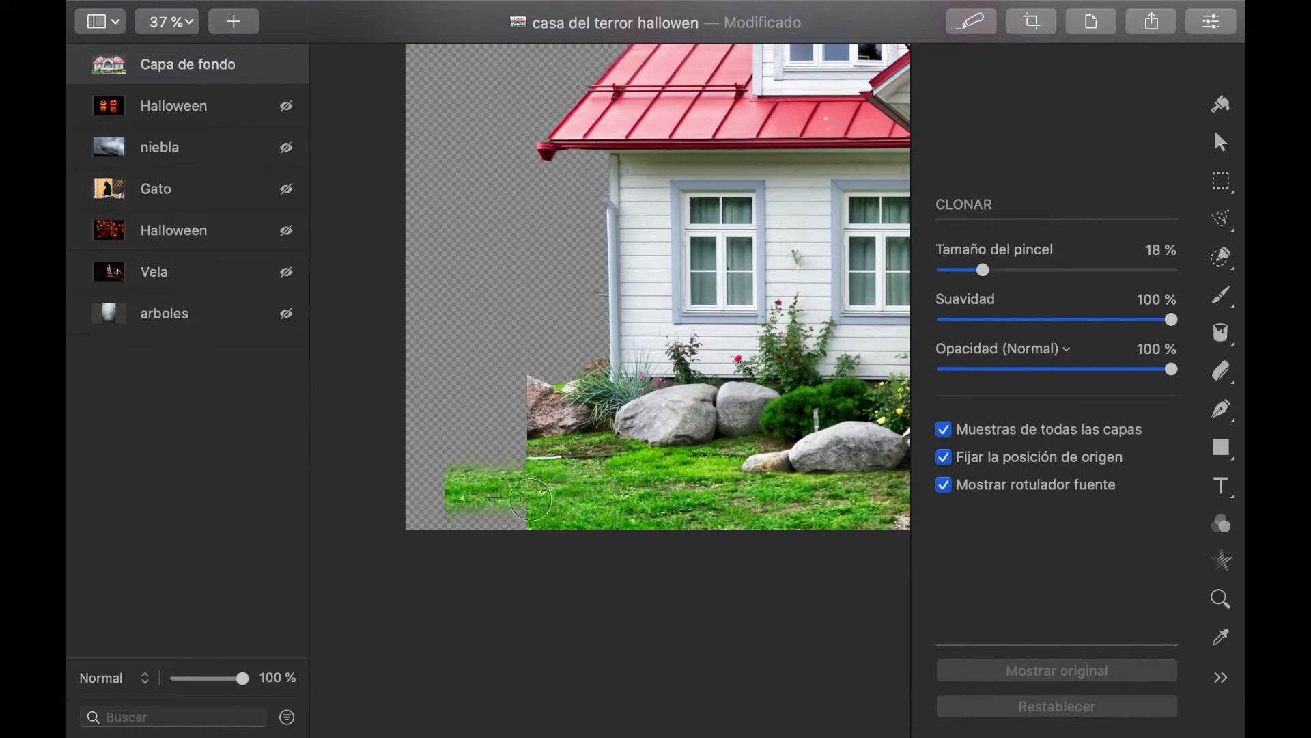
pyautogui.moveTo(530, 500)
pyautogui.mouseDown()
pyautogui.moveTo(460, 530)
pyautogui.moveTo(498, 527)
pyautogui.moveTo(405, 516)
pyautogui.moveTo(437, 498)
pyautogui.moveTo(424, 488)
pyautogui.moveTo(454, 478)
pyautogui.moveTo(432, 488)
pyautogui.moveTo(418, 526)
pyautogui.moveTo(507, 462)
pyautogui.moveTo(585, 454)
pyautogui.mouseUp()
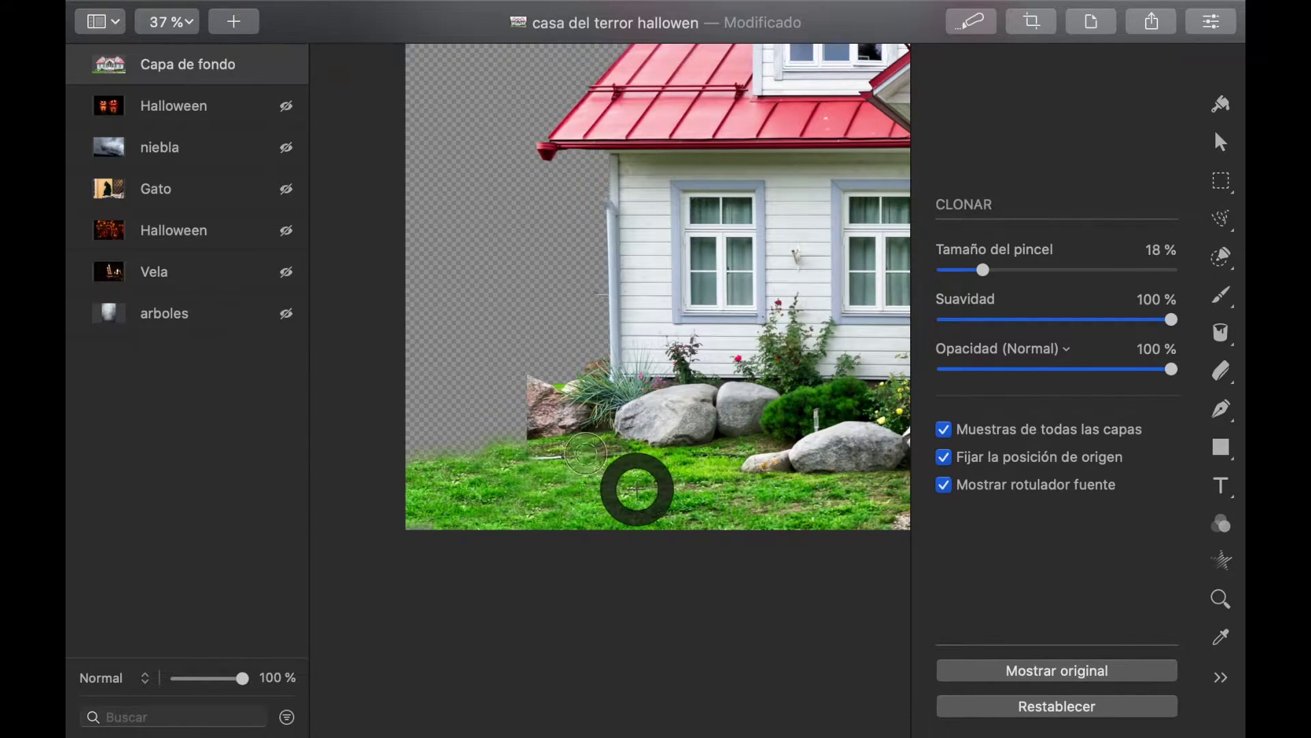
# Step: Clone rocks from the big boulder onto the bare lower-left grass
pyautogui.moveTo(652, 504)
pyautogui.mouseDown()
pyautogui.moveTo(650, 484)
pyautogui.moveTo(579, 445)
pyautogui.moveTo(651, 454)
pyautogui.moveTo(729, 440)
pyautogui.mouseUp()
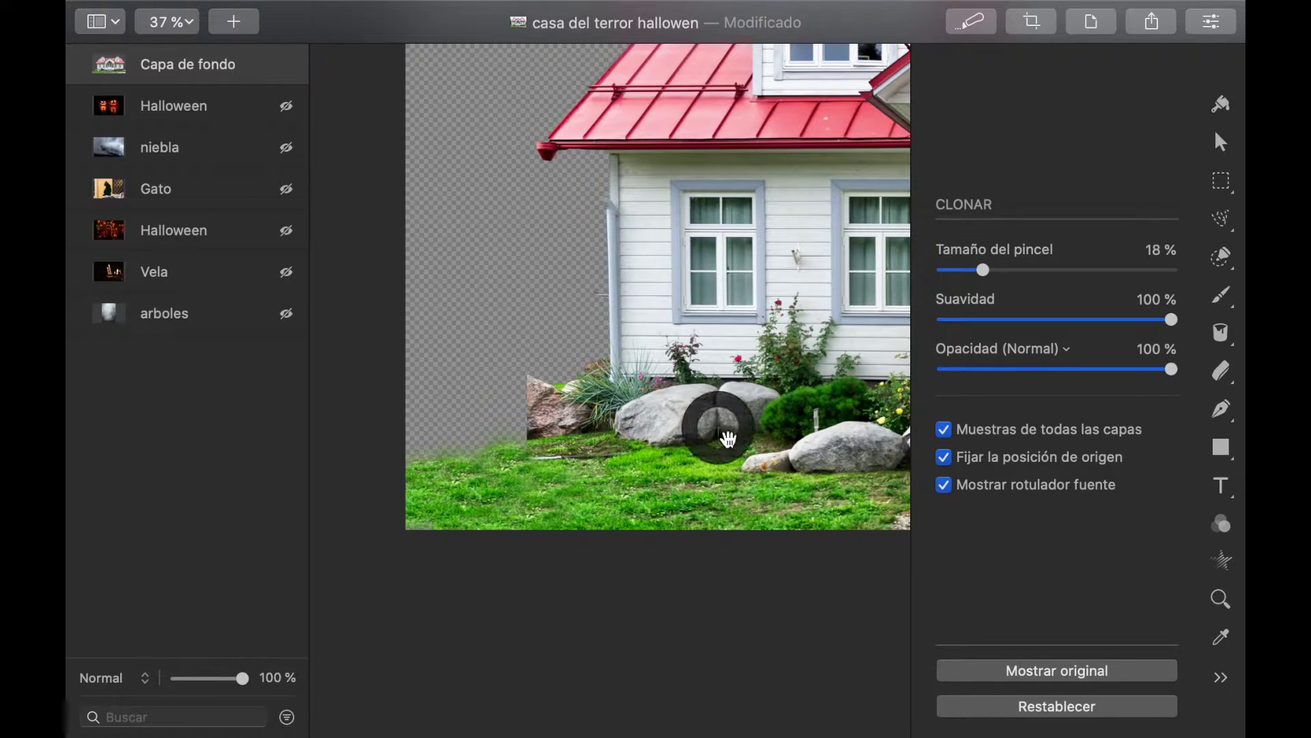
pyautogui.moveTo(523, 438); pyautogui.dragTo(445, 439)
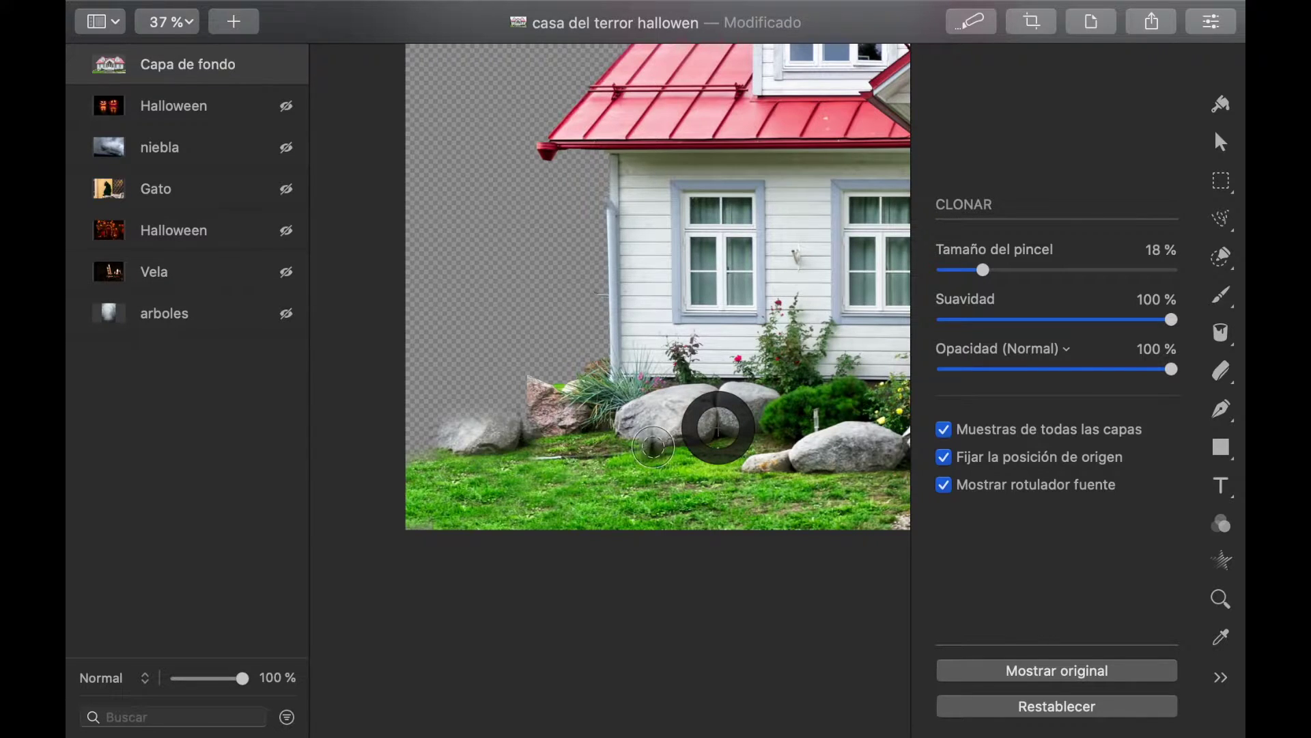
pyautogui.moveTo(719, 427); pyautogui.dragTo(718, 418)
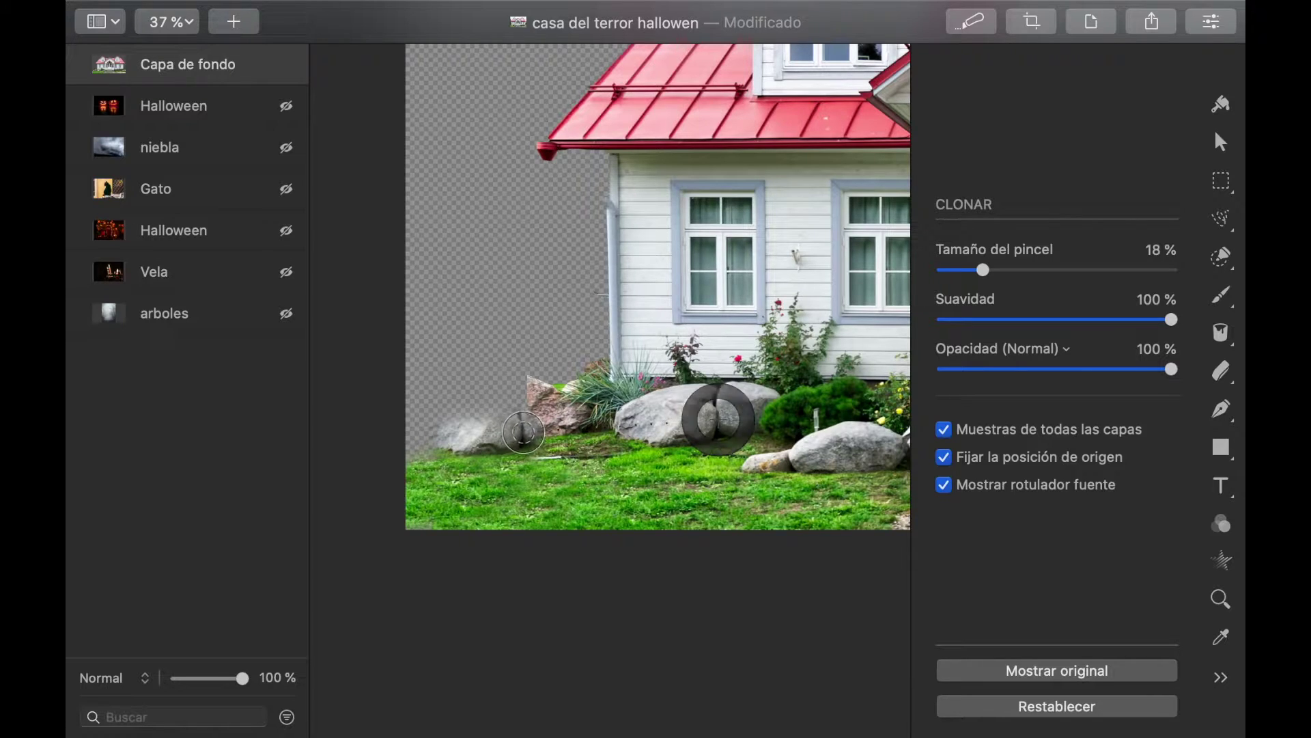
pyautogui.moveTo(524, 431)
pyautogui.mouseDown()
pyautogui.moveTo(431, 434)
pyautogui.moveTo(435, 455)
pyautogui.moveTo(407, 448)
pyautogui.moveTo(439, 464)
pyautogui.moveTo(407, 470)
pyautogui.moveTo(451, 457)
pyautogui.moveTo(429, 457)
pyautogui.moveTo(409, 515)
pyautogui.moveTo(438, 525)
pyautogui.moveTo(412, 521)
pyautogui.mouseUp()
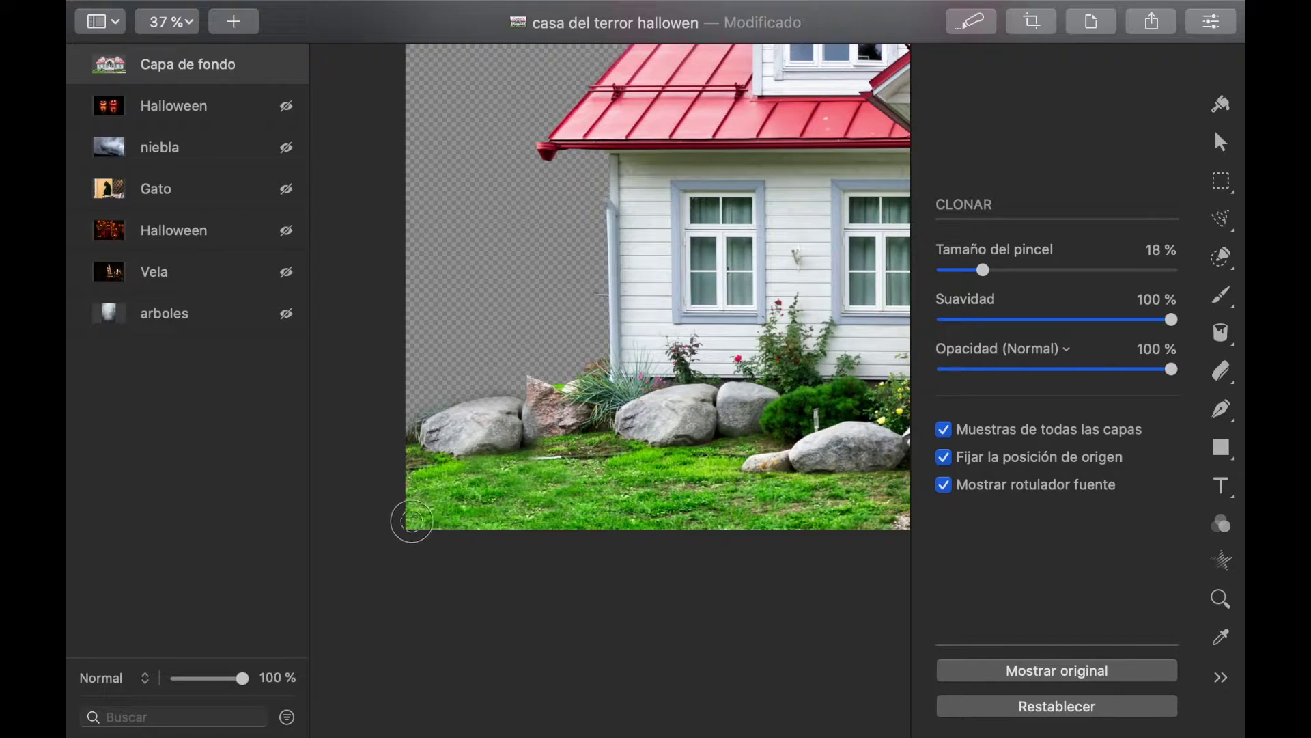
pyautogui.scroll(-5, 696, 483)
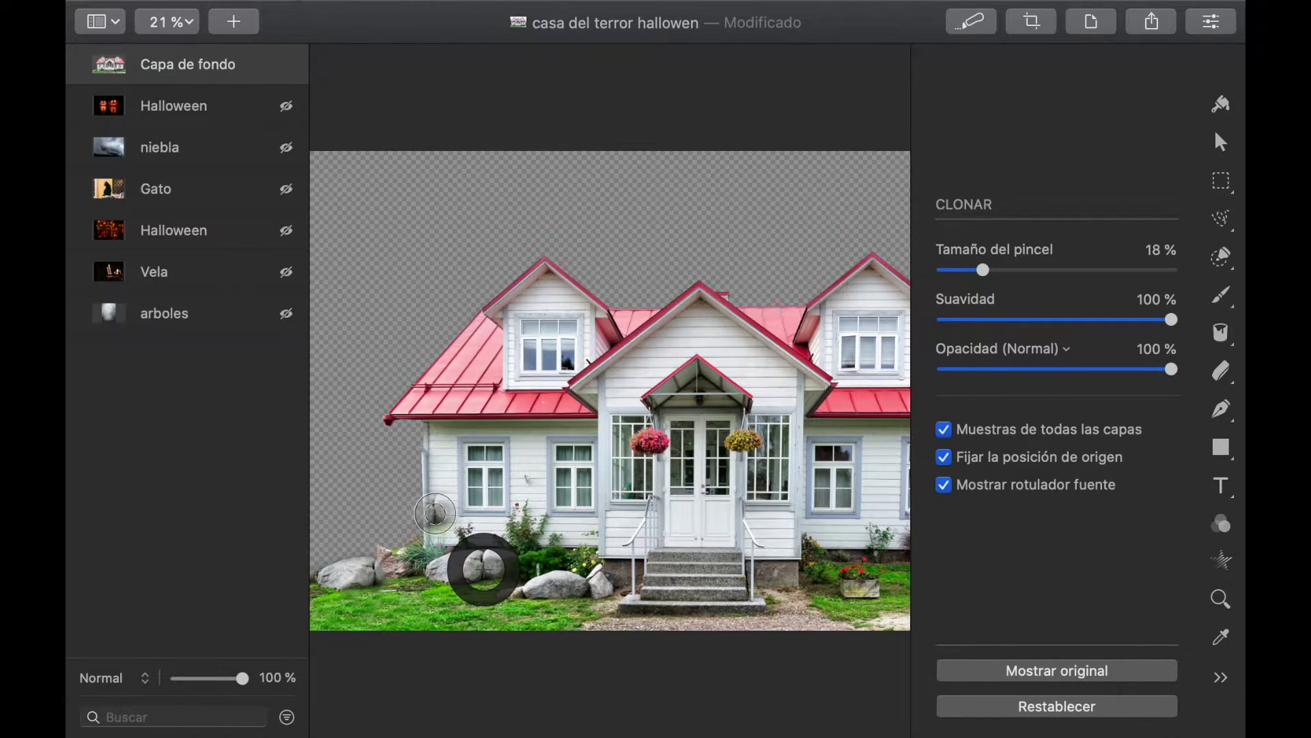
# Step: Clone gravel and grass into the empty area right of the rocks
pyautogui.hscroll(5, 590, 541)
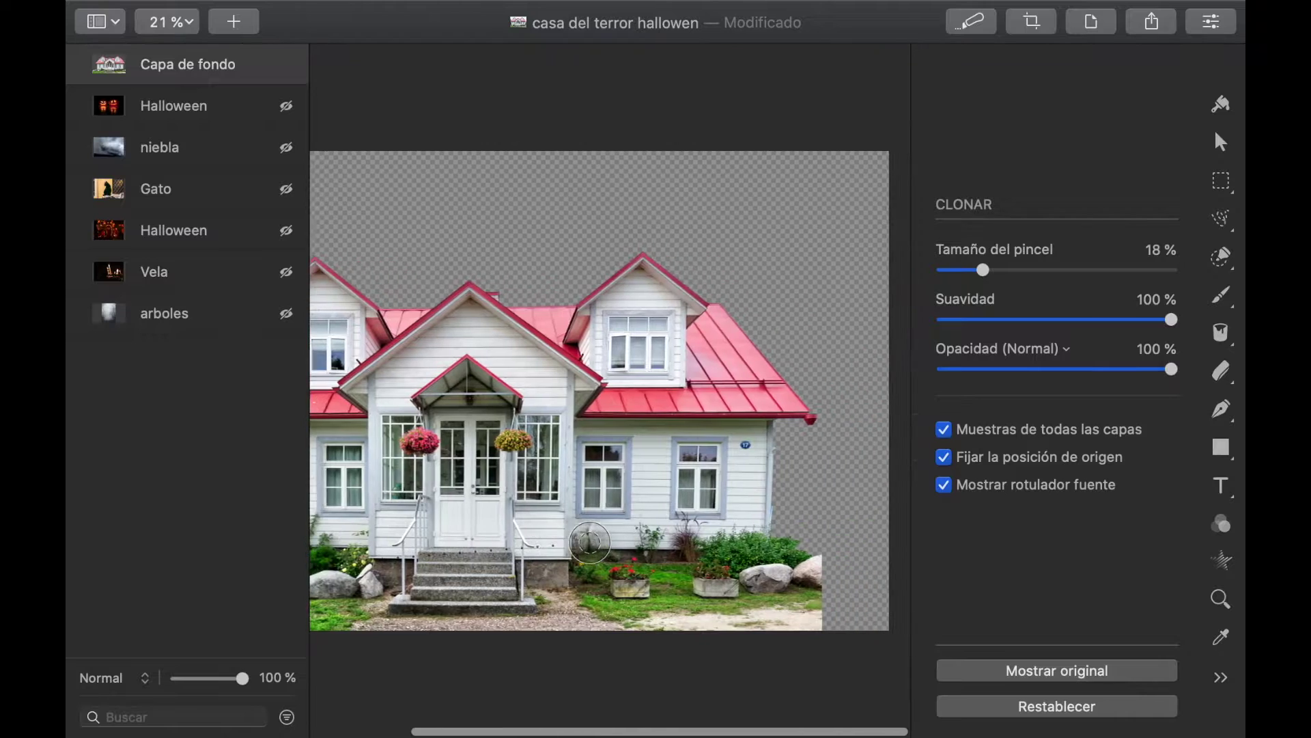
pyautogui.hscroll(-2, 589, 541)
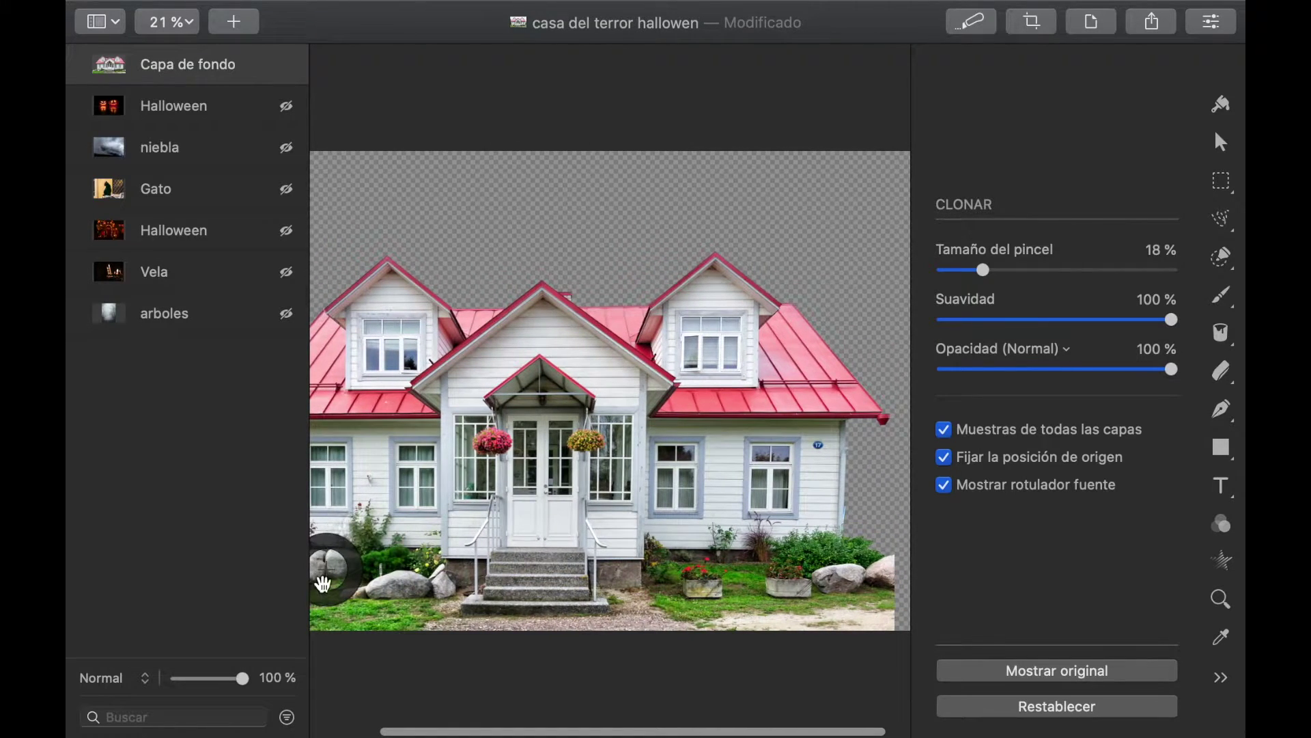
pyautogui.hscroll(2, 833, 595)
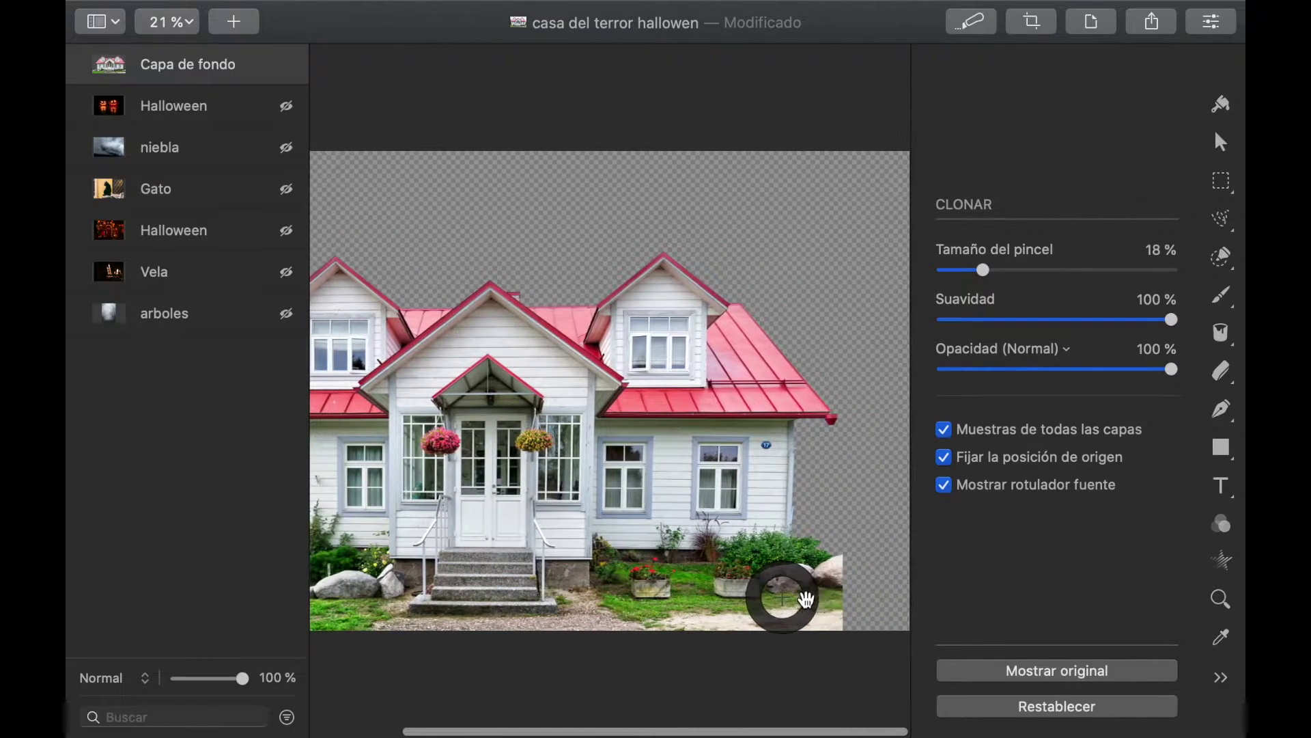
pyautogui.scroll(3, 767, 611)
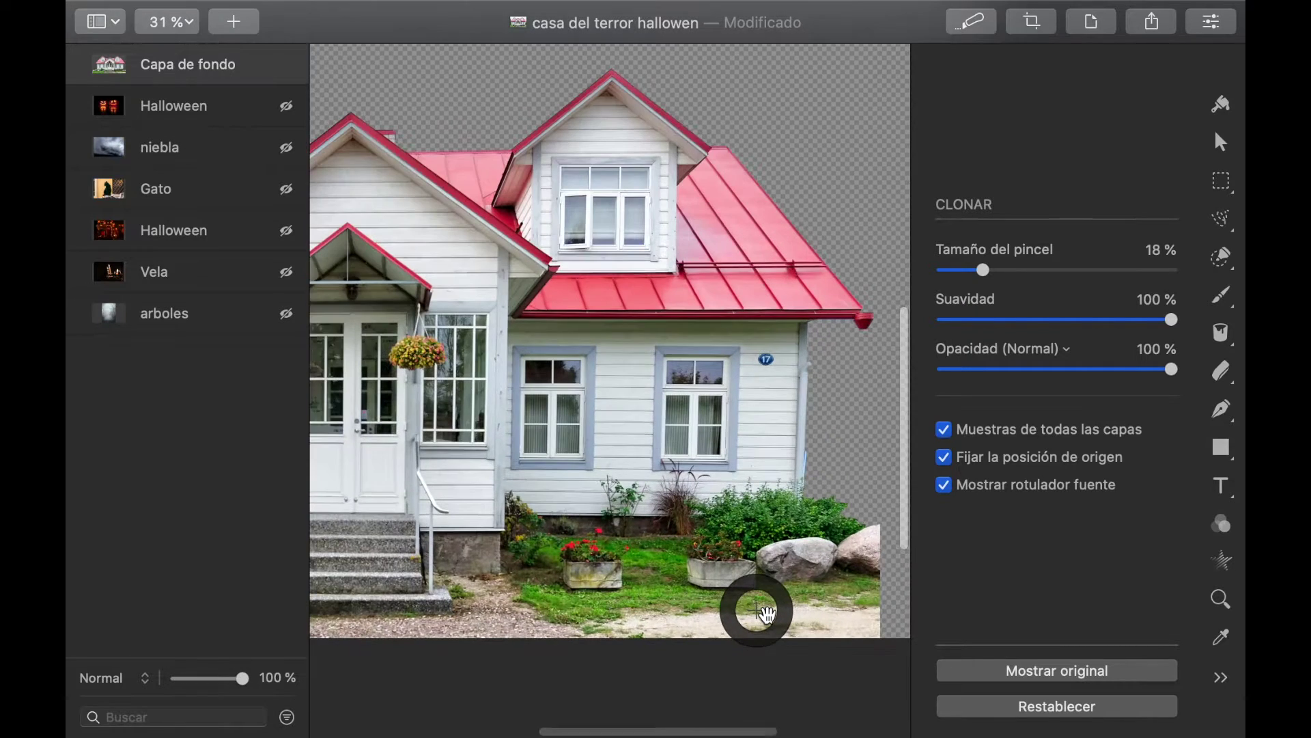
pyautogui.hscroll(5, 768, 611)
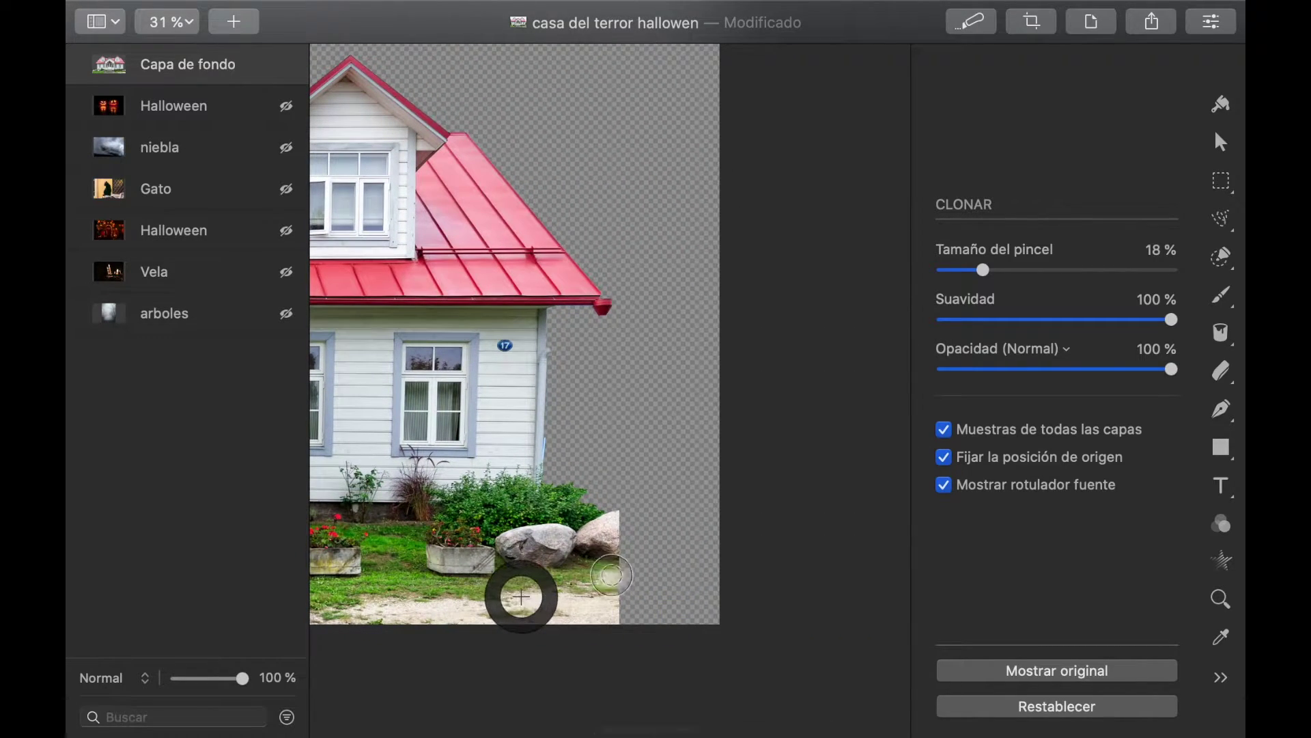
pyautogui.moveTo(594, 593)
pyautogui.mouseDown()
pyautogui.moveTo(694, 591)
pyautogui.moveTo(639, 613)
pyautogui.moveTo(718, 590)
pyautogui.moveTo(679, 622)
pyautogui.moveTo(702, 621)
pyautogui.moveTo(718, 608)
pyautogui.moveTo(690, 612)
pyautogui.moveTo(636, 576)
pyautogui.moveTo(729, 589)
pyautogui.mouseUp()
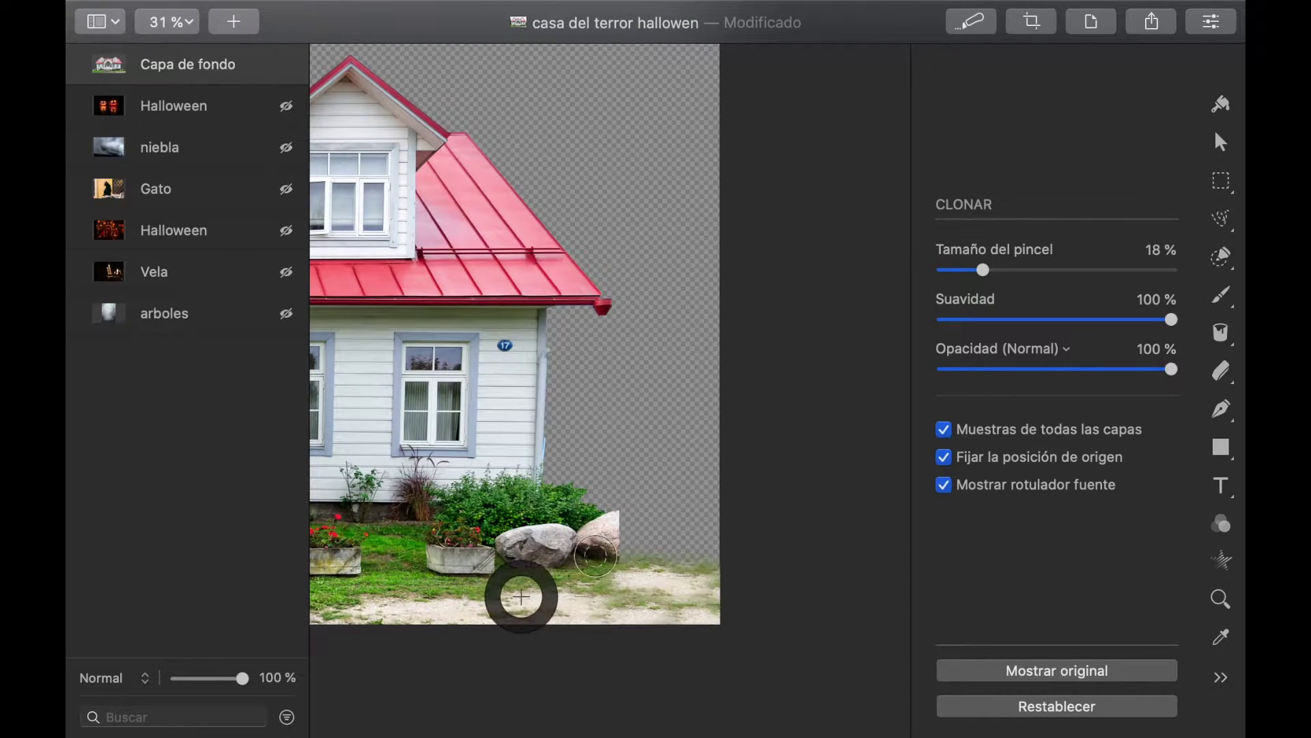
# Step: Clone the grey rock into the gap beside it, undoing the two bad smeared strokes
pyautogui.moveTo(521, 596)
pyautogui.mouseDown()
pyautogui.moveTo(527, 550)
pyautogui.moveTo(540, 557)
pyautogui.moveTo(527, 548)
pyautogui.mouseUp()
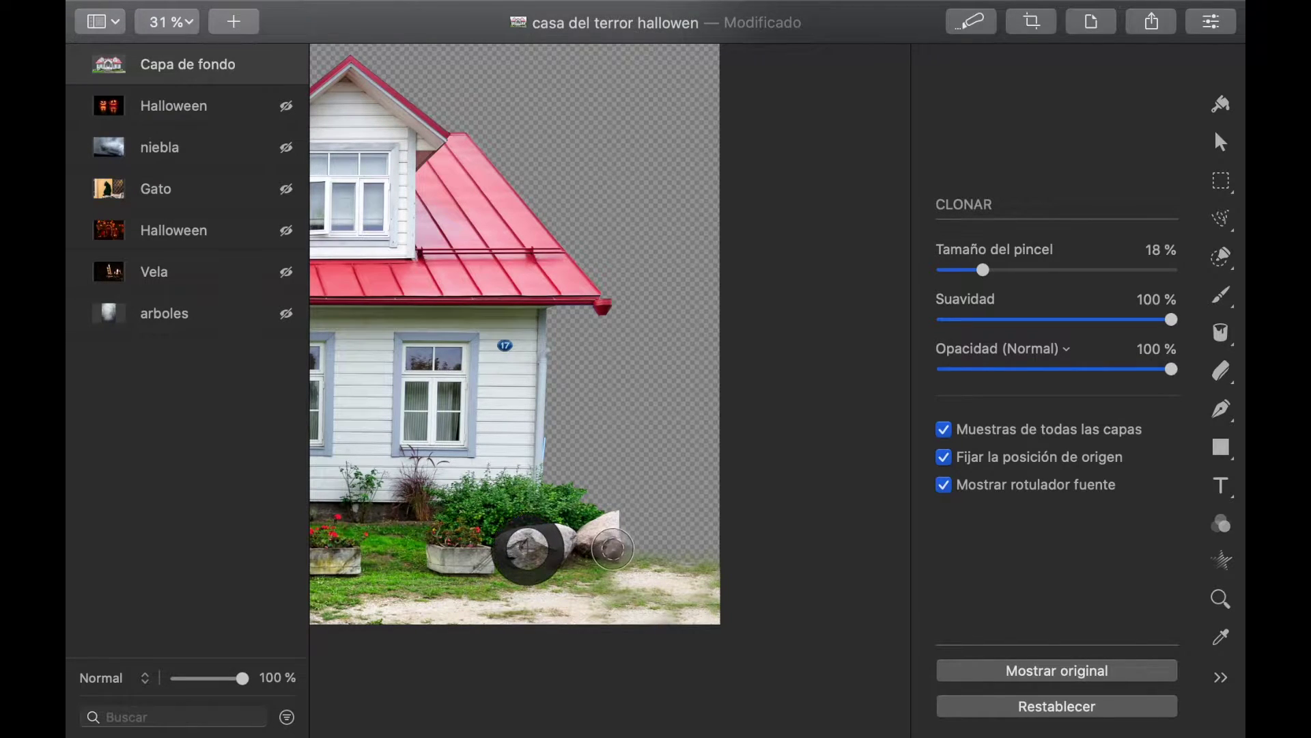
pyautogui.moveTo(630, 551)
pyautogui.mouseDown()
pyautogui.moveTo(638, 540)
pyautogui.moveTo(698, 550)
pyautogui.mouseUp()
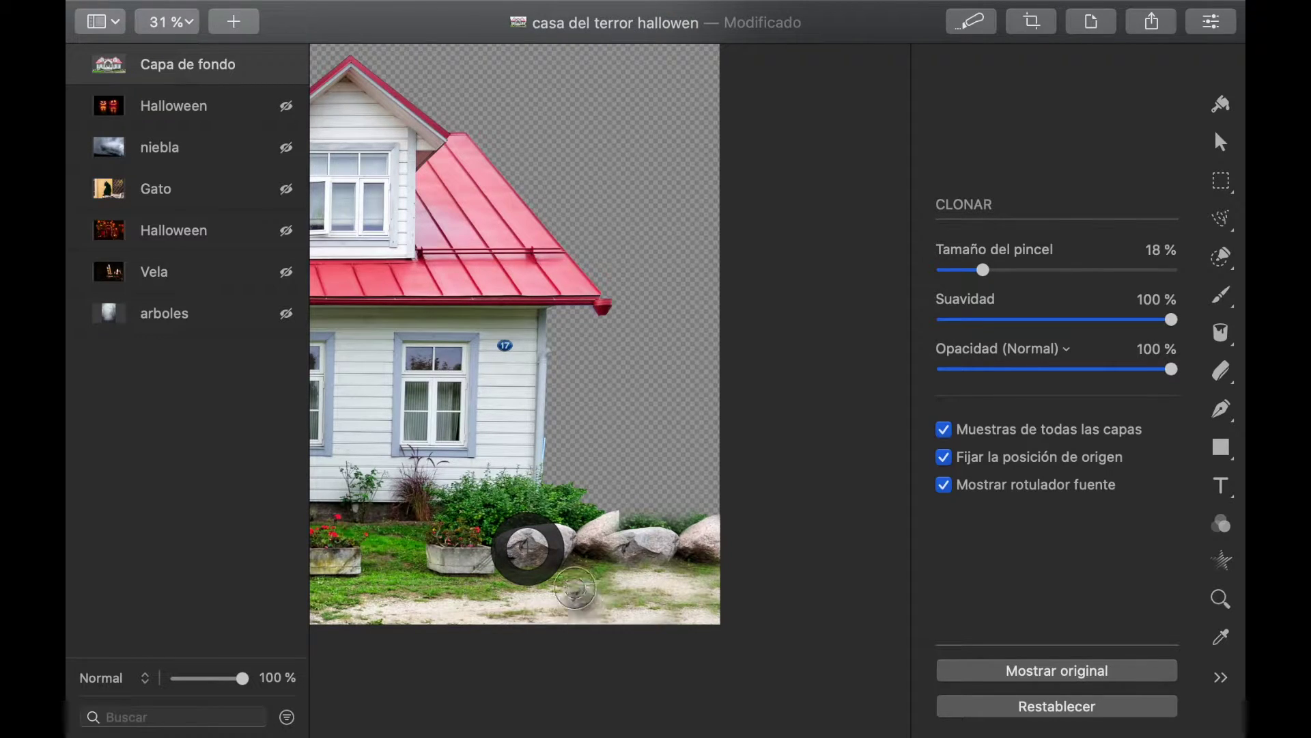
pyautogui.moveTo(543, 560)
pyautogui.mouseDown()
pyautogui.moveTo(620, 523)
pyautogui.moveTo(720, 532)
pyautogui.moveTo(620, 546)
pyautogui.moveTo(719, 546)
pyautogui.mouseUp()
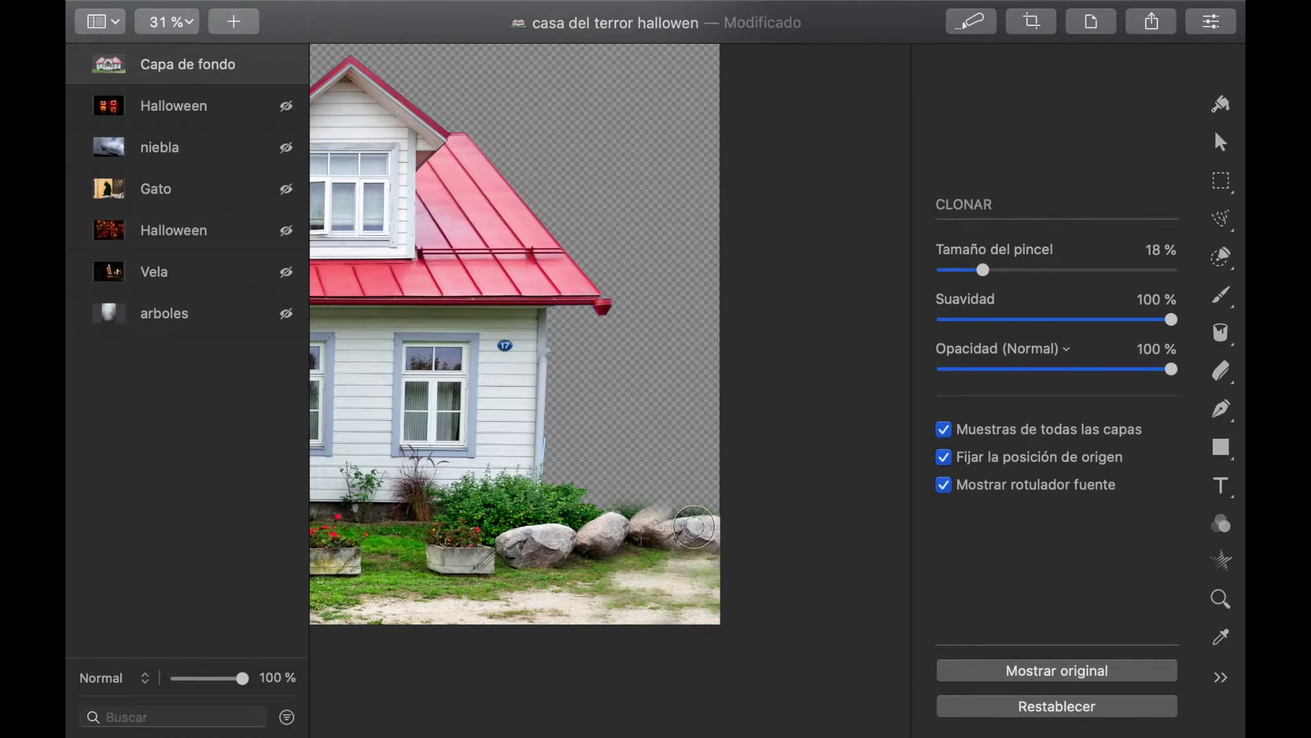
pyautogui.press('super+z')
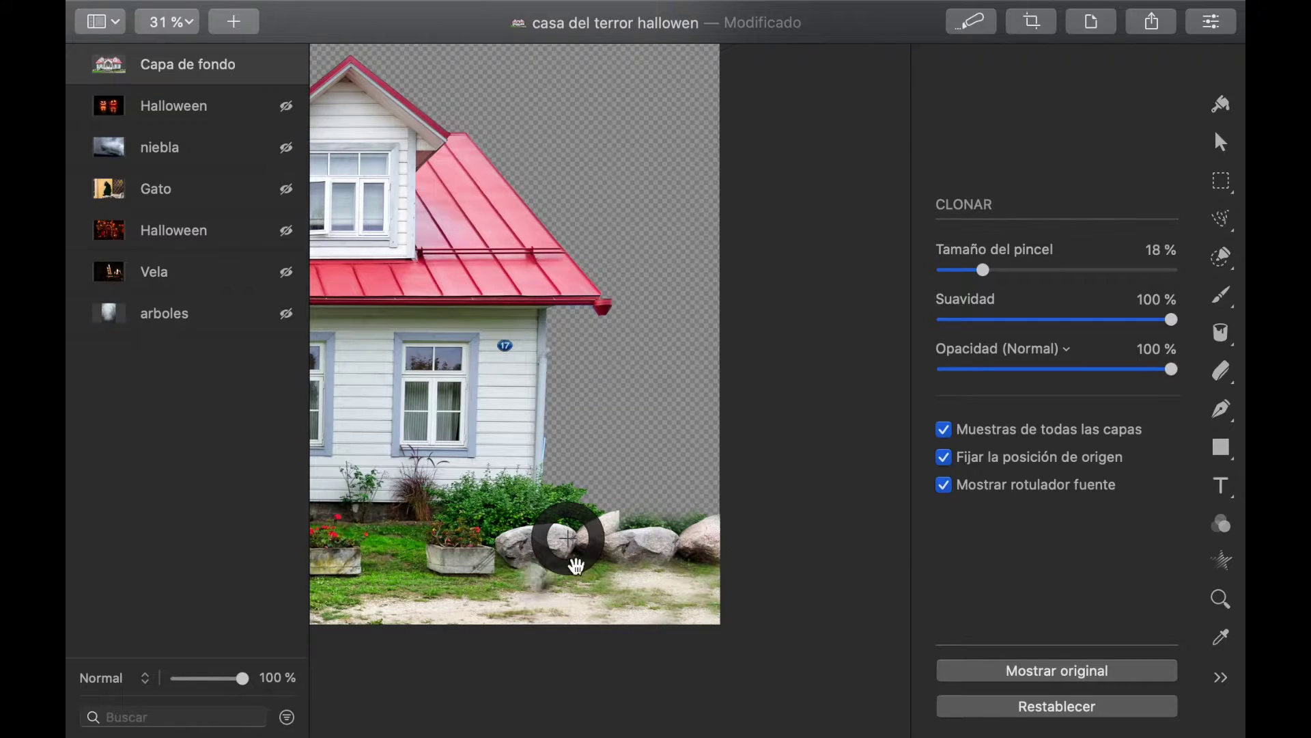
pyautogui.press('super+z')
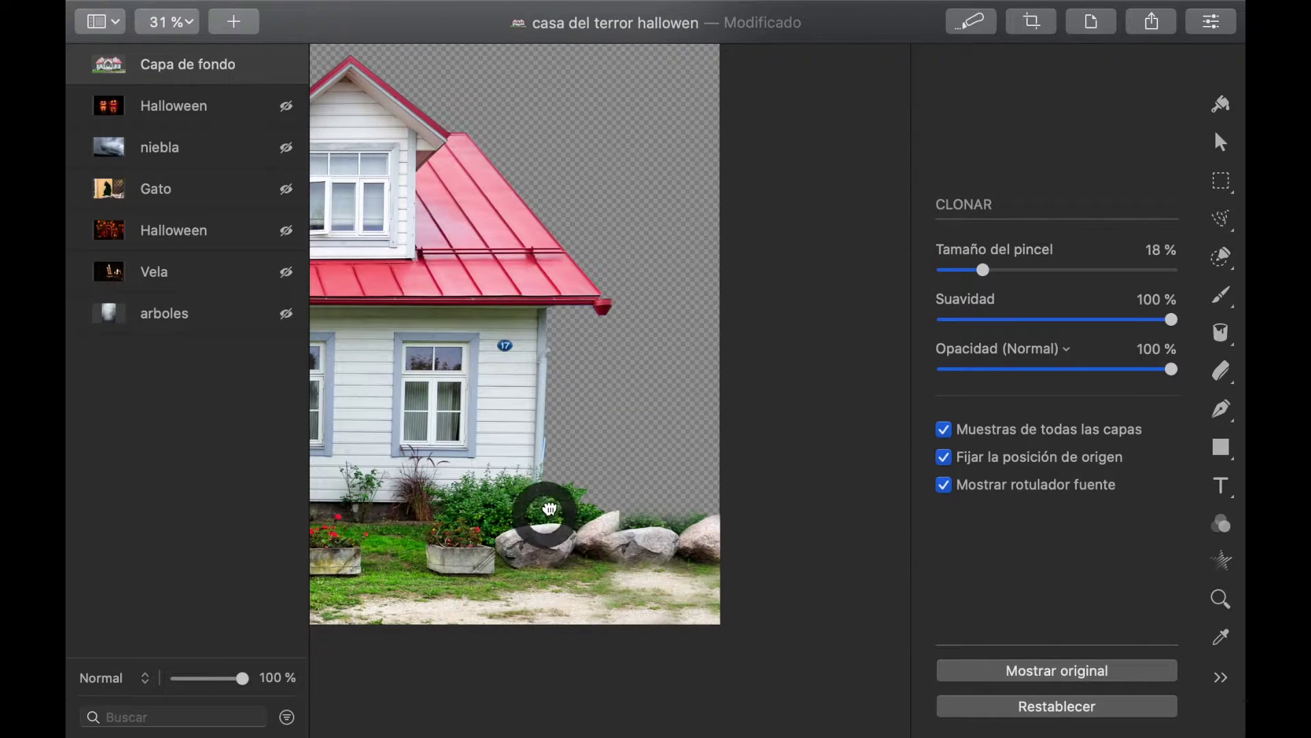
pyautogui.scroll(3, 541, 491)
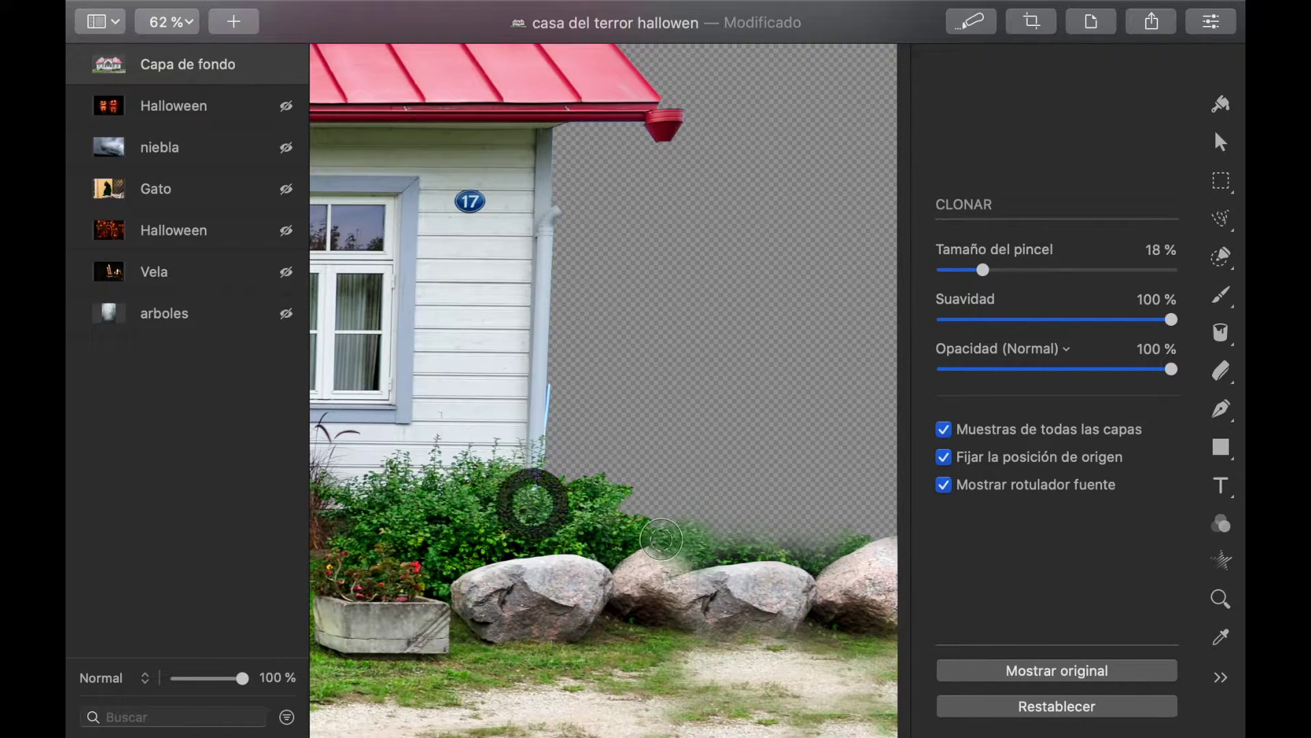
pyautogui.scroll(-3, 608, 526)
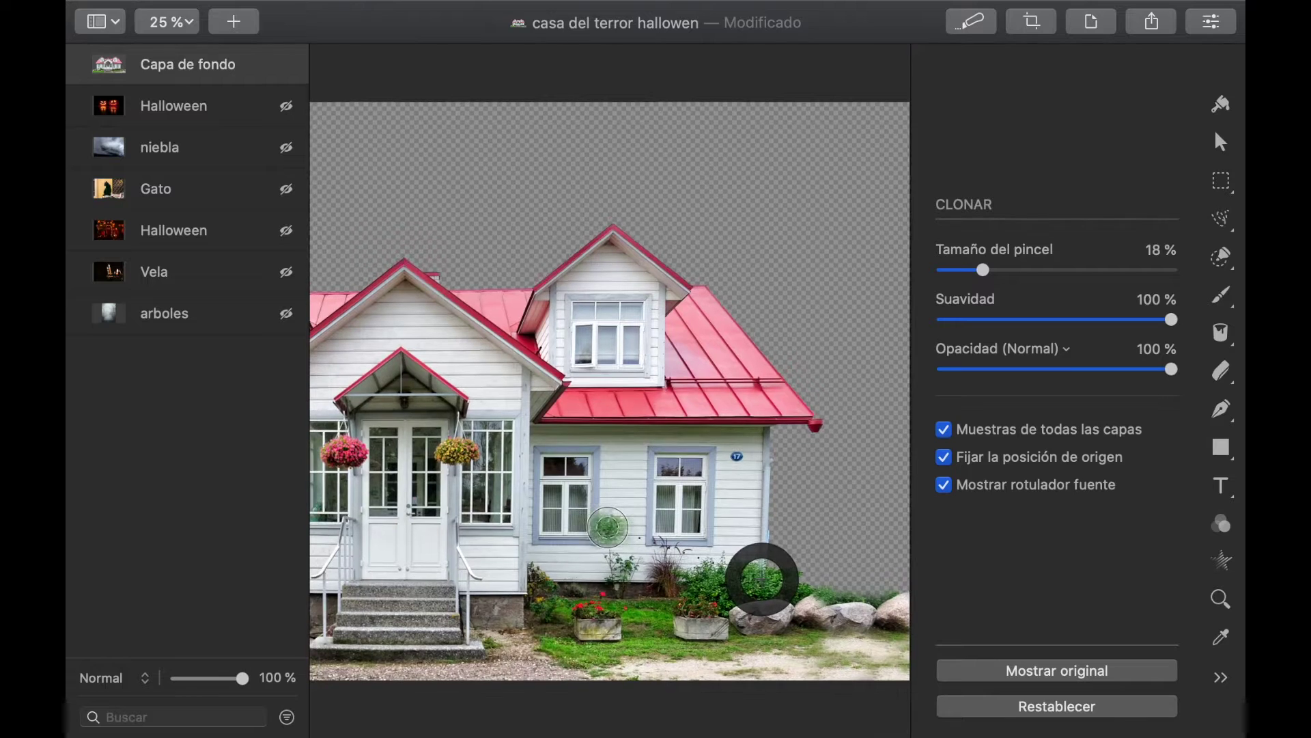
pyautogui.scroll(-2, 715, 548)
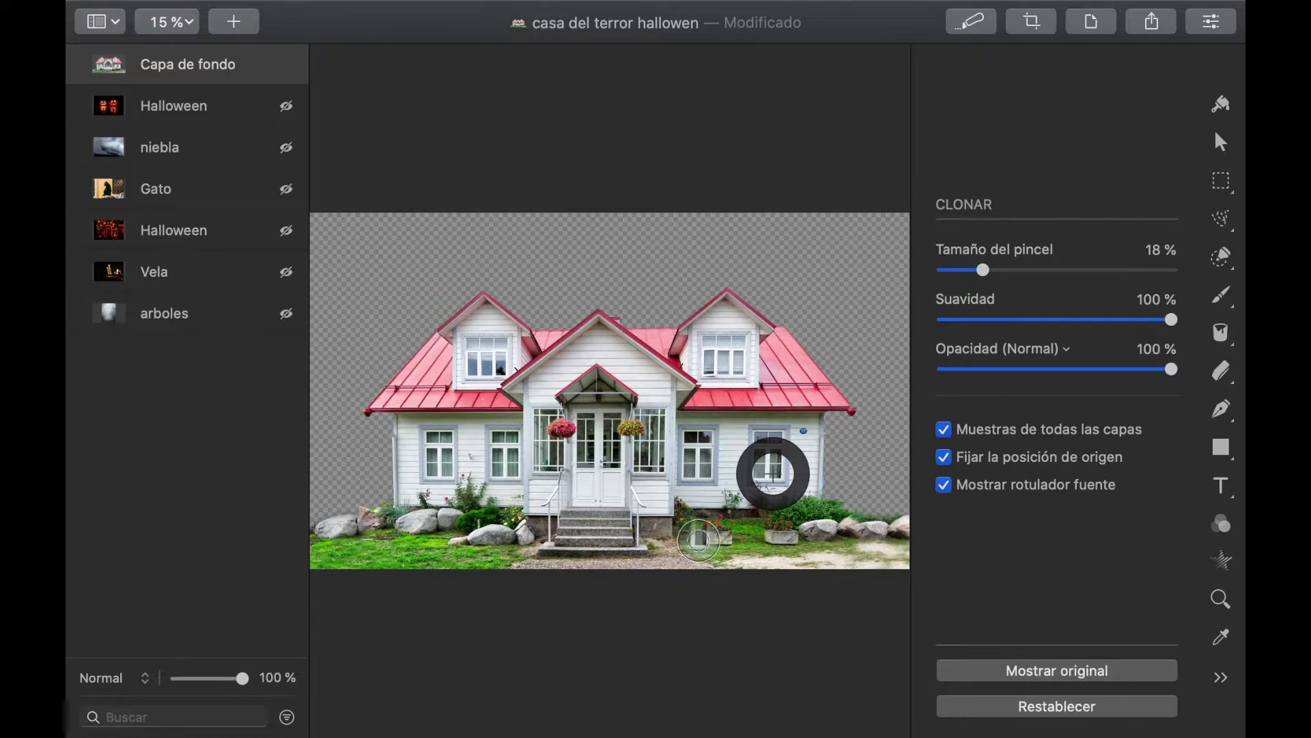
pyautogui.scroll(-2, 699, 540)
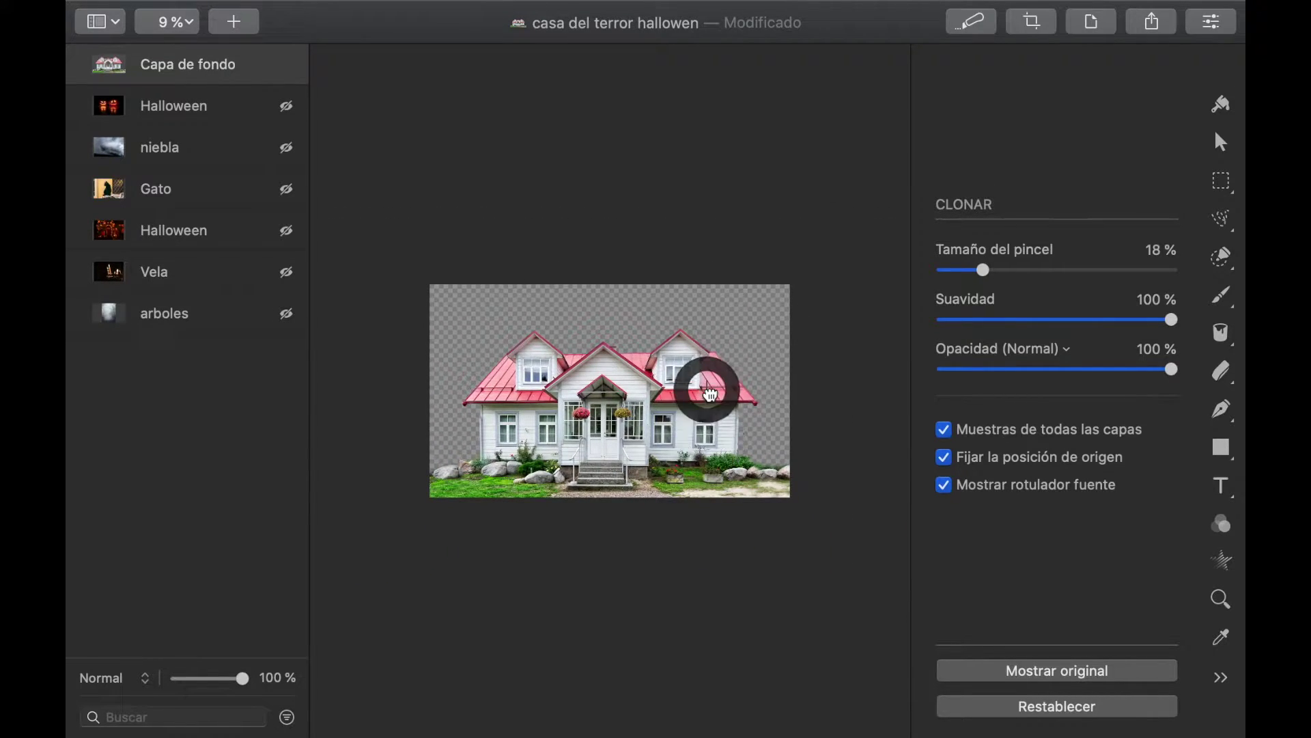
pyautogui.scroll(2, 731, 410)
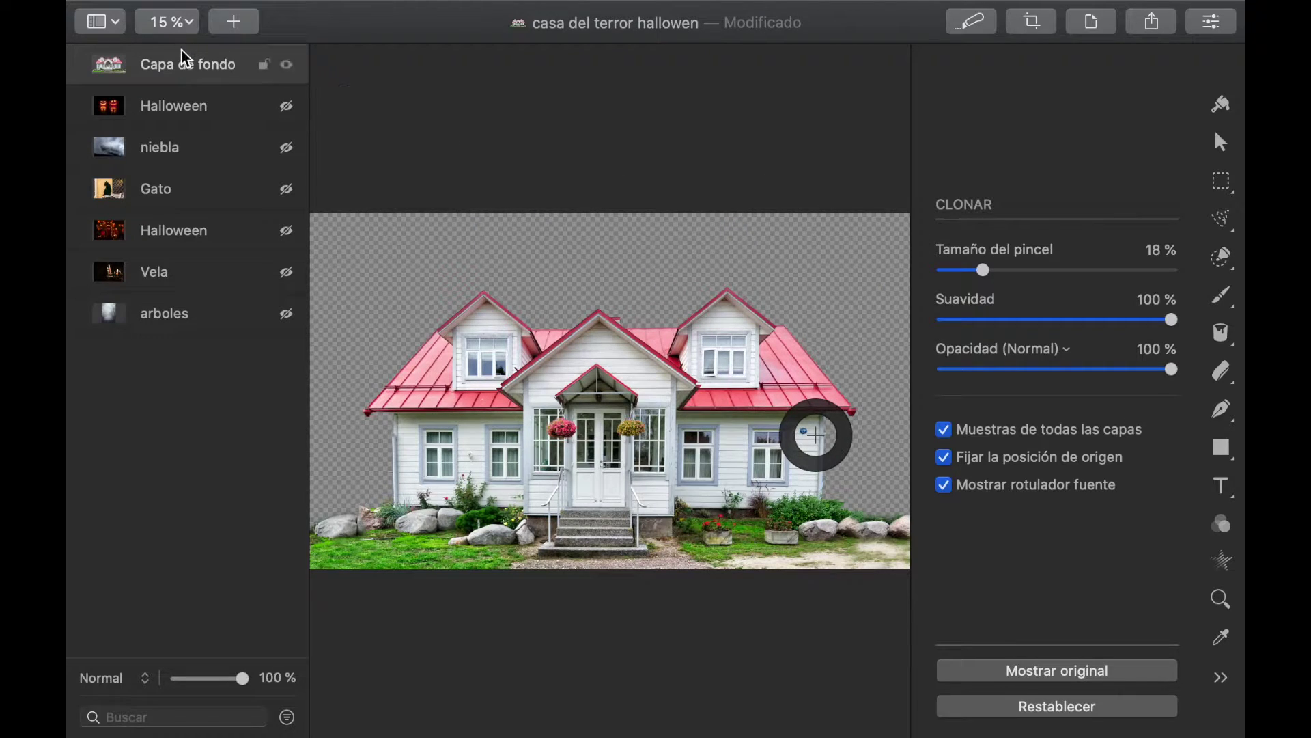
# Step: Place the arboles layer directly beneath Capa de fondo and make it visible
pyautogui.click(164, 321)
pyautogui.moveTo(164, 321); pyautogui.dragTo(171, 106)
pyautogui.click(286, 107)
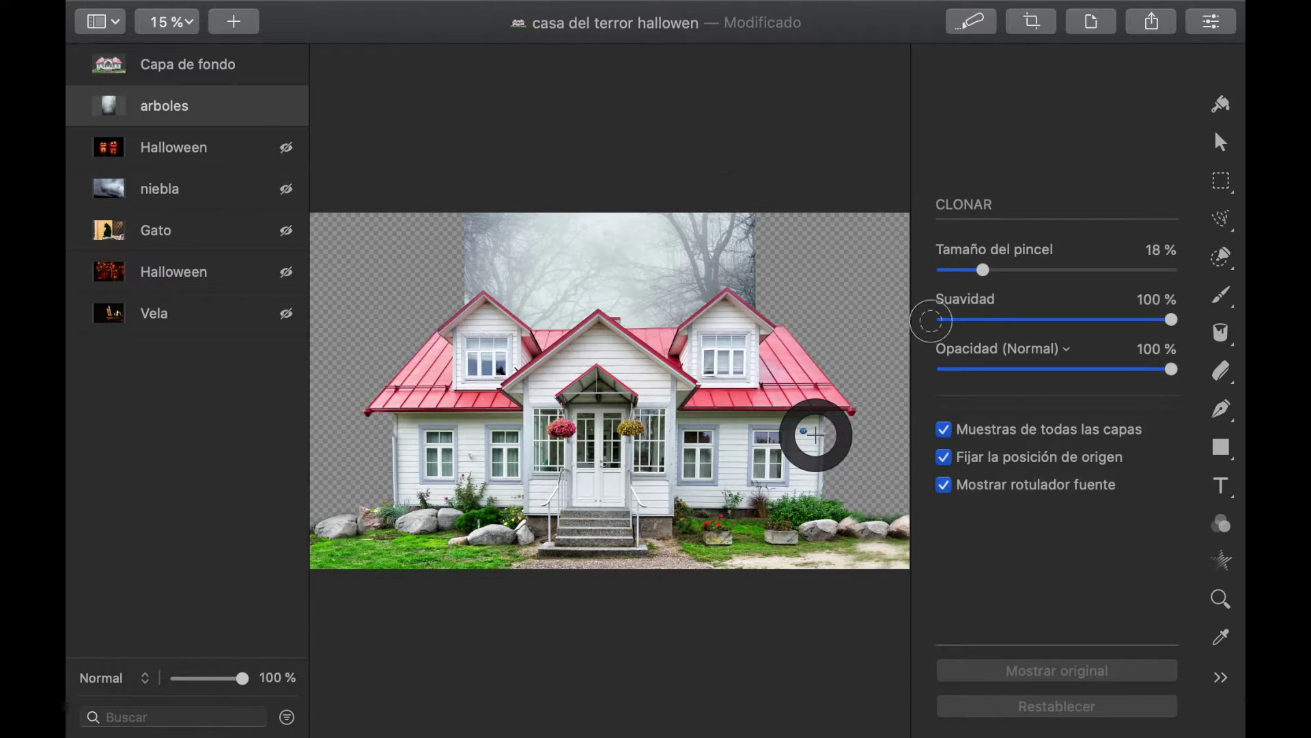
# Step: Stretch the trees layer across the canvas's left and right sides, and raise the Halloween layer
pyautogui.click(1222, 143)
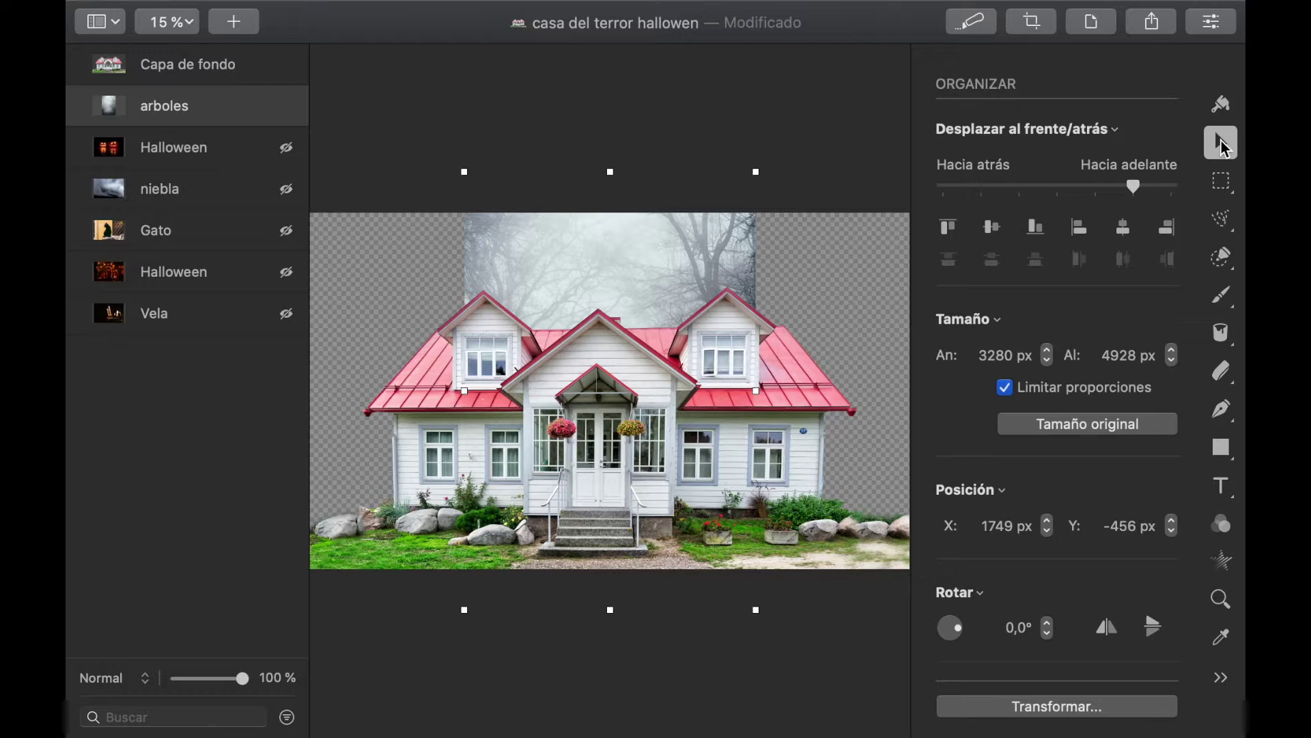
pyautogui.scroll(-2, 586, 493)
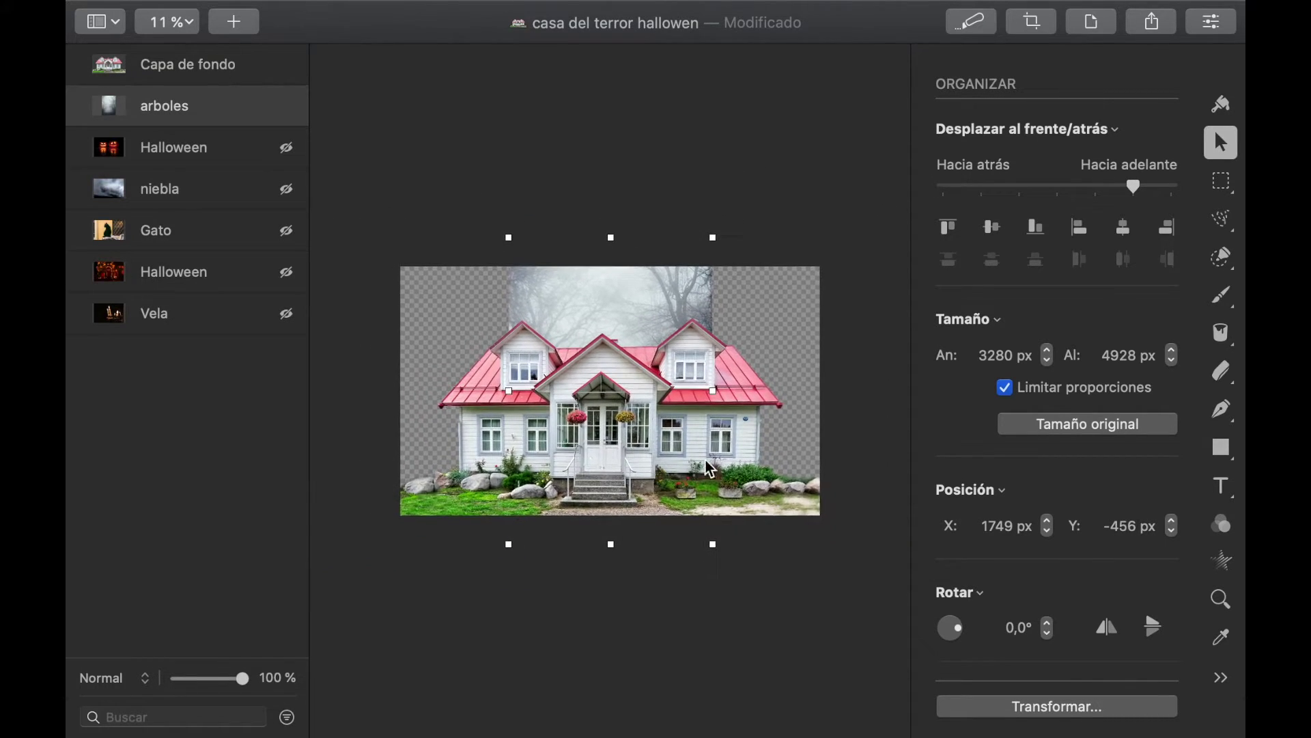
pyautogui.moveTo(713, 391); pyautogui.dragTo(829, 391)
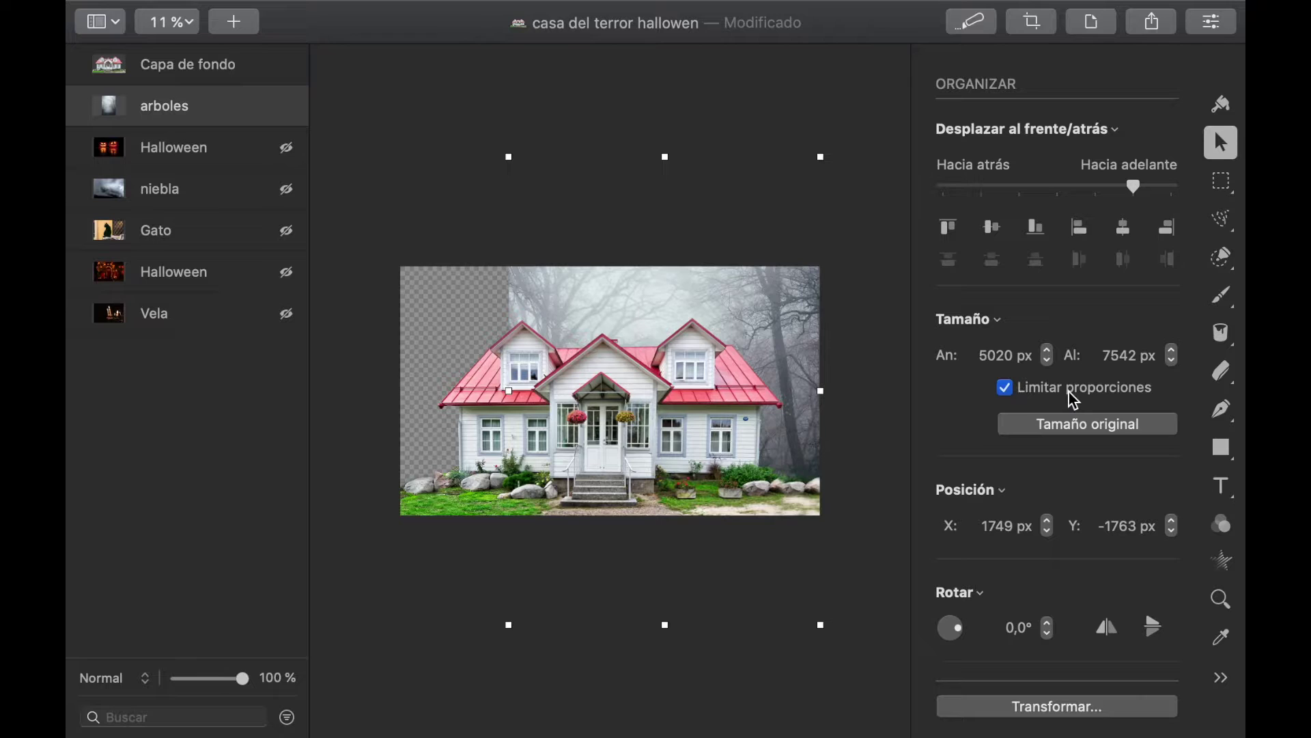
pyautogui.moveTo(509, 394); pyautogui.dragTo(396, 396)
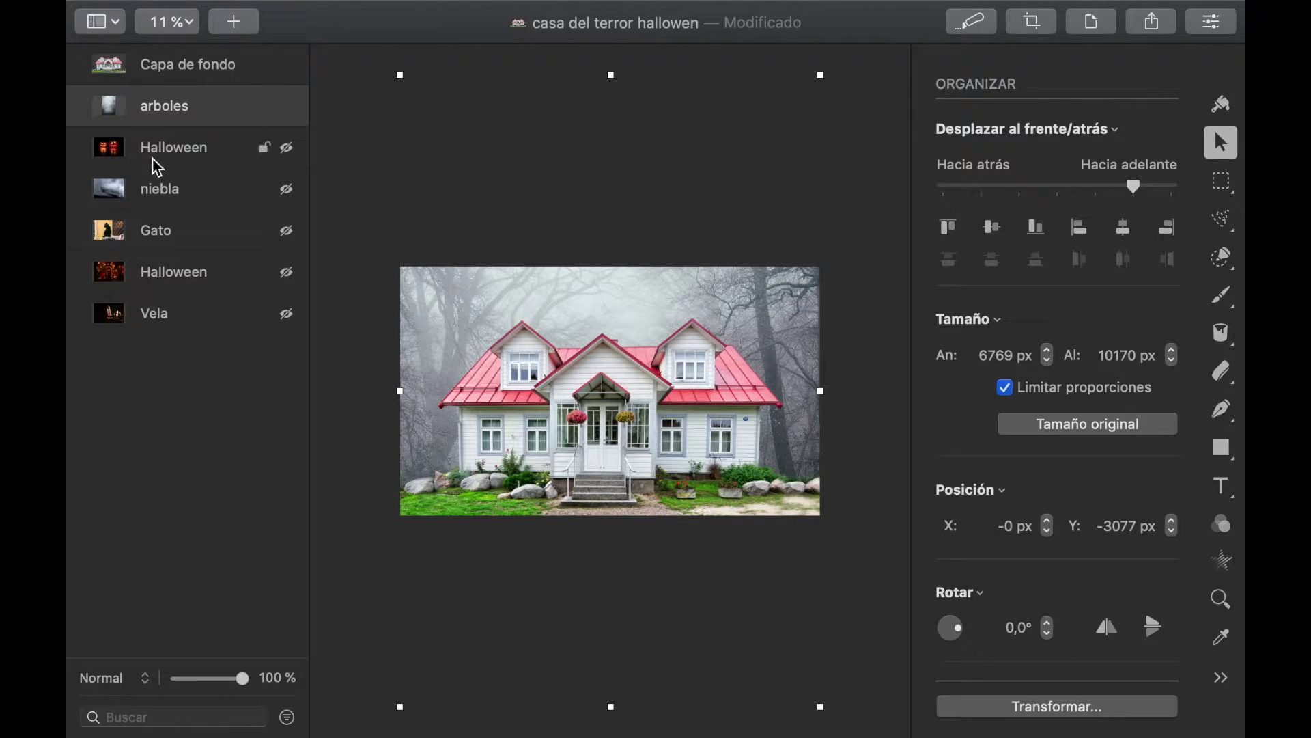
pyautogui.moveTo(158, 167); pyautogui.dragTo(184, 67)
# Step: Show the Halloween layer and quick-select the left jack-o'-lantern
pyautogui.click(286, 109)
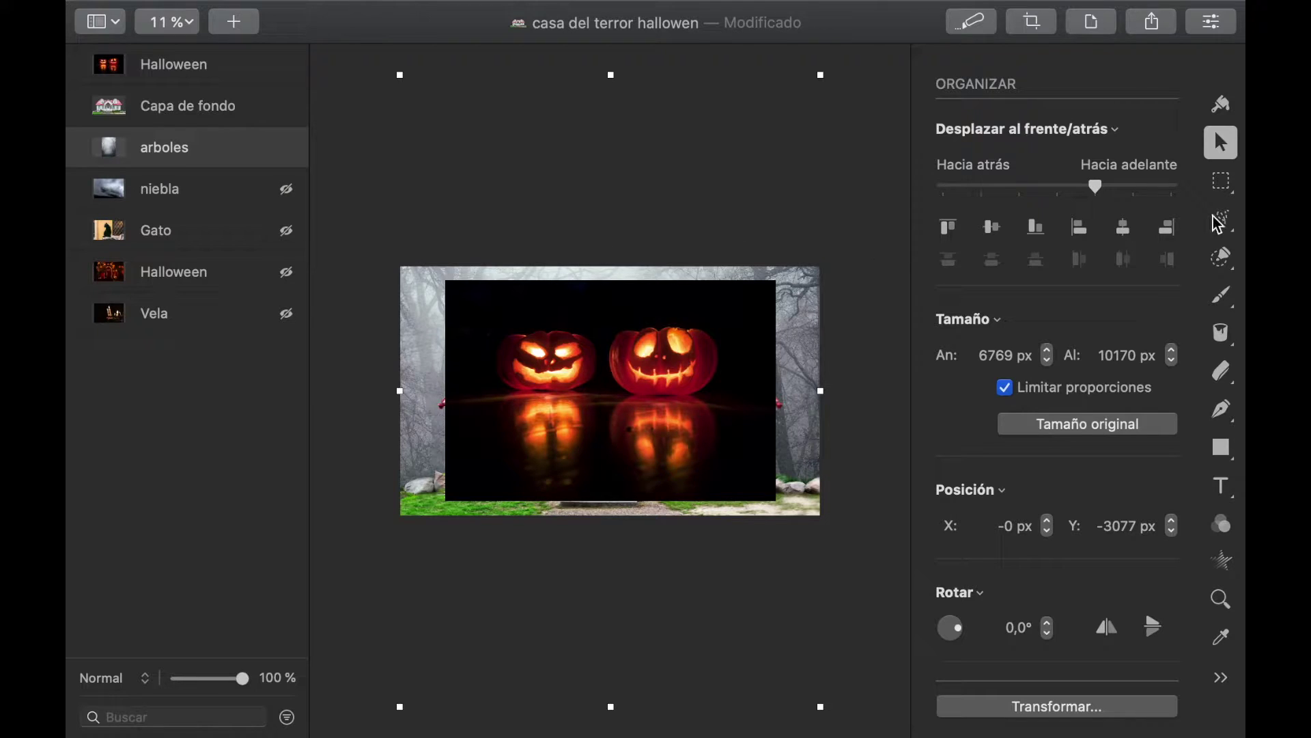
pyautogui.click(1222, 258)
pyautogui.moveTo(556, 296); pyautogui.dragTo(547, 363)
pyautogui.scroll(3, 547, 363)
pyautogui.click(548, 363)
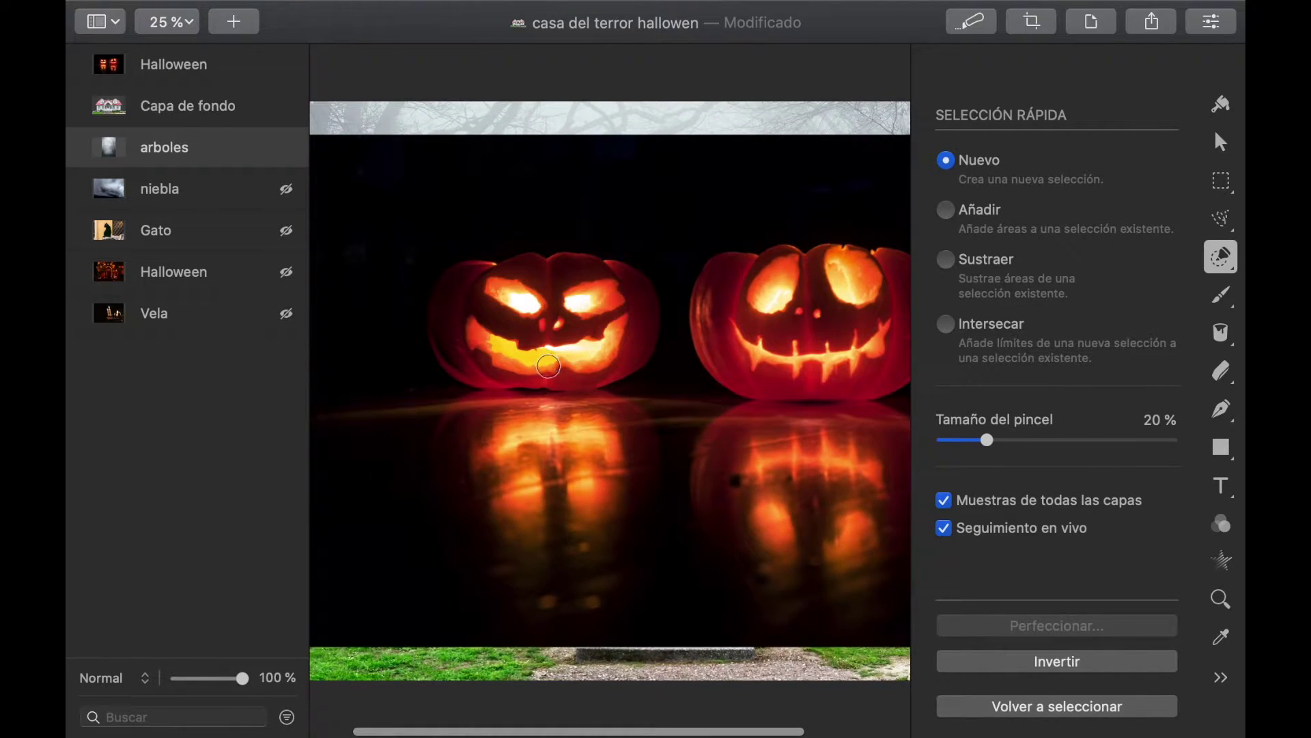
pyautogui.moveTo(500, 379)
pyautogui.mouseDown()
pyautogui.moveTo(455, 356)
pyautogui.moveTo(444, 320)
pyautogui.moveTo(521, 273)
pyautogui.moveTo(584, 267)
pyautogui.moveTo(632, 288)
pyautogui.moveTo(640, 304)
pyautogui.moveTo(574, 373)
pyautogui.moveTo(479, 352)
pyautogui.moveTo(478, 335)
pyautogui.moveTo(522, 308)
pyautogui.moveTo(599, 302)
pyautogui.mouseUp()
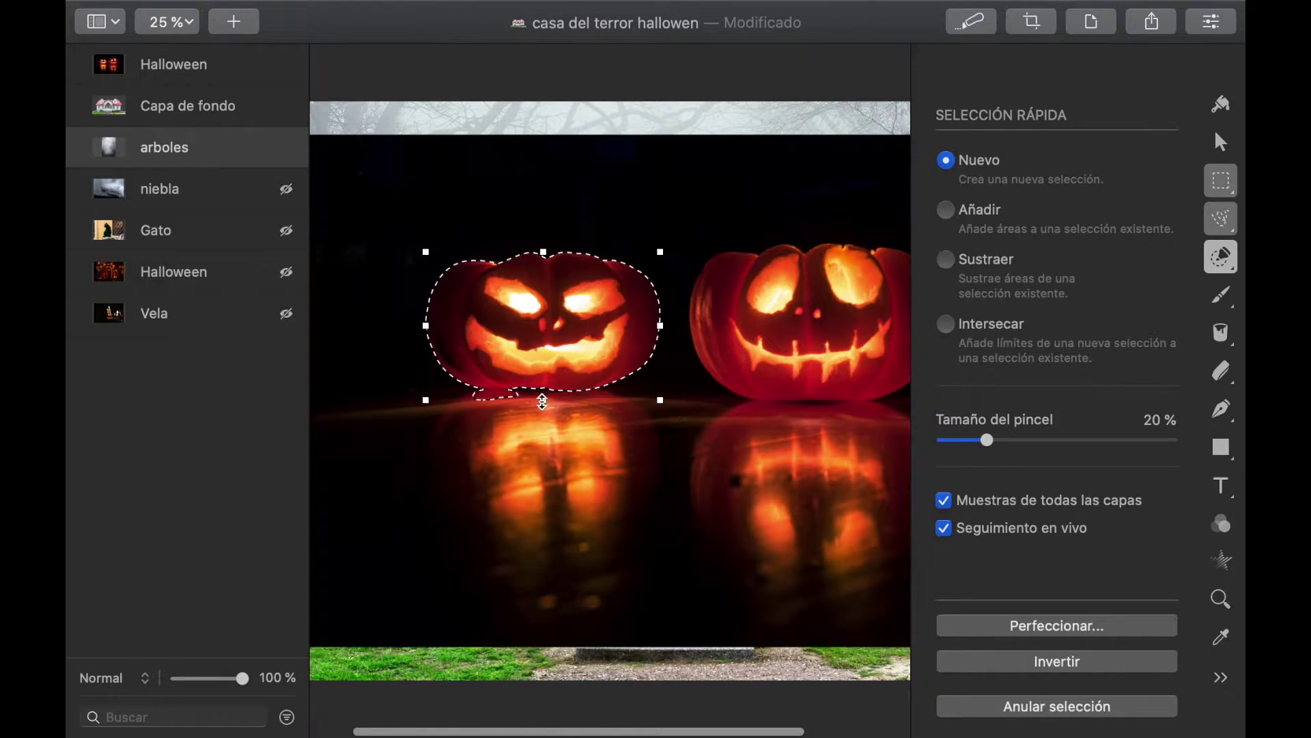
# Step: Refine the pumpkin selection: invert it, add the pumpkin's base, and invert back
pyautogui.rightClick(513, 424)
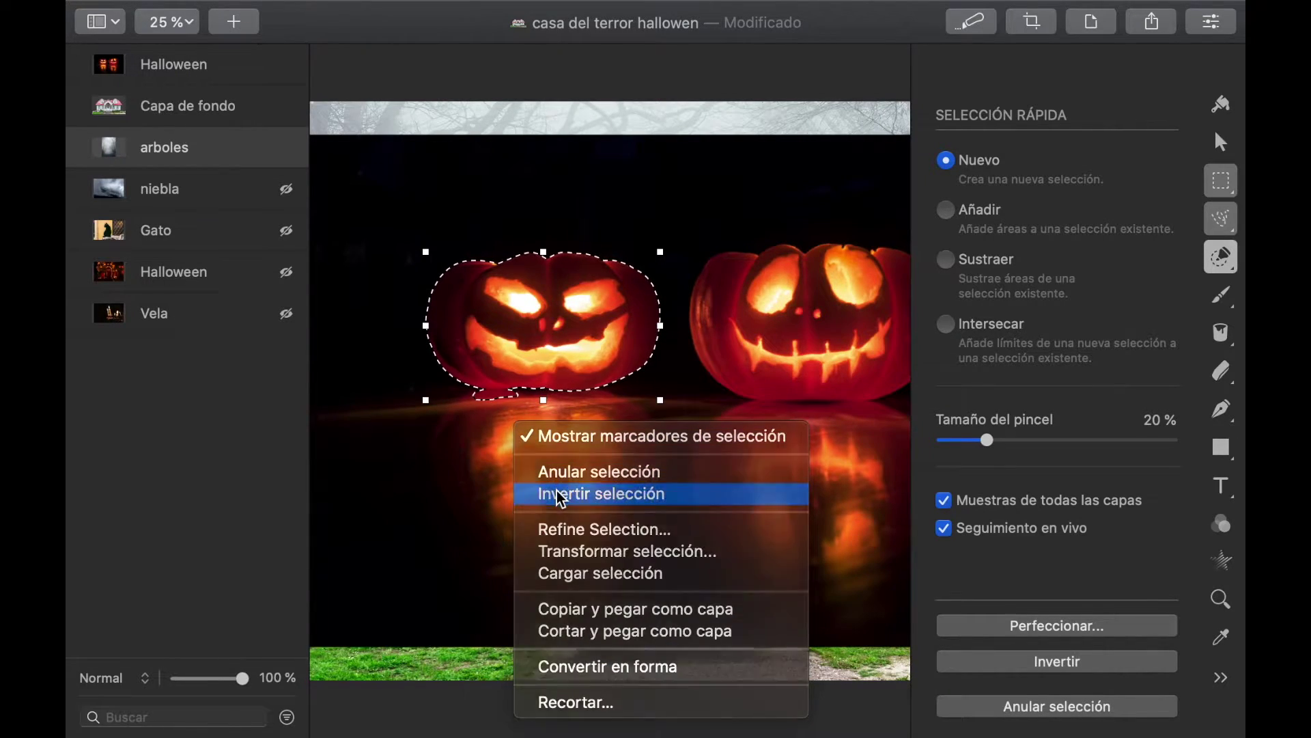
pyautogui.click(559, 493)
pyautogui.keyDown('shift'); pyautogui.click(501, 396); pyautogui.keyUp('shift')
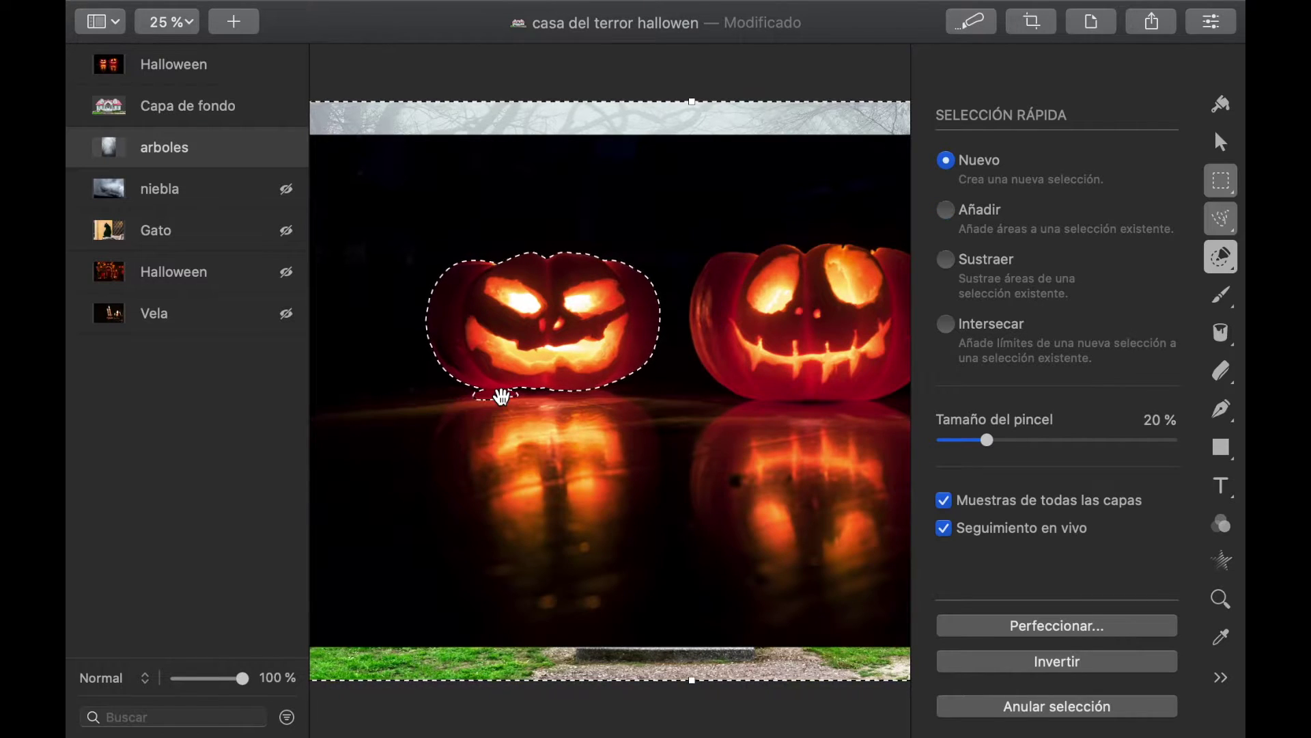
pyautogui.scroll(5, 500, 389)
pyautogui.moveTo(498, 389)
pyautogui.mouseDown()
pyautogui.moveTo(462, 392)
pyautogui.moveTo(504, 393)
pyautogui.mouseUp()
pyautogui.moveTo(556, 434); pyautogui.dragTo(556, 439)
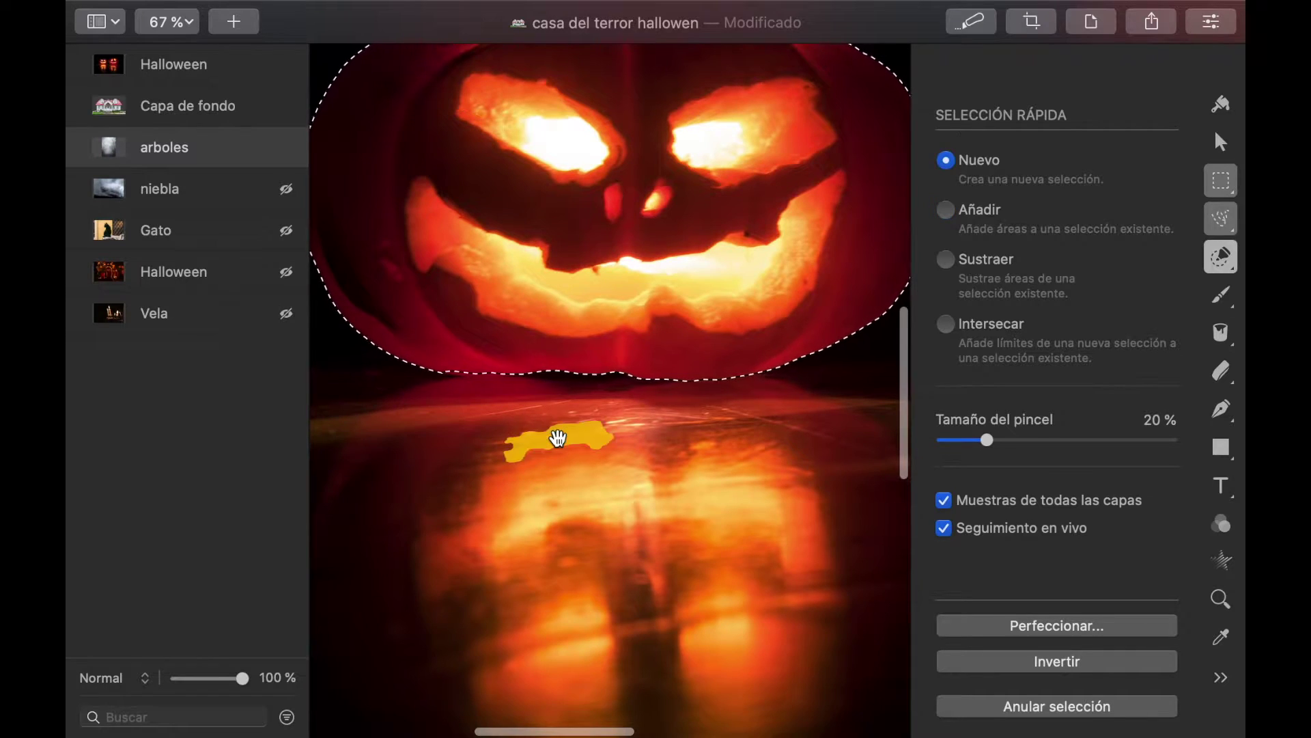
pyautogui.scroll(-5, 556, 438)
pyautogui.rightClick(595, 360)
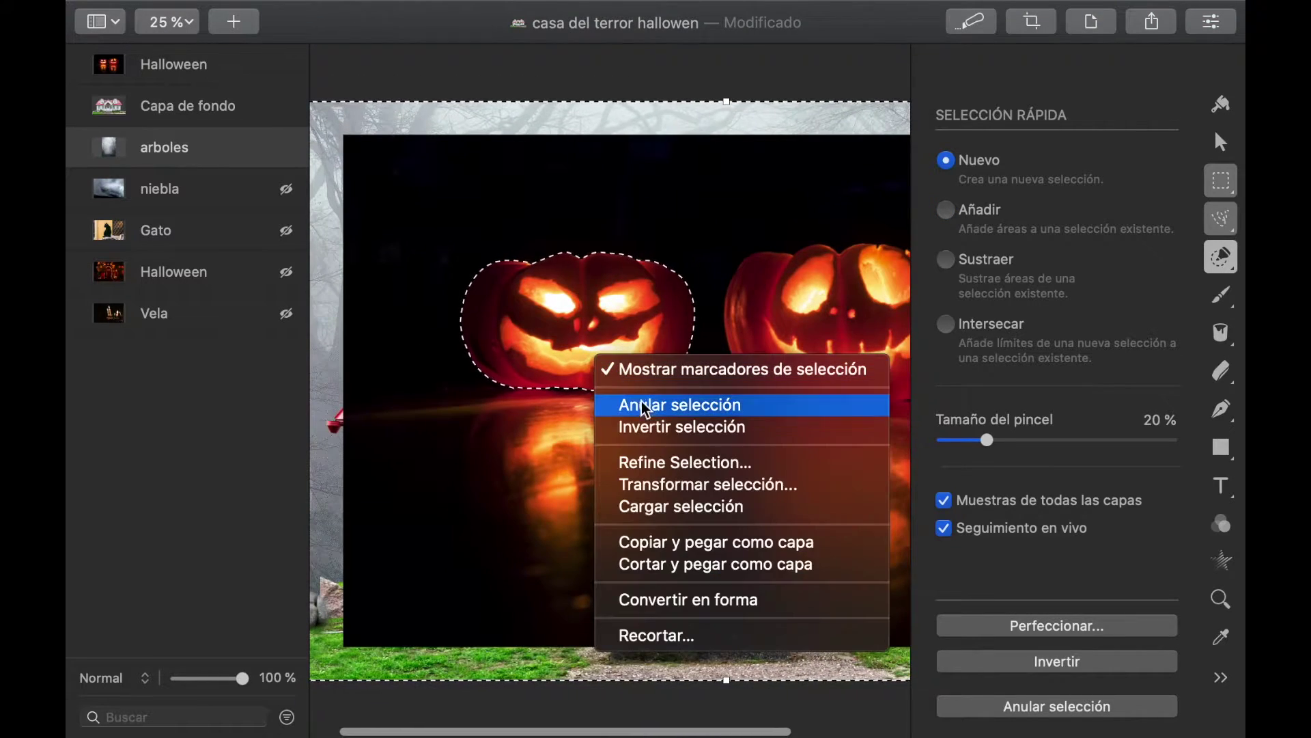
pyautogui.click(641, 425)
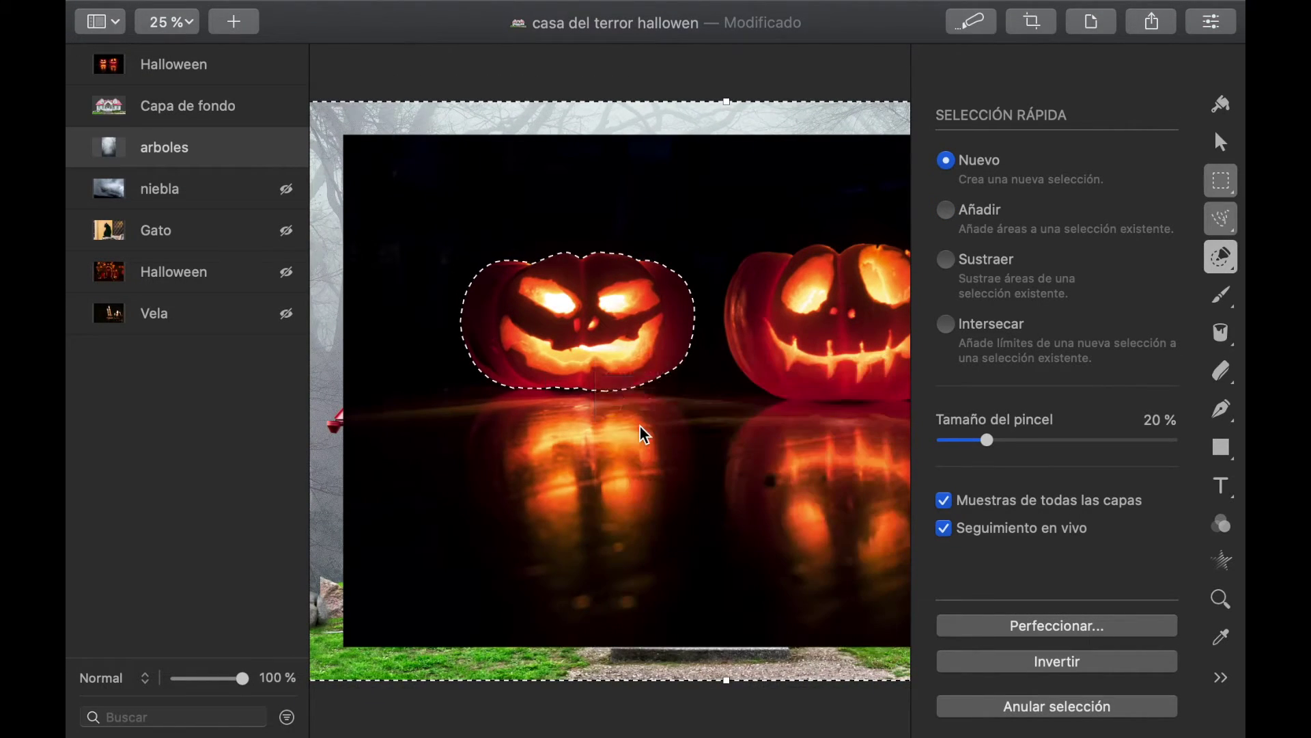
# Step: Copy the selected pumpkin onto a new layer with Copiar y pegar como capa, then hide it
pyautogui.click(171, 65)
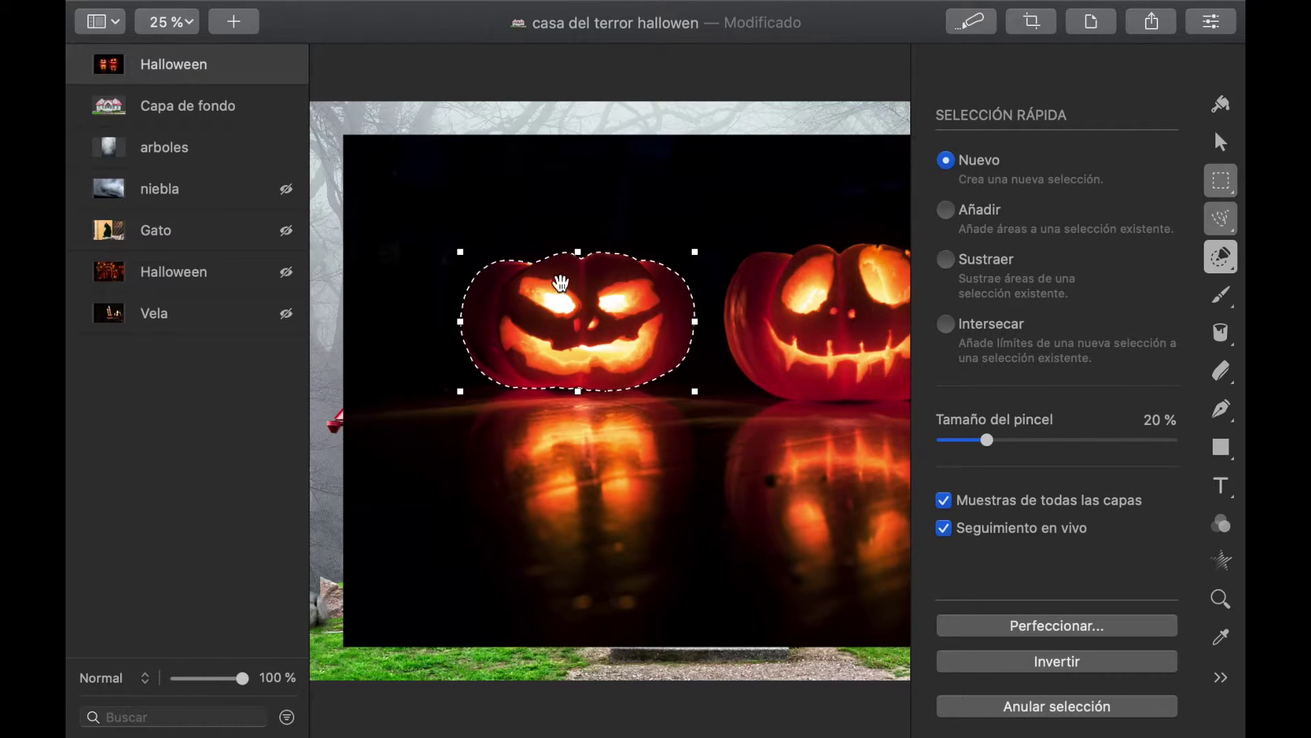
pyautogui.rightClick(576, 303)
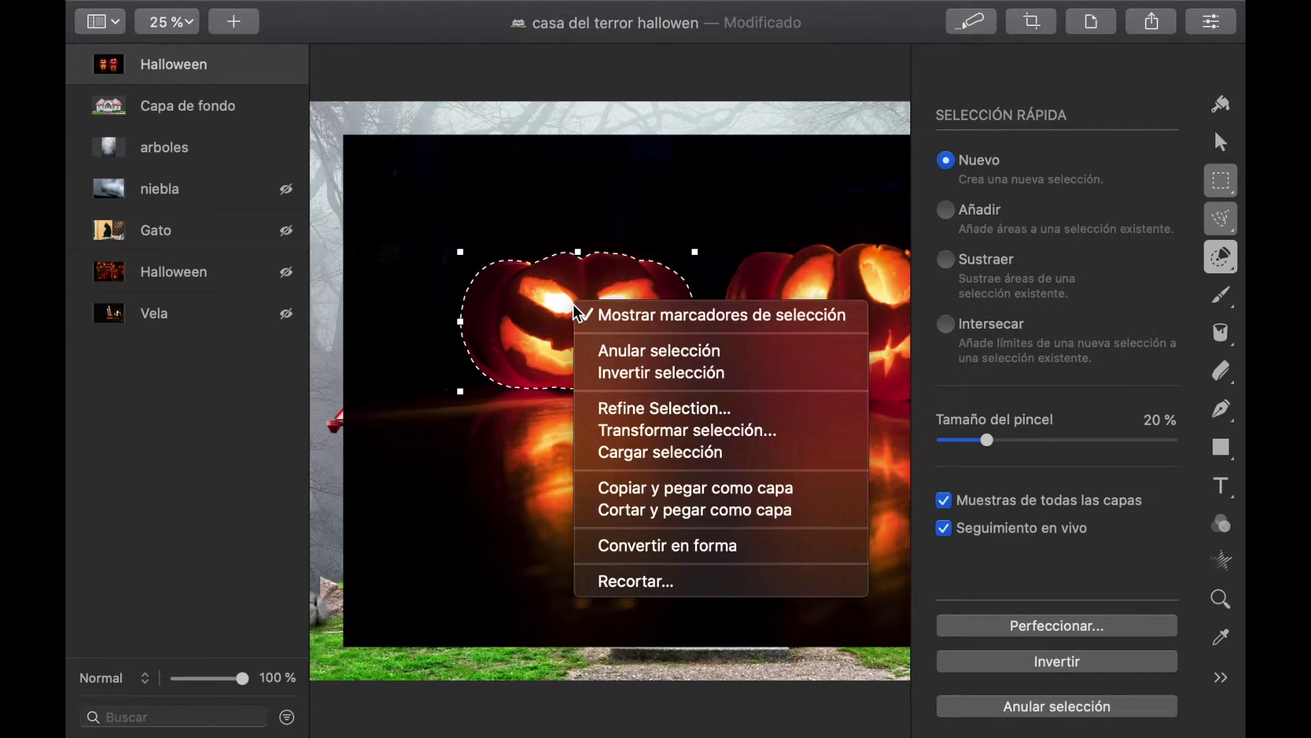
pyautogui.click(672, 489)
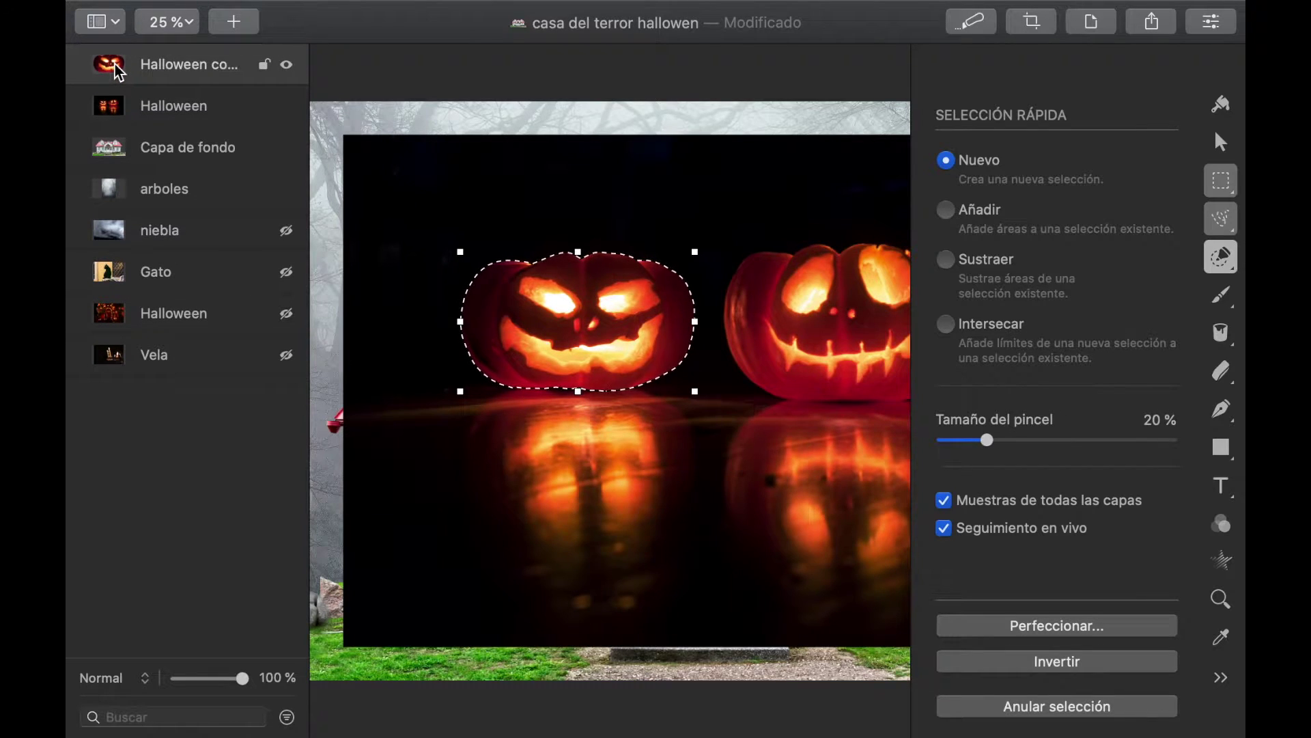
pyautogui.click(287, 65)
pyautogui.hscroll(3, 410, 181)
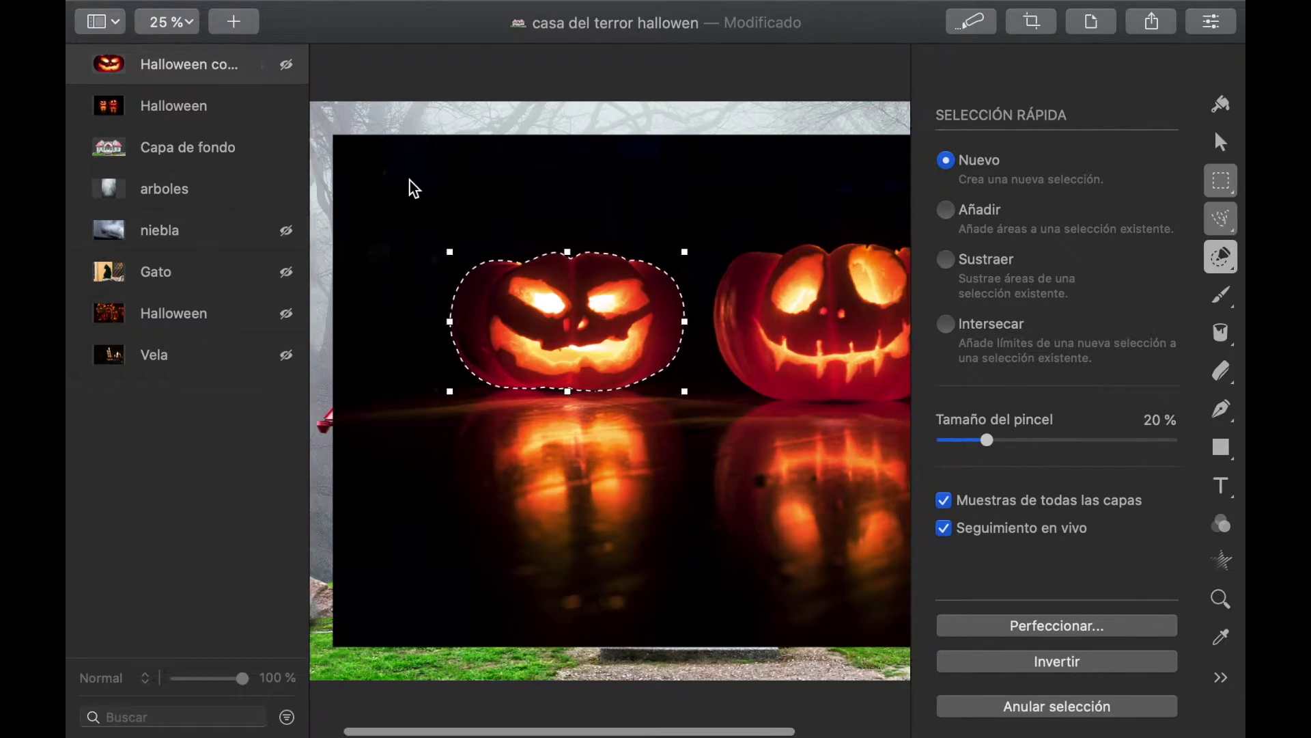
# Step: Clear the current selection
pyautogui.click(1221, 181)
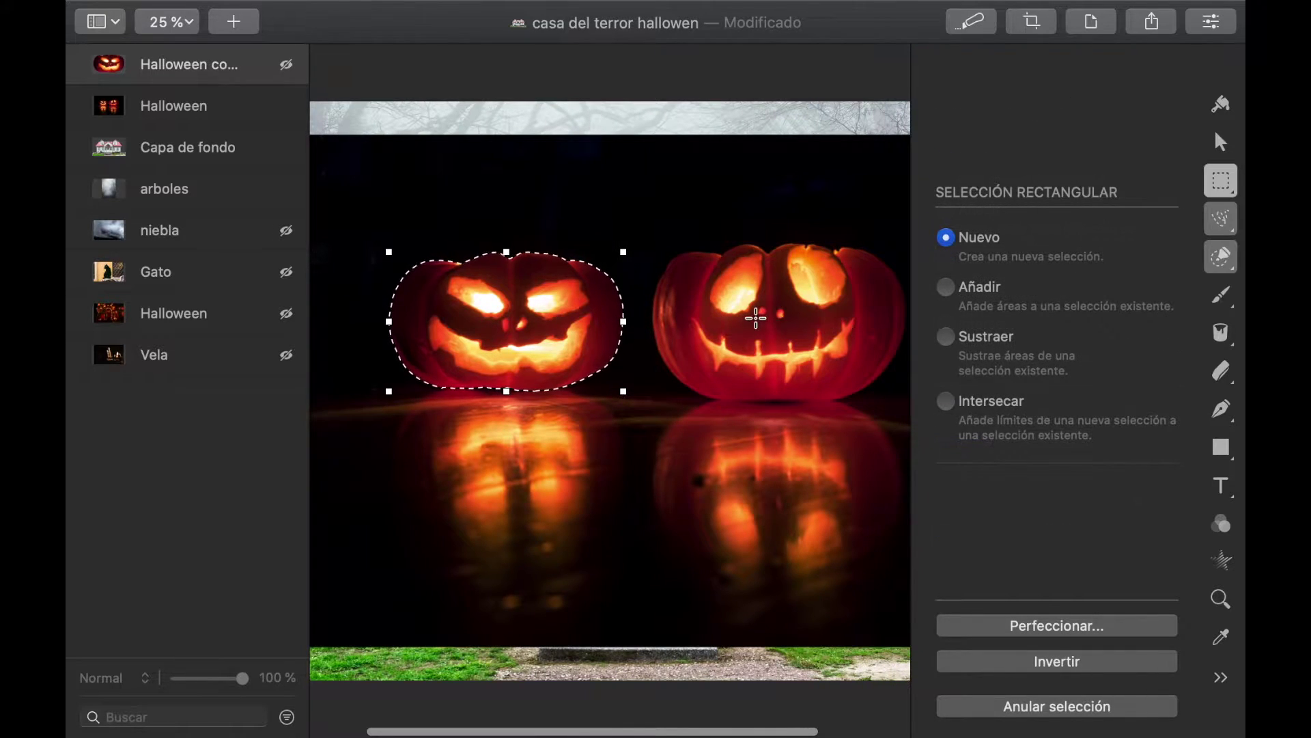
pyautogui.rightClick(755, 315)
pyautogui.click(802, 383)
pyautogui.rightClick(772, 319)
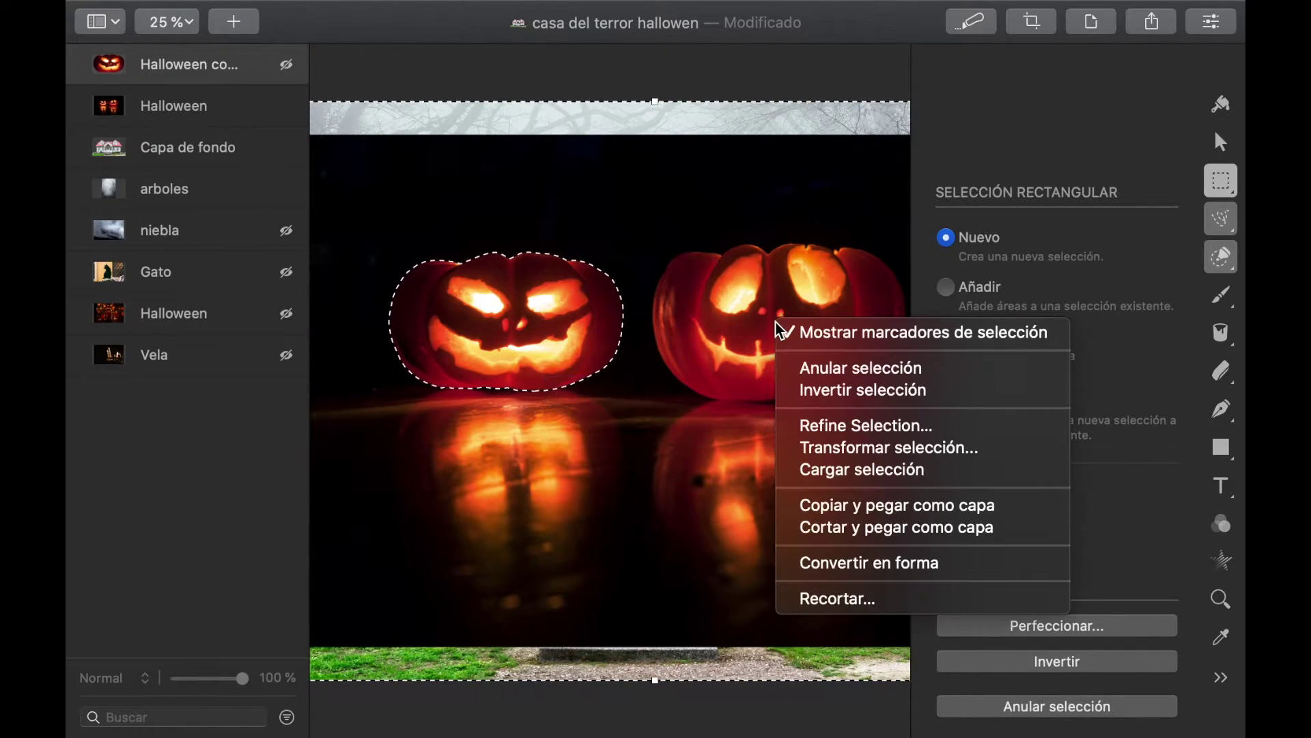
pyautogui.click(820, 372)
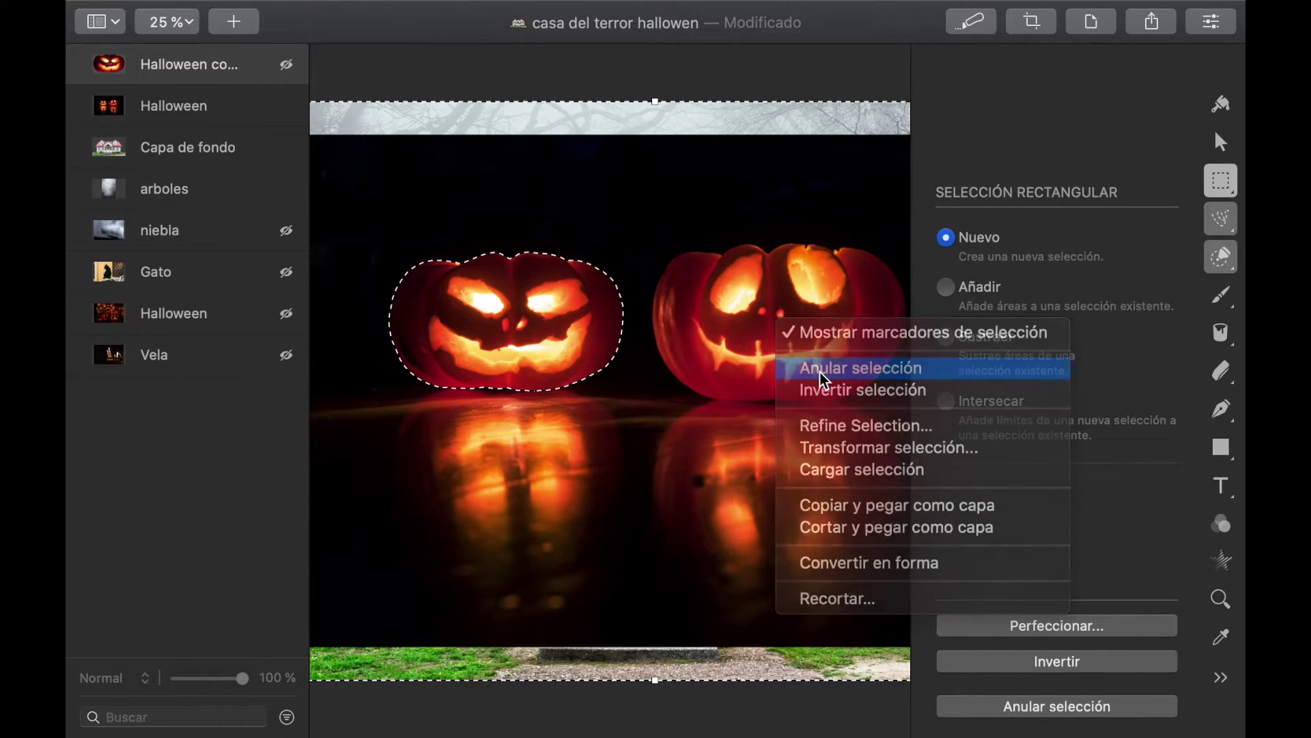
# Step: Quick-select the right pumpkin on the Halloween photo layer and copy it onto a new layer
pyautogui.click(1223, 257)
pyautogui.hscroll(2, 819, 335)
pyautogui.moveTo(772, 280); pyautogui.dragTo(801, 336)
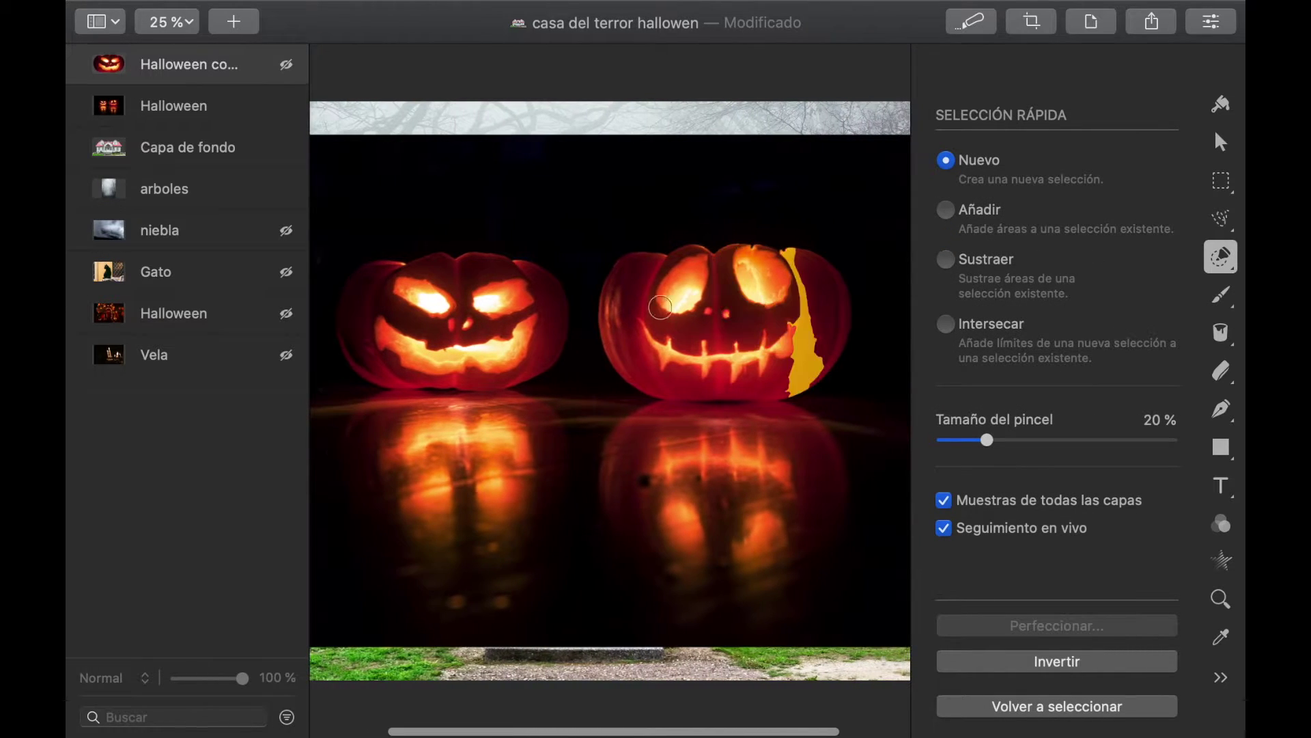
pyautogui.click(150, 111)
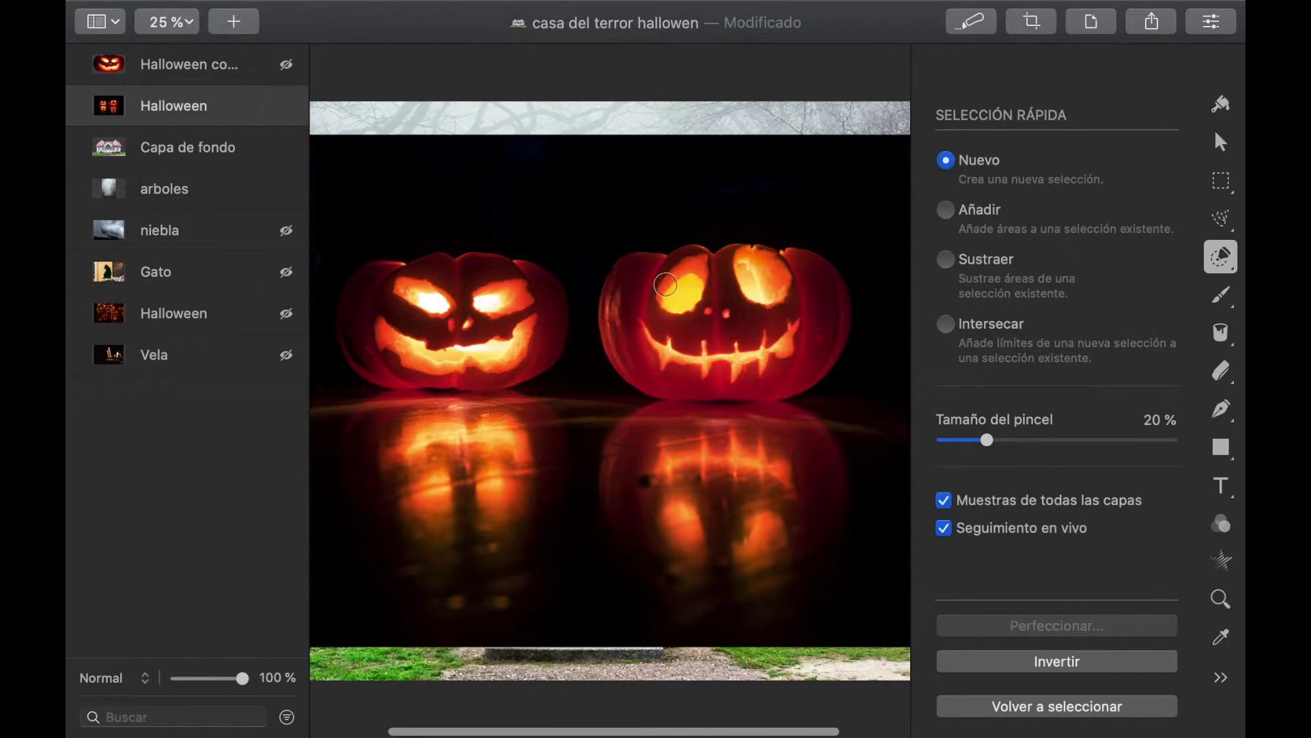
pyautogui.moveTo(665, 270)
pyautogui.mouseDown()
pyautogui.moveTo(614, 322)
pyautogui.moveTo(632, 347)
pyautogui.moveTo(704, 367)
pyautogui.moveTo(801, 323)
pyautogui.moveTo(683, 333)
pyautogui.moveTo(667, 321)
pyautogui.moveTo(687, 273)
pyautogui.moveTo(673, 261)
pyautogui.moveTo(824, 279)
pyautogui.mouseUp()
pyautogui.moveTo(767, 351); pyautogui.dragTo(743, 376)
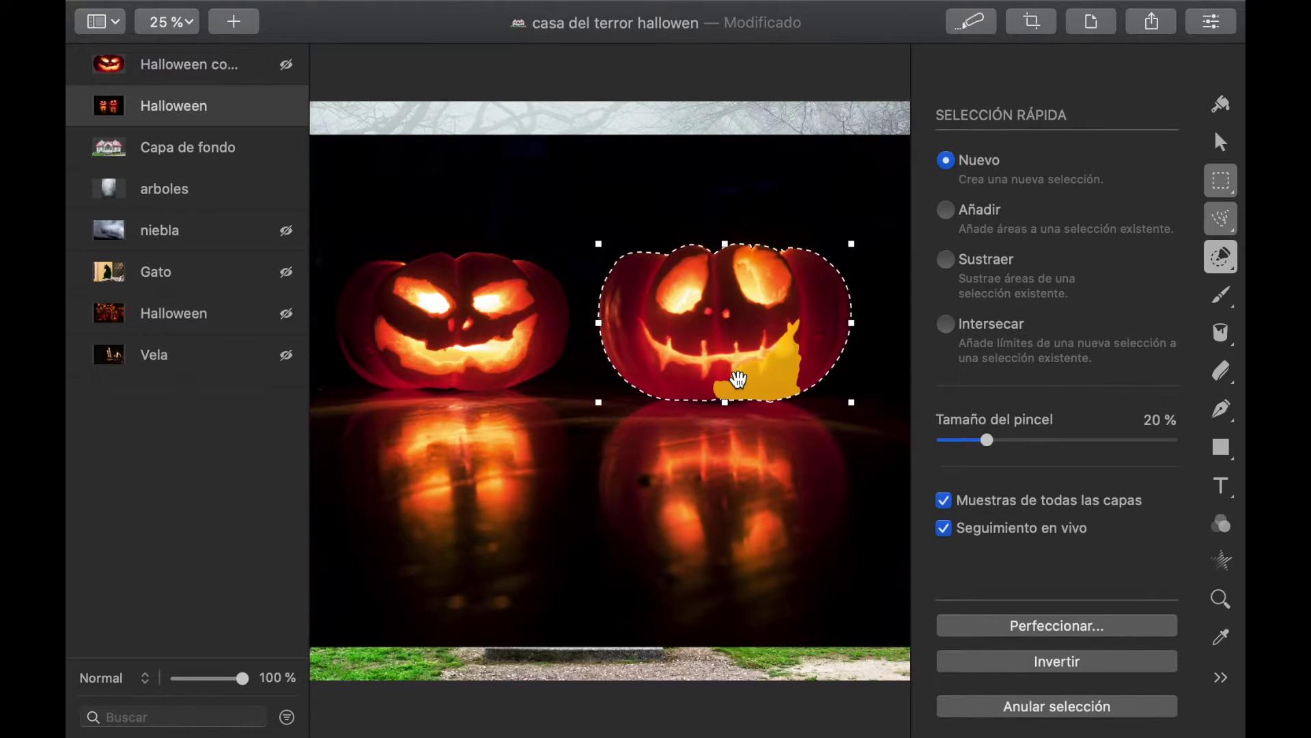
pyautogui.rightClick(755, 313)
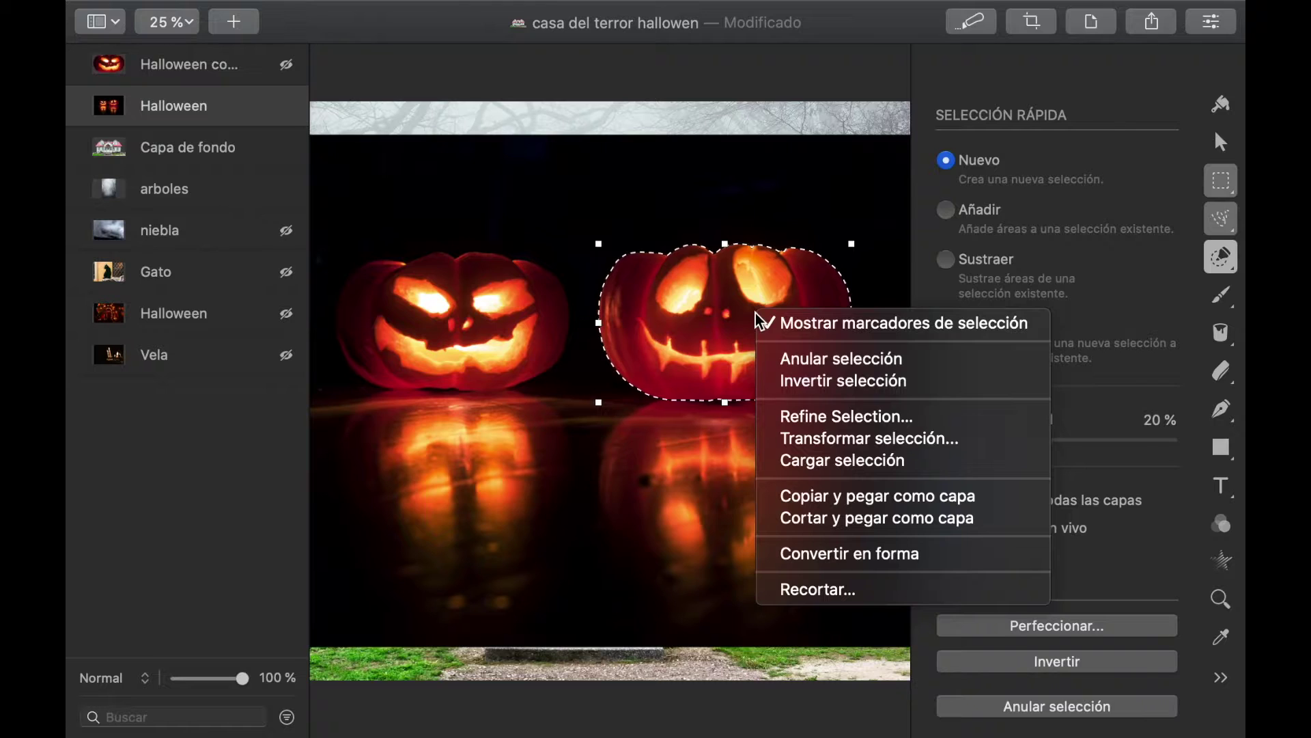
pyautogui.click(842, 493)
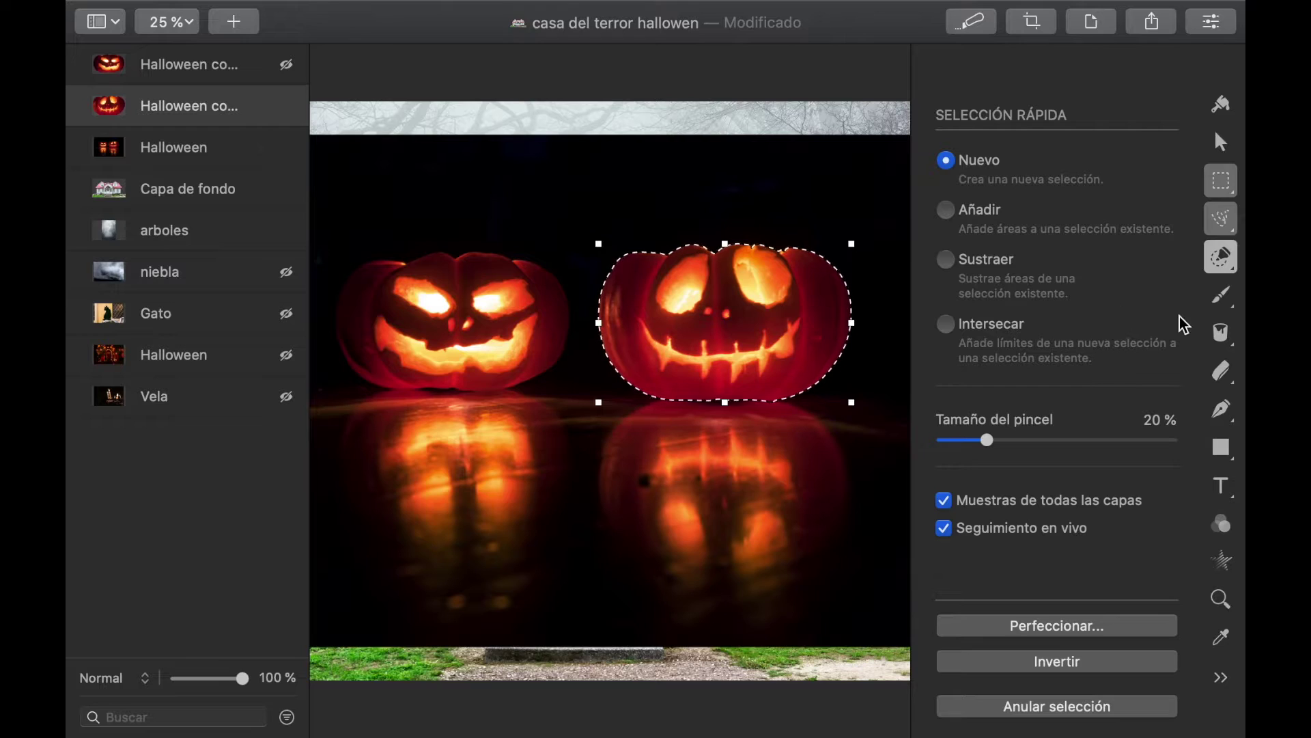
# Step: Deselect the pumpkin and hide the original Halloween photo layer
pyautogui.click(1224, 185)
pyautogui.rightClick(710, 333)
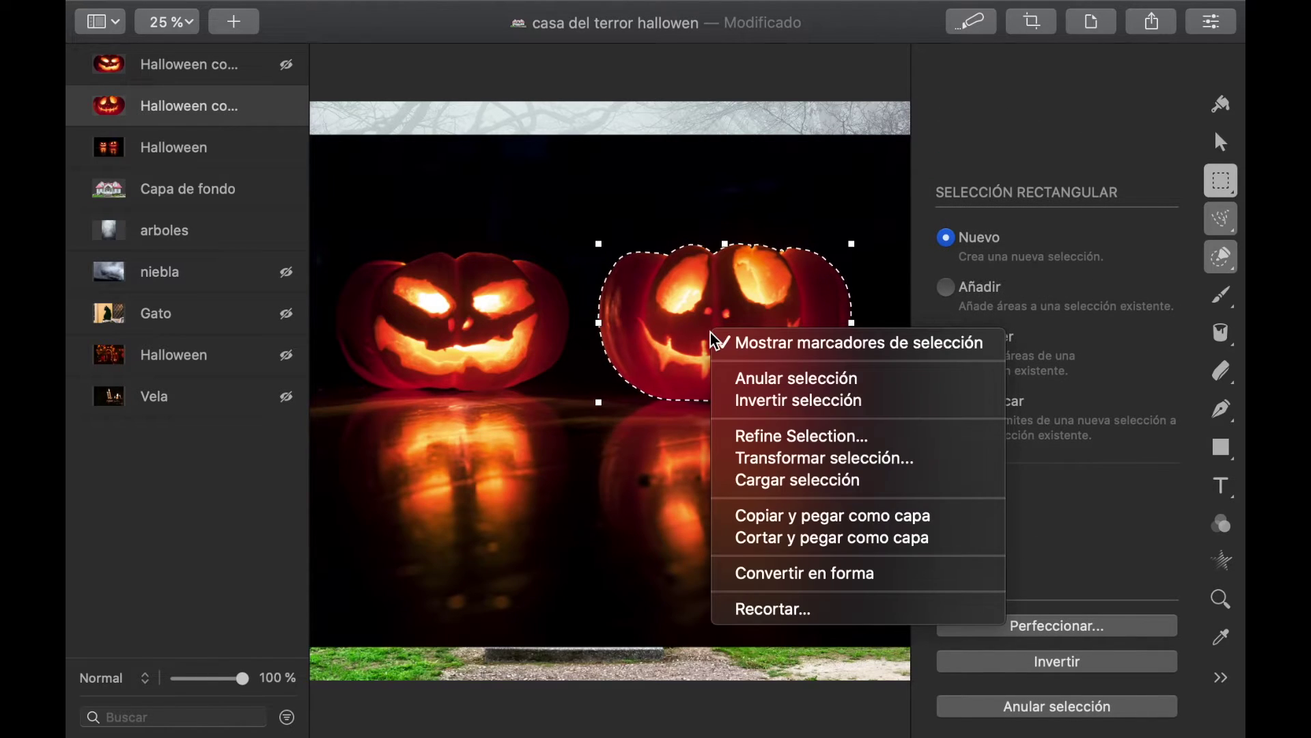
pyautogui.click(773, 380)
pyautogui.click(158, 155)
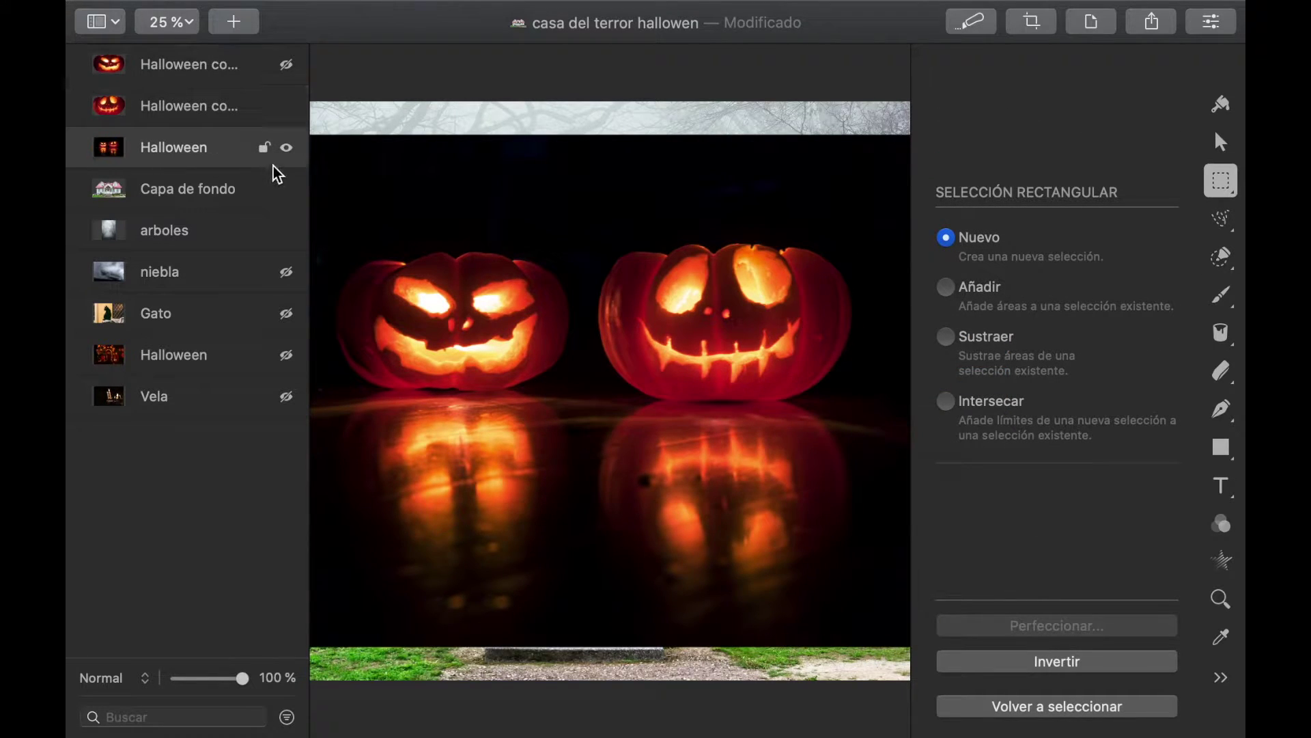
pyautogui.click(286, 148)
# Step: Move the Halloween photo layer below Vela and show the left pumpkin copy layer
pyautogui.moveTo(153, 147); pyautogui.dragTo(138, 433)
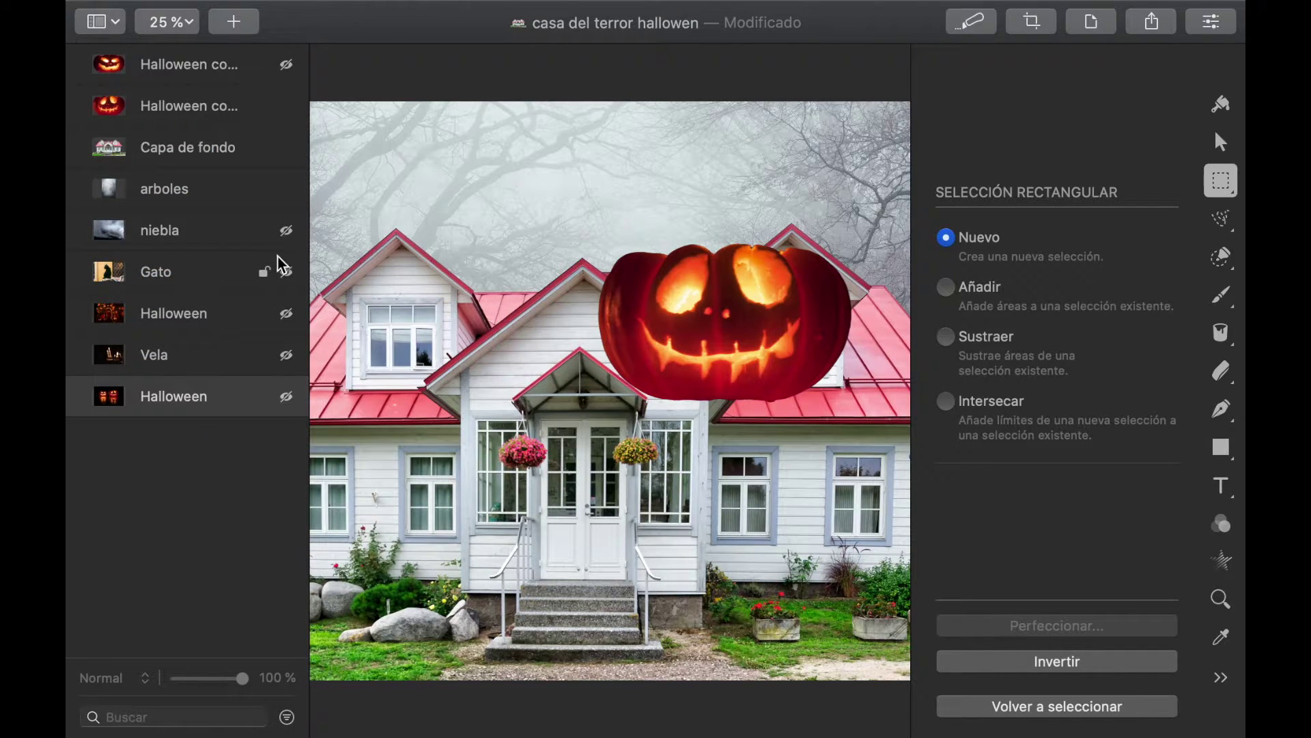
pyautogui.scroll(-5, 662, 408)
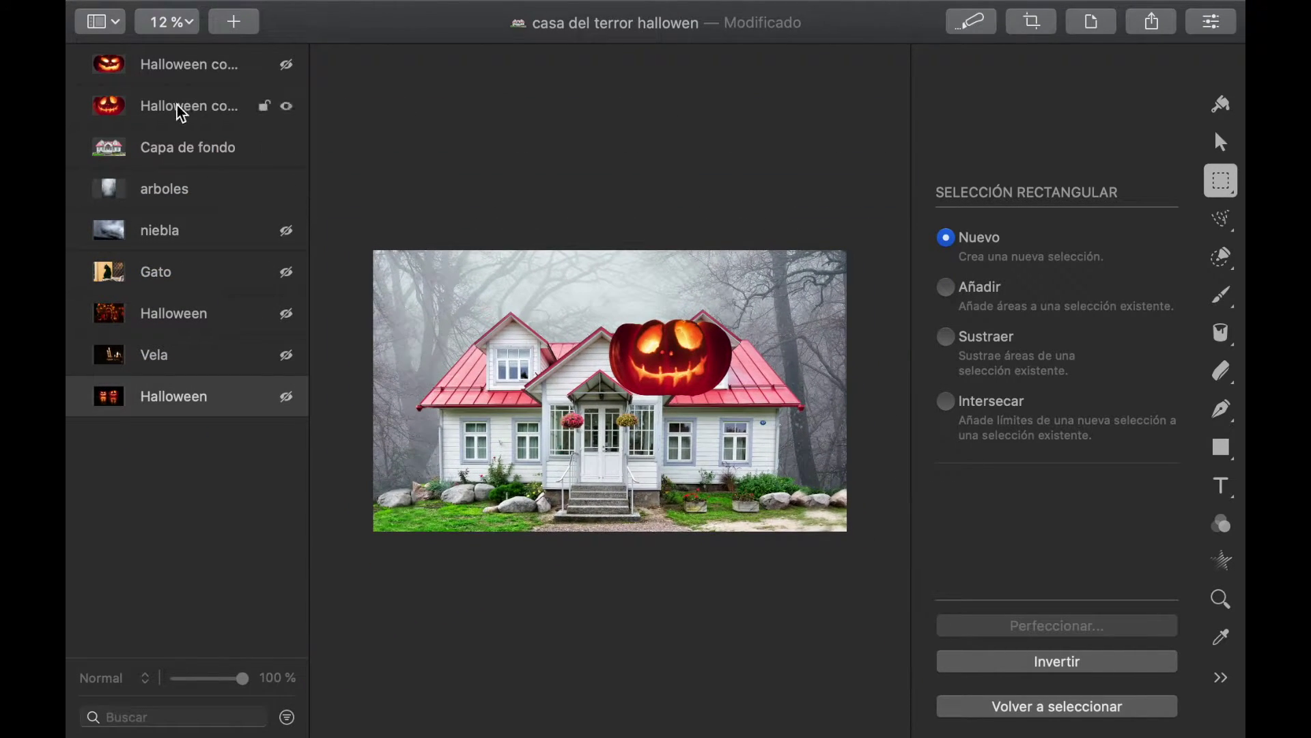
pyautogui.click(287, 65)
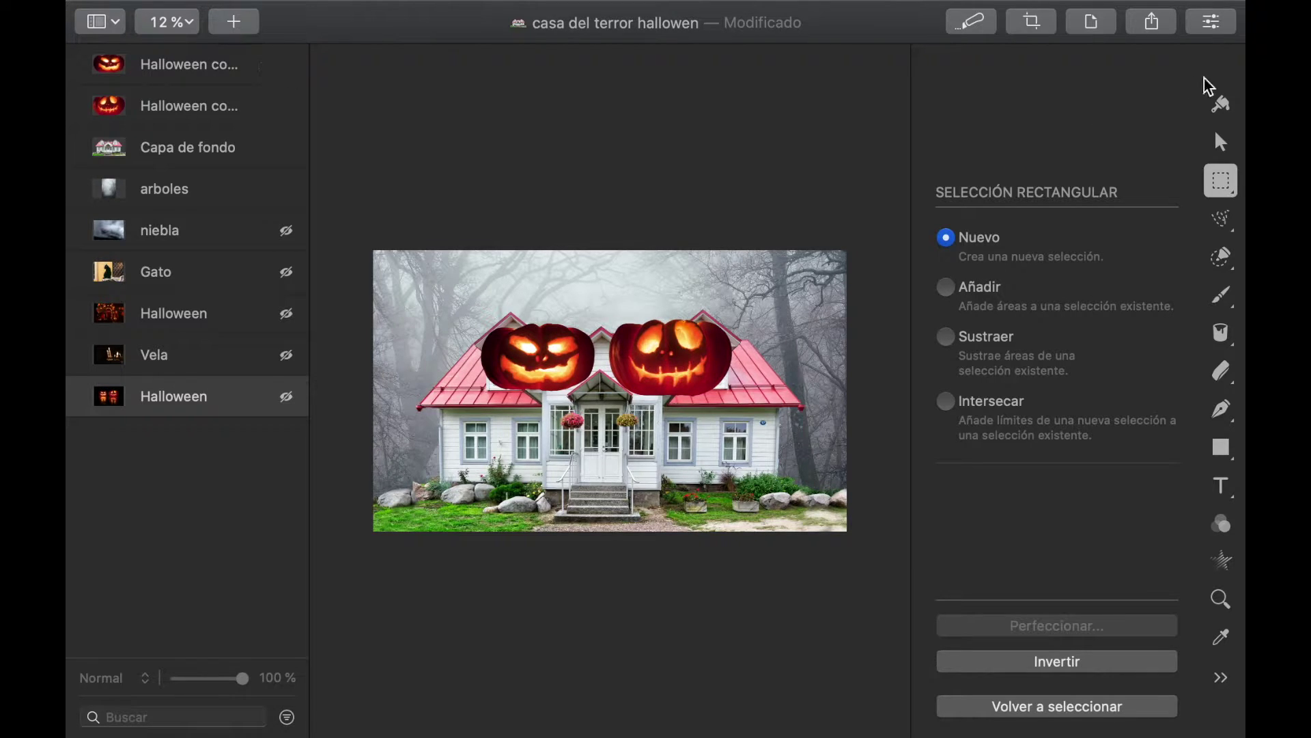
# Step: Scale both jack-o'-lantern copies down so they sit small on the lawn
pyautogui.click(1223, 143)
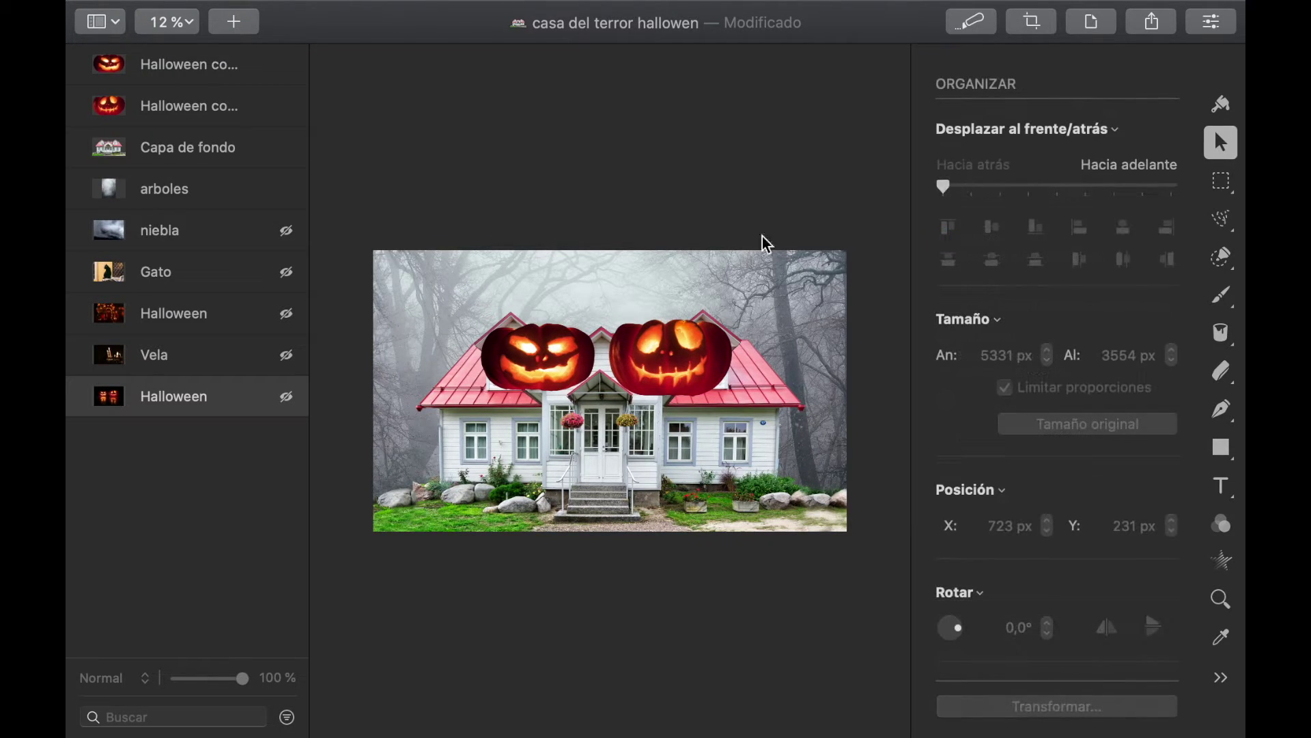
pyautogui.click(169, 70)
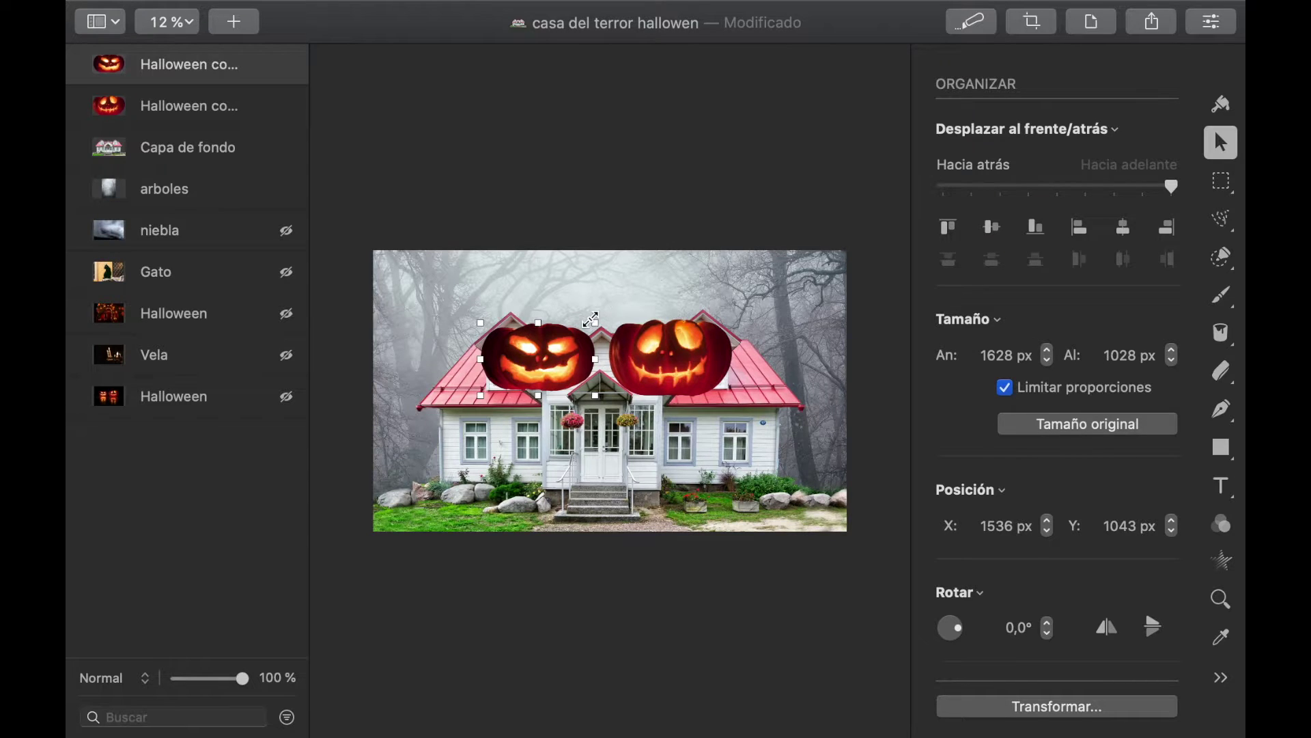
pyautogui.moveTo(592, 319); pyautogui.dragTo(545, 523)
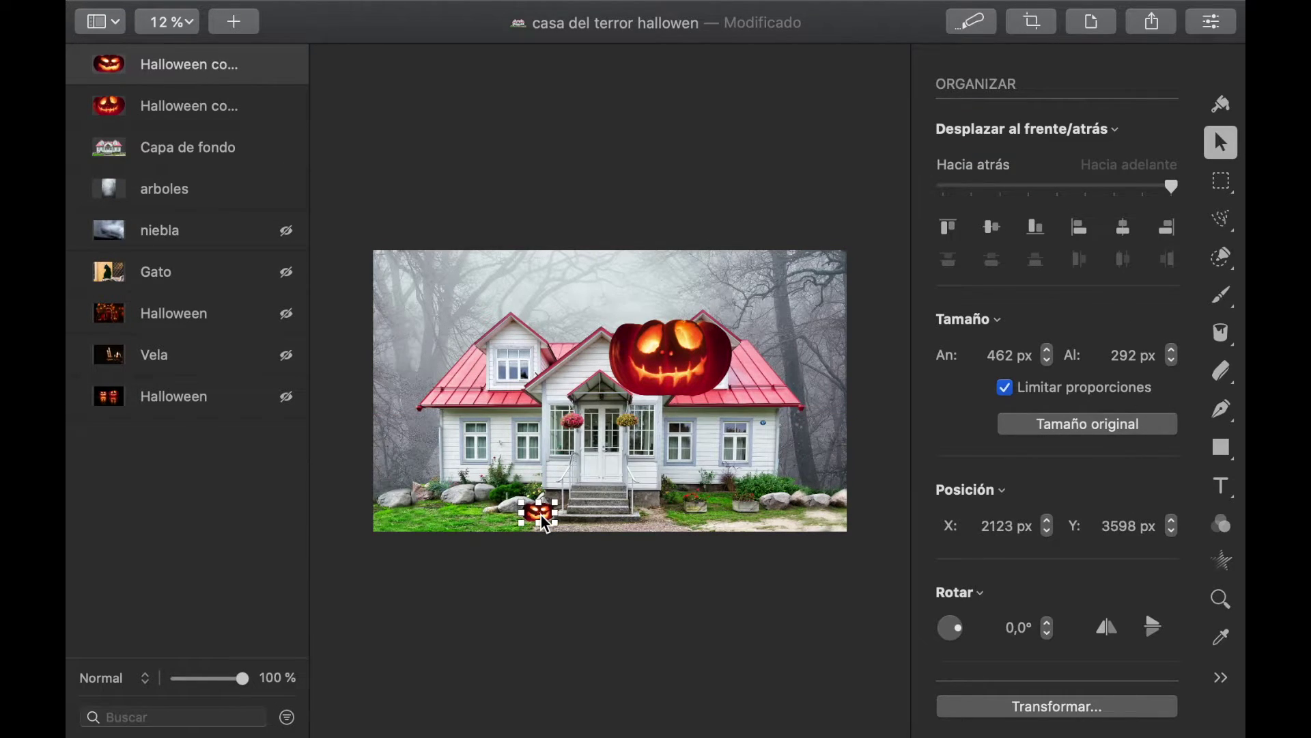
pyautogui.click(186, 116)
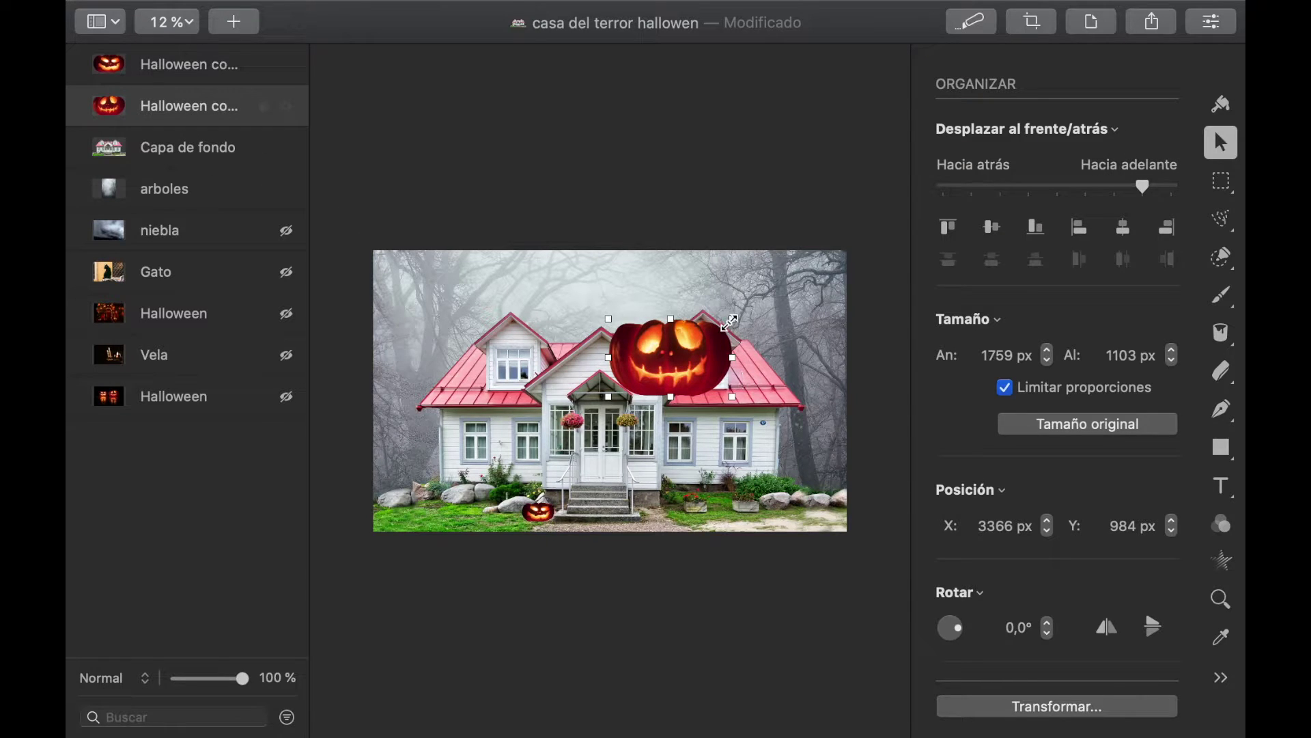
pyautogui.moveTo(730, 322); pyautogui.dragTo(667, 523)
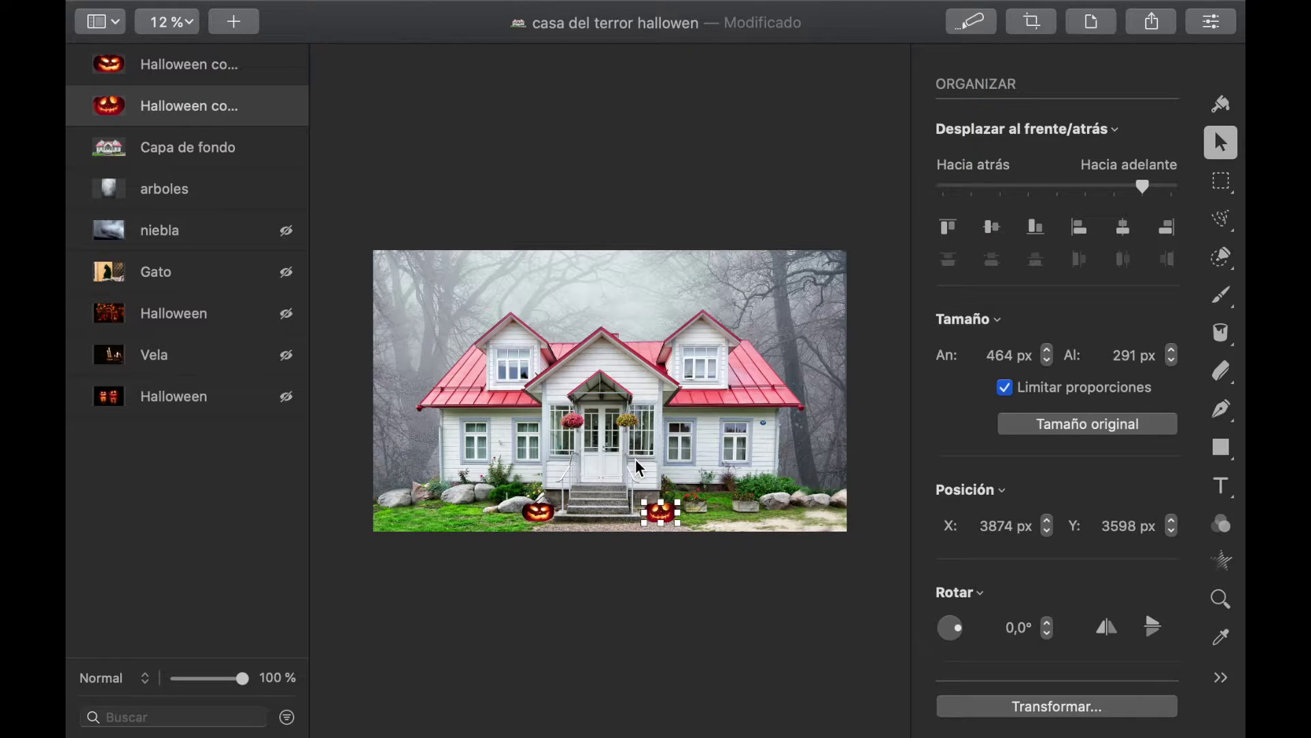
# Step: Move the Gato layer to the top of the stack and make it visible
pyautogui.click(185, 277)
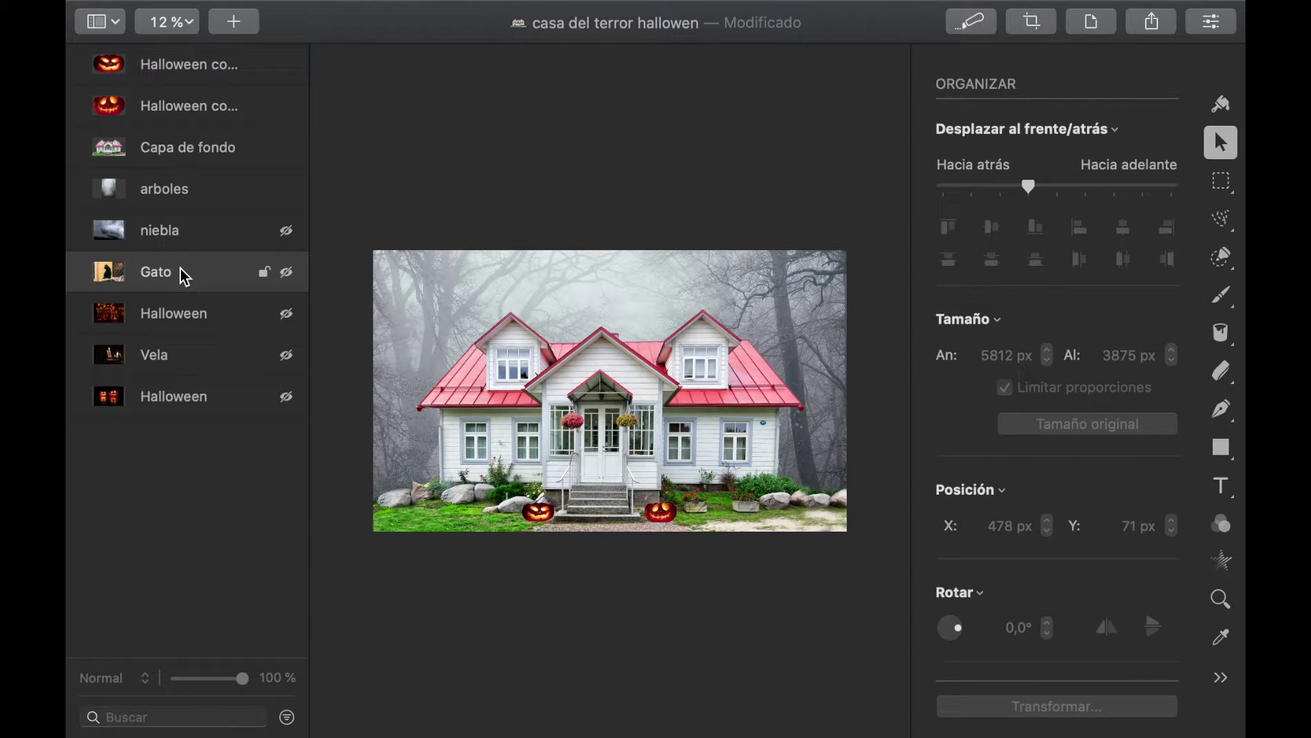
pyautogui.moveTo(185, 277); pyautogui.dragTo(185, 50)
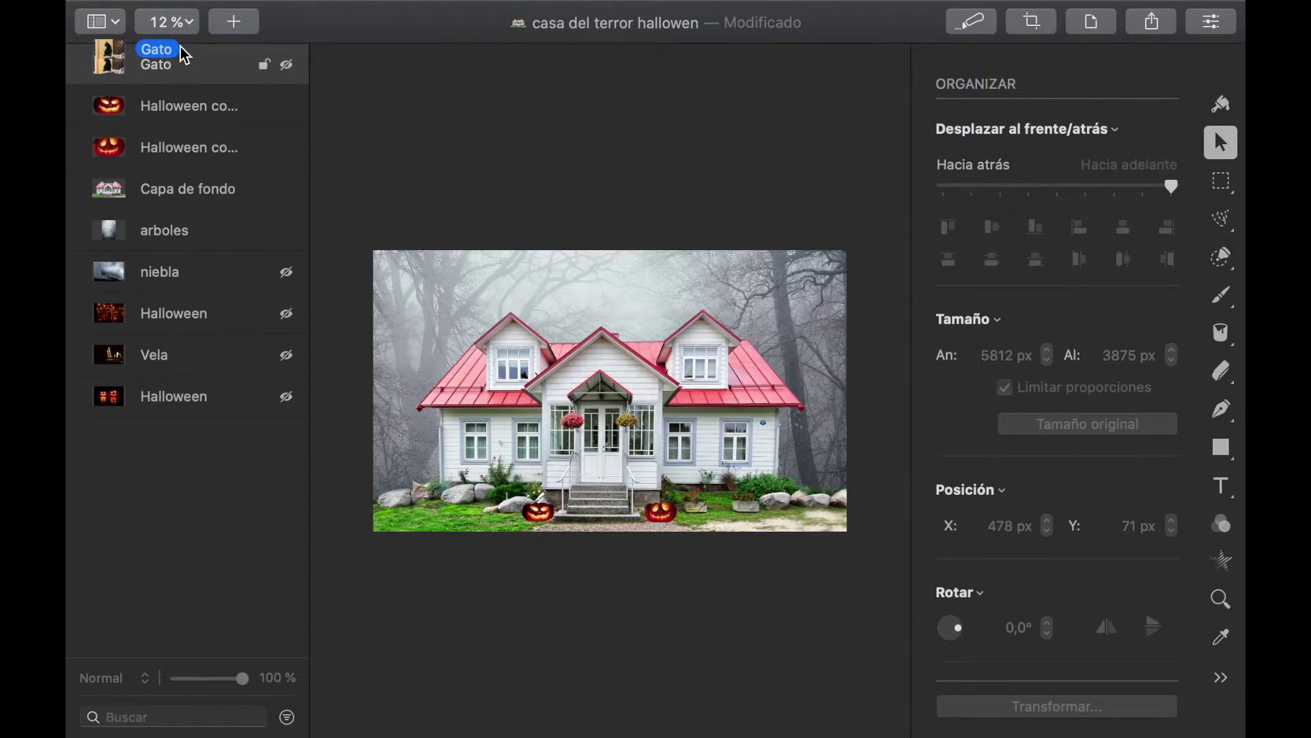
pyautogui.click(287, 65)
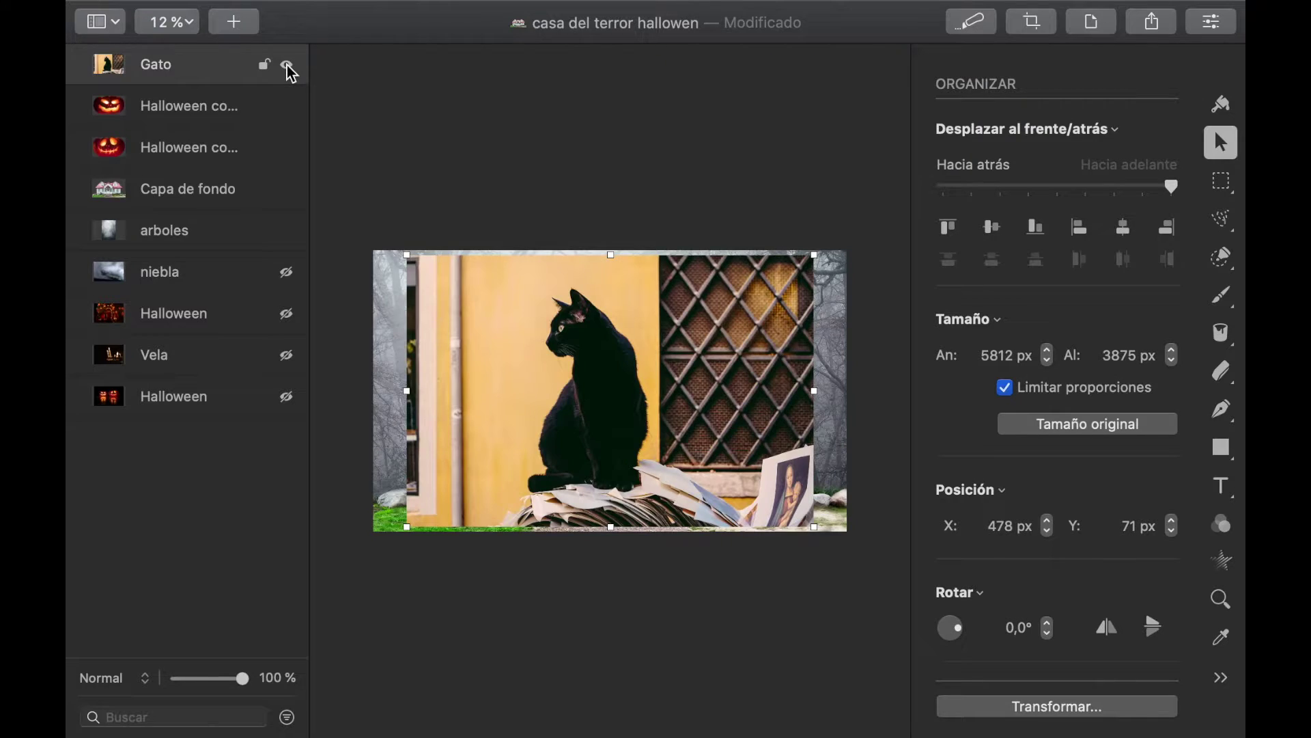
# Step: Quick-select the black cat and copy it onto a new Gato copia layer
pyautogui.click(1232, 271)
pyautogui.moveTo(638, 389)
pyautogui.mouseDown()
pyautogui.moveTo(616, 439)
pyautogui.moveTo(626, 368)
pyautogui.moveTo(574, 309)
pyautogui.moveTo(591, 363)
pyautogui.moveTo(567, 448)
pyautogui.mouseUp()
pyautogui.rightClick(599, 425)
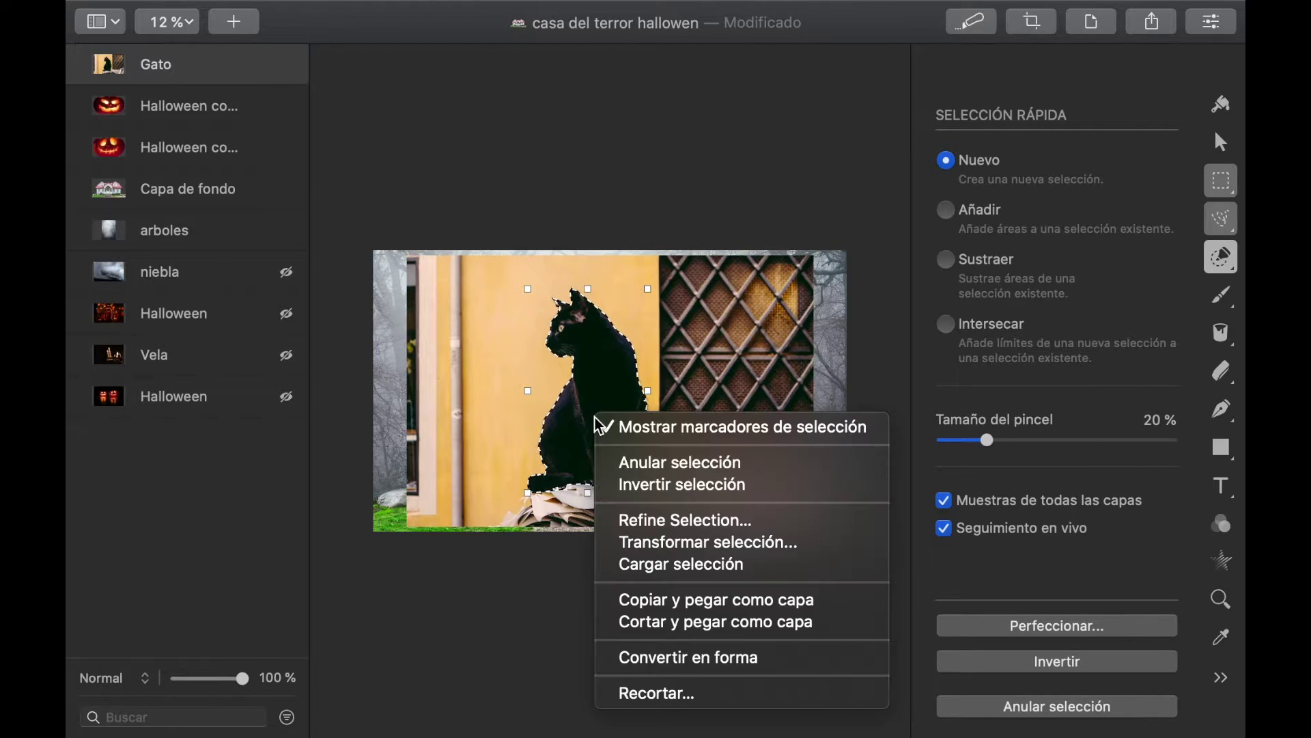
pyautogui.click(681, 601)
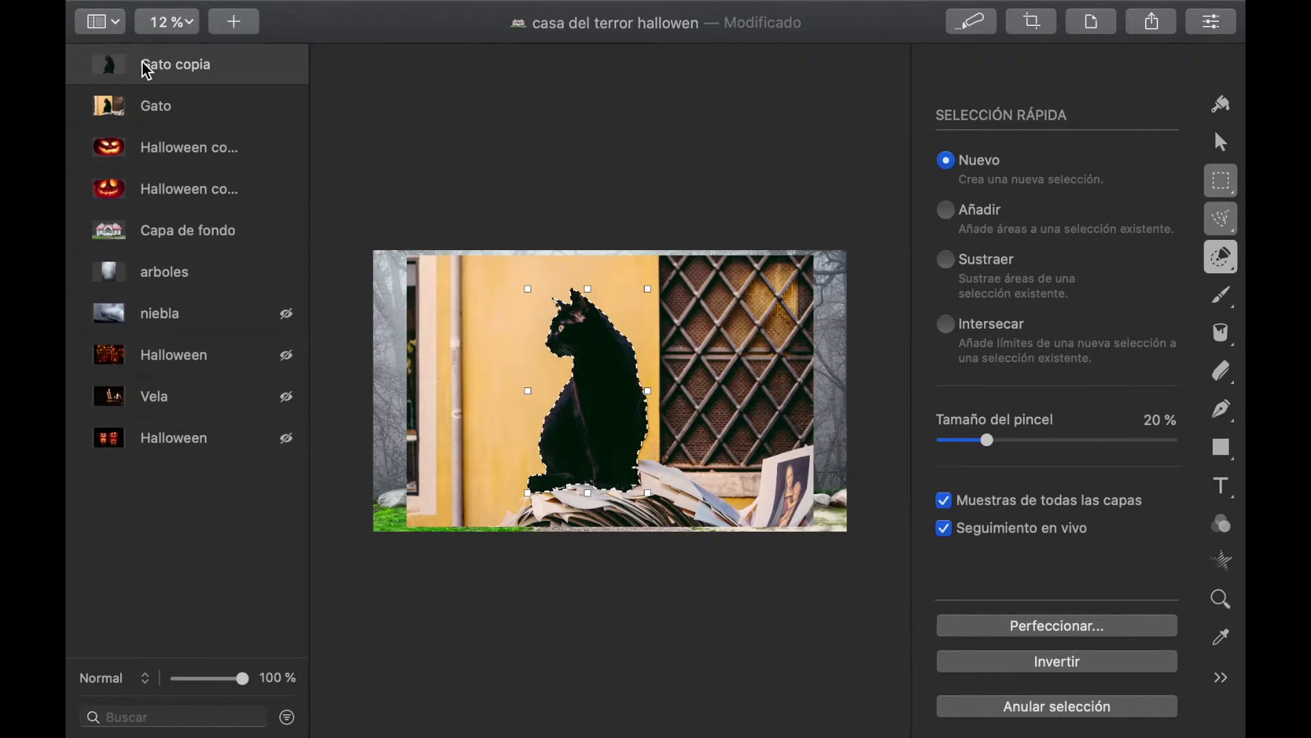
# Step: Hide the original Gato layer and move it to the bottom of the stack
pyautogui.click(146, 104)
pyautogui.click(287, 108)
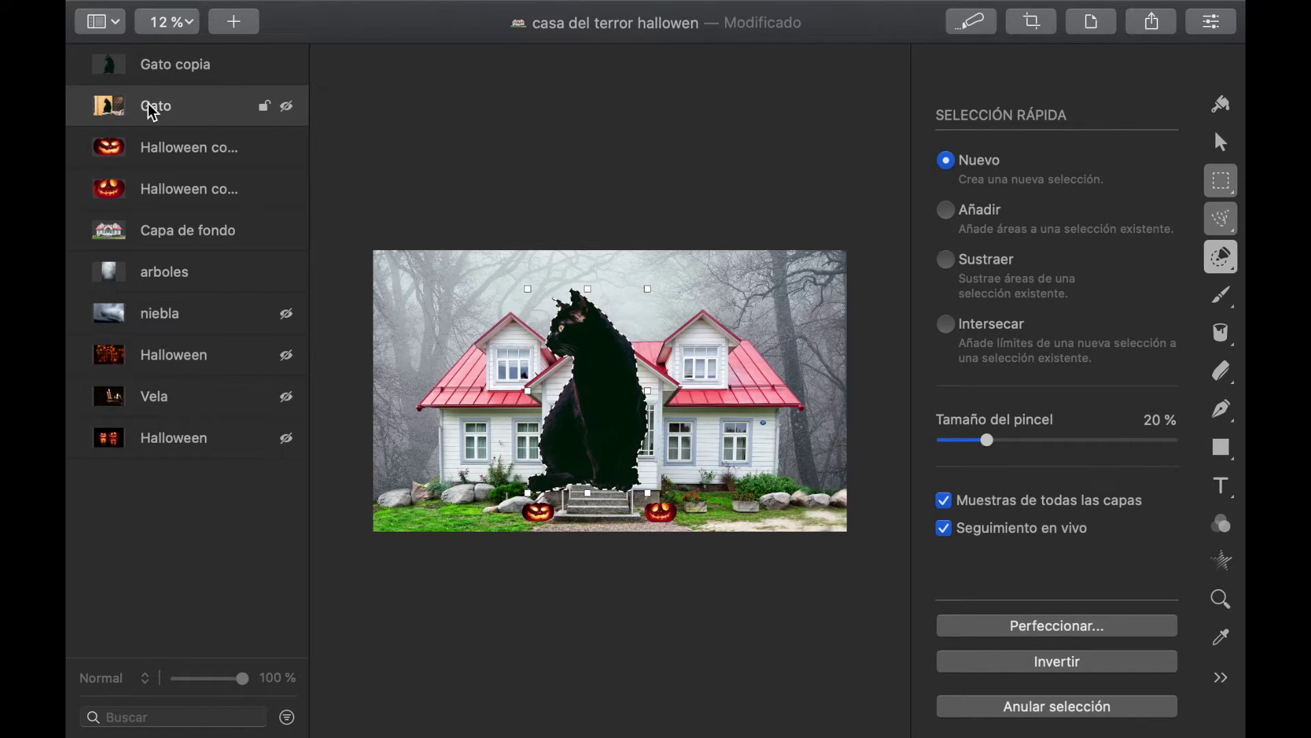
pyautogui.moveTo(146, 108); pyautogui.dragTo(153, 442)
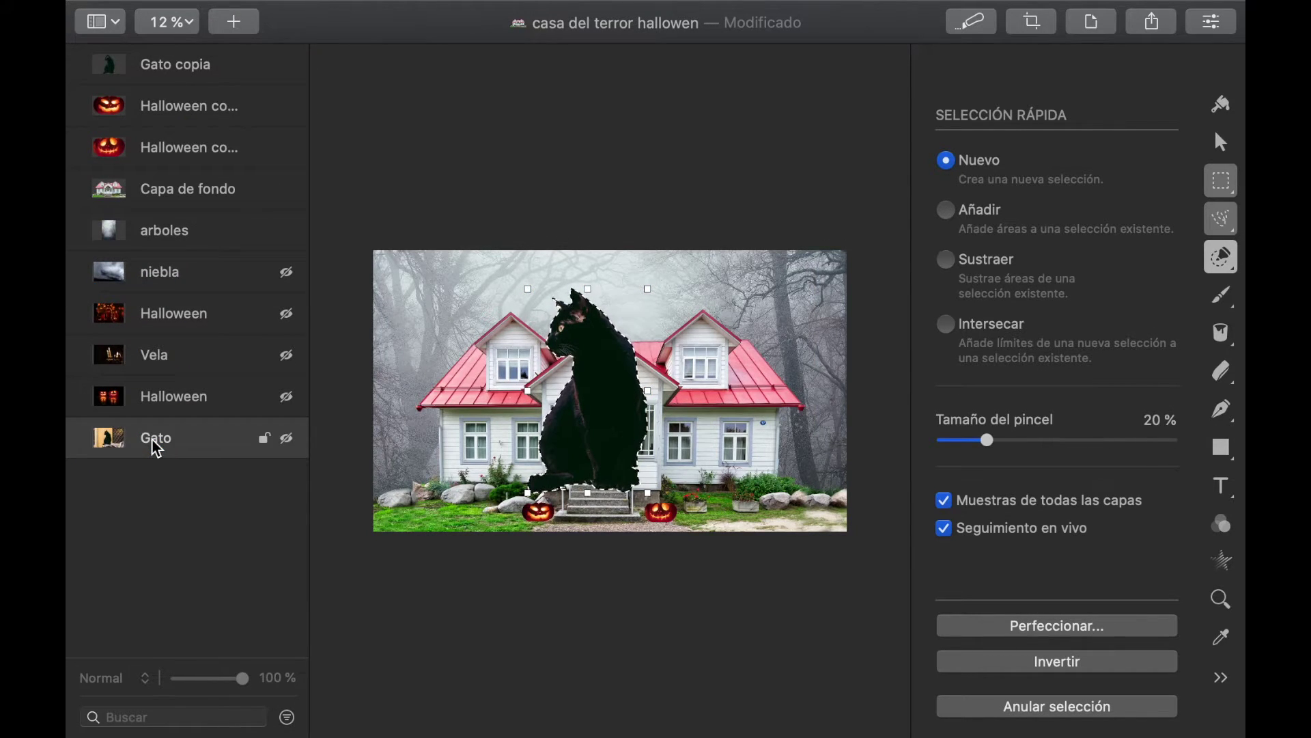
# Step: Deselect the cat with Anular selección and return to the Arrange tool
pyautogui.click(1220, 183)
pyautogui.rightClick(601, 377)
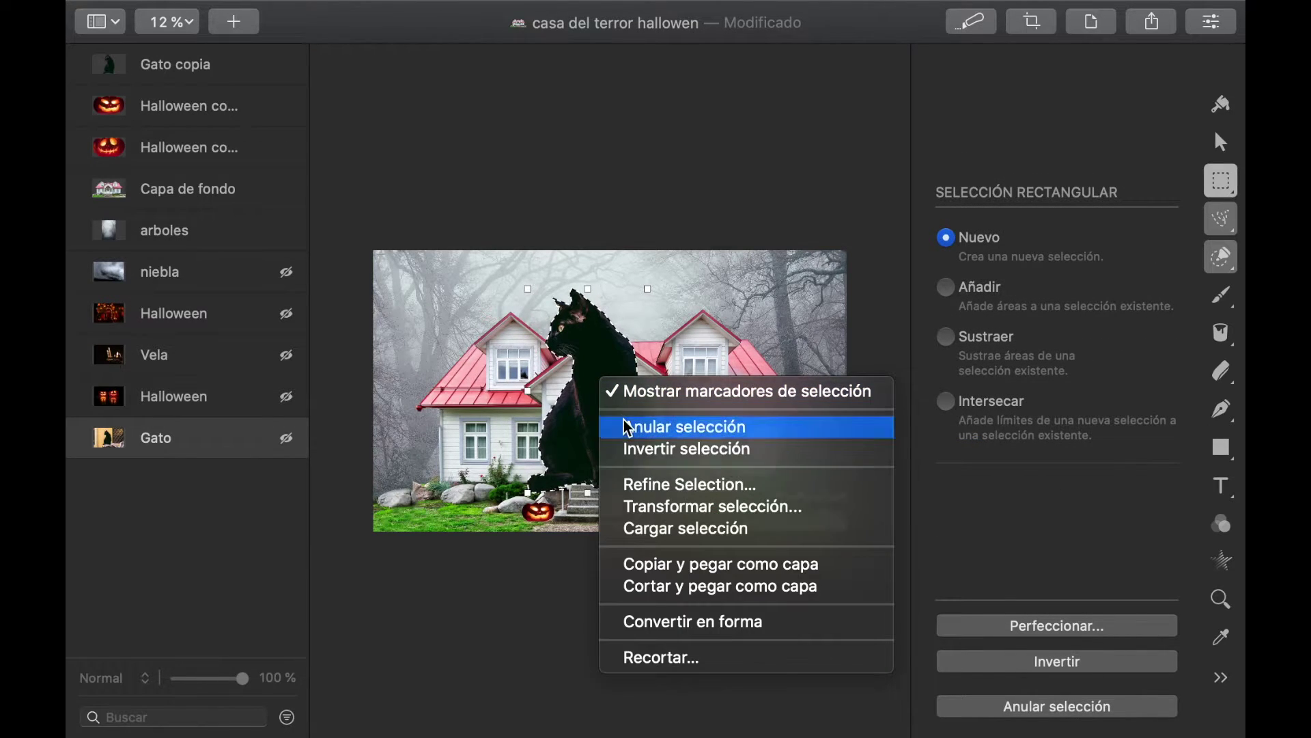
pyautogui.click(621, 426)
pyautogui.click(1221, 140)
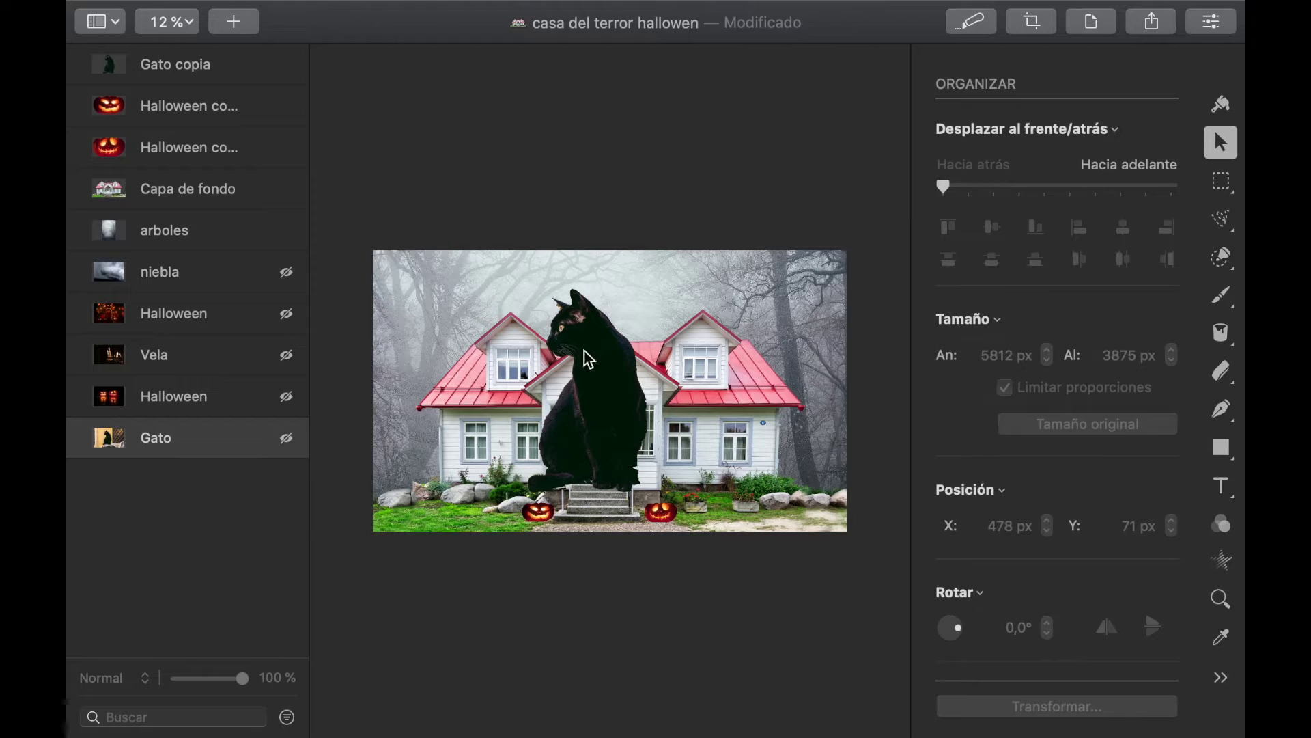
# Step: Shrink Gato copia onto the roof and move the Halloween layer to the top
pyautogui.click(214, 74)
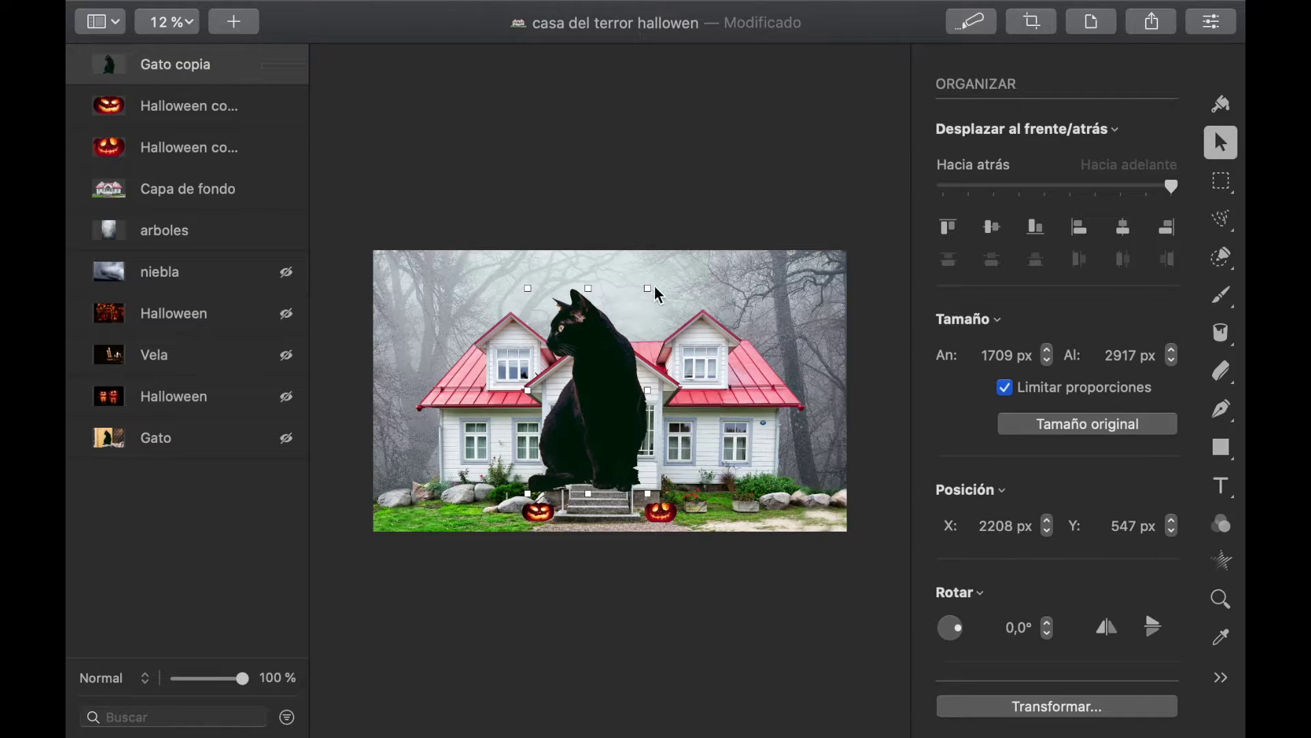
pyautogui.moveTo(651, 289)
pyautogui.mouseDown()
pyautogui.moveTo(554, 447)
pyautogui.moveTo(644, 310)
pyautogui.moveTo(649, 336)
pyautogui.moveTo(650, 307)
pyautogui.mouseUp()
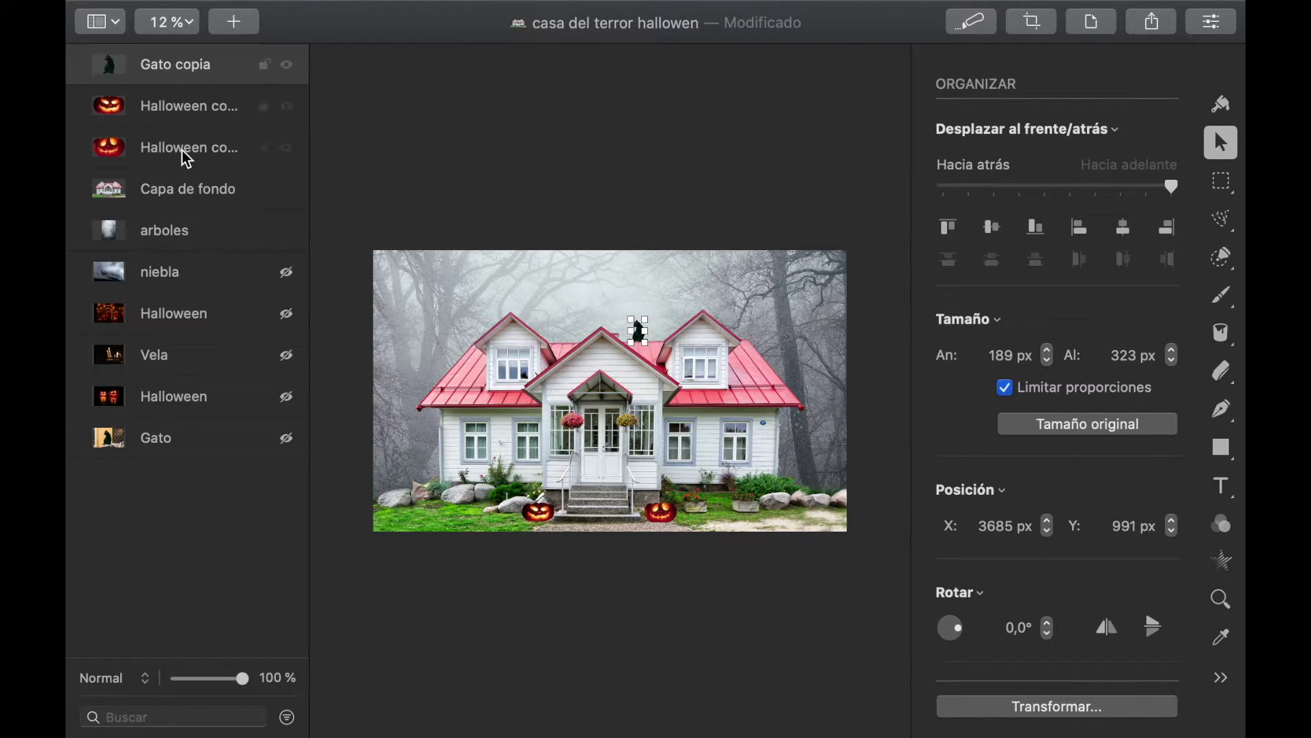
pyautogui.click(196, 319)
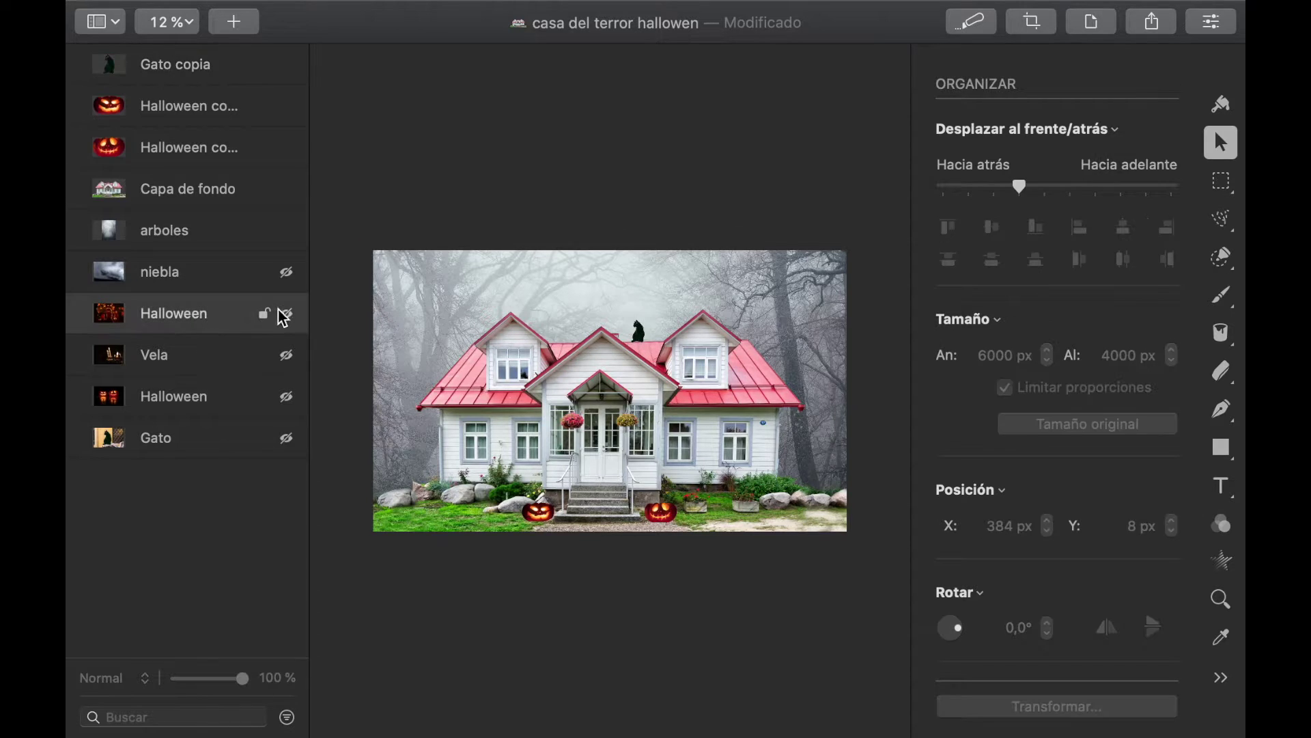
pyautogui.moveTo(187, 322); pyautogui.dragTo(184, 62)
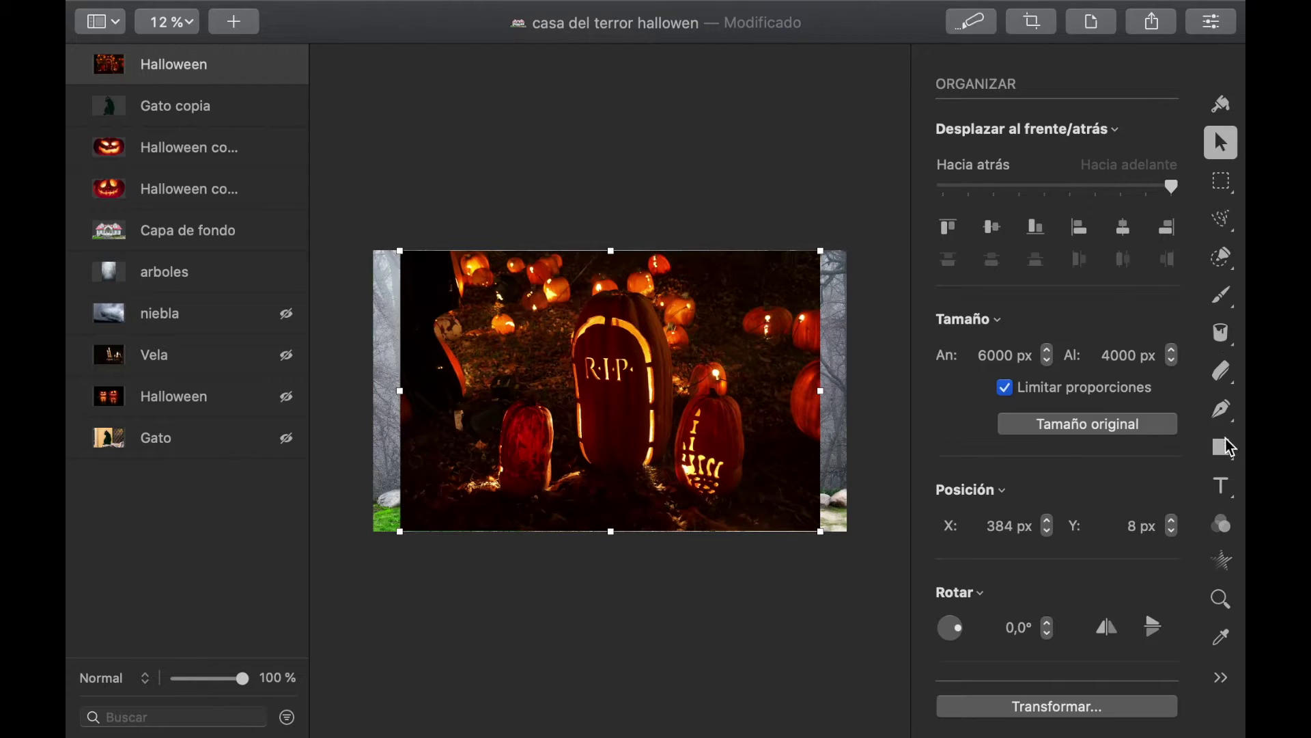
# Step: Brush a quick selection over the R.I.P. tombstone pumpkin, then choose Invertir selección
pyautogui.click(1222, 257)
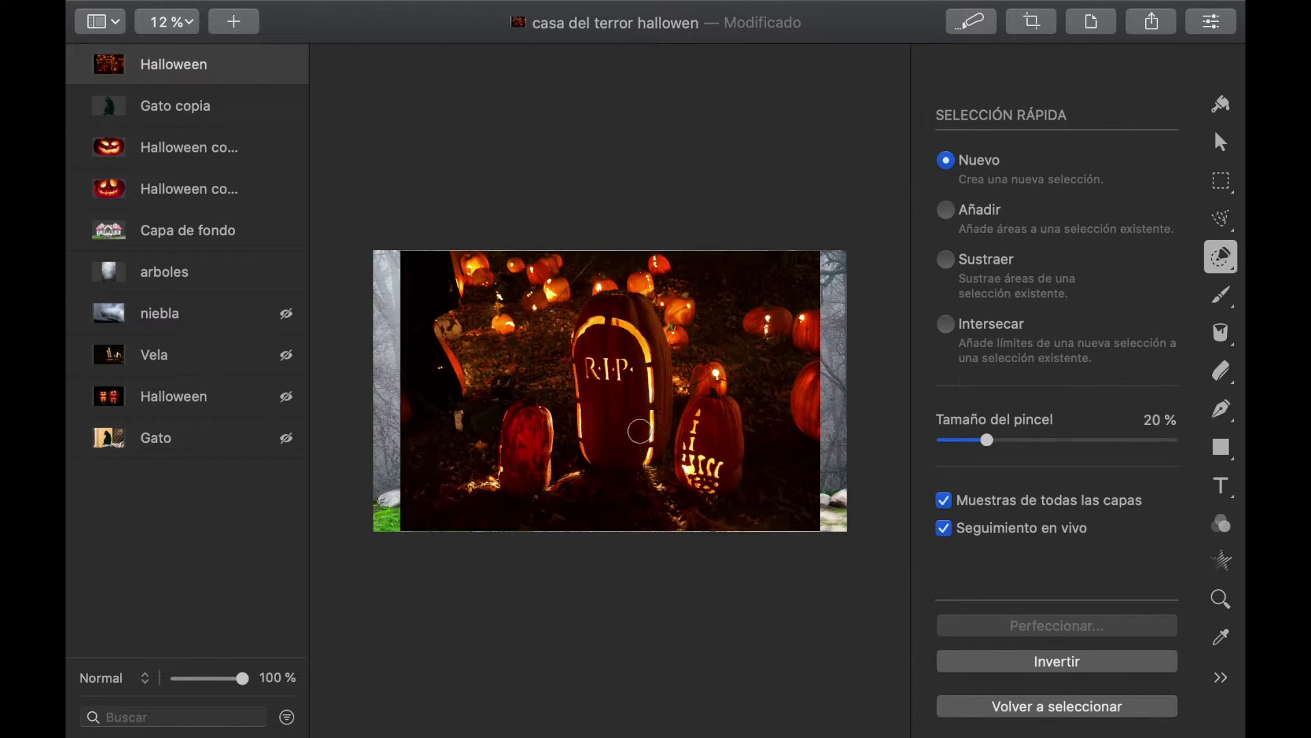
pyautogui.click(640, 431)
pyautogui.moveTo(625, 431)
pyautogui.mouseDown()
pyautogui.moveTo(590, 424)
pyautogui.moveTo(597, 311)
pyautogui.moveTo(625, 310)
pyautogui.moveTo(628, 328)
pyautogui.moveTo(639, 308)
pyautogui.moveTo(651, 319)
pyautogui.moveTo(652, 397)
pyautogui.mouseUp()
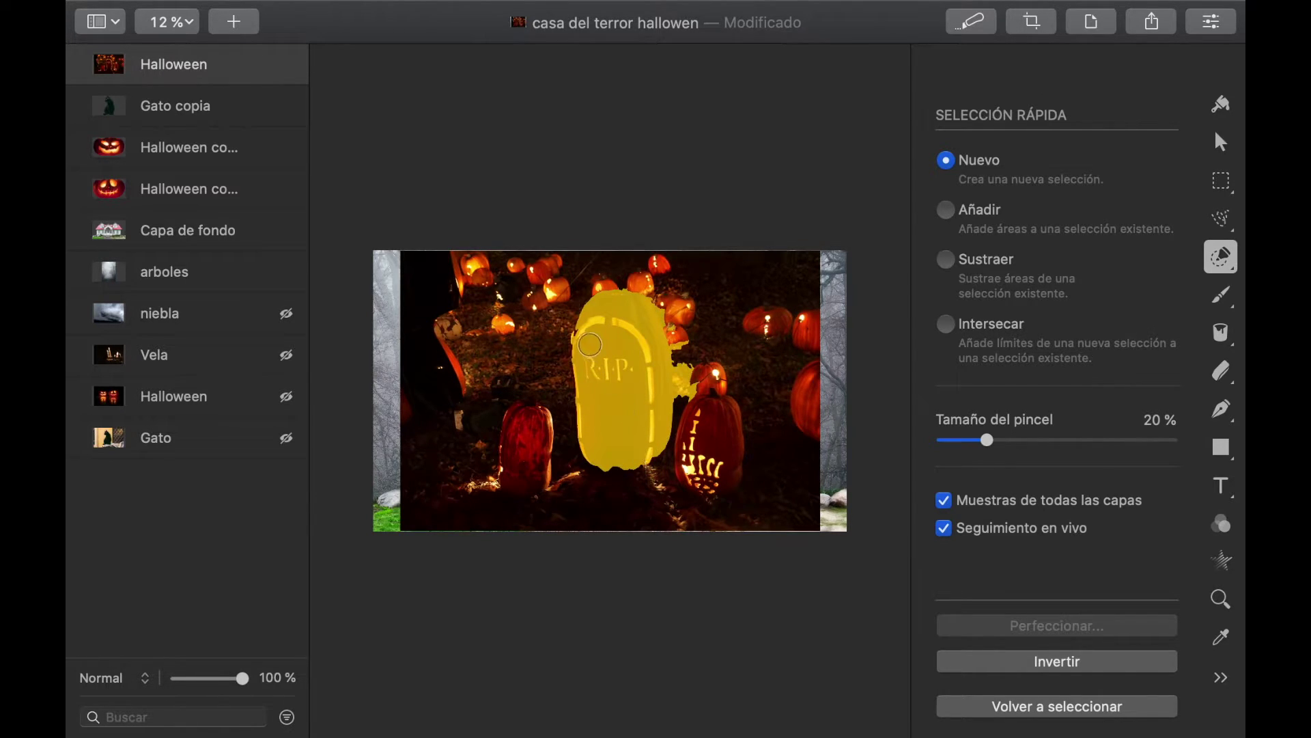
pyautogui.moveTo(579, 334); pyautogui.dragTo(581, 336)
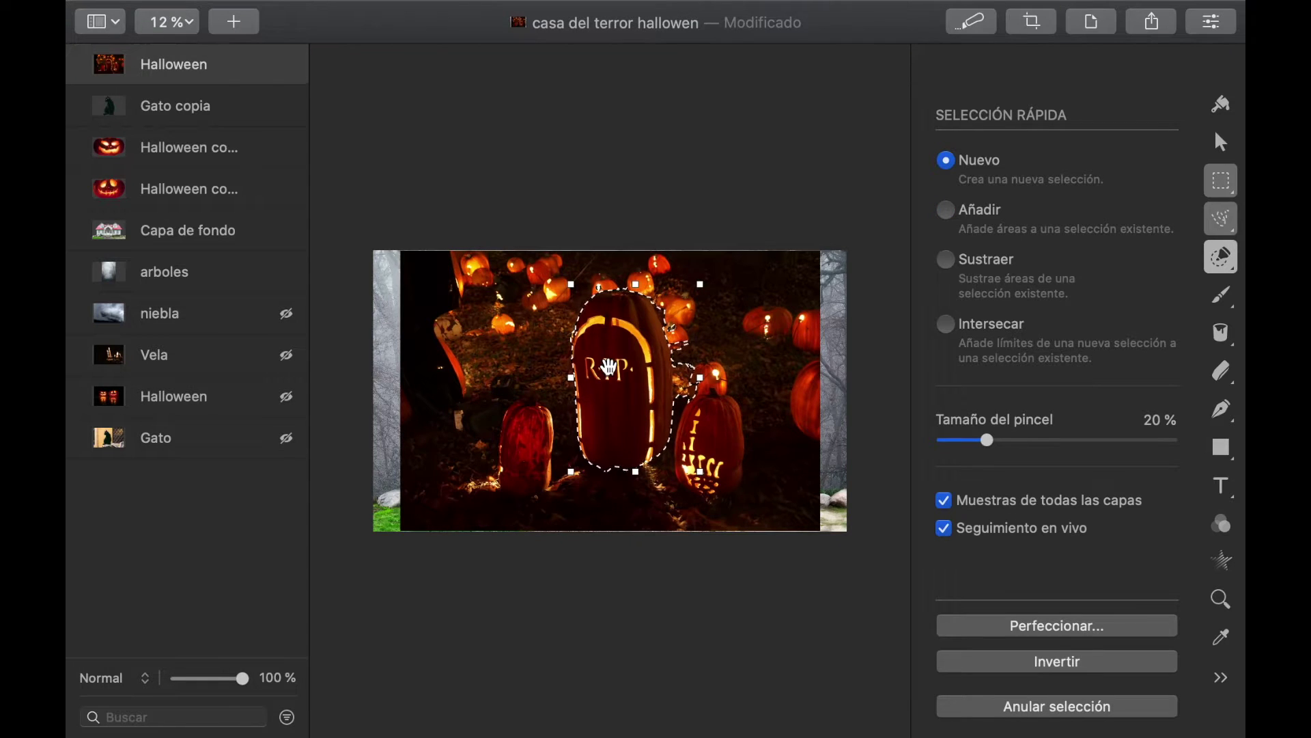
pyautogui.scroll(5, 640, 388)
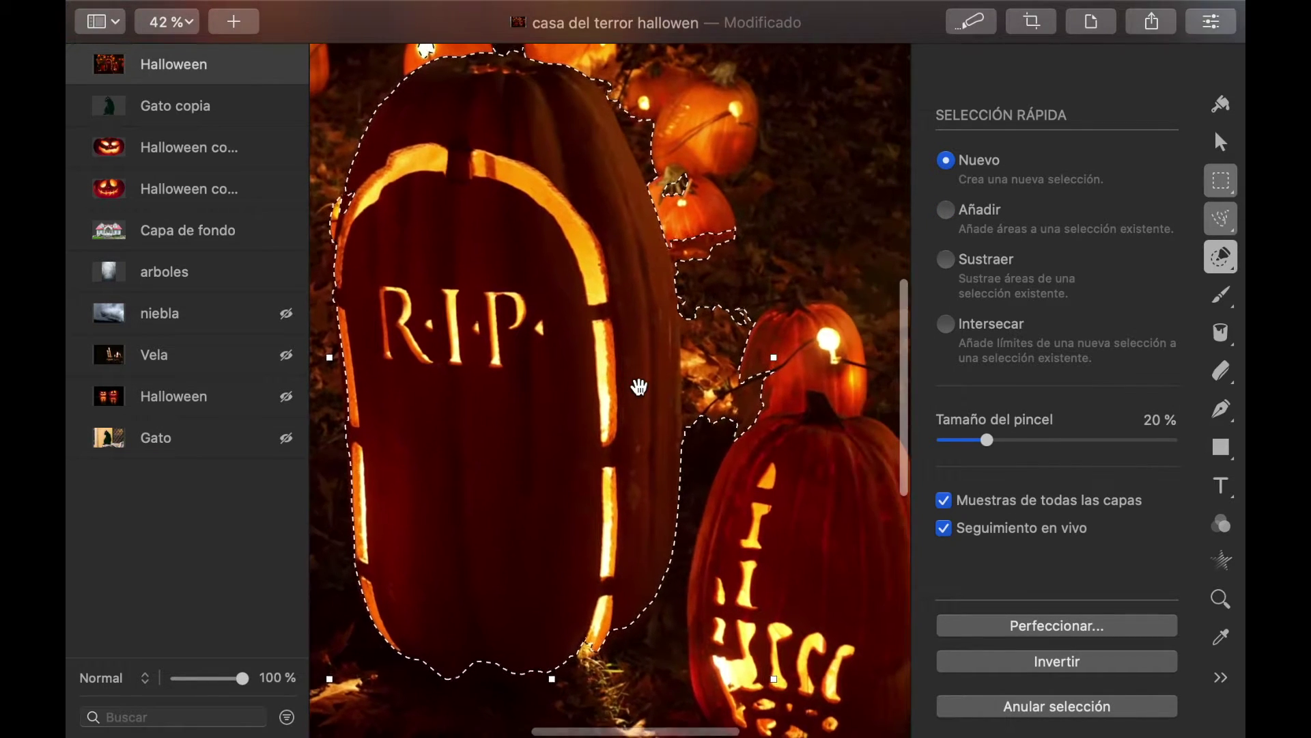
pyautogui.rightClick(642, 387)
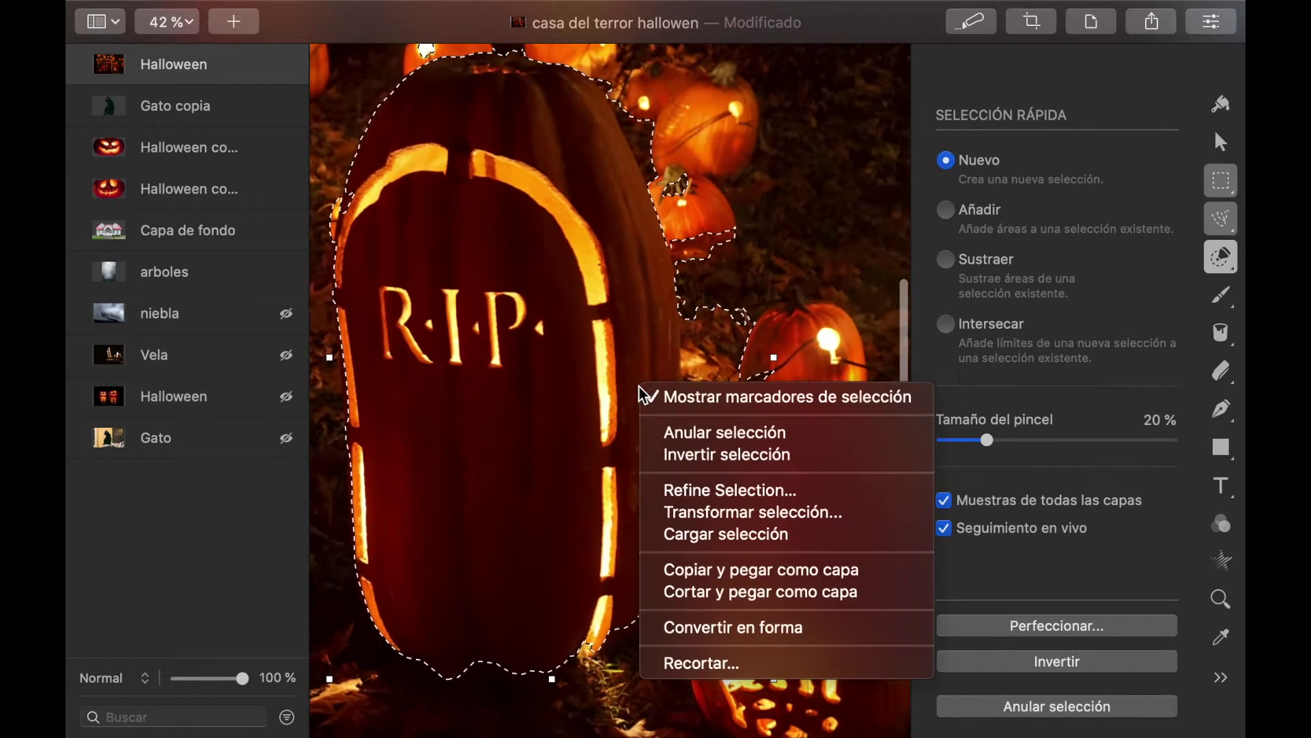
pyautogui.click(702, 456)
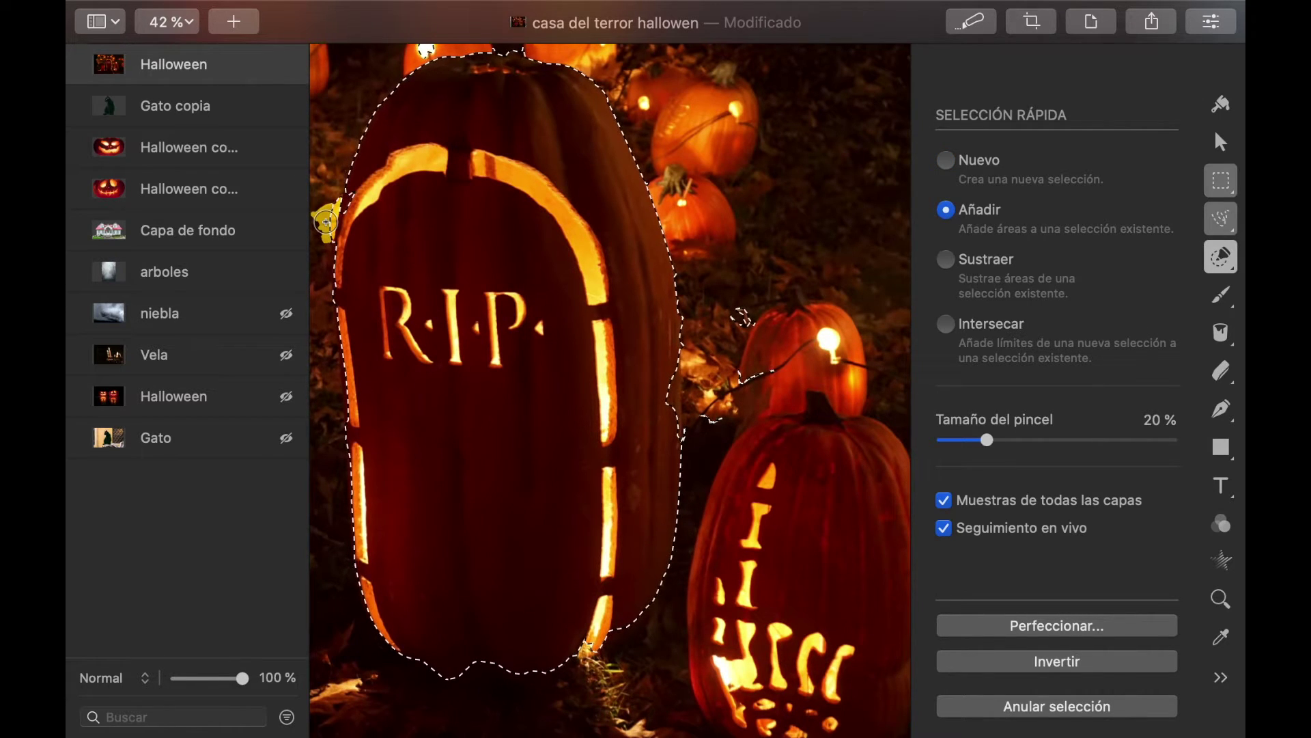
pyautogui.rightClick(503, 260)
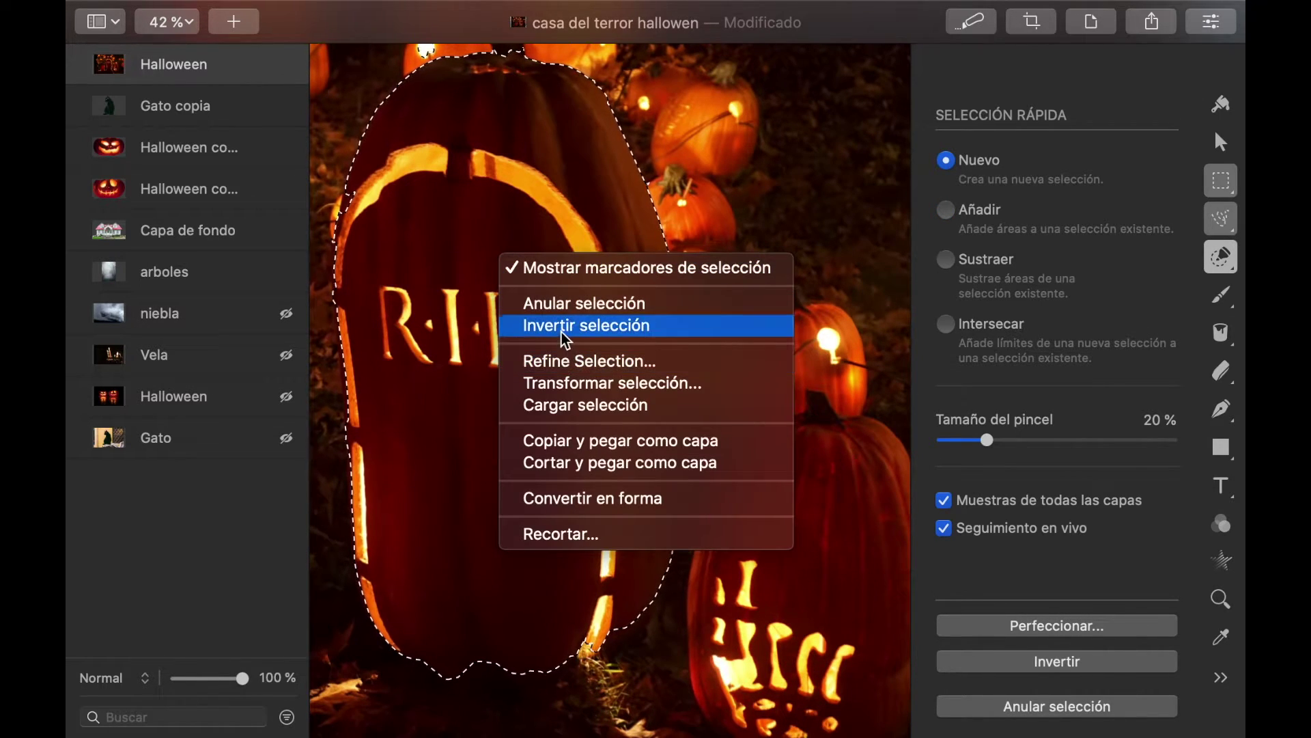
pyautogui.click(601, 325)
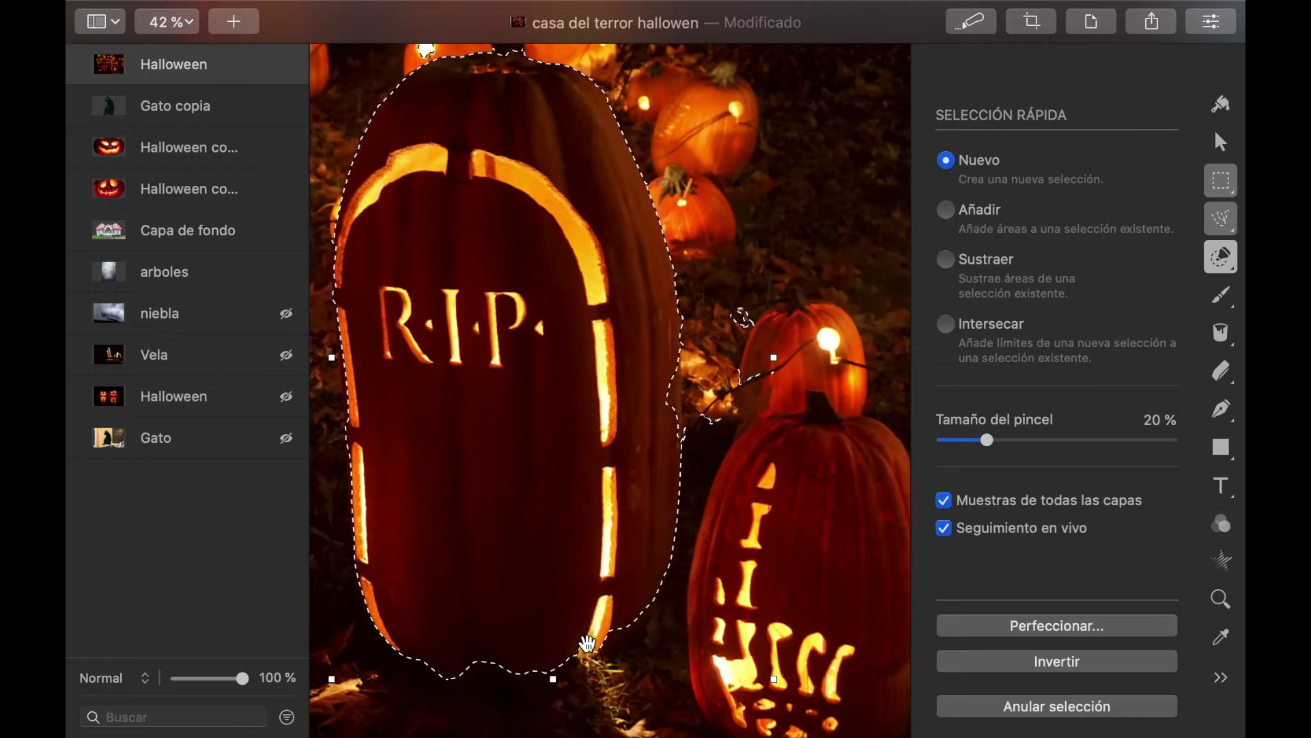
# Step: Add the tombstone's right edge to the selection and invert it
pyautogui.keyDown('shift'); pyautogui.click(667, 402); pyautogui.keyUp('shift')
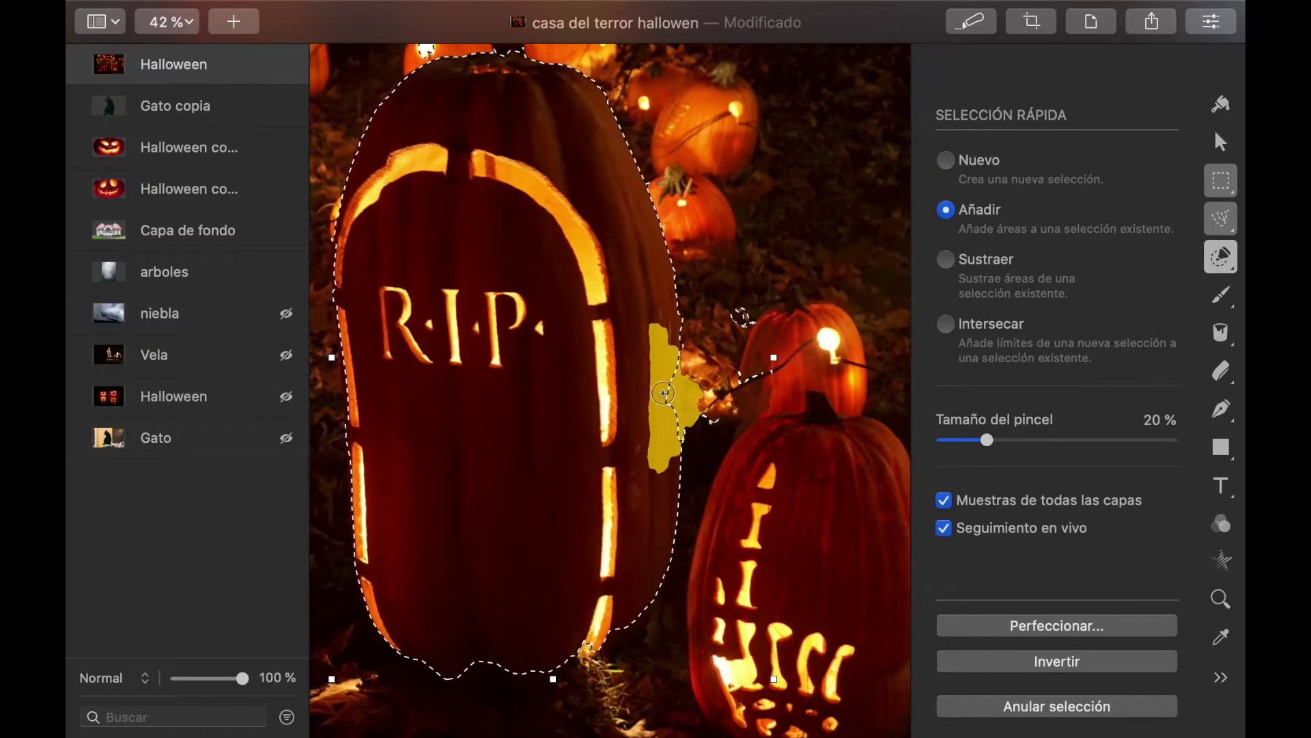
pyautogui.scroll(3, 668, 403)
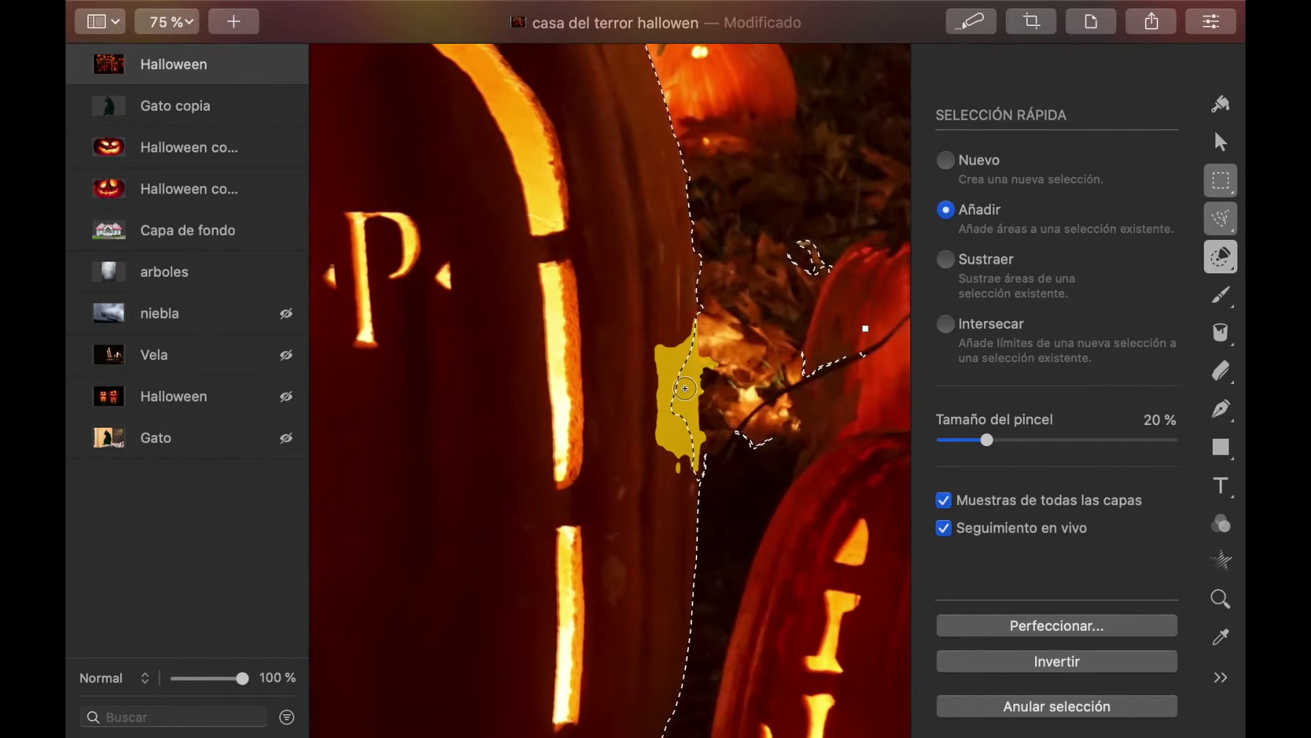
pyautogui.click(1234, 267)
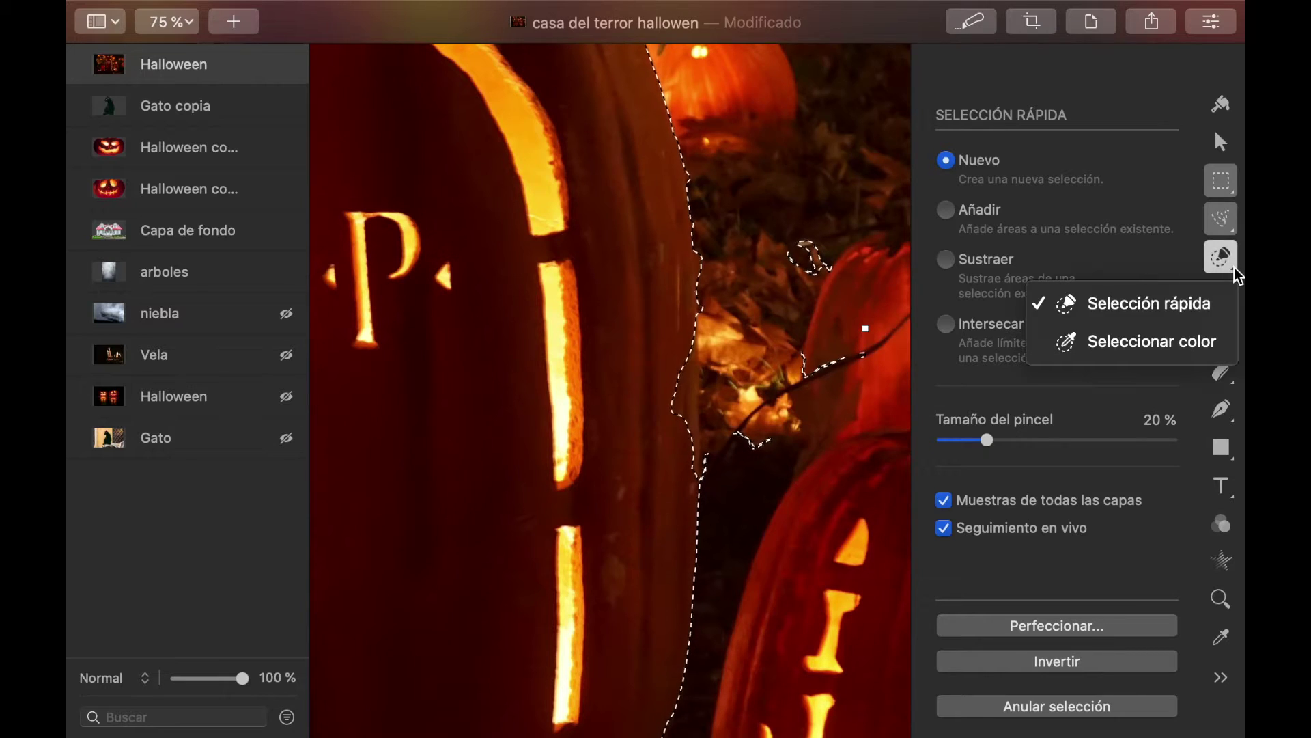
pyautogui.click(1233, 230)
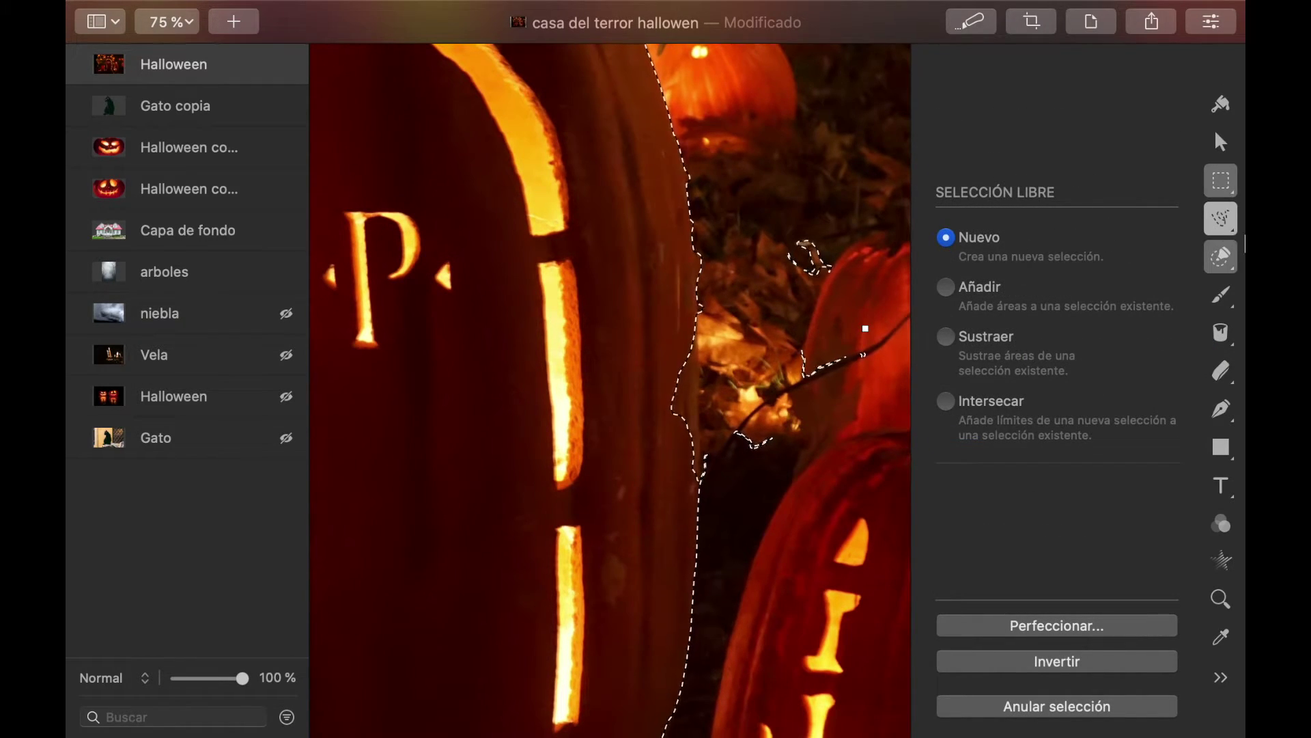
pyautogui.click(1234, 236)
pyautogui.click(1141, 270)
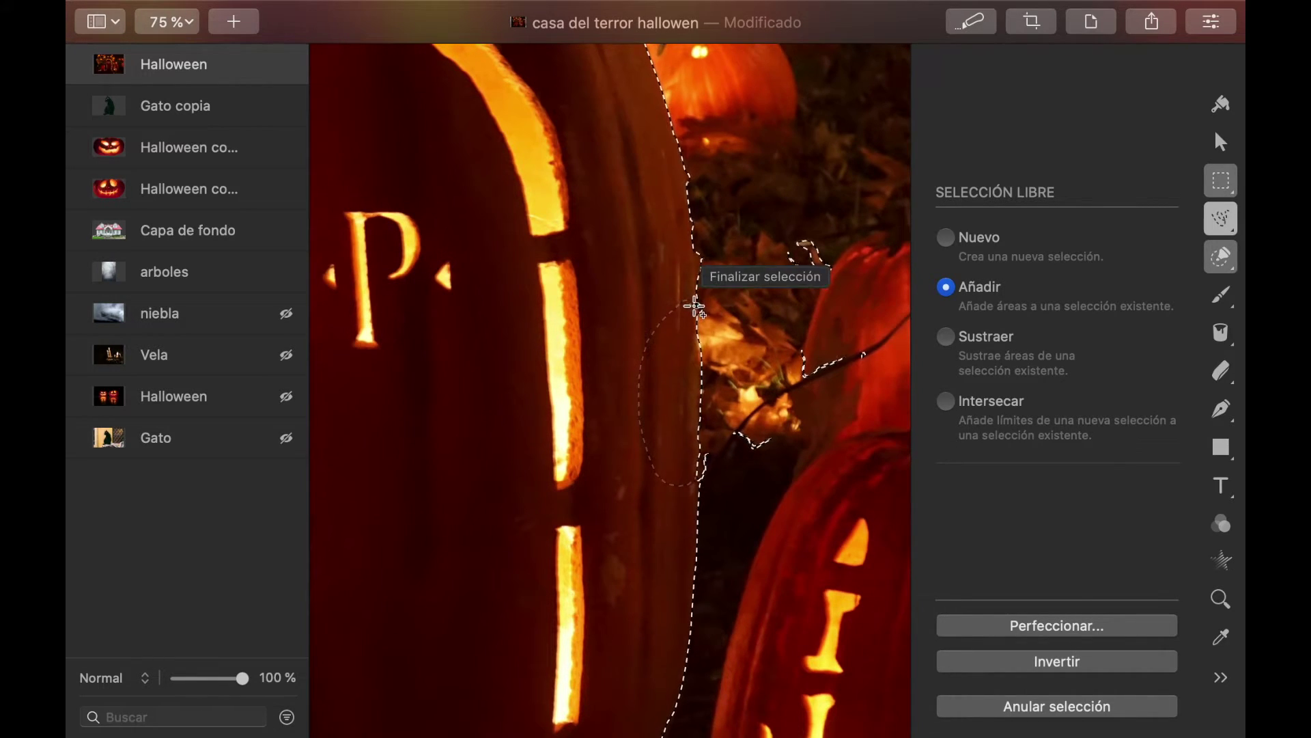
pyautogui.hscroll(5, 747, 396)
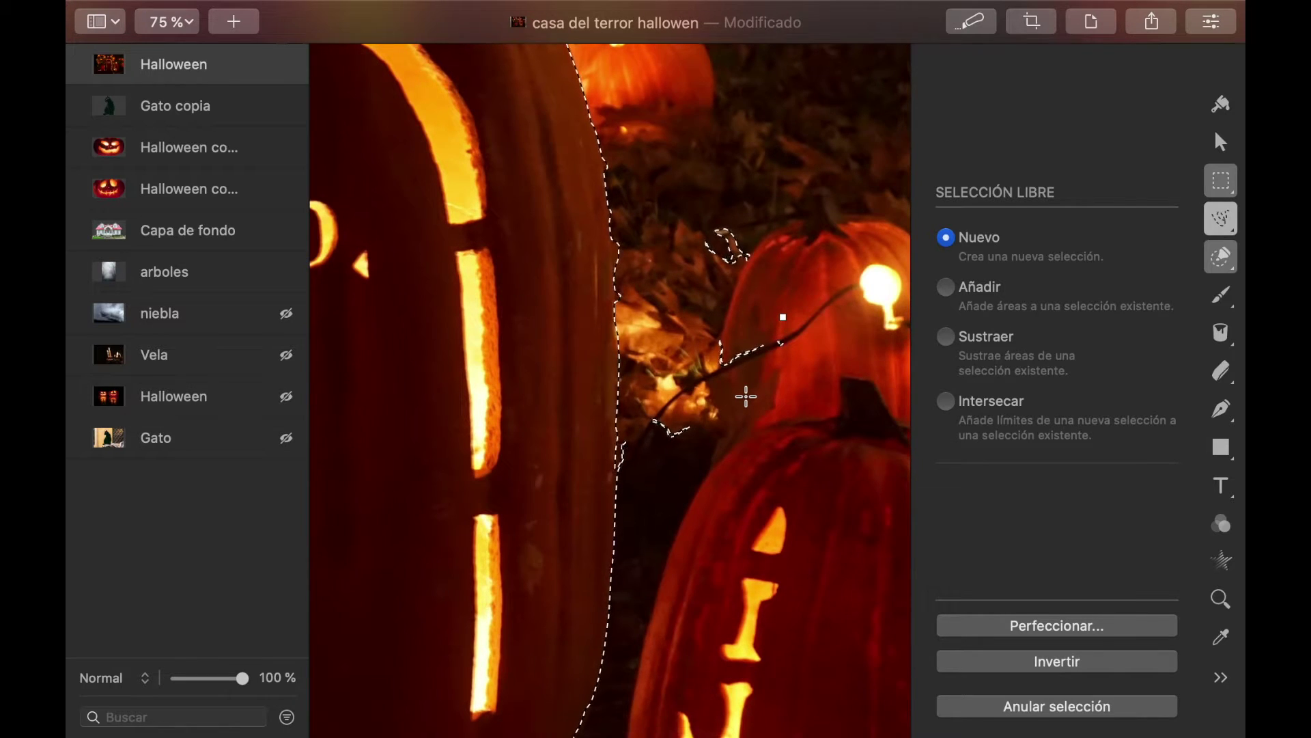
pyautogui.rightClick(747, 395)
pyautogui.click(819, 464)
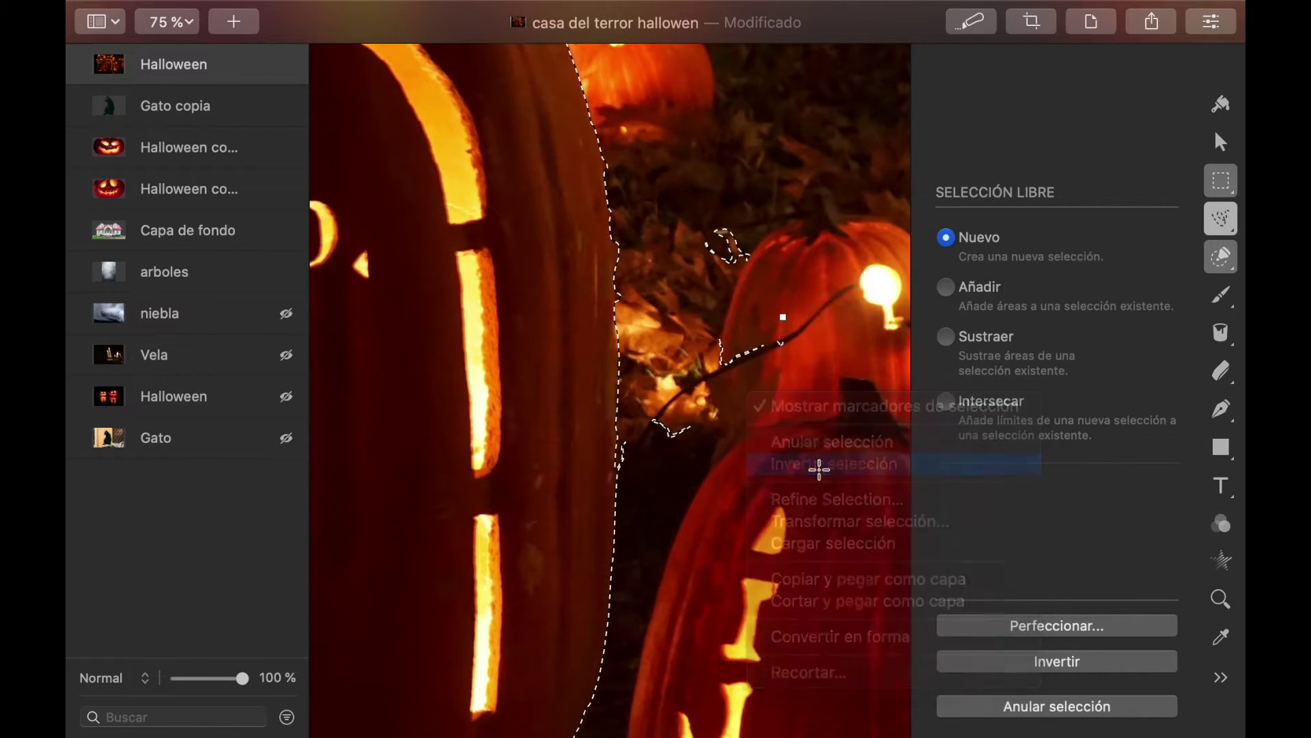
# Step: Shift-brush the gap beside the tombstone into the R.I.P. pumpkin selection
pyautogui.click(1221, 257)
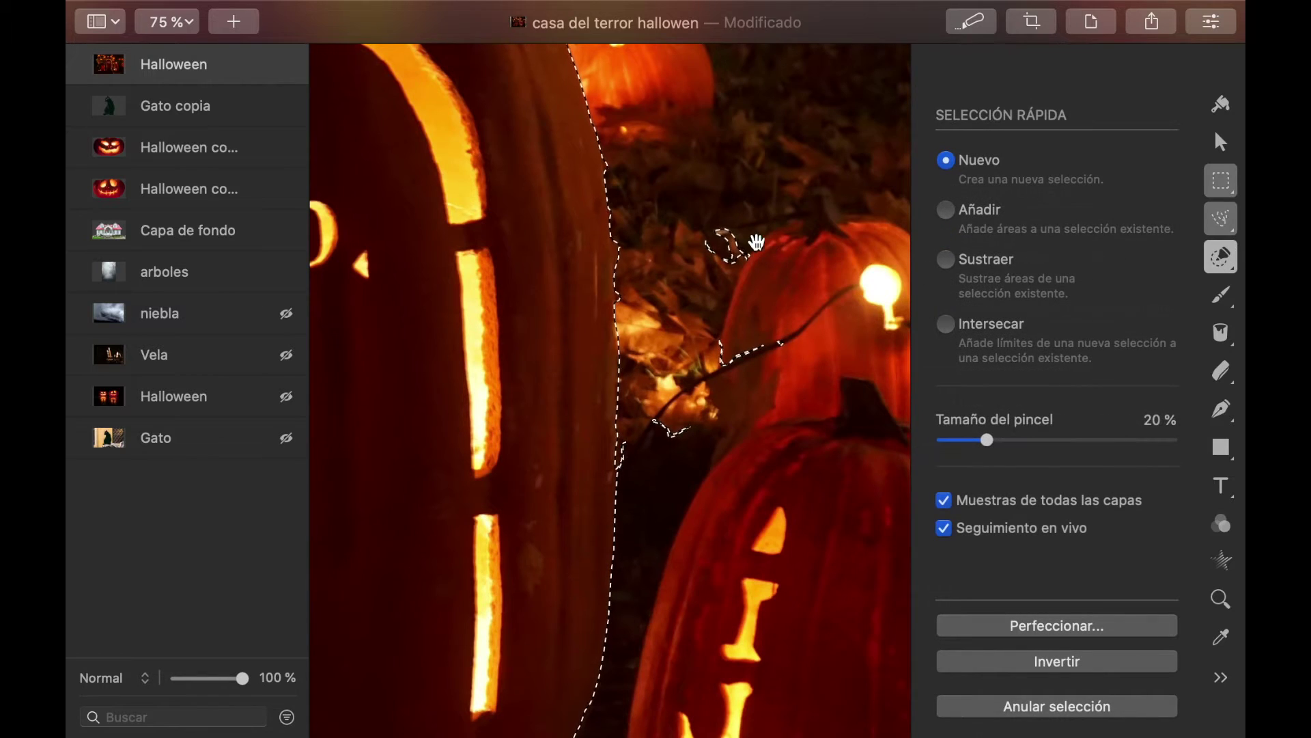
pyautogui.press('shift')
pyautogui.moveTo(725, 245)
pyautogui.mouseDown()
pyautogui.moveTo(744, 372)
pyautogui.moveTo(711, 424)
pyautogui.moveTo(640, 447)
pyautogui.mouseUp()
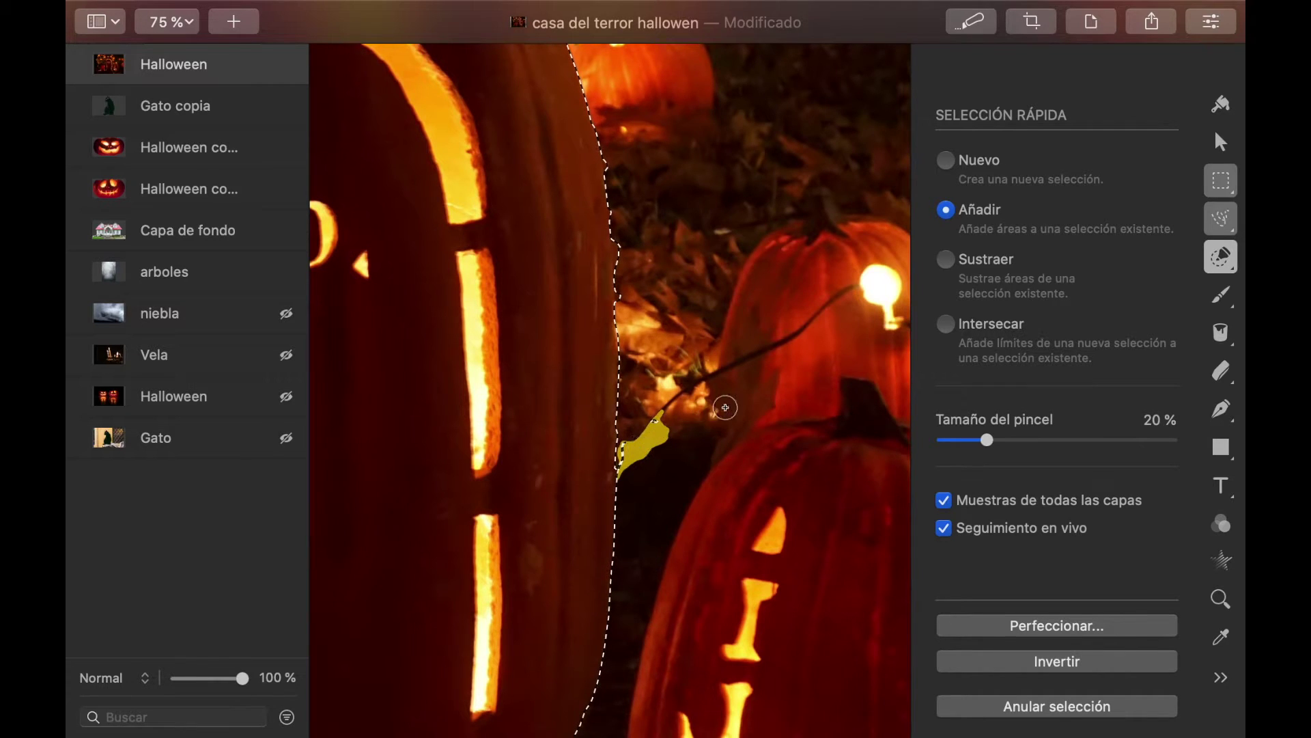
pyautogui.scroll(-5, 747, 409)
pyautogui.scroll(-3, 746, 409)
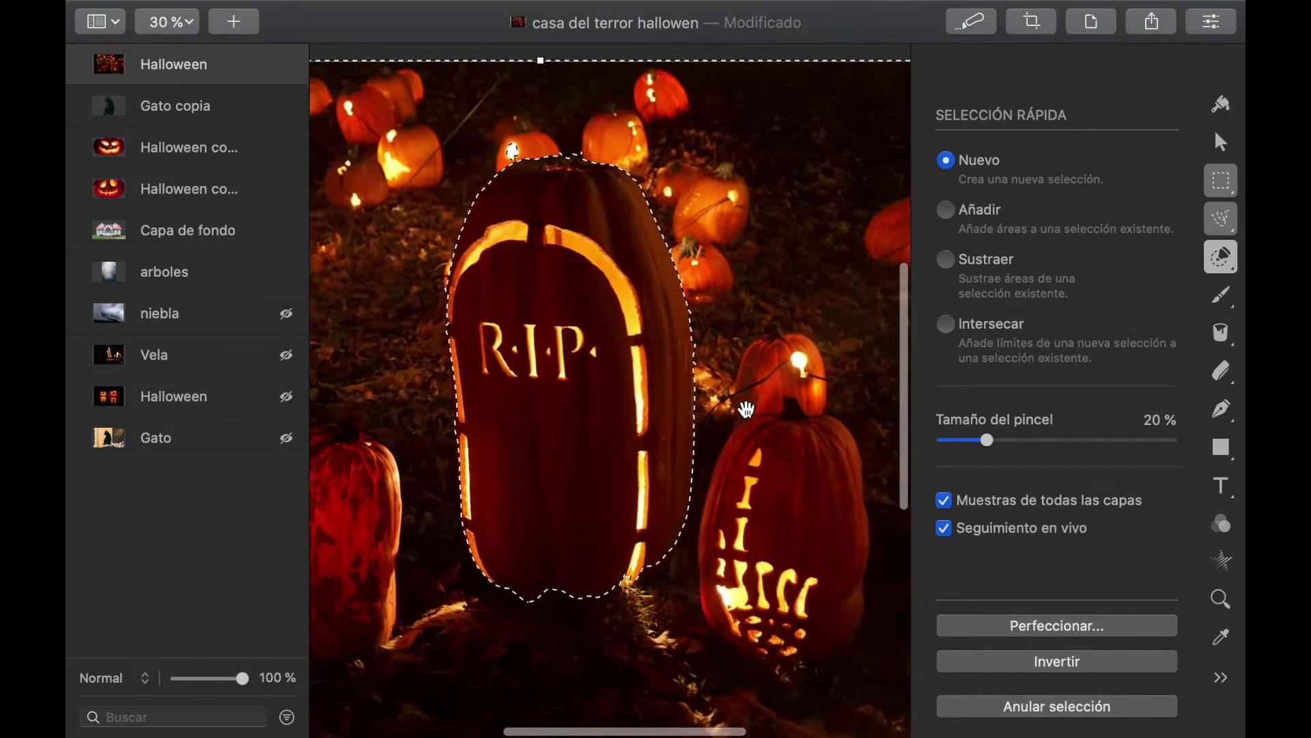
pyautogui.rightClick(746, 410)
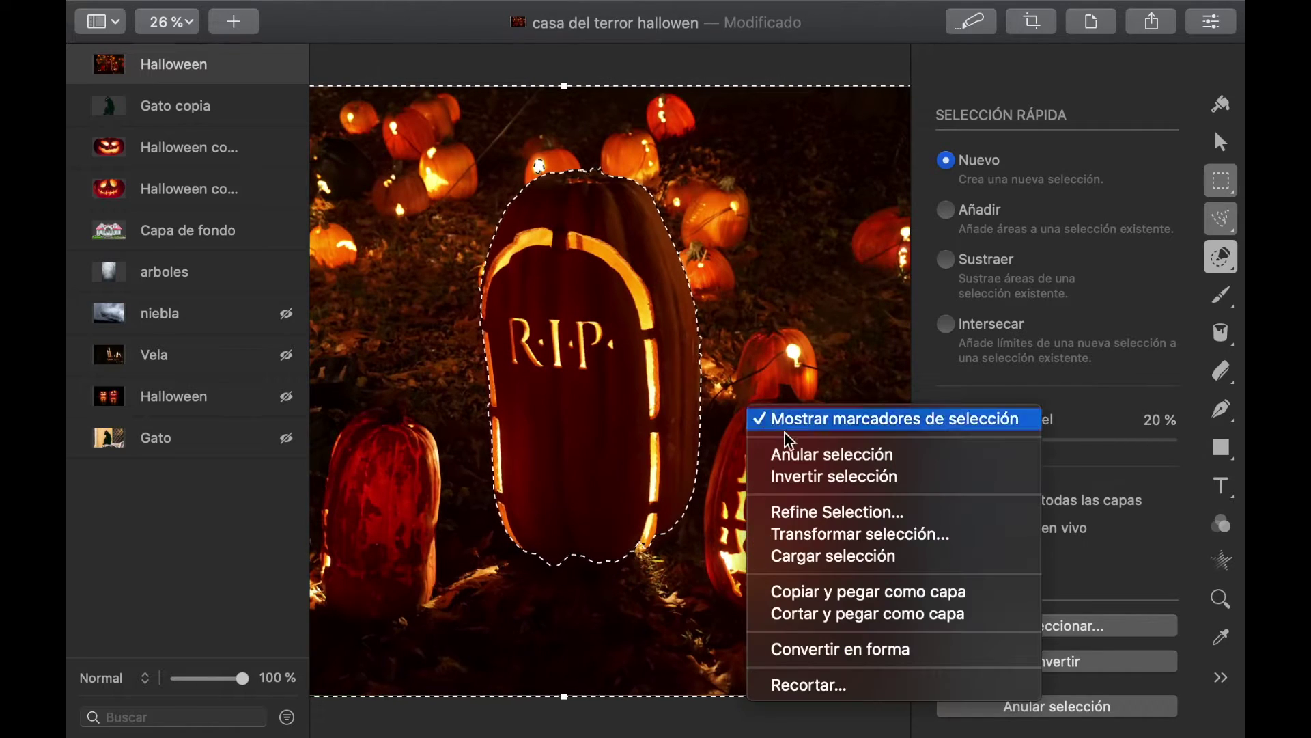
pyautogui.click(790, 476)
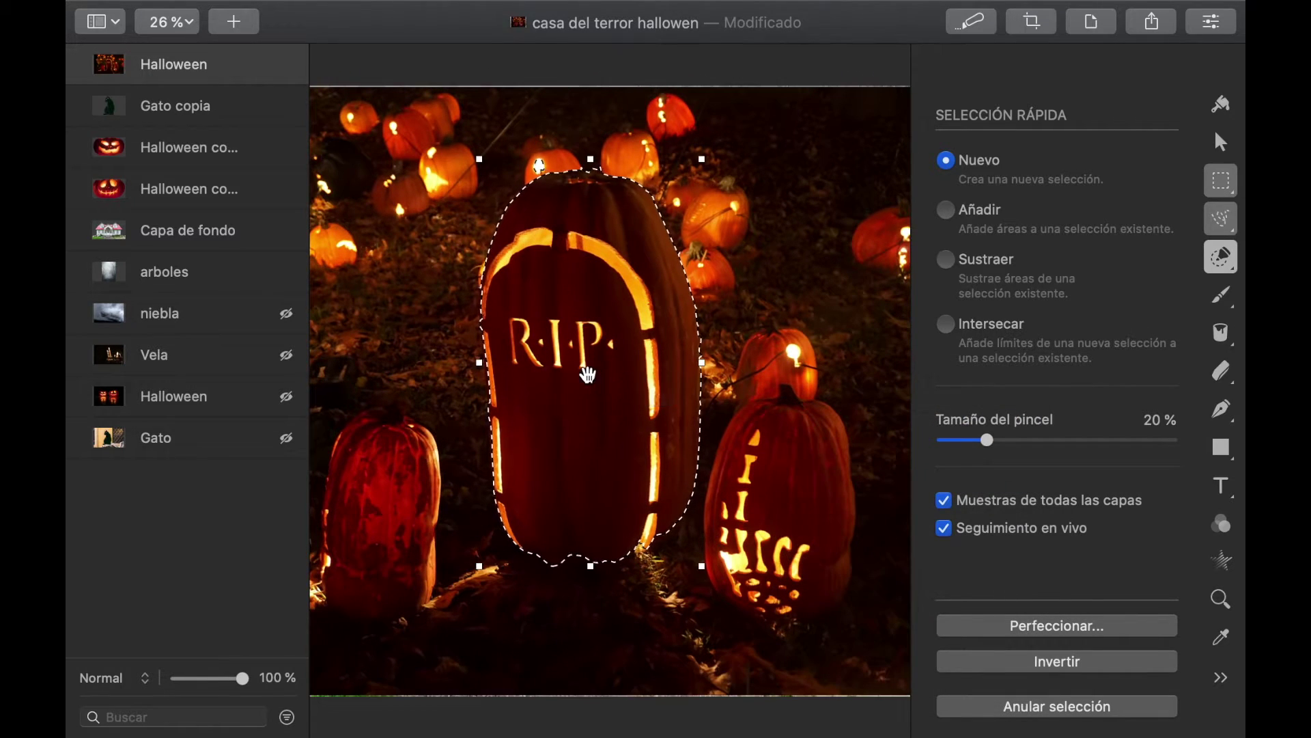
pyautogui.scroll(-3, 599, 322)
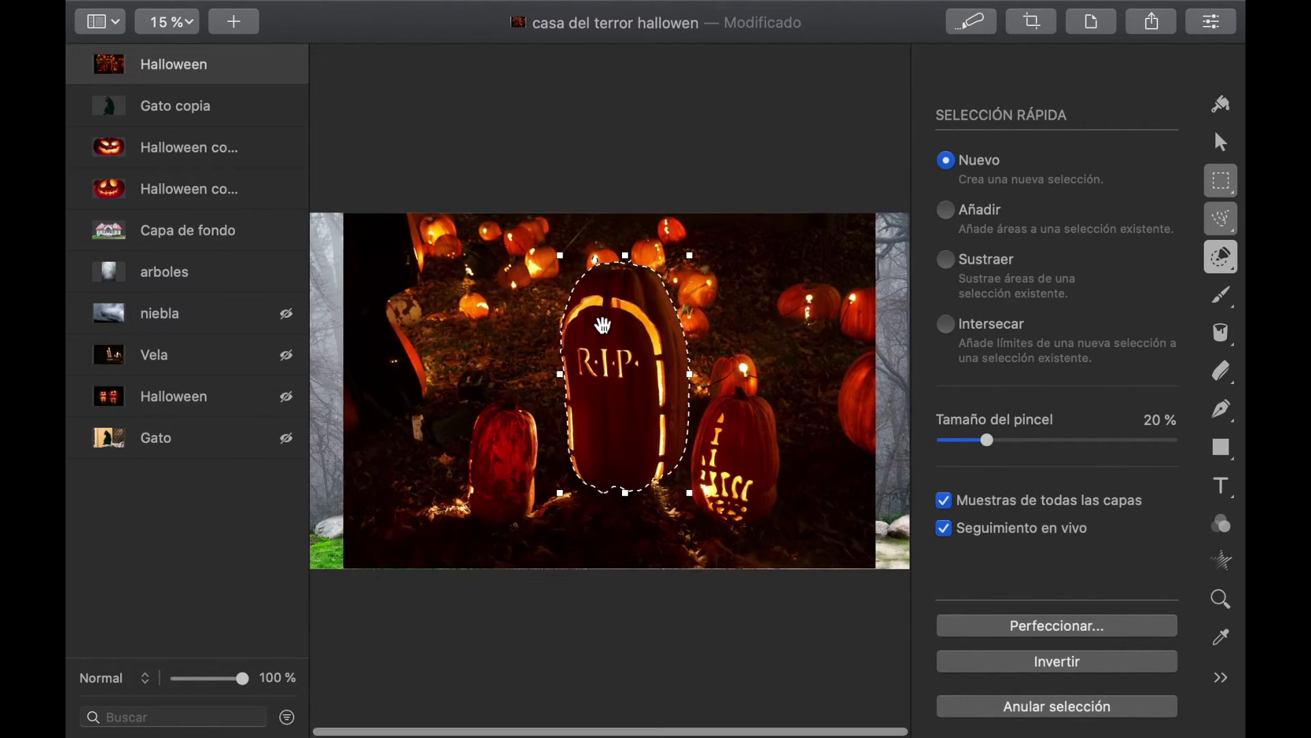
pyautogui.rightClick(617, 338)
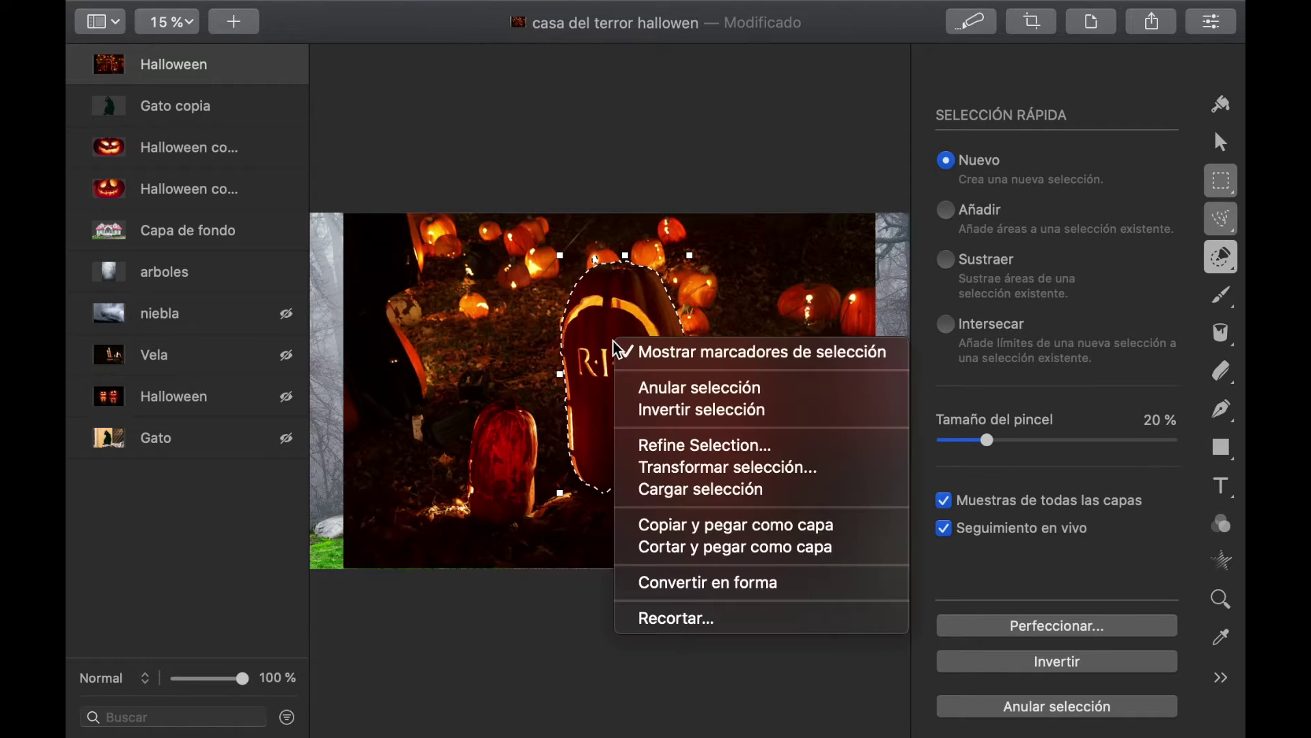
# Step: Copy the R.I.P. pumpkin onto a new layer and quick-select the carved pumpkin beside it
pyautogui.click(679, 525)
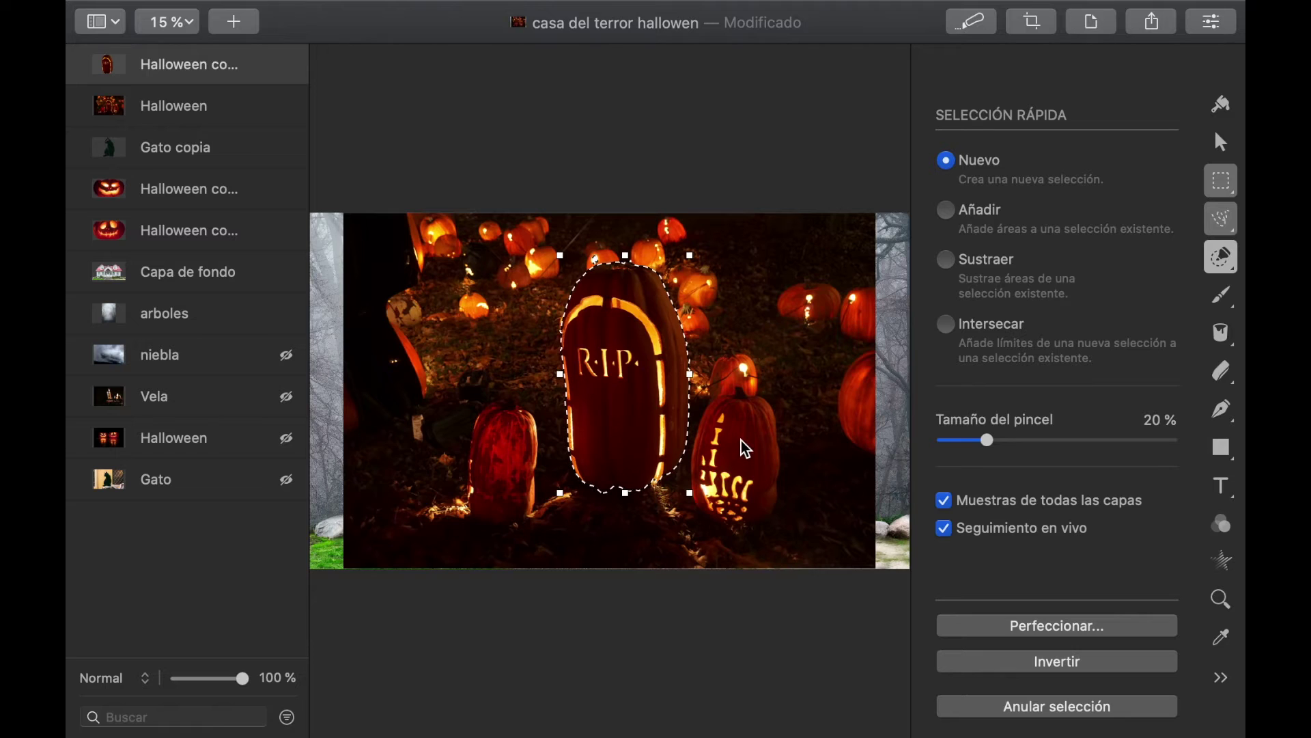
pyautogui.scroll(3, 741, 441)
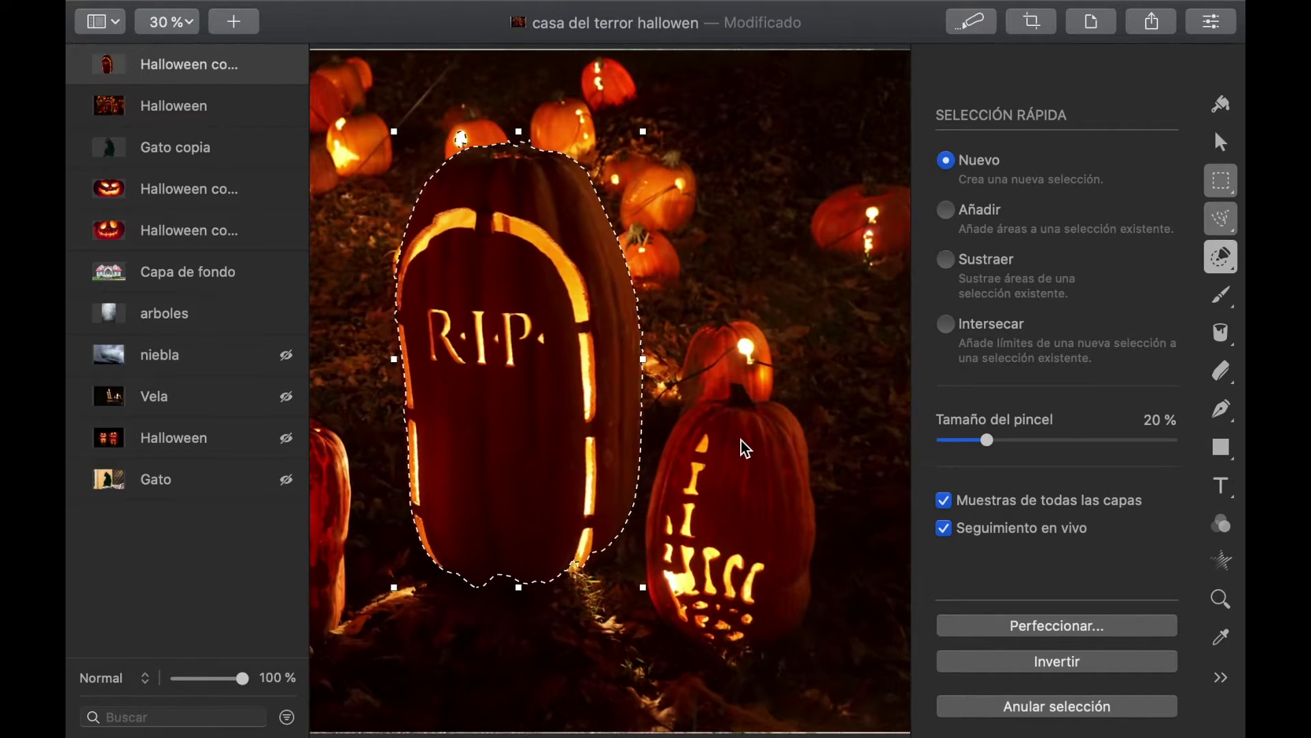
pyautogui.click(1221, 257)
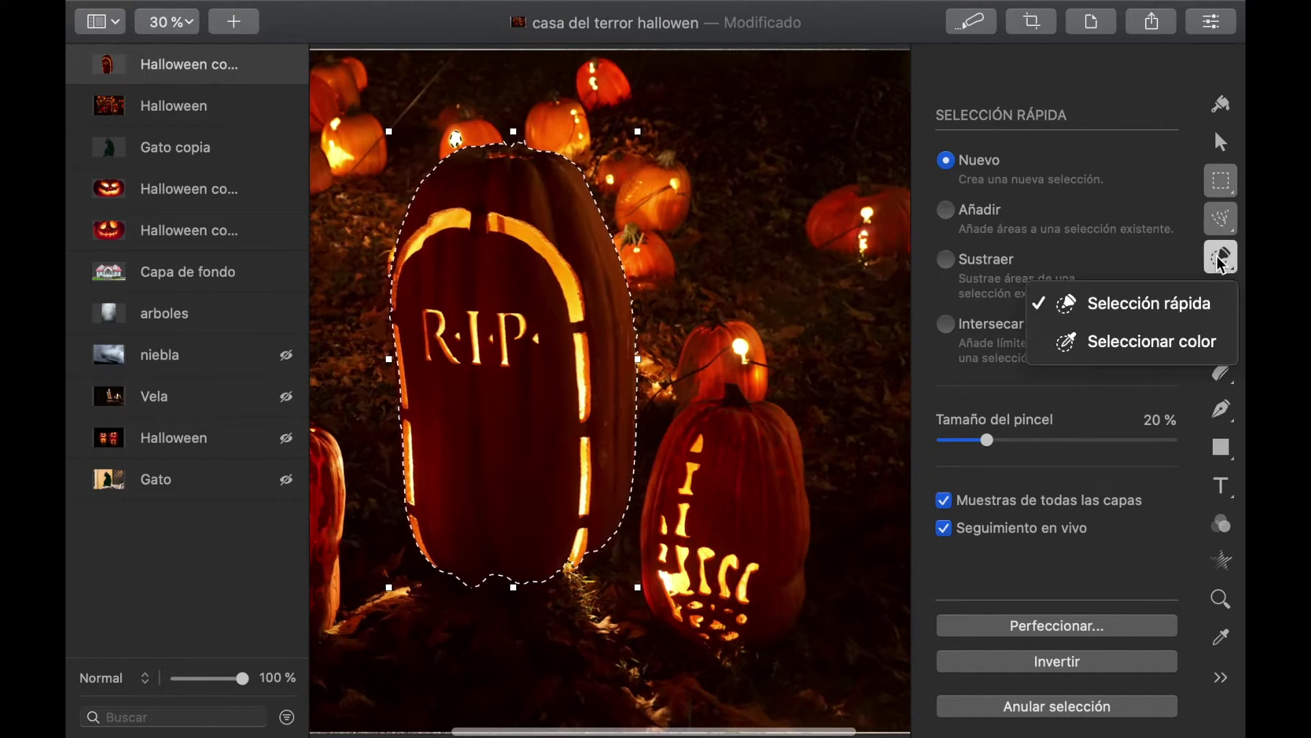
pyautogui.click(741, 527)
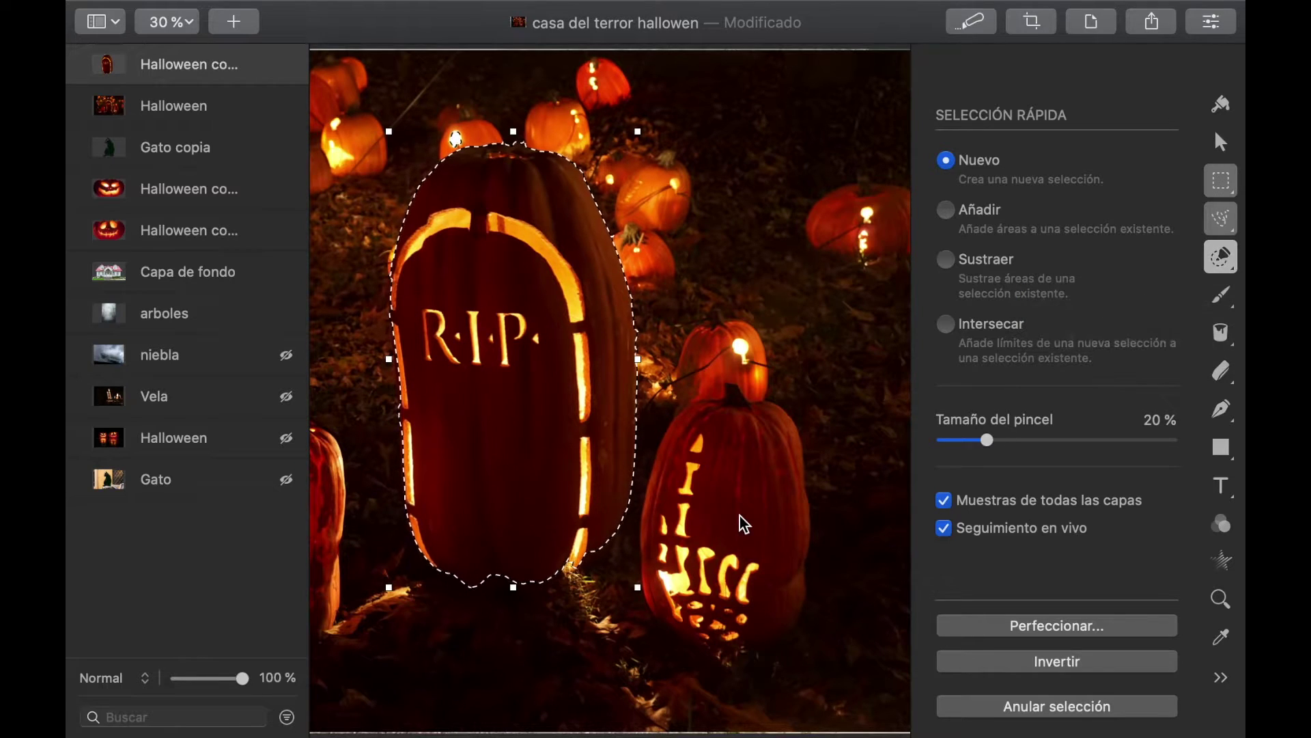
pyautogui.click(741, 517)
pyautogui.moveTo(740, 516)
pyautogui.mouseDown()
pyautogui.moveTo(730, 449)
pyautogui.moveTo(789, 445)
pyautogui.moveTo(785, 585)
pyautogui.moveTo(708, 619)
pyautogui.mouseUp()
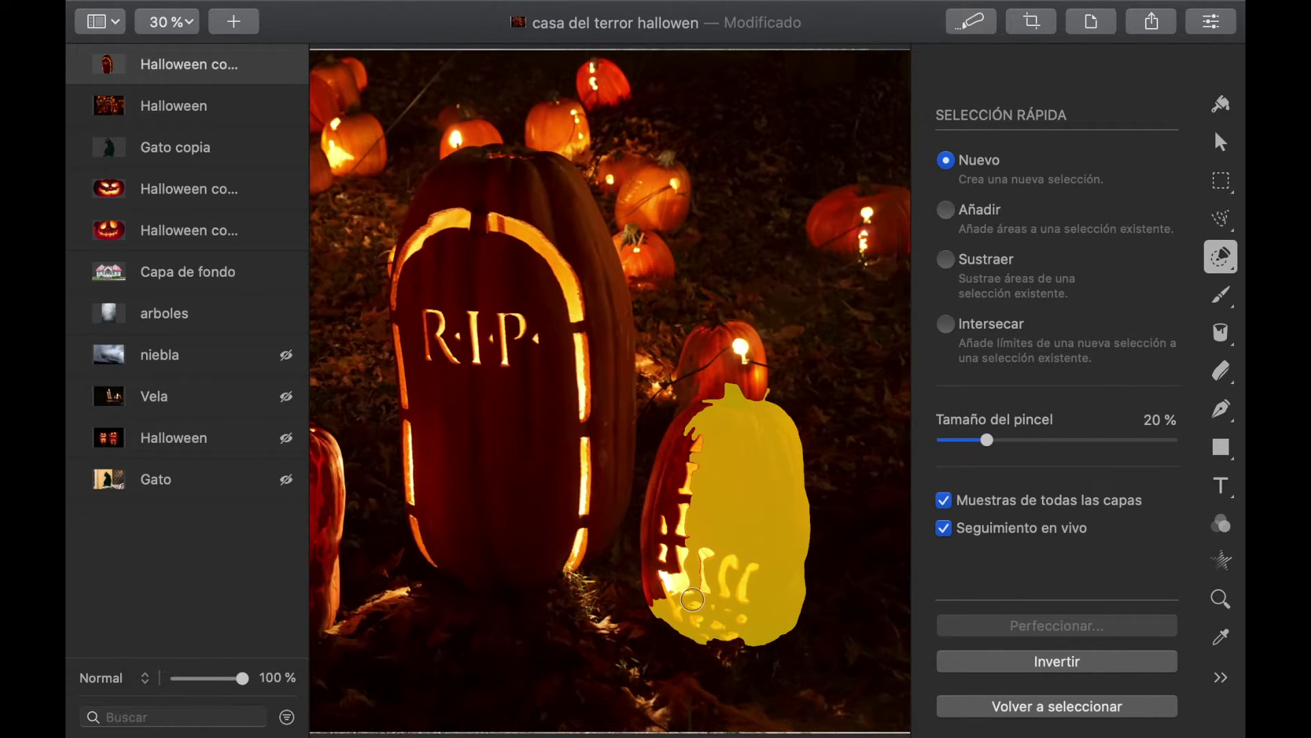
pyautogui.moveTo(692, 599)
pyautogui.mouseDown()
pyautogui.moveTo(664, 589)
pyautogui.moveTo(665, 521)
pyautogui.moveTo(692, 442)
pyautogui.moveTo(656, 601)
pyautogui.mouseUp()
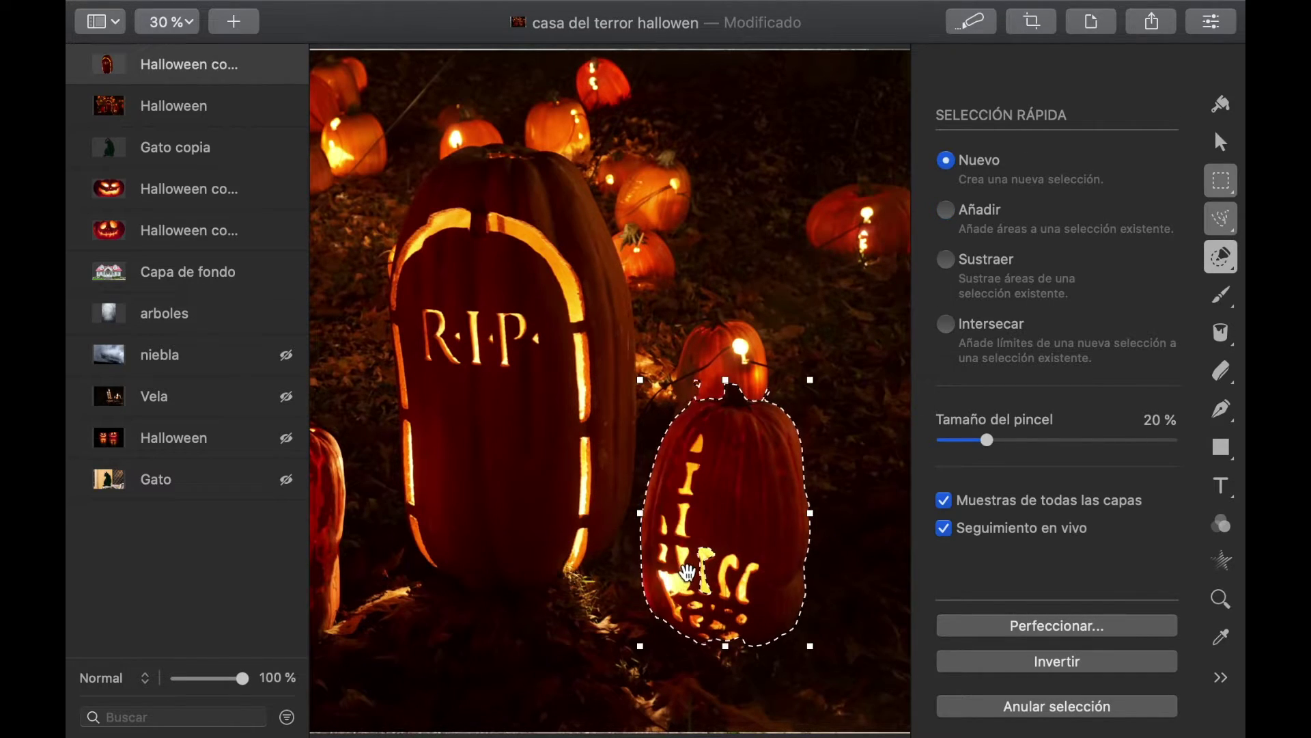
# Step: Extend the selection over more of the carved pumpkin
pyautogui.rightClick(726, 476)
pyautogui.click(757, 542)
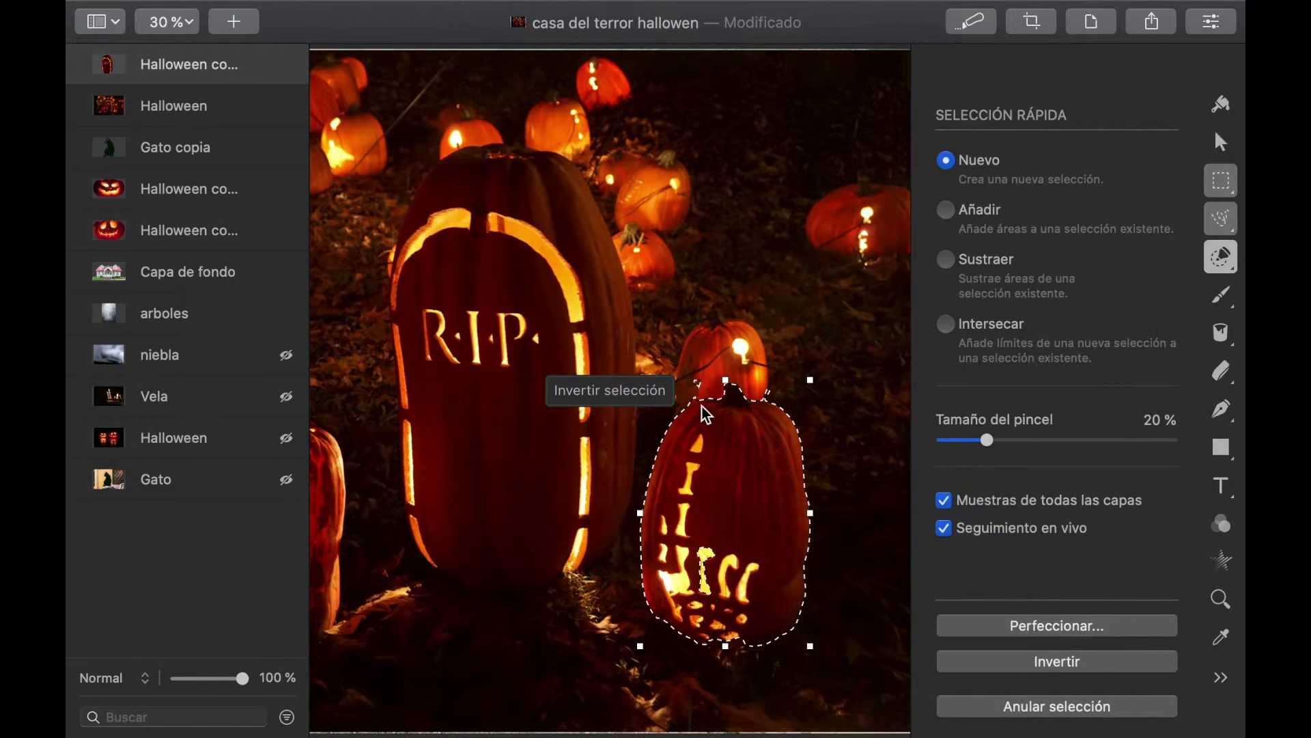
pyautogui.moveTo(710, 383)
pyautogui.mouseDown()
pyautogui.moveTo(785, 375)
pyautogui.moveTo(756, 380)
pyautogui.moveTo(765, 393)
pyautogui.mouseUp()
pyautogui.scroll(5, 765, 391)
pyautogui.scroll(-5, 724, 504)
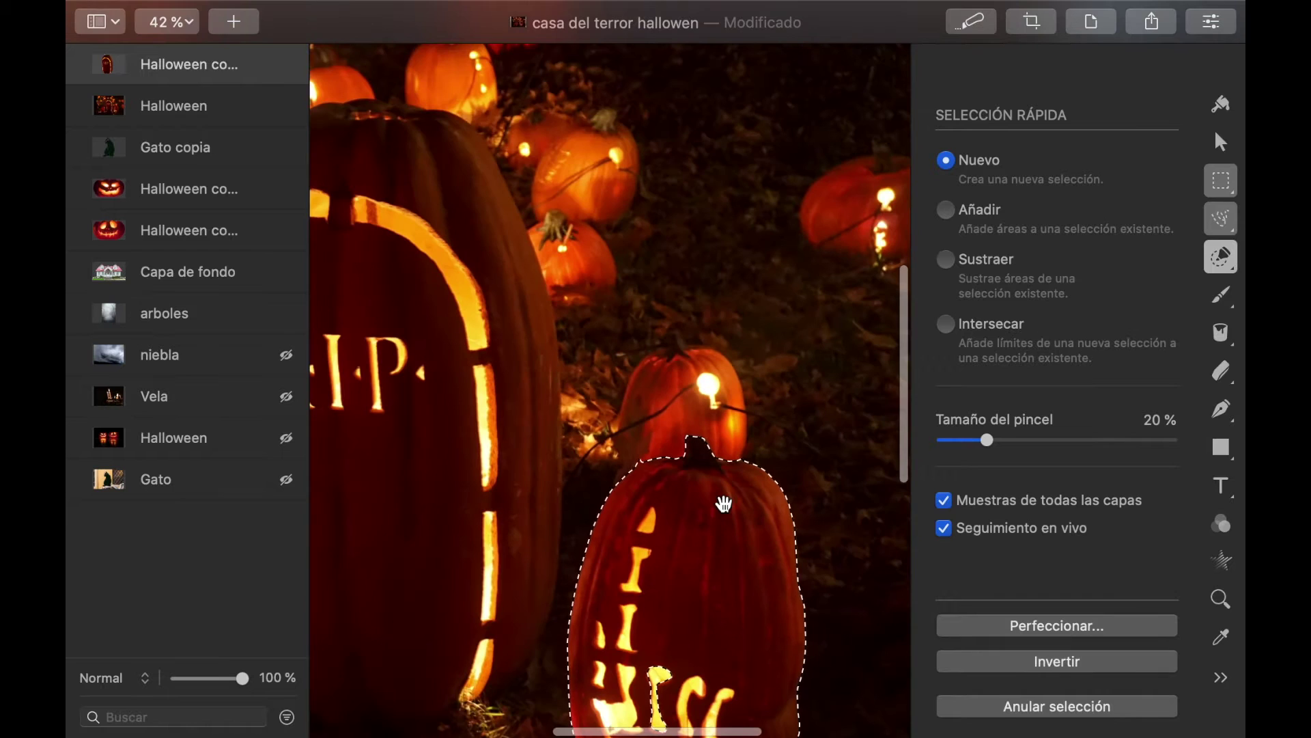
pyautogui.scroll(-5, 724, 504)
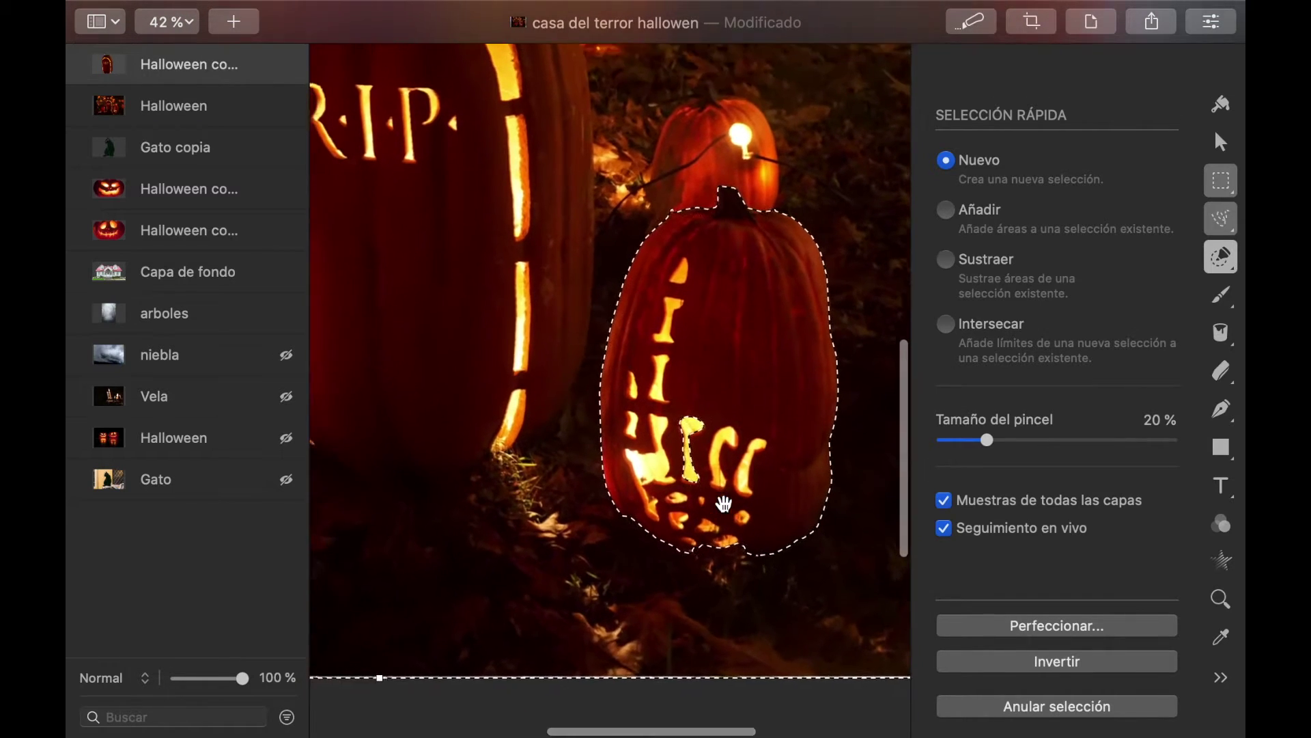
# Step: On the original Halloween layer, refine the pumpkin selection and copy it onto a new layer
pyautogui.click(163, 113)
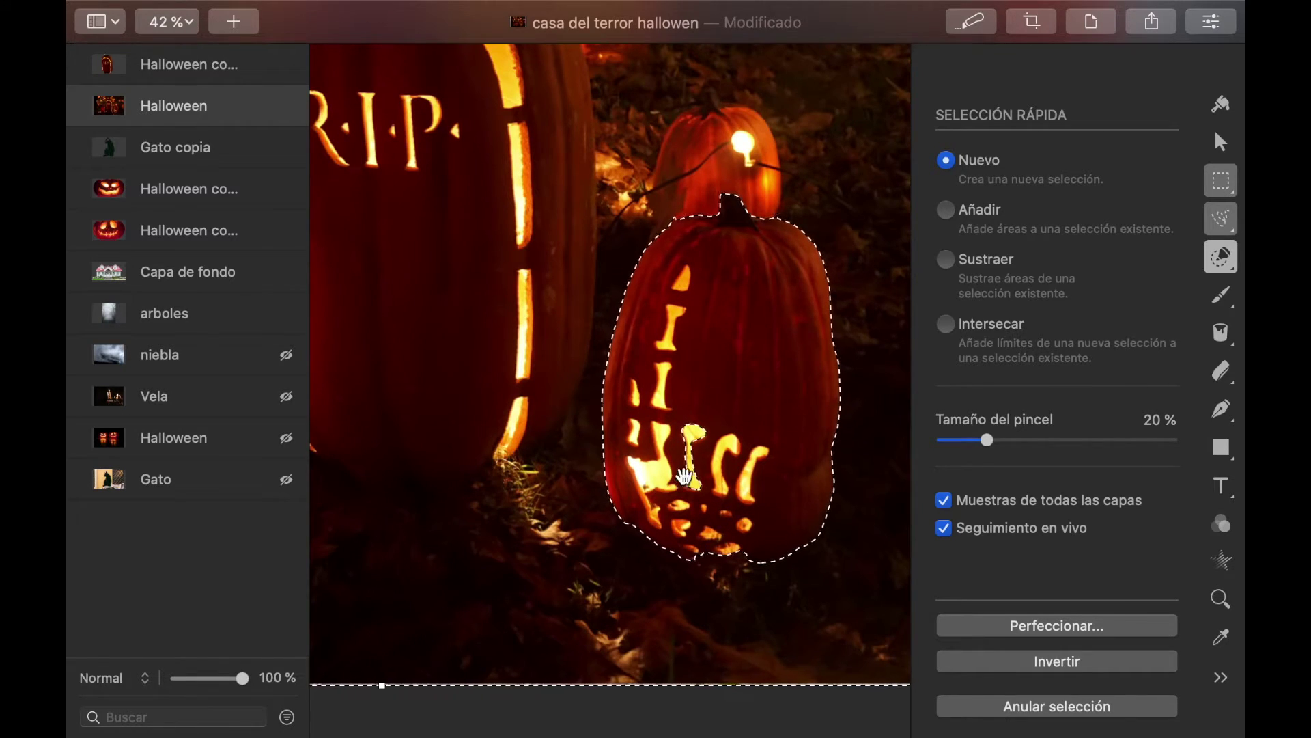
pyautogui.click(1223, 257)
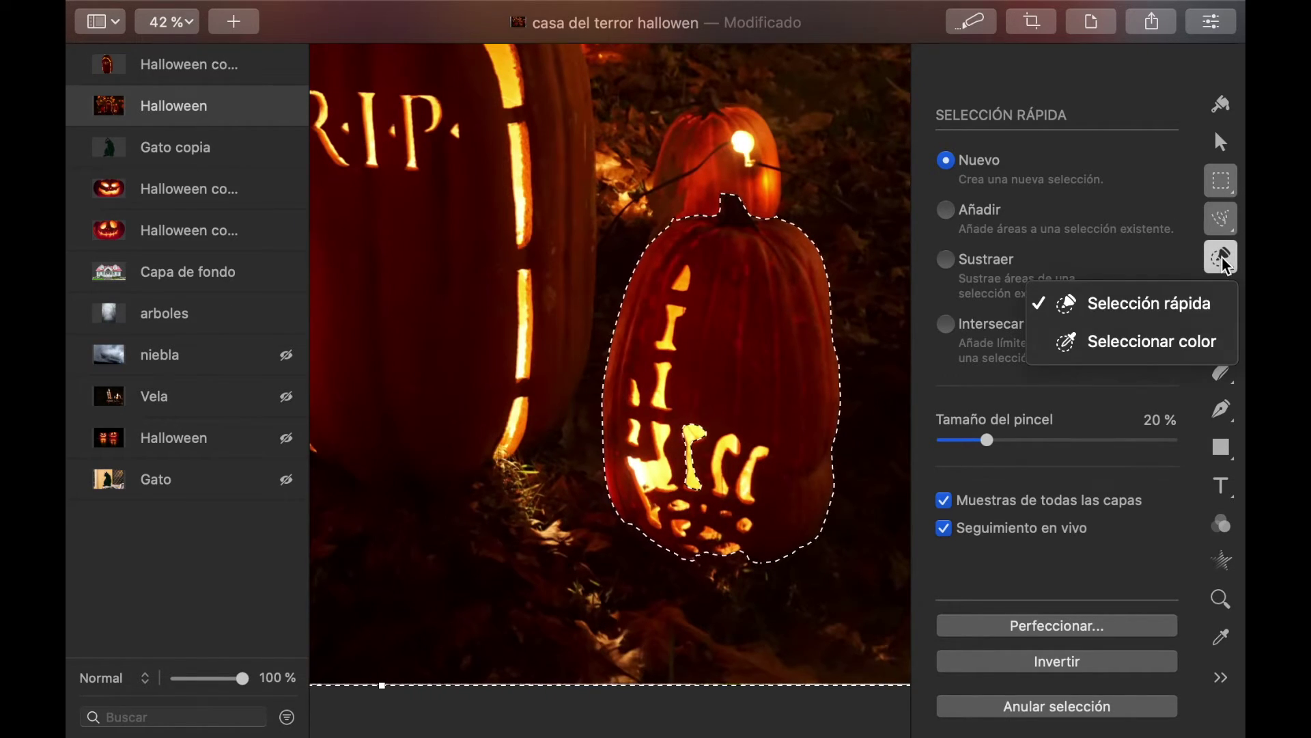
pyautogui.click(1071, 306)
pyautogui.moveTo(714, 427)
pyautogui.mouseDown()
pyautogui.moveTo(694, 433)
pyautogui.moveTo(693, 451)
pyautogui.mouseUp()
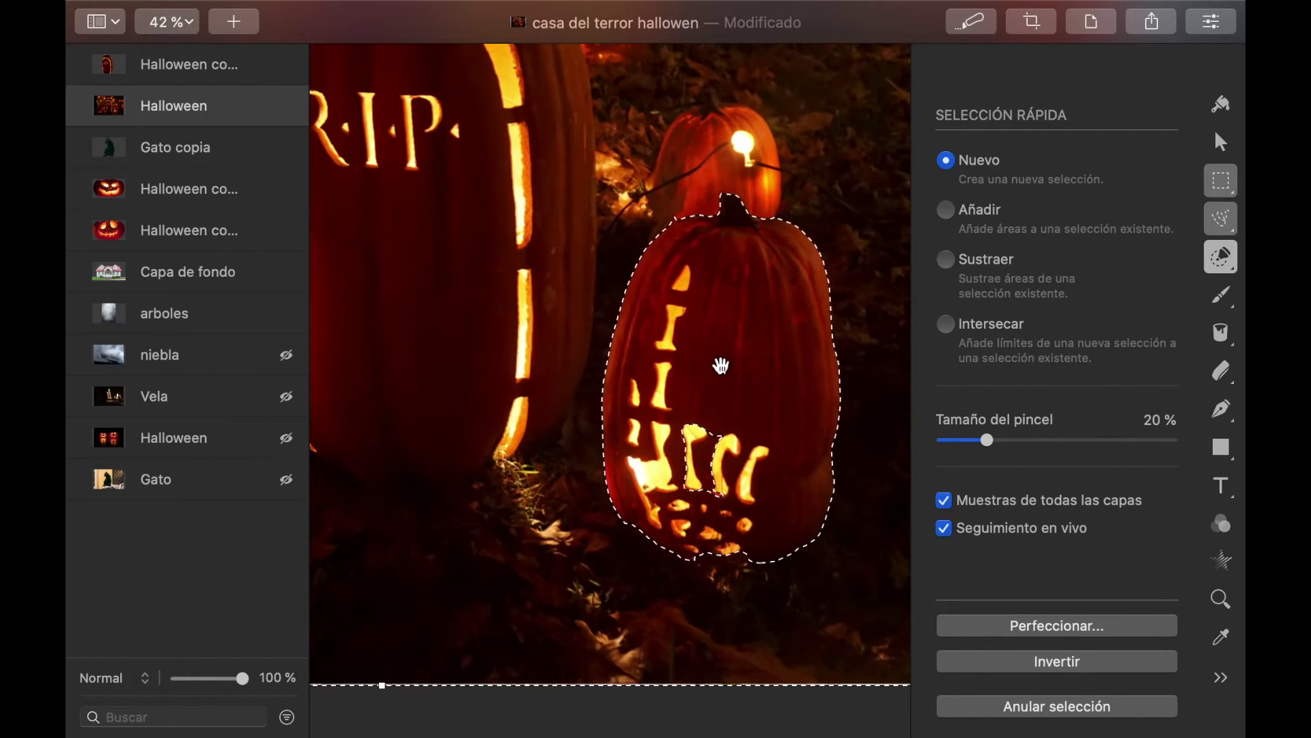
pyautogui.press('super+minus')
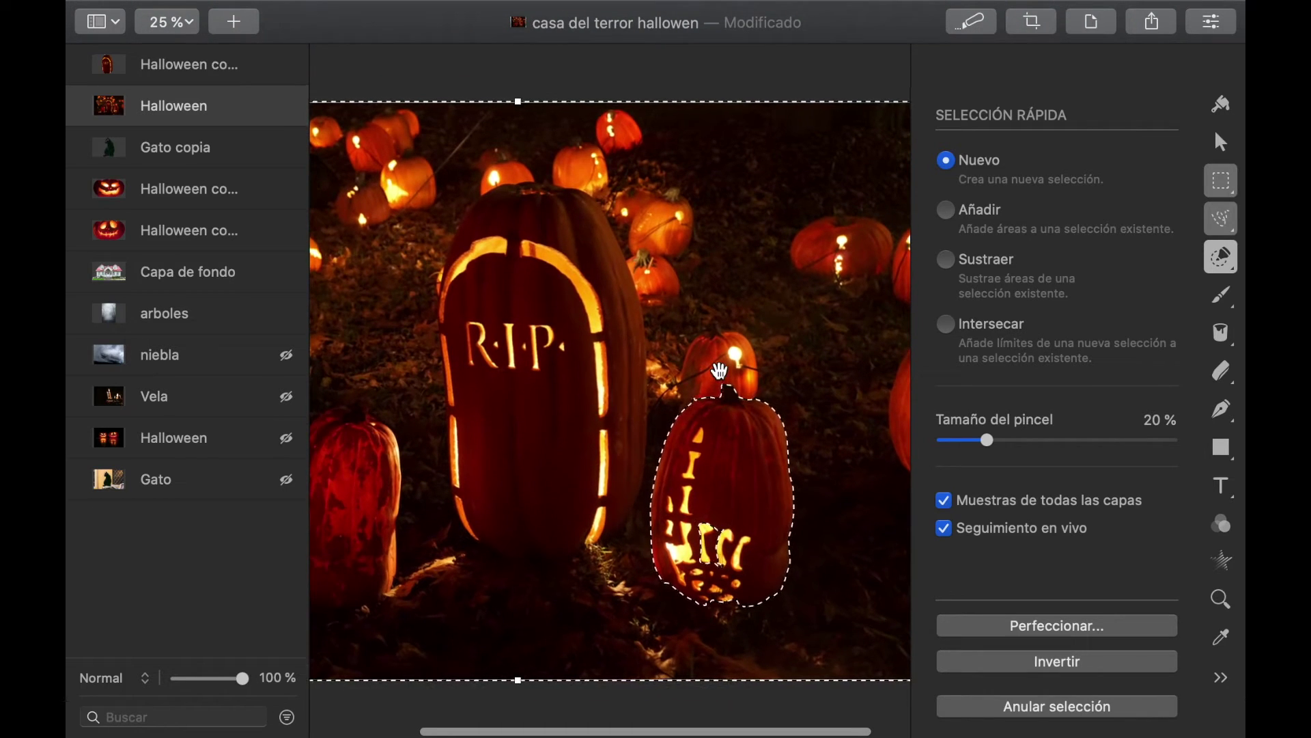
pyautogui.rightClick(732, 442)
pyautogui.click(778, 519)
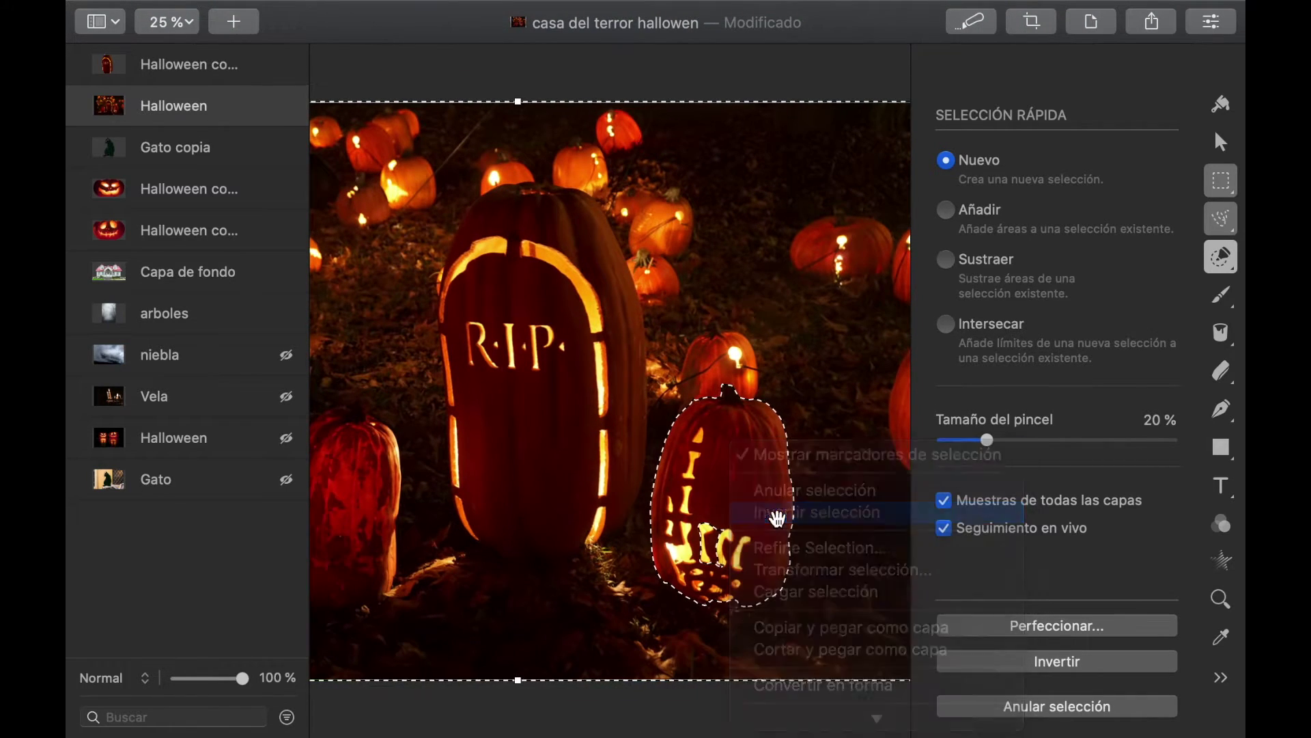
pyautogui.moveTo(694, 525)
pyautogui.mouseDown()
pyautogui.moveTo(704, 539)
pyautogui.moveTo(744, 489)
pyautogui.moveTo(704, 557)
pyautogui.moveTo(717, 527)
pyautogui.mouseUp()
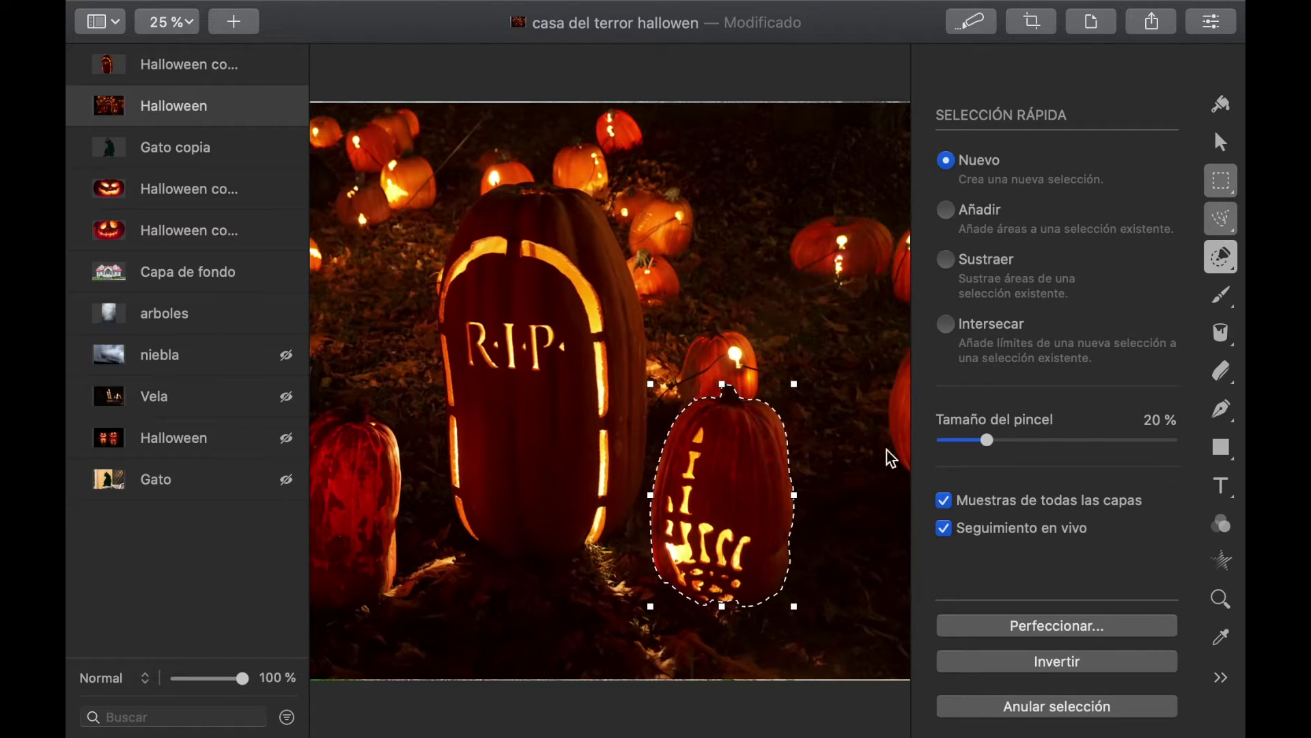
pyautogui.rightClick(720, 498)
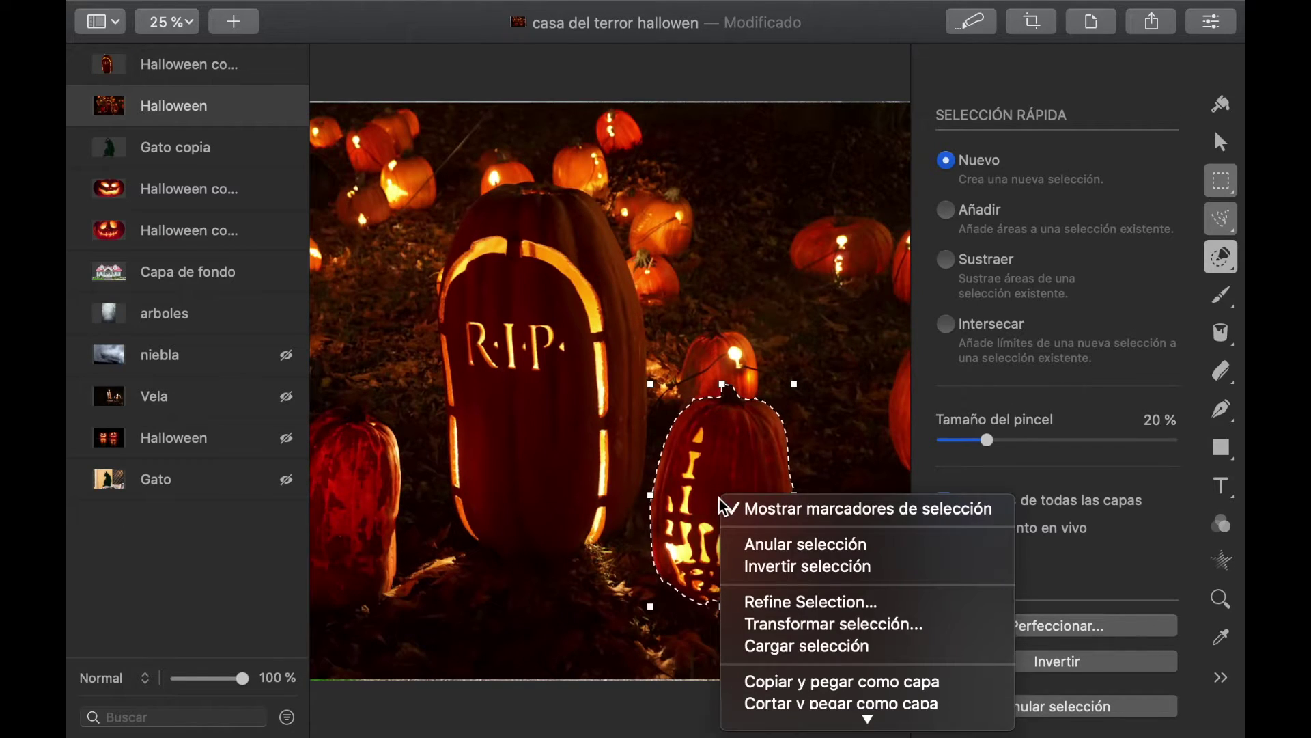
pyautogui.click(765, 681)
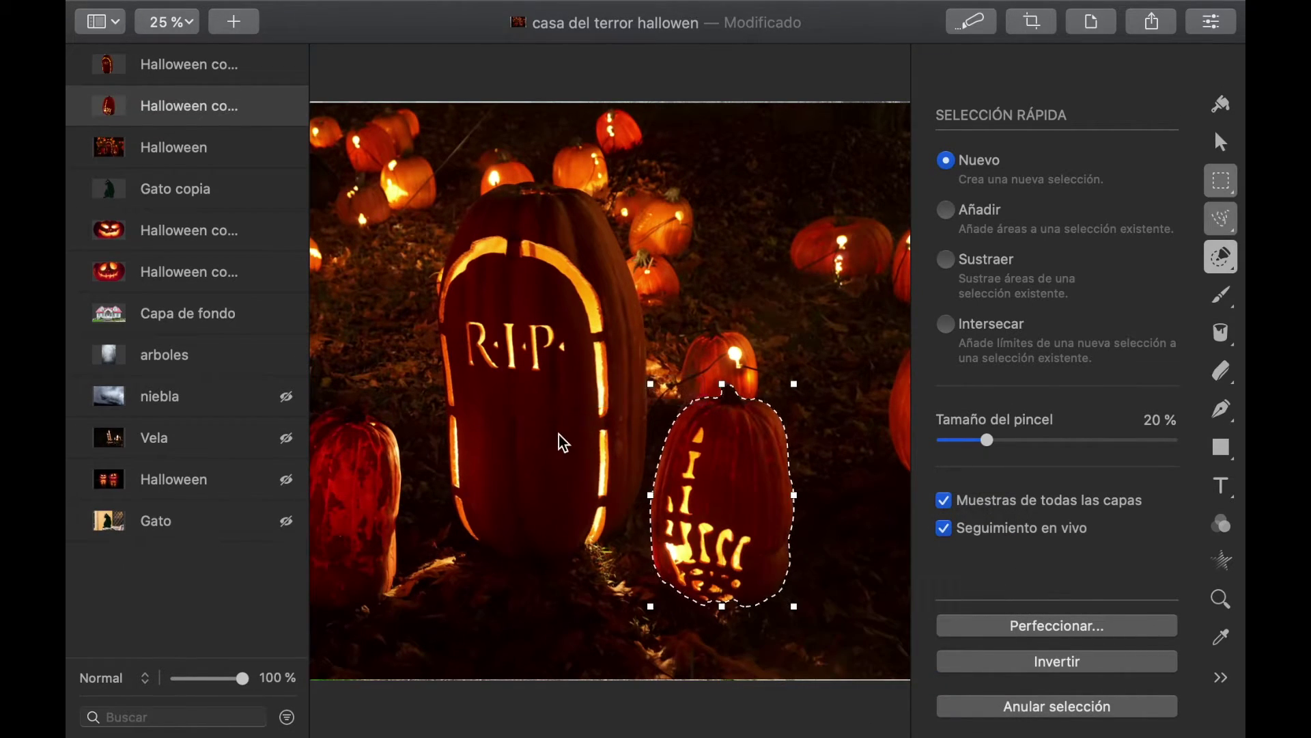
# Step: Hide the original Halloween photo, move it to the bottom, and clear the selection
pyautogui.click(179, 156)
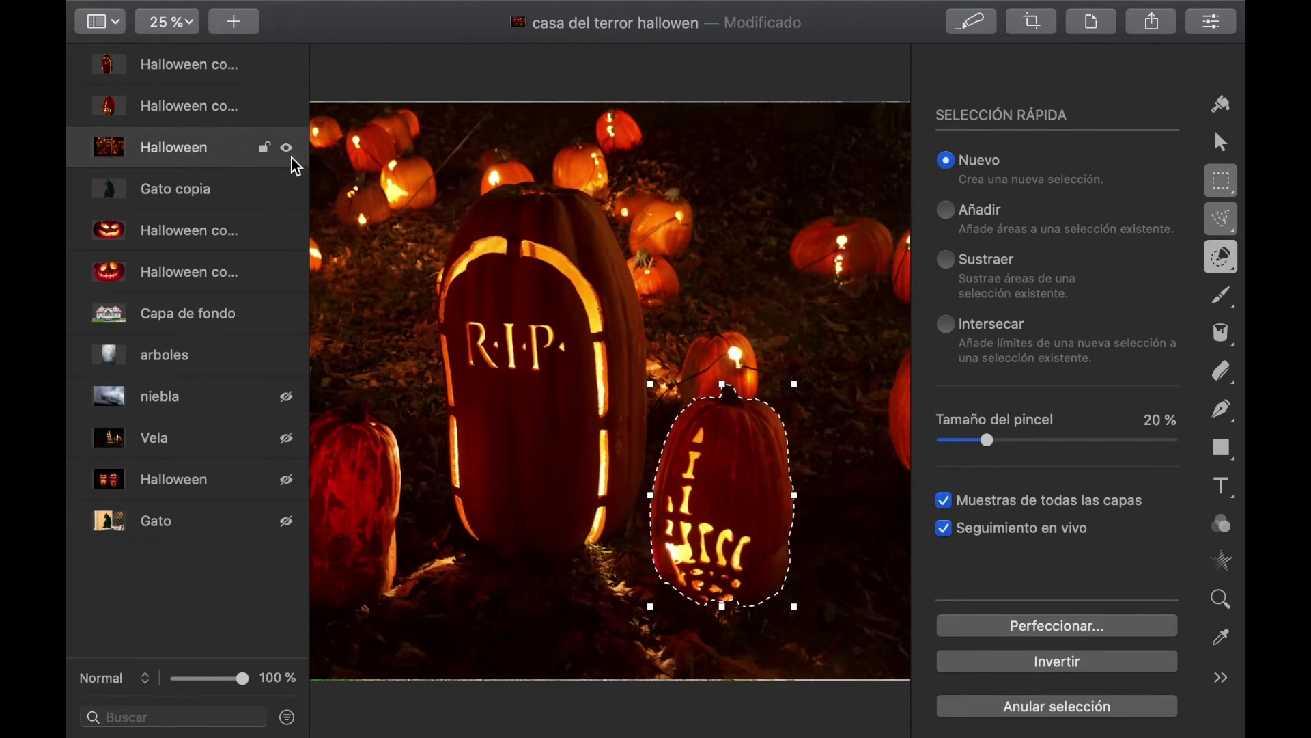
pyautogui.click(286, 148)
pyautogui.moveTo(185, 199); pyautogui.dragTo(174, 518)
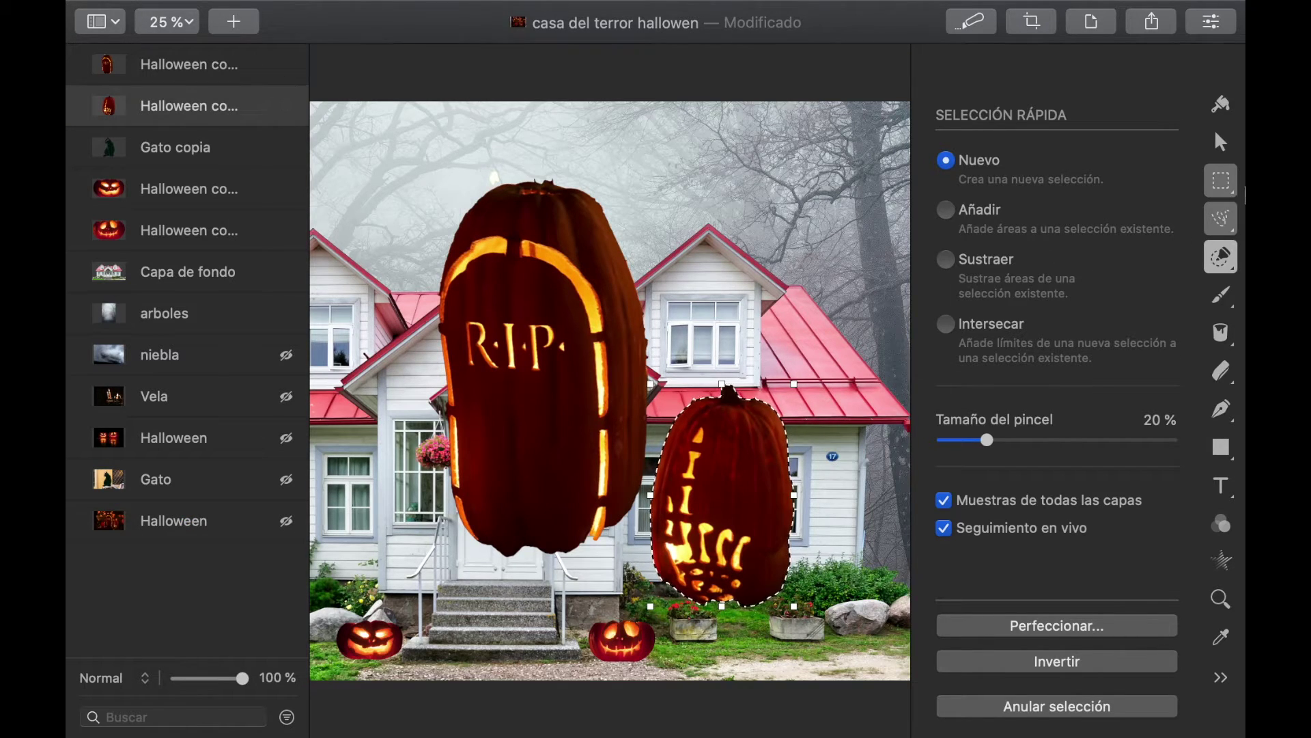
pyautogui.click(1221, 142)
pyautogui.click(1221, 181)
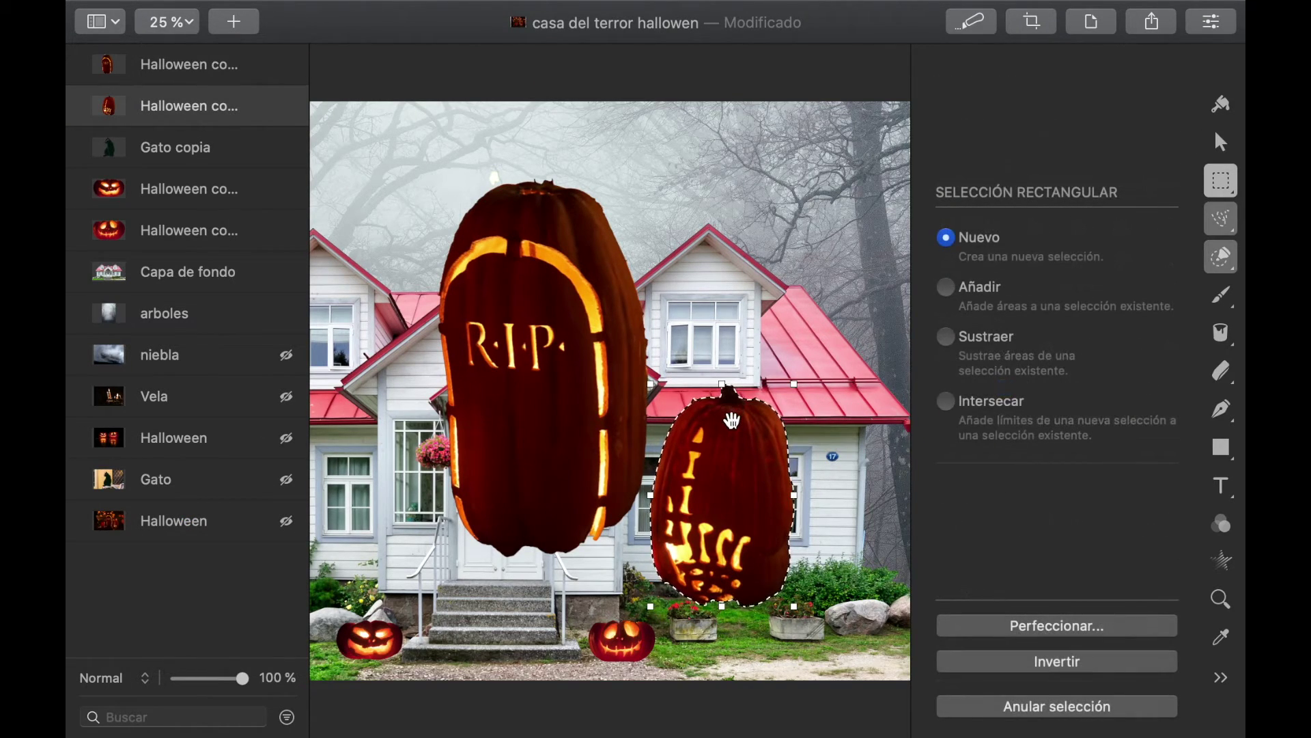
pyautogui.rightClick(732, 410)
pyautogui.click(786, 469)
pyautogui.press('super+minus')
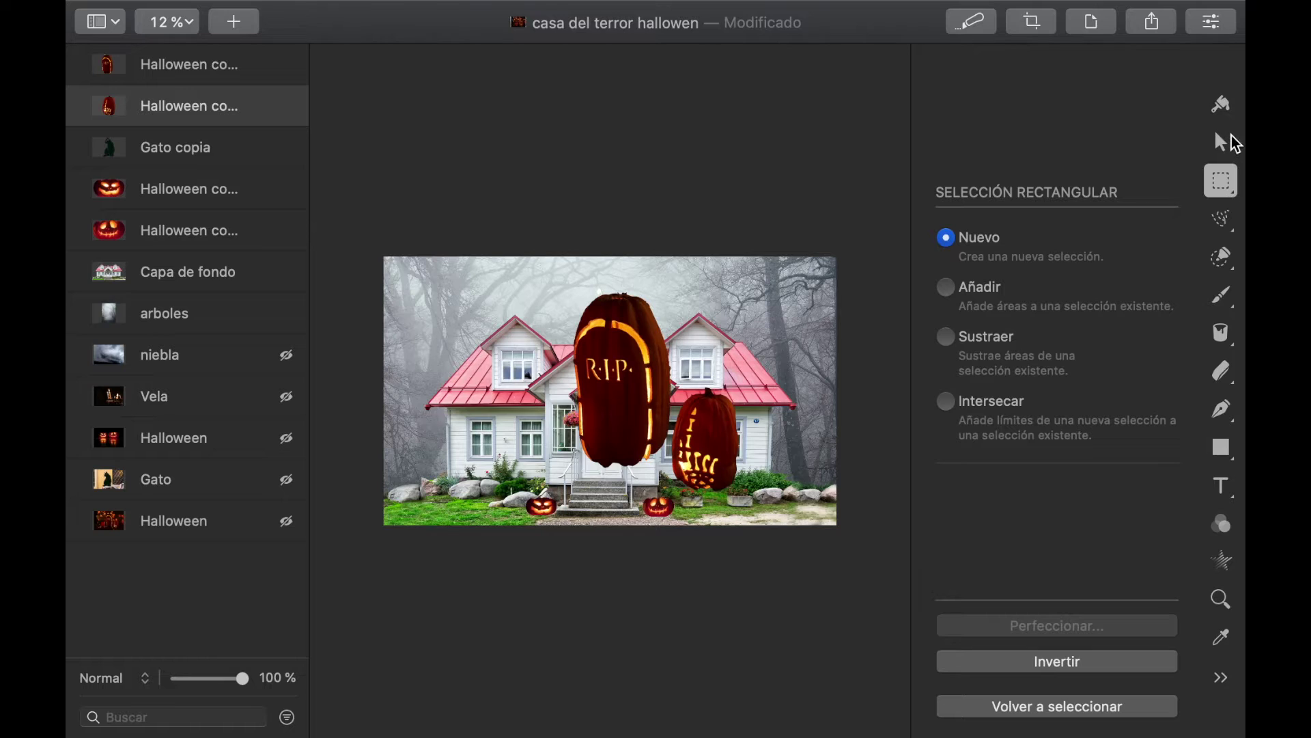
# Step: Shrink the R.I.P. pumpkin to 402 × 586 px near the image's right edge
pyautogui.click(1233, 139)
pyautogui.click(191, 75)
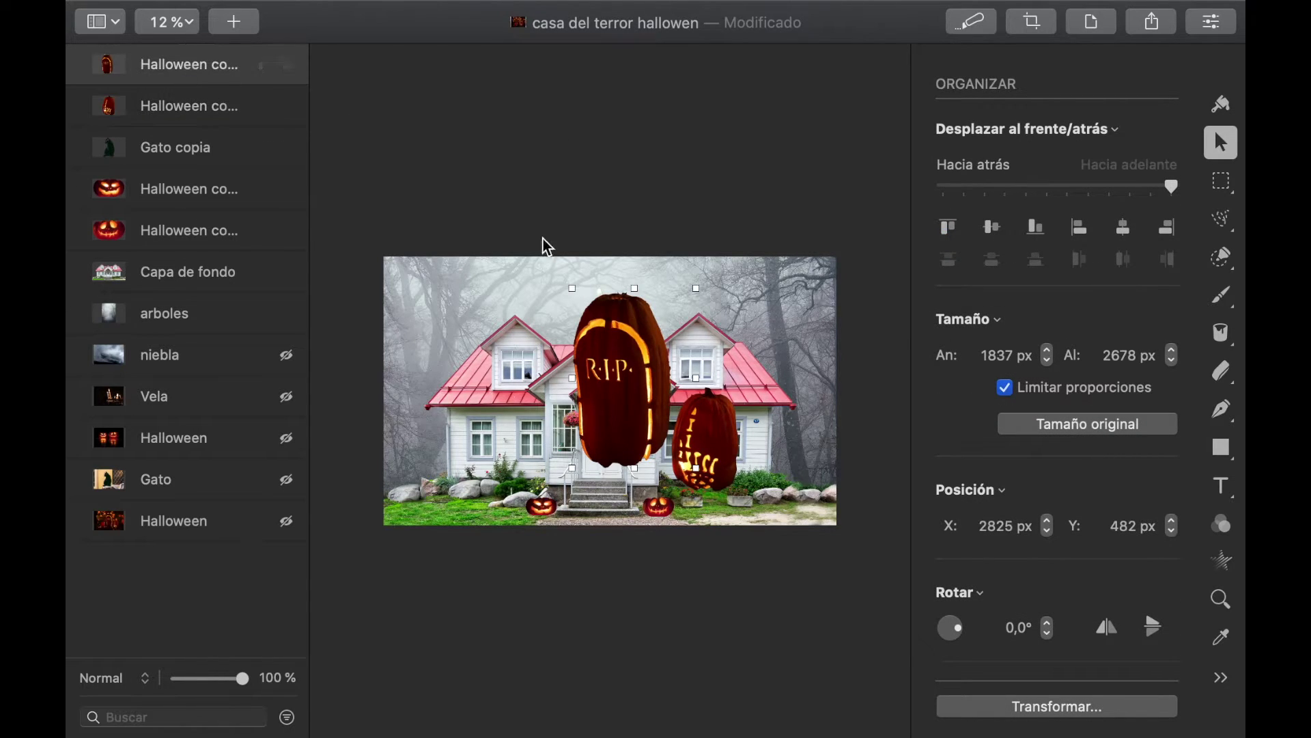
pyautogui.moveTo(697, 286); pyautogui.dragTo(612, 398)
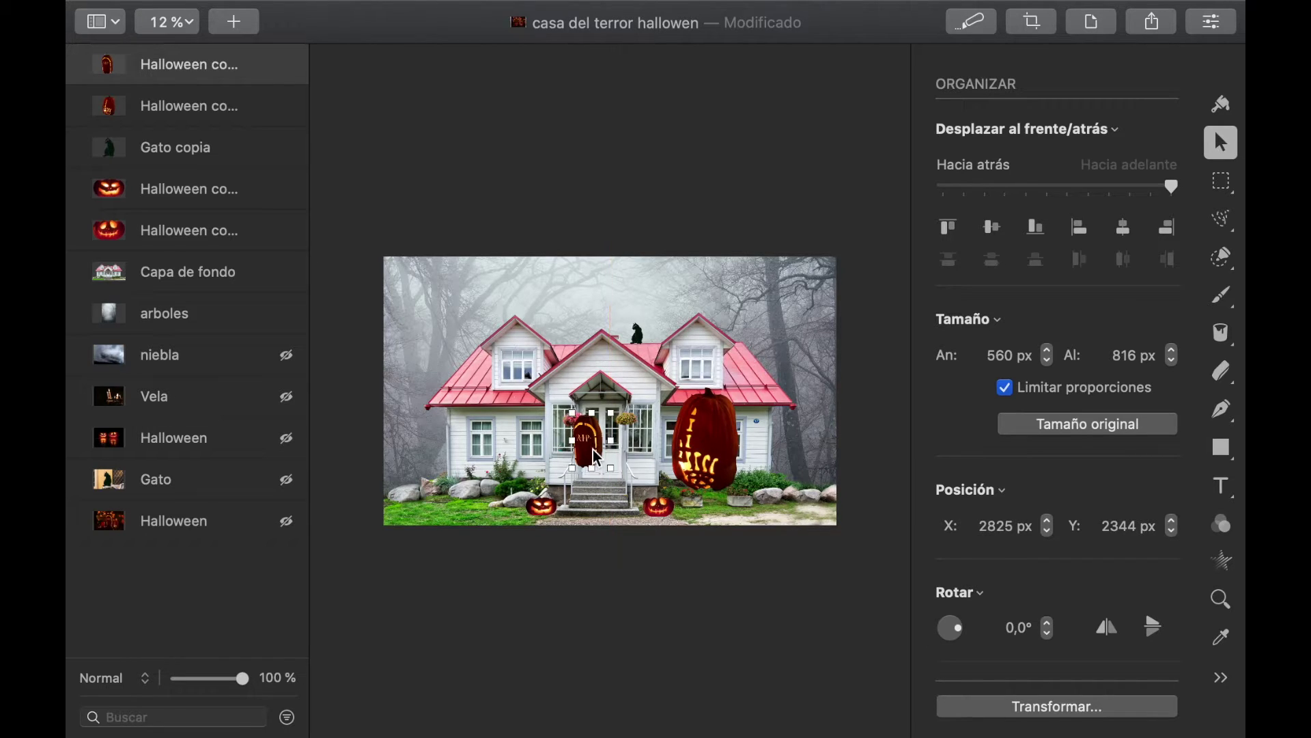
pyautogui.moveTo(598, 463); pyautogui.dragTo(798, 502)
pyautogui.moveTo(804, 452); pyautogui.dragTo(805, 463)
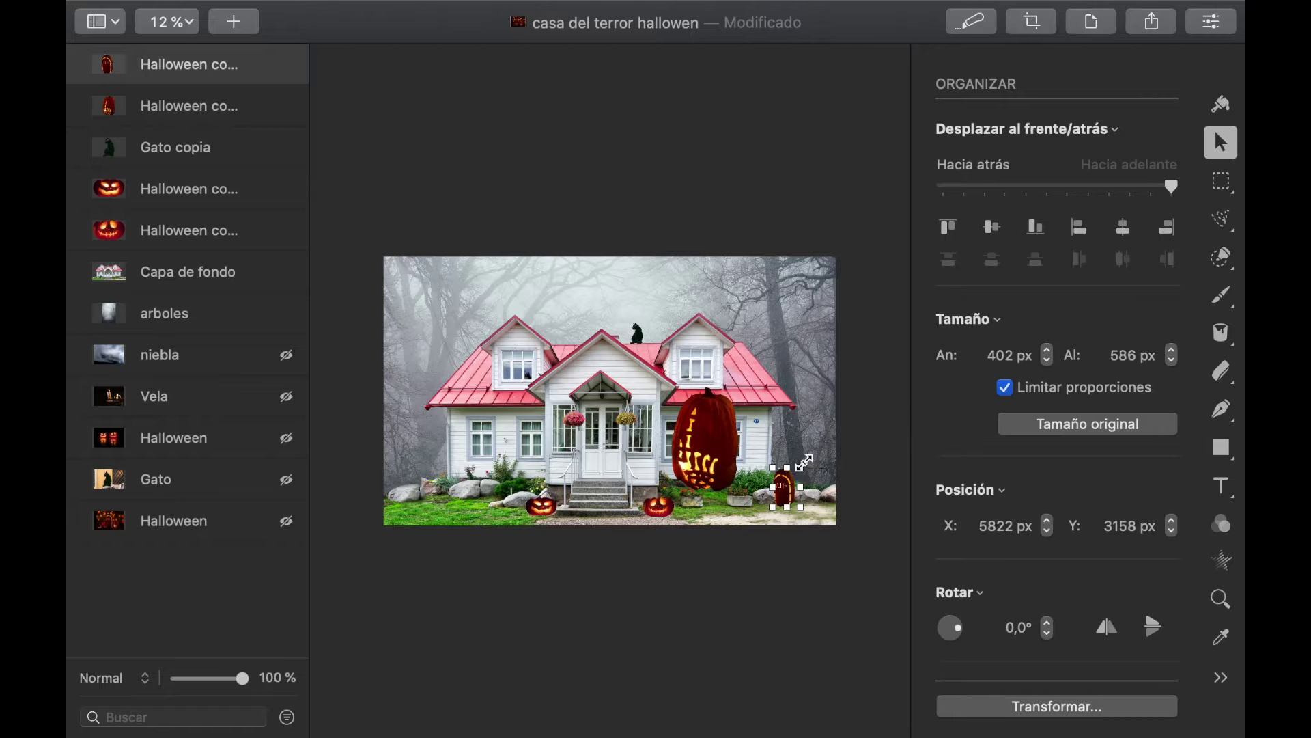
# Step: Shrink the large carved pumpkin and place the small pumpkin beside the R.I.P. pumpkin
pyautogui.click(168, 108)
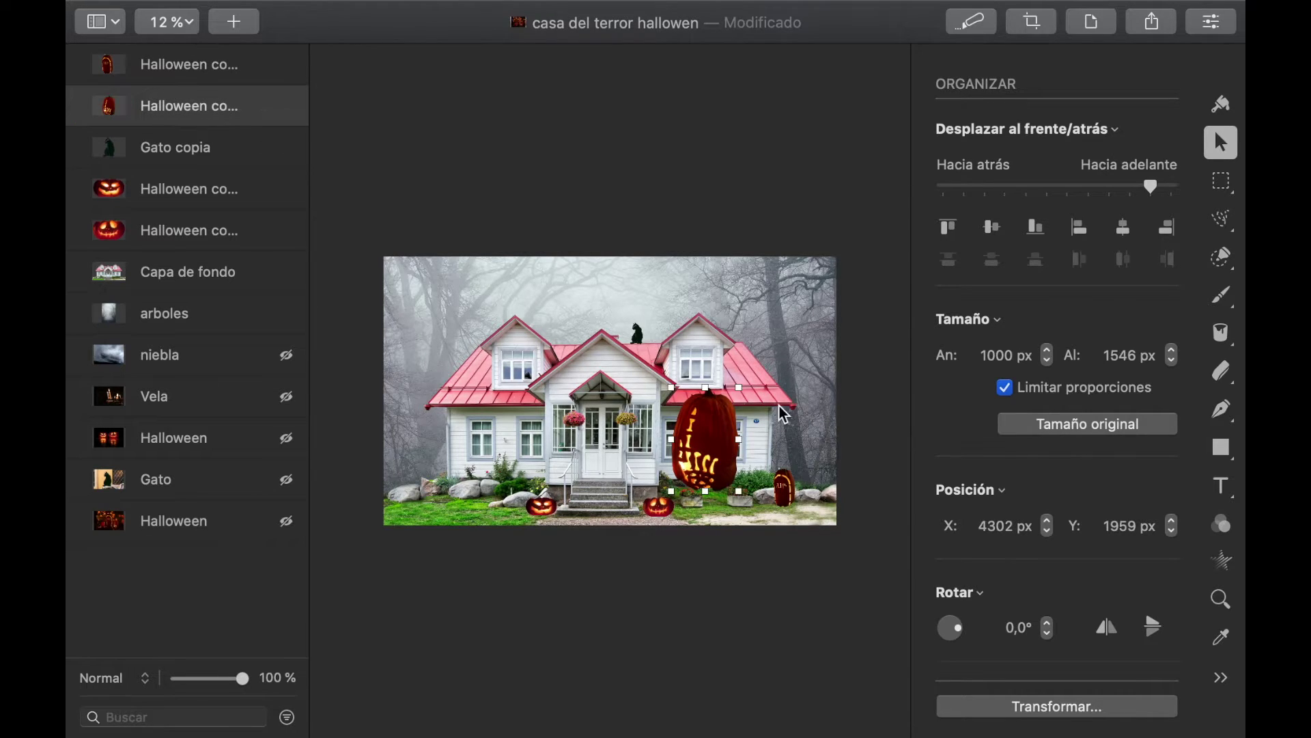
pyautogui.moveTo(740, 386); pyautogui.dragTo(810, 475)
pyautogui.scroll(5, 681, 480)
pyautogui.hscroll(5, 816, 481)
pyautogui.hscroll(3, 817, 482)
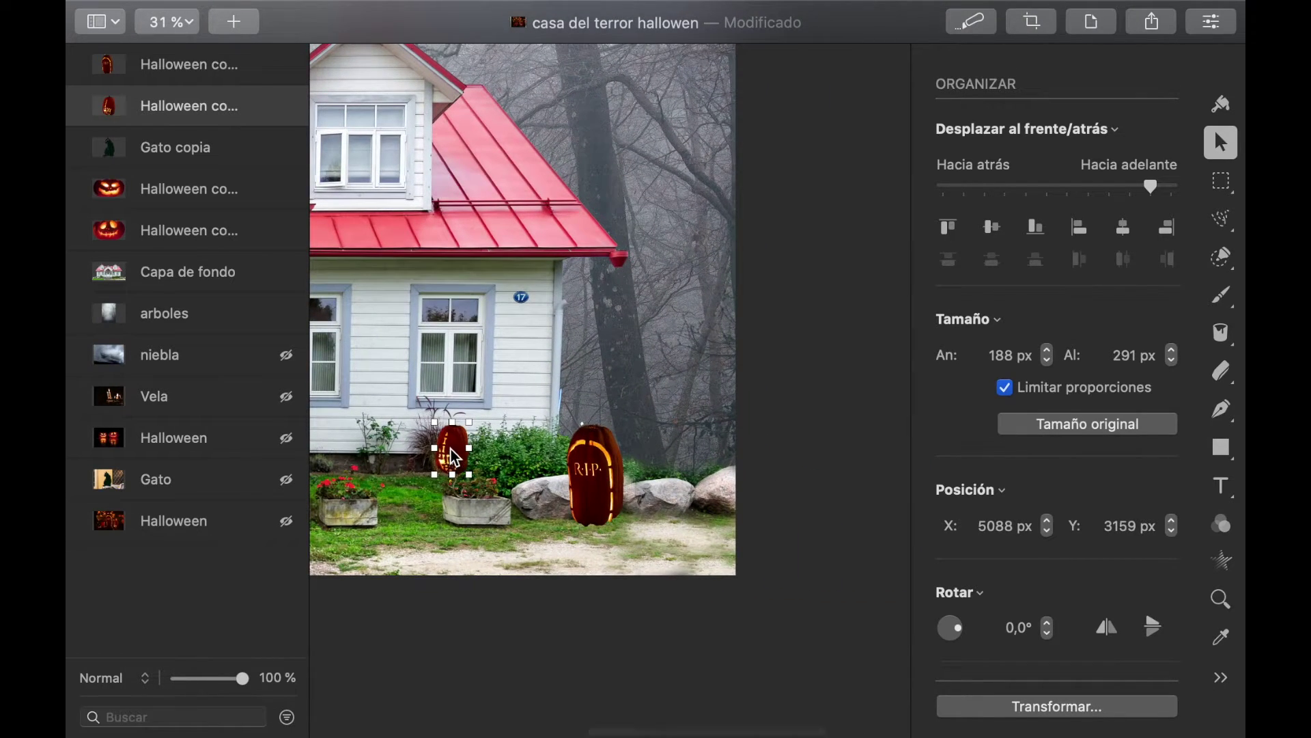
pyautogui.moveTo(454, 461); pyautogui.dragTo(666, 512)
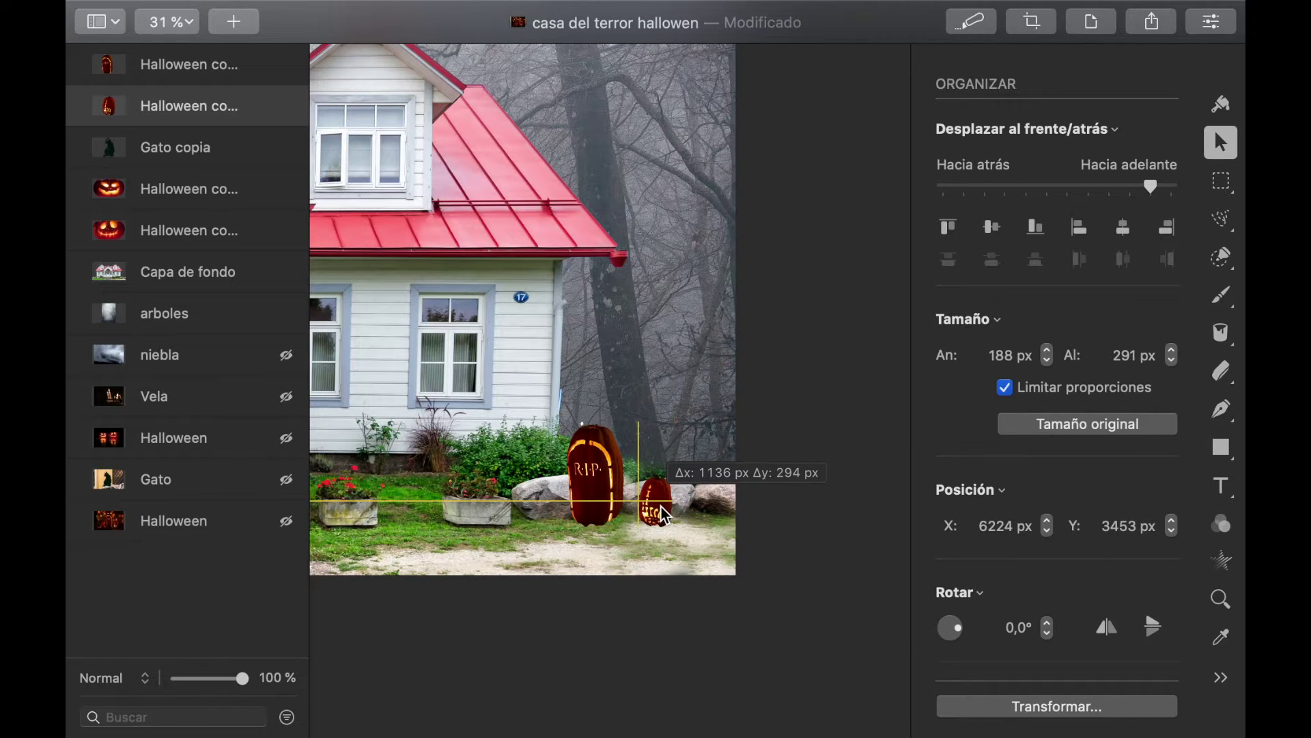
pyautogui.moveTo(666, 513); pyautogui.dragTo(666, 514)
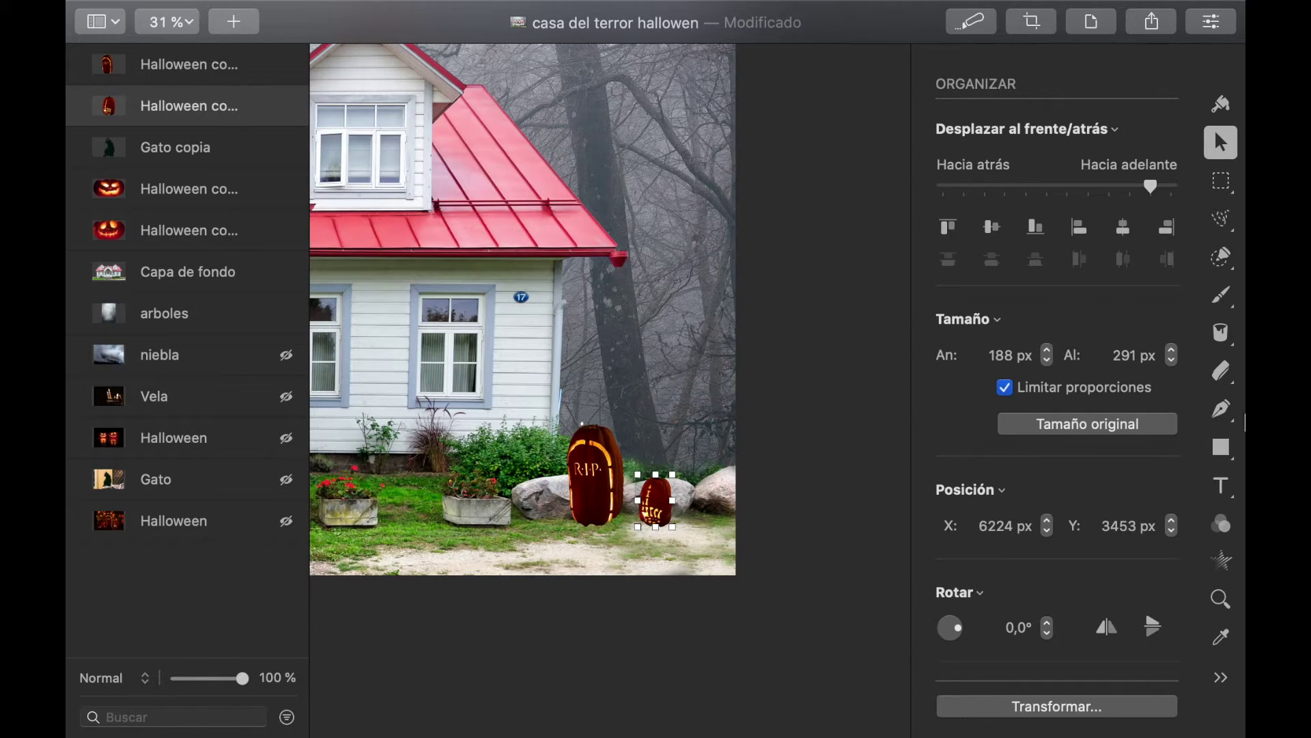
# Step: Set the eraser to the Suave 200 px brush with 100% softness
pyautogui.click(1226, 374)
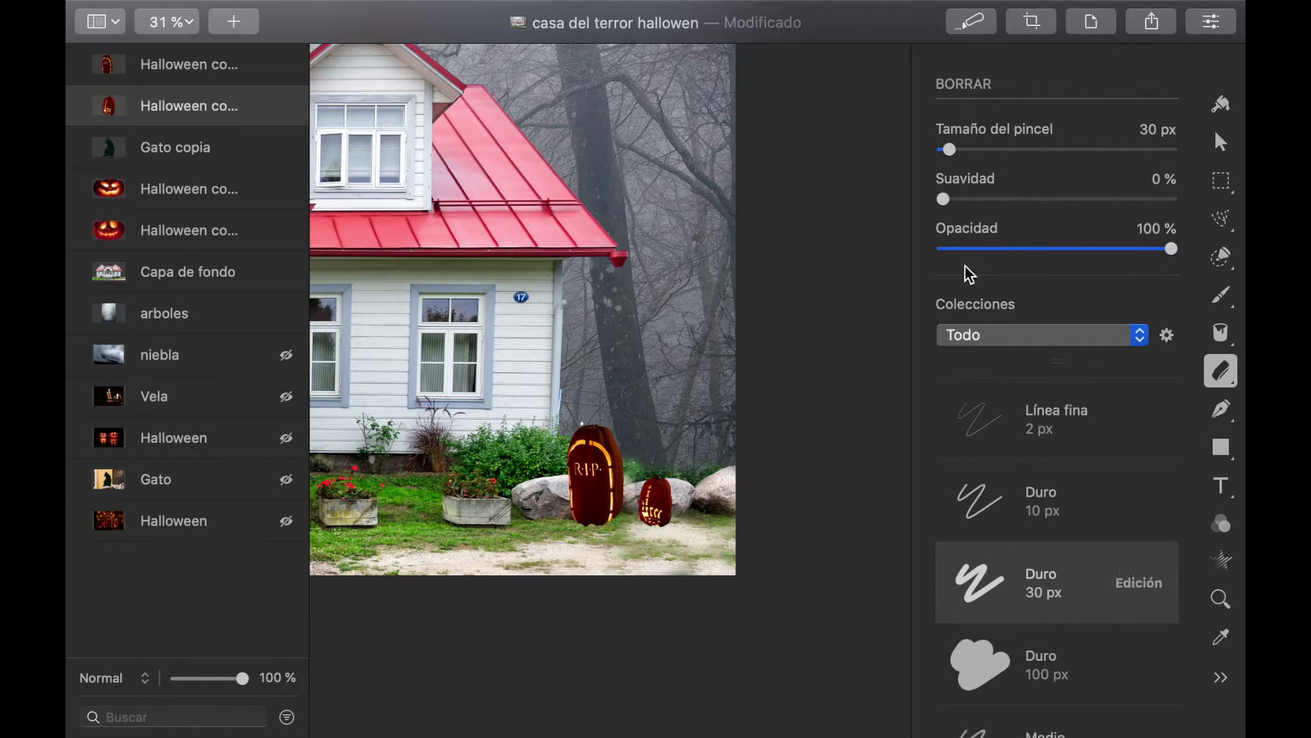
pyautogui.scroll(-3, 1077, 531)
pyautogui.scroll(-3, 1072, 530)
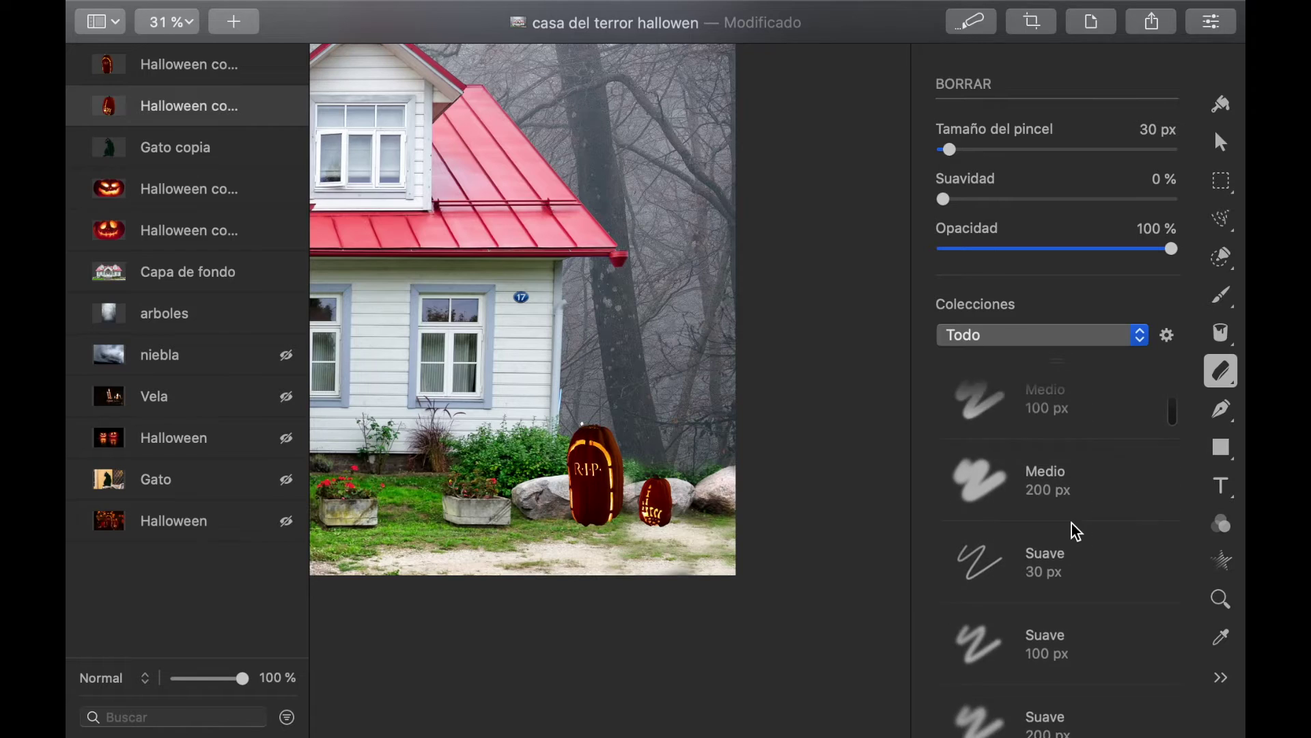
pyautogui.click(986, 478)
pyautogui.moveTo(1109, 200); pyautogui.dragTo(1185, 201)
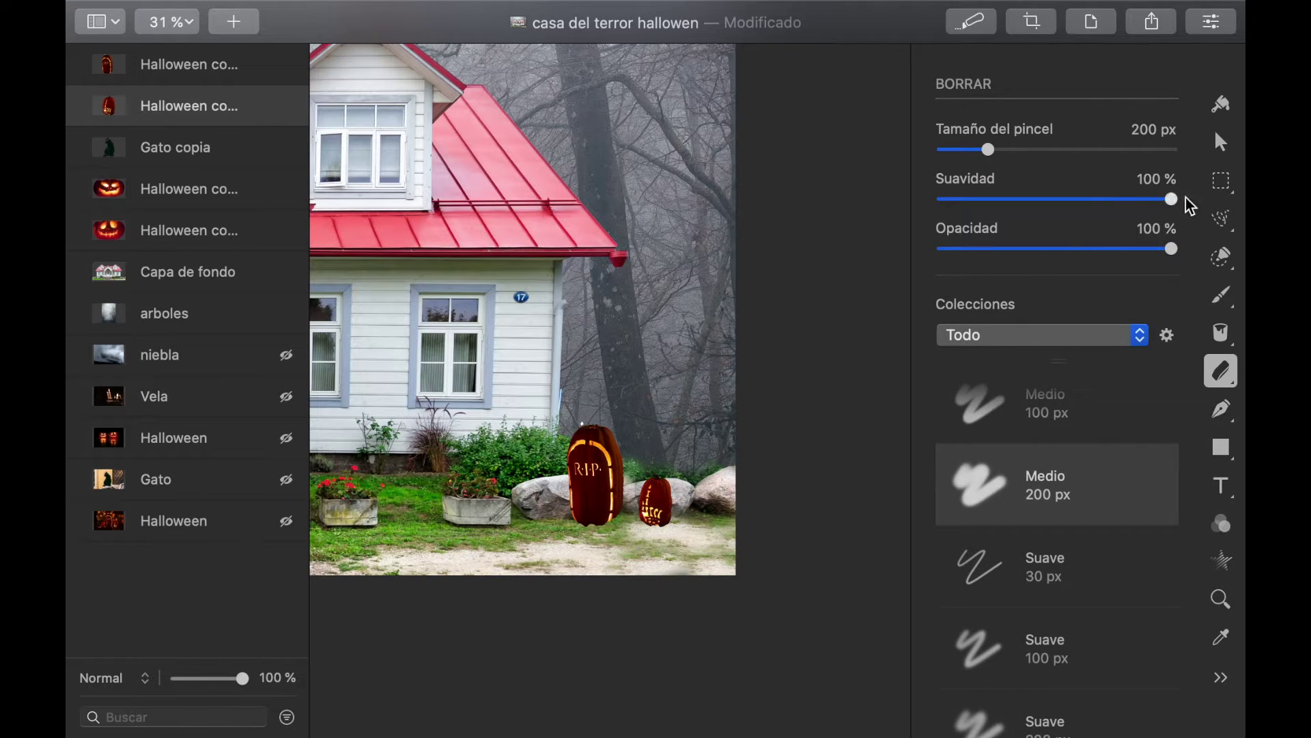
pyautogui.click(163, 63)
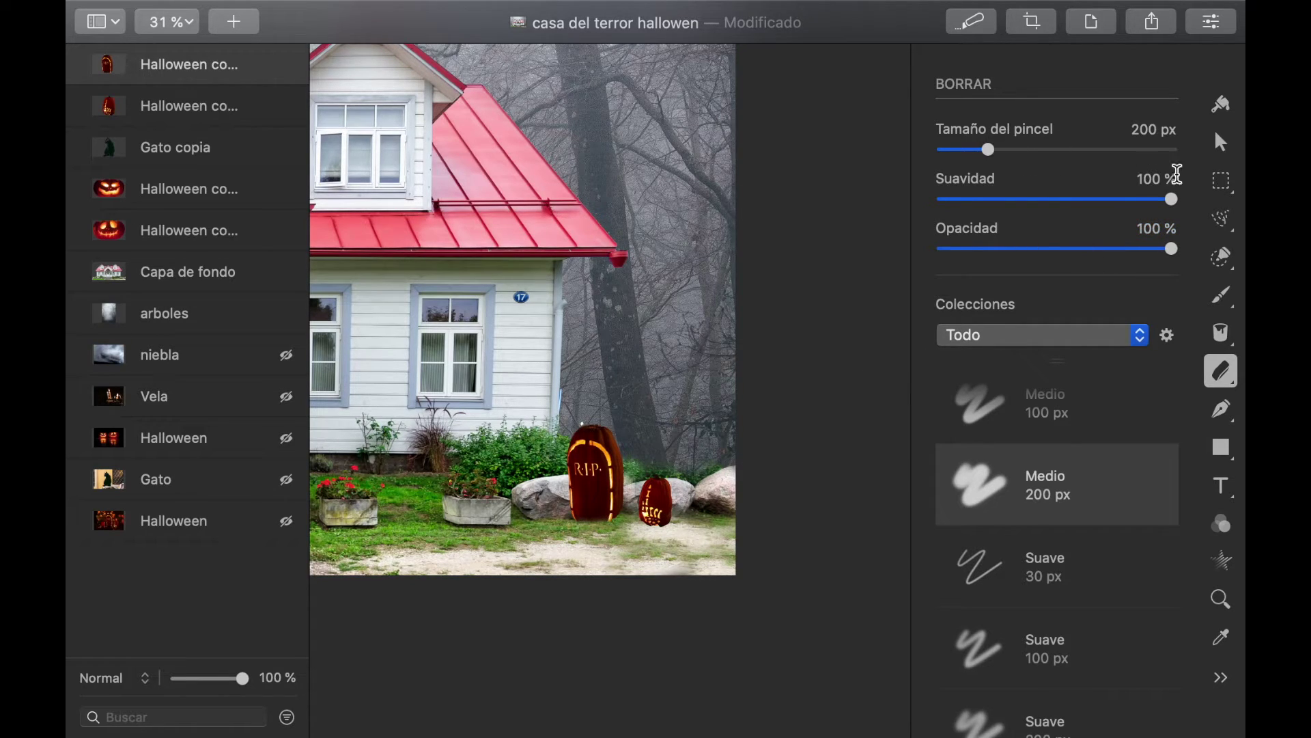
pyautogui.scroll(-3, 1007, 601)
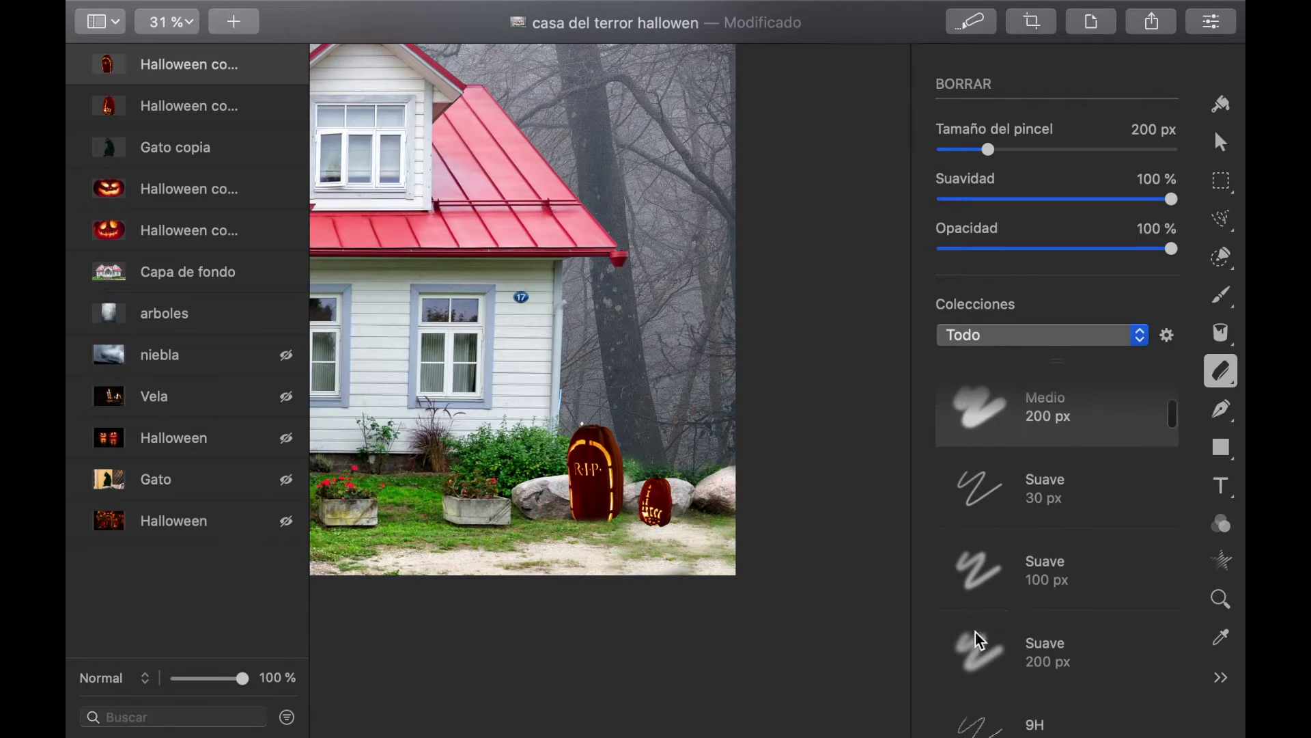
pyautogui.click(975, 655)
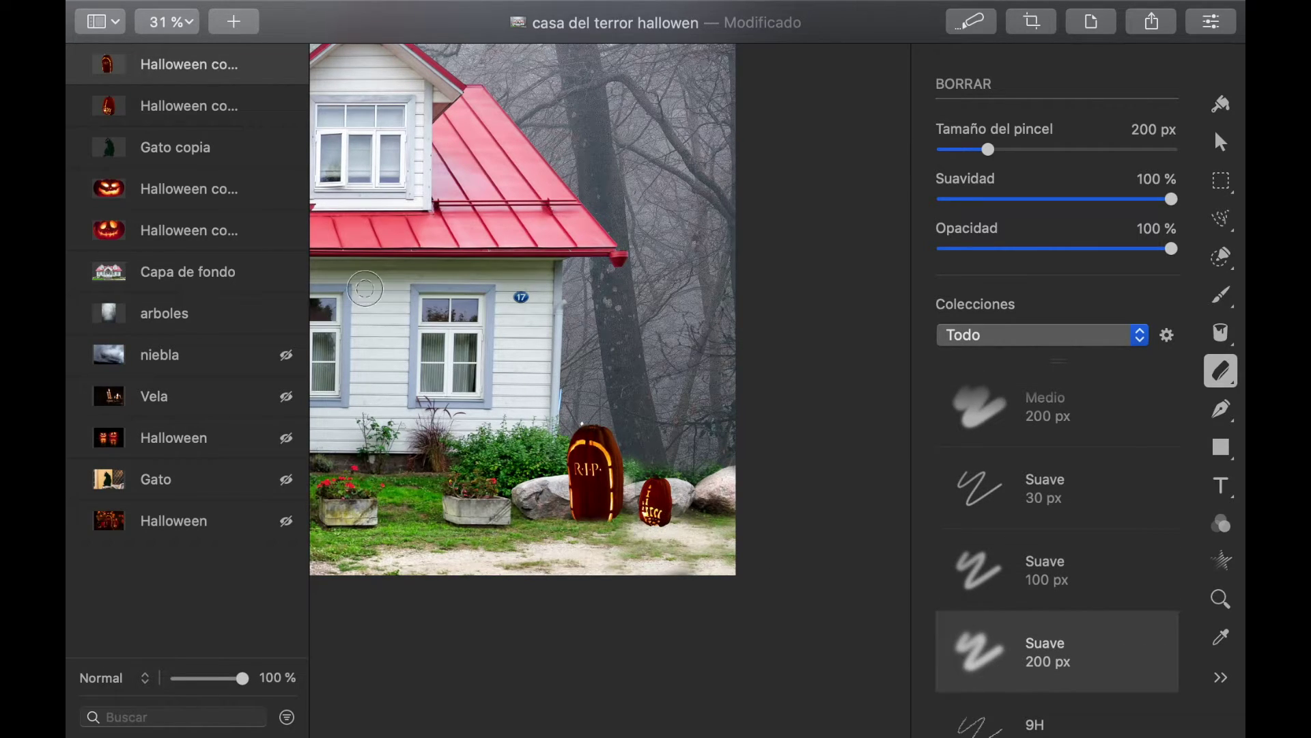
# Step: Select the second pumpkin layer and the two jack-o'-lantern layers
pyautogui.click(162, 108)
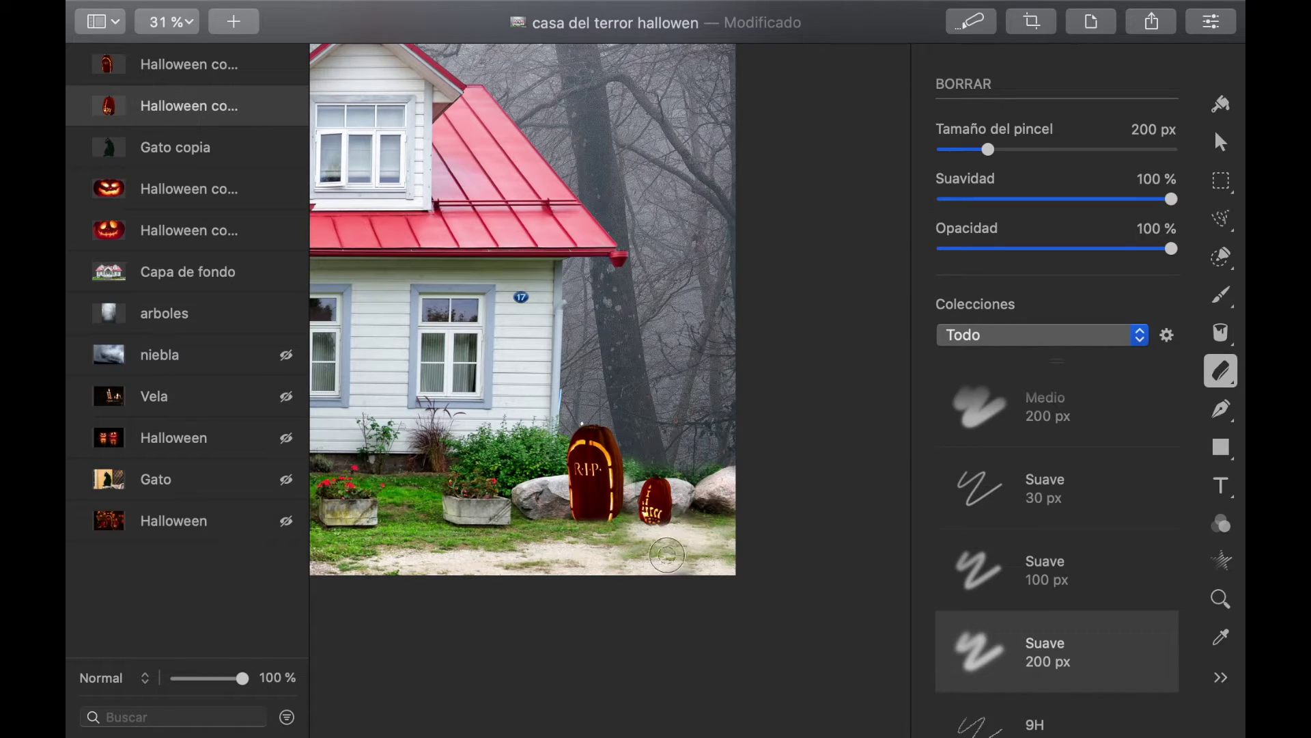
pyautogui.press('super+0')
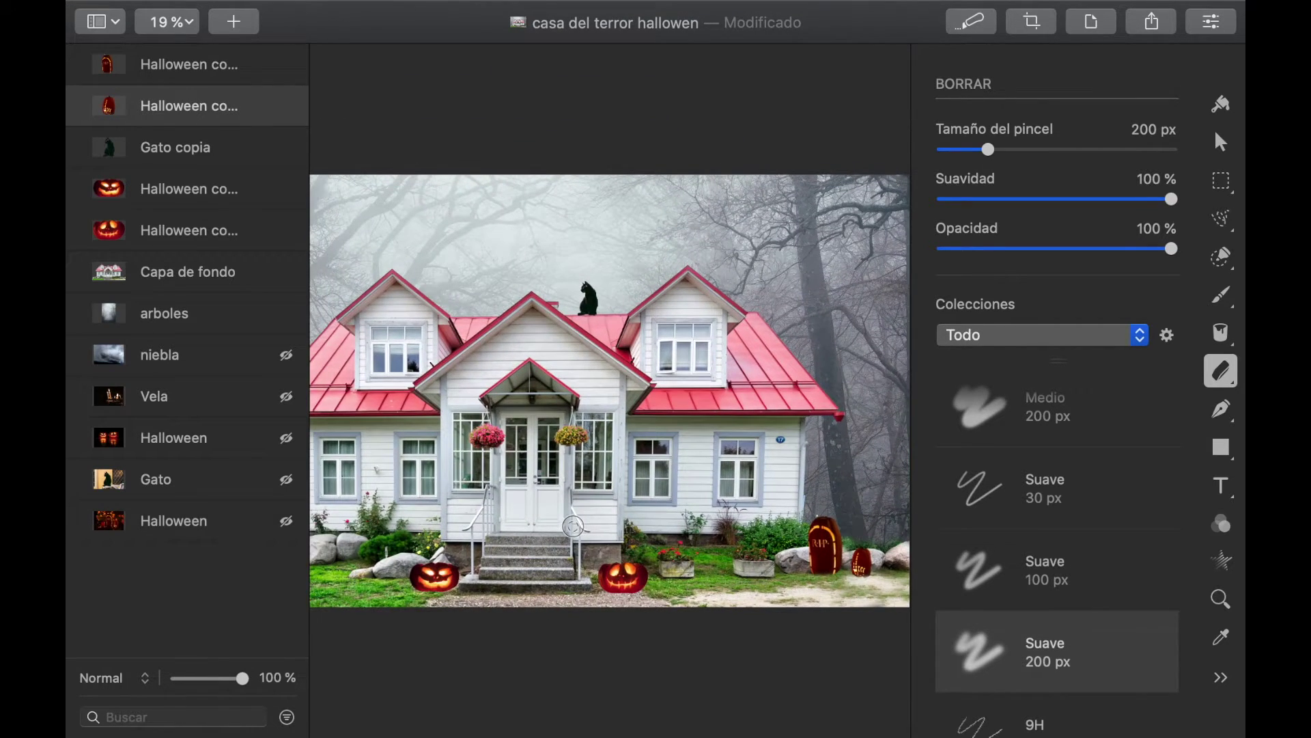
pyautogui.click(197, 195)
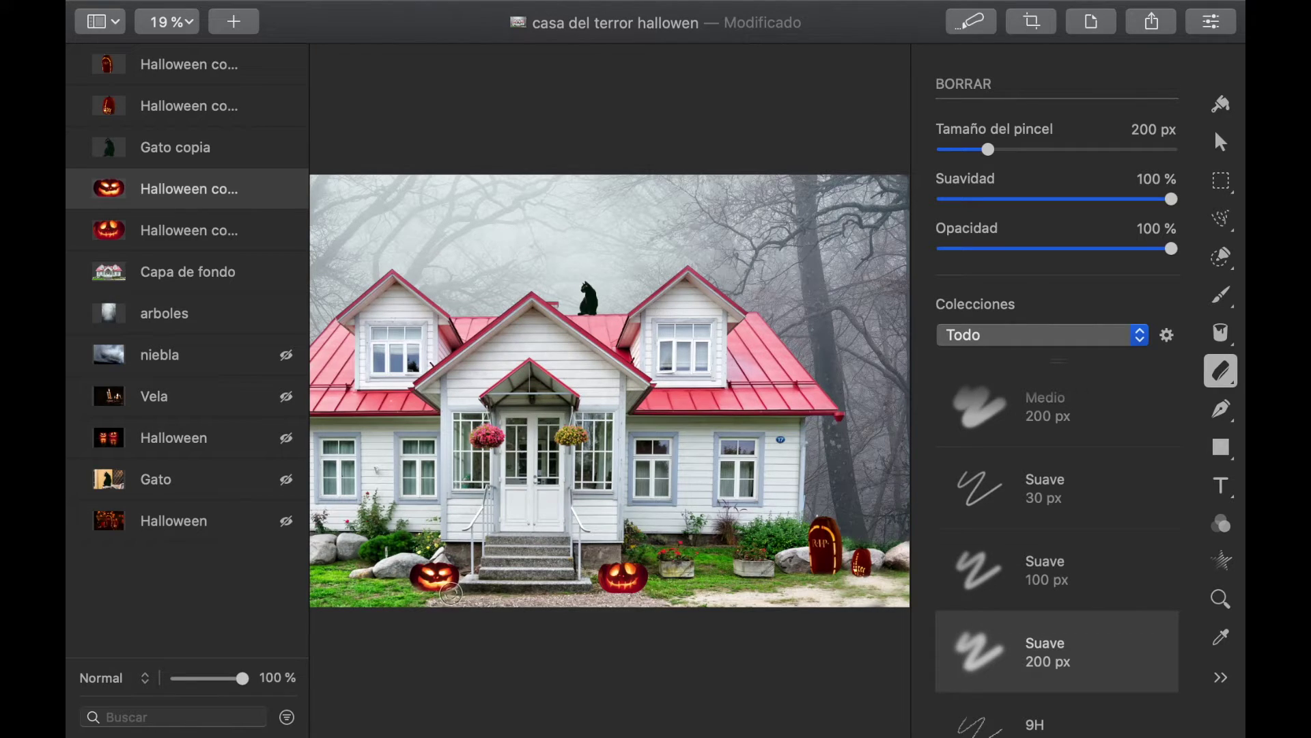
pyautogui.click(191, 234)
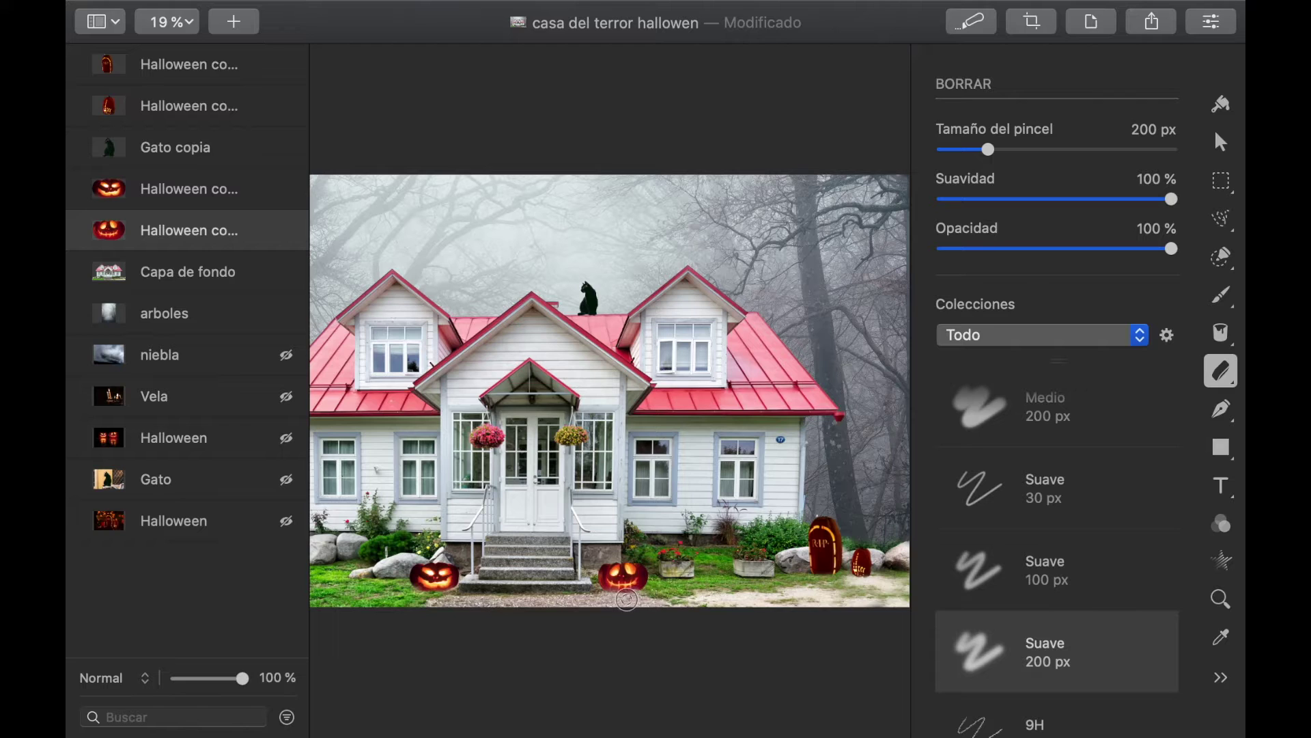
pyautogui.scroll(-2, 716, 555)
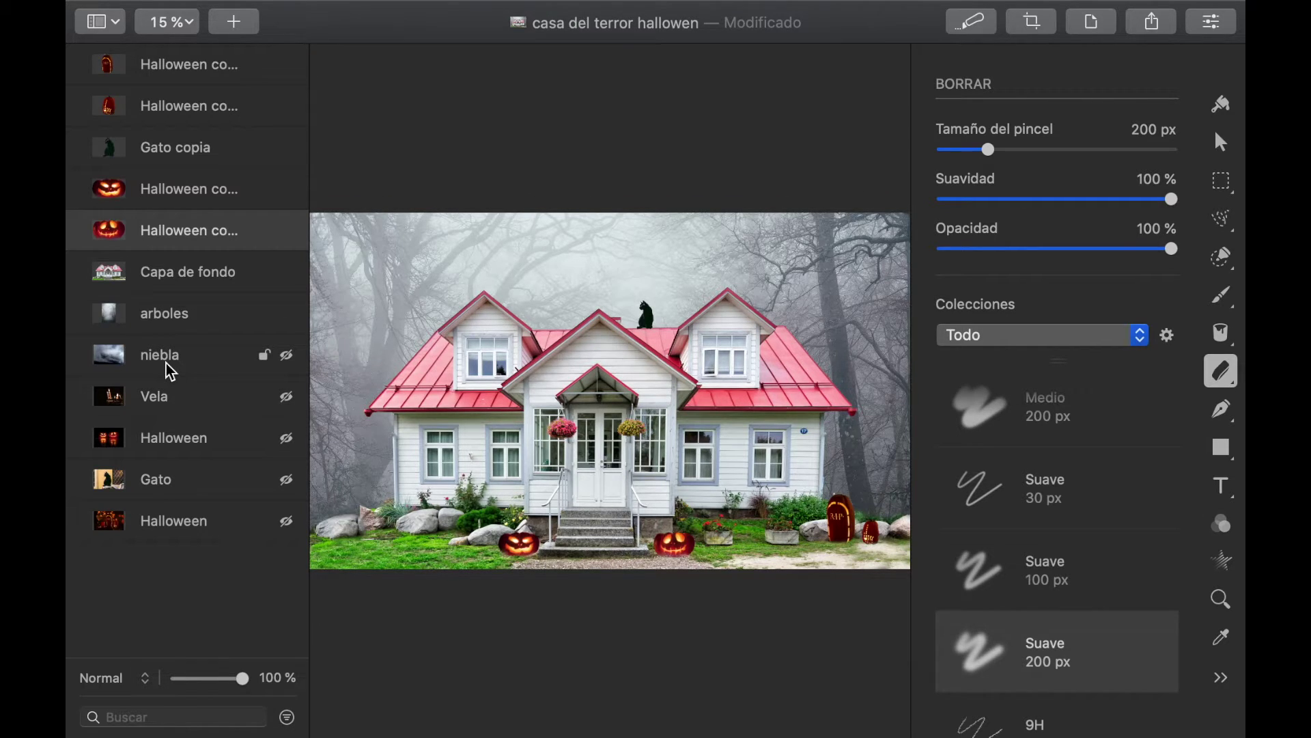
# Step: Make the Vela candle layer visible and move it to the top of the stack
pyautogui.click(157, 398)
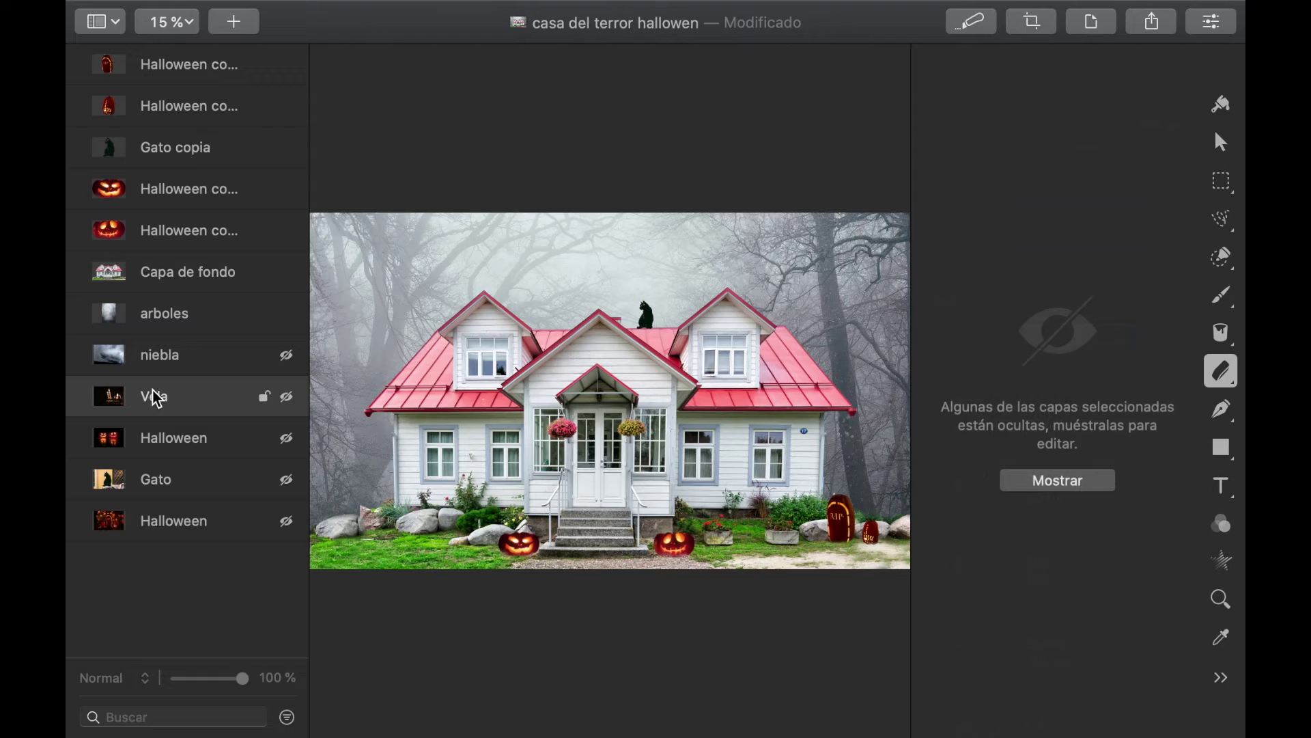
pyautogui.scroll(5, 559, 443)
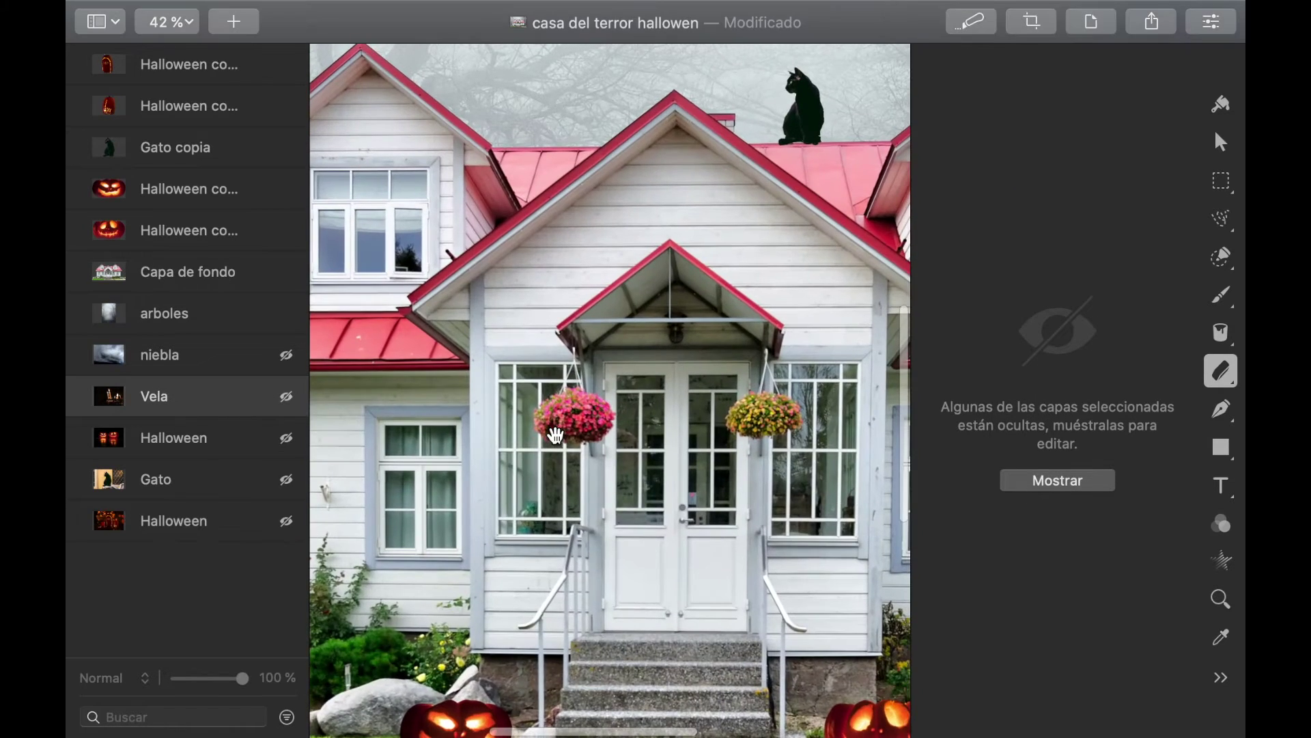
pyautogui.scroll(-5, 549, 395)
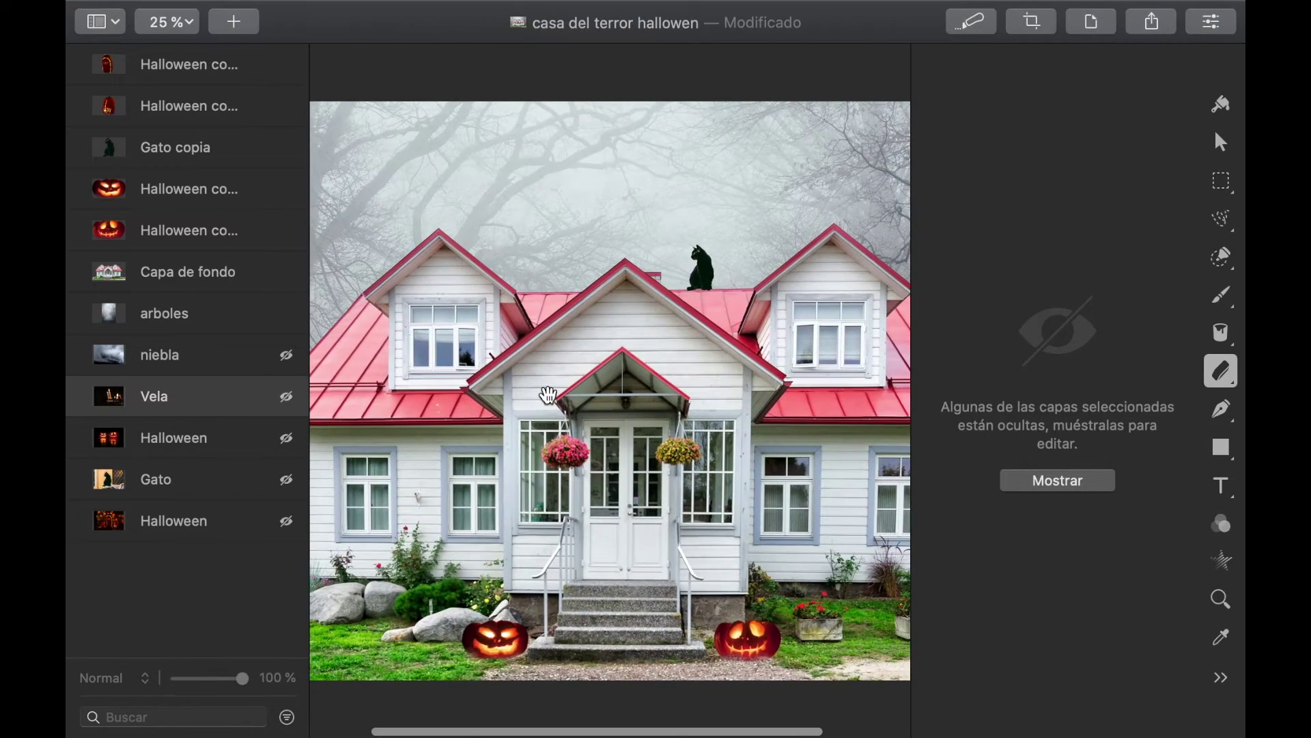
pyautogui.click(286, 397)
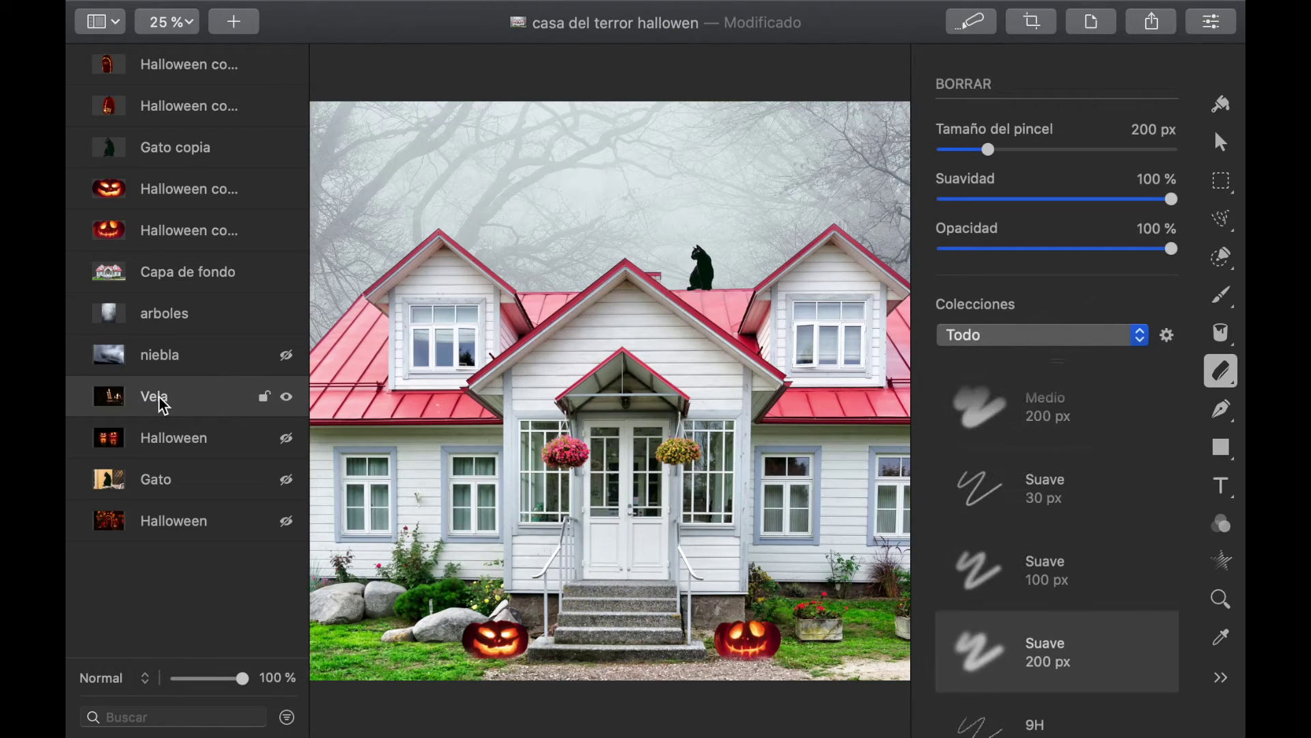
pyautogui.moveTo(161, 409); pyautogui.dragTo(166, 61)
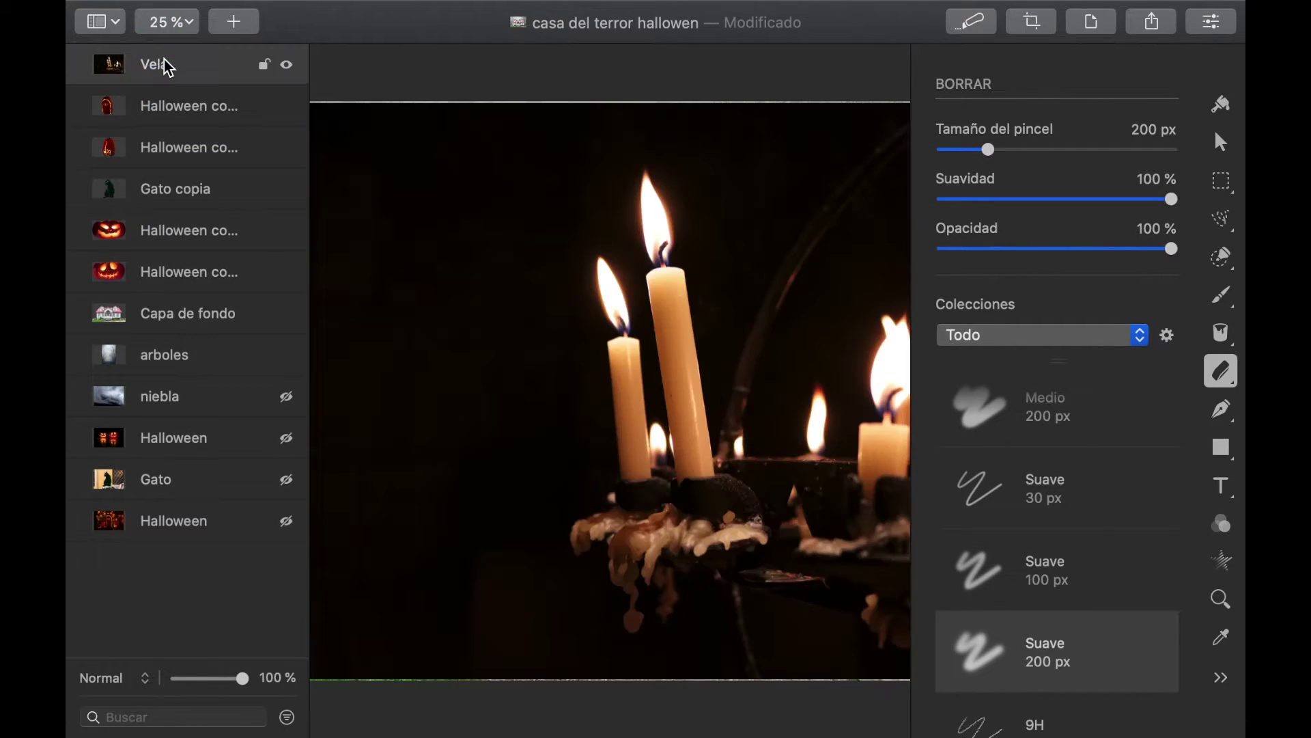
pyautogui.scroll(-3, 638, 302)
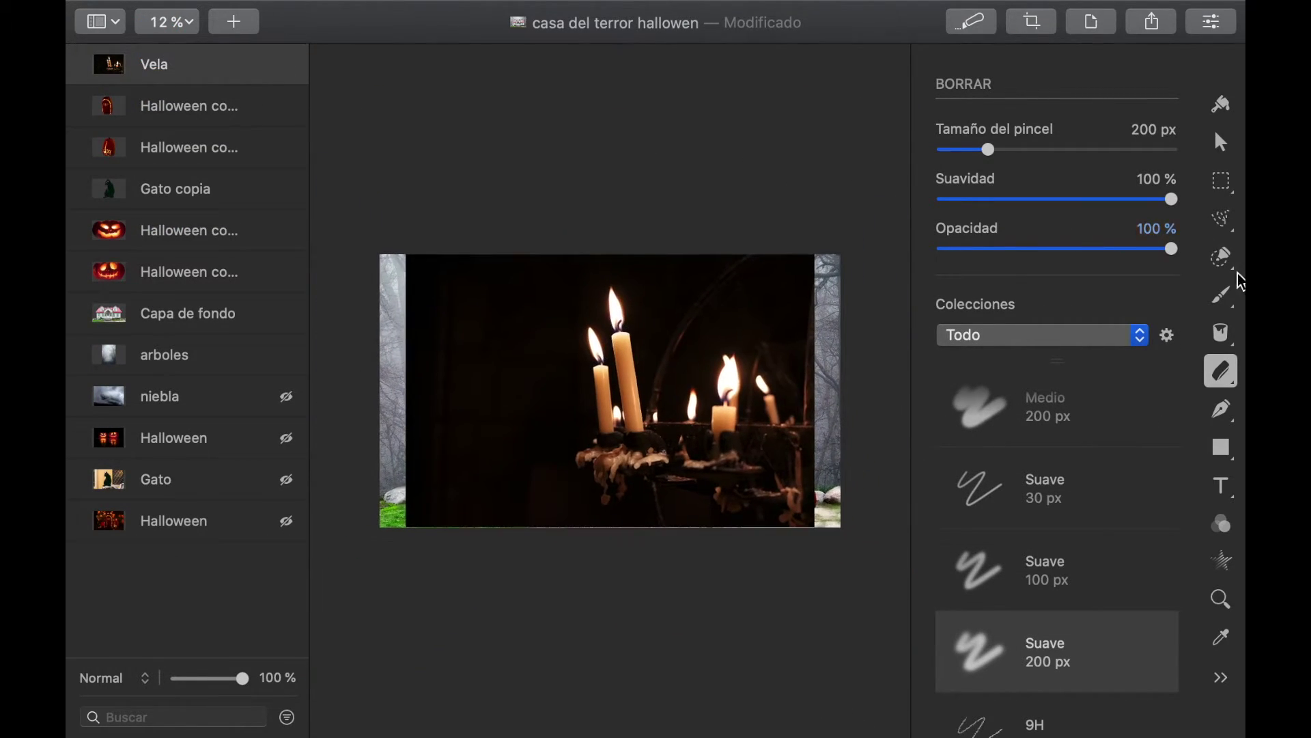
# Step: Quick-select the candles and their wax base, then copy them onto a new layer
pyautogui.click(1222, 257)
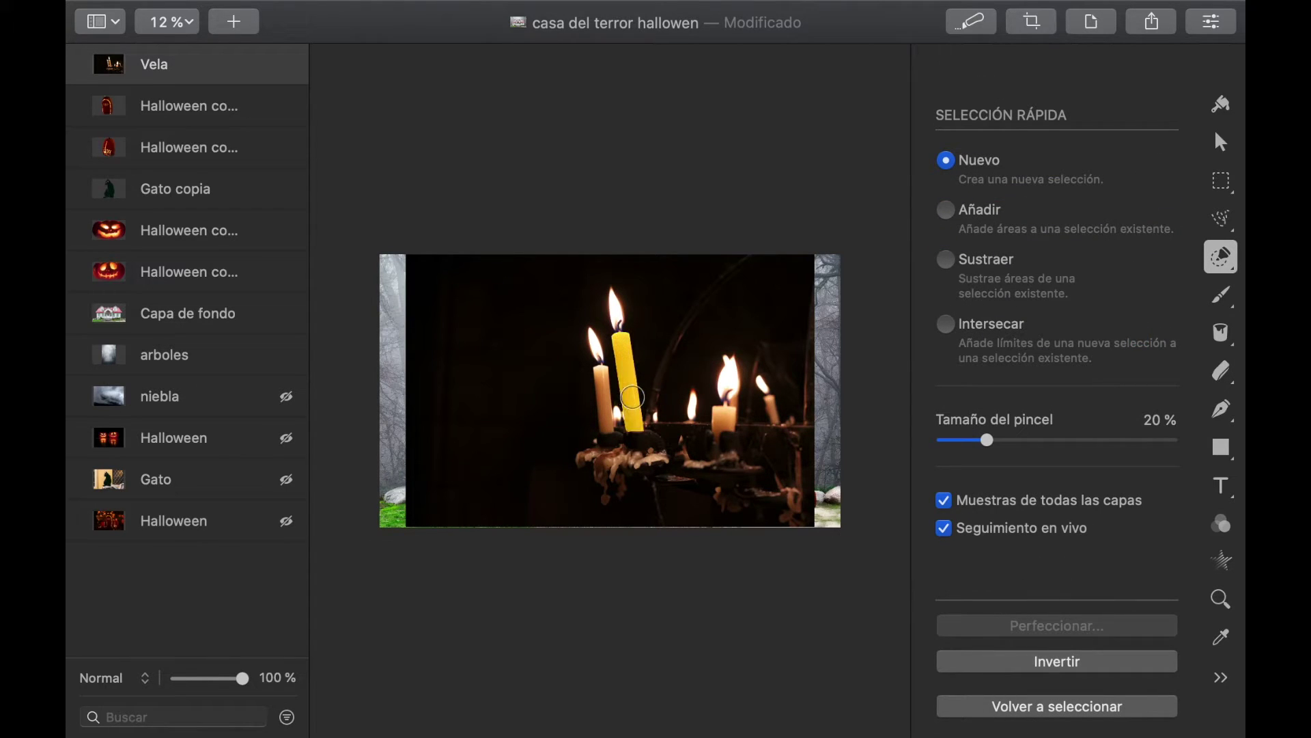
pyautogui.moveTo(632, 400); pyautogui.dragTo(624, 335)
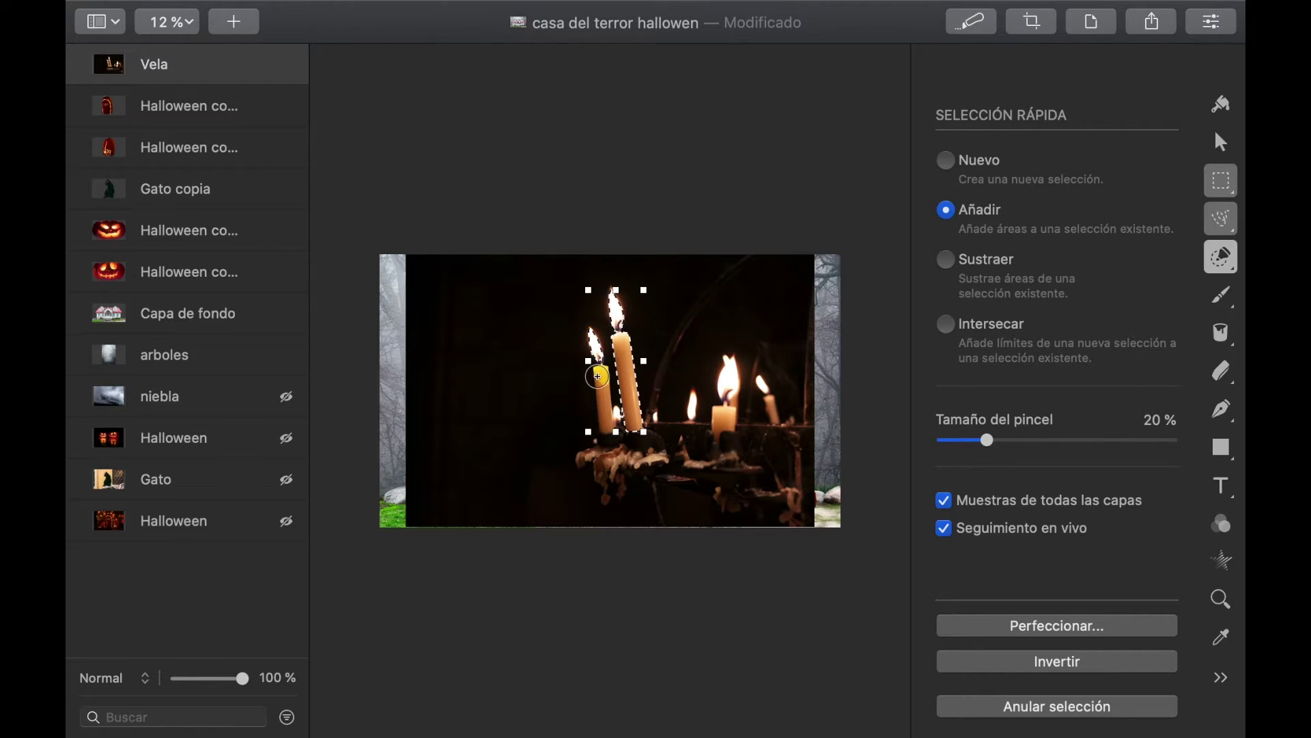
pyautogui.moveTo(598, 376)
pyautogui.mouseDown()
pyautogui.moveTo(602, 437)
pyautogui.moveTo(698, 446)
pyautogui.moveTo(725, 427)
pyautogui.moveTo(730, 376)
pyautogui.mouseUp()
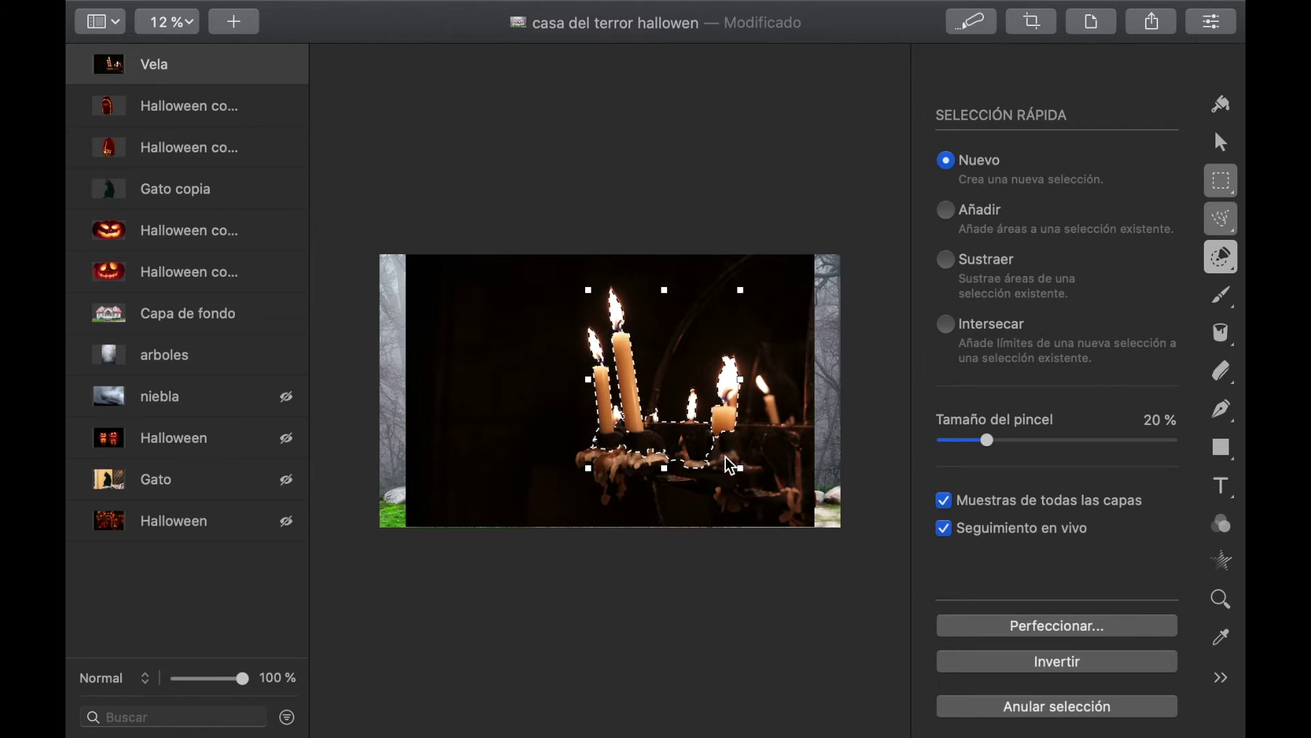
pyautogui.moveTo(655, 457)
pyautogui.mouseDown()
pyautogui.moveTo(630, 455)
pyautogui.moveTo(720, 467)
pyautogui.mouseUp()
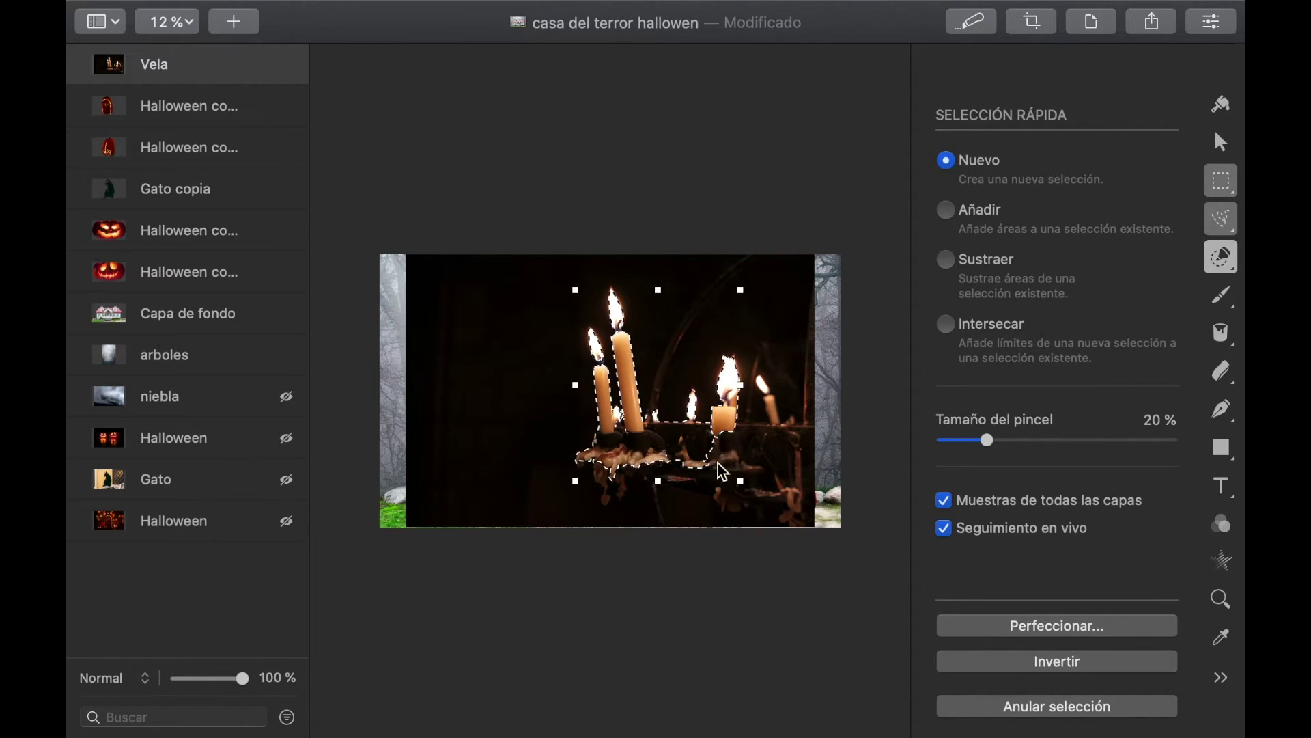
pyautogui.rightClick(664, 434)
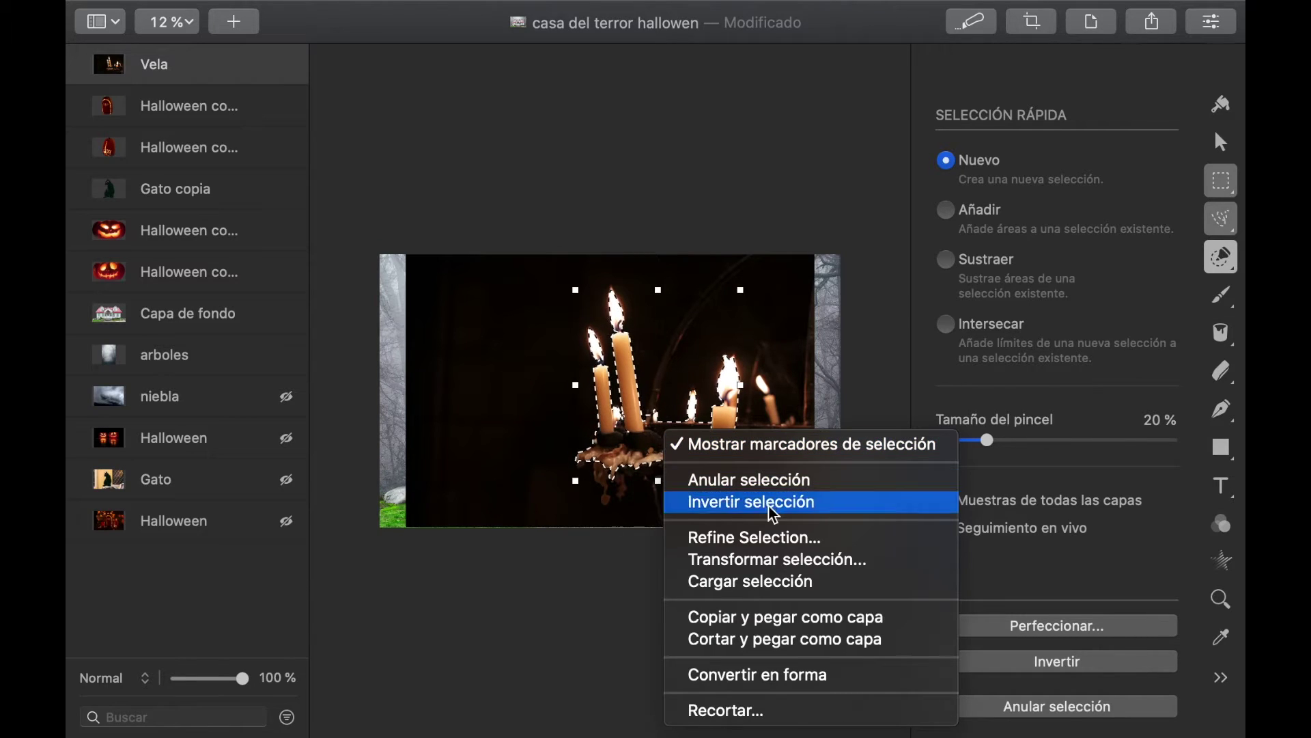
pyautogui.click(738, 623)
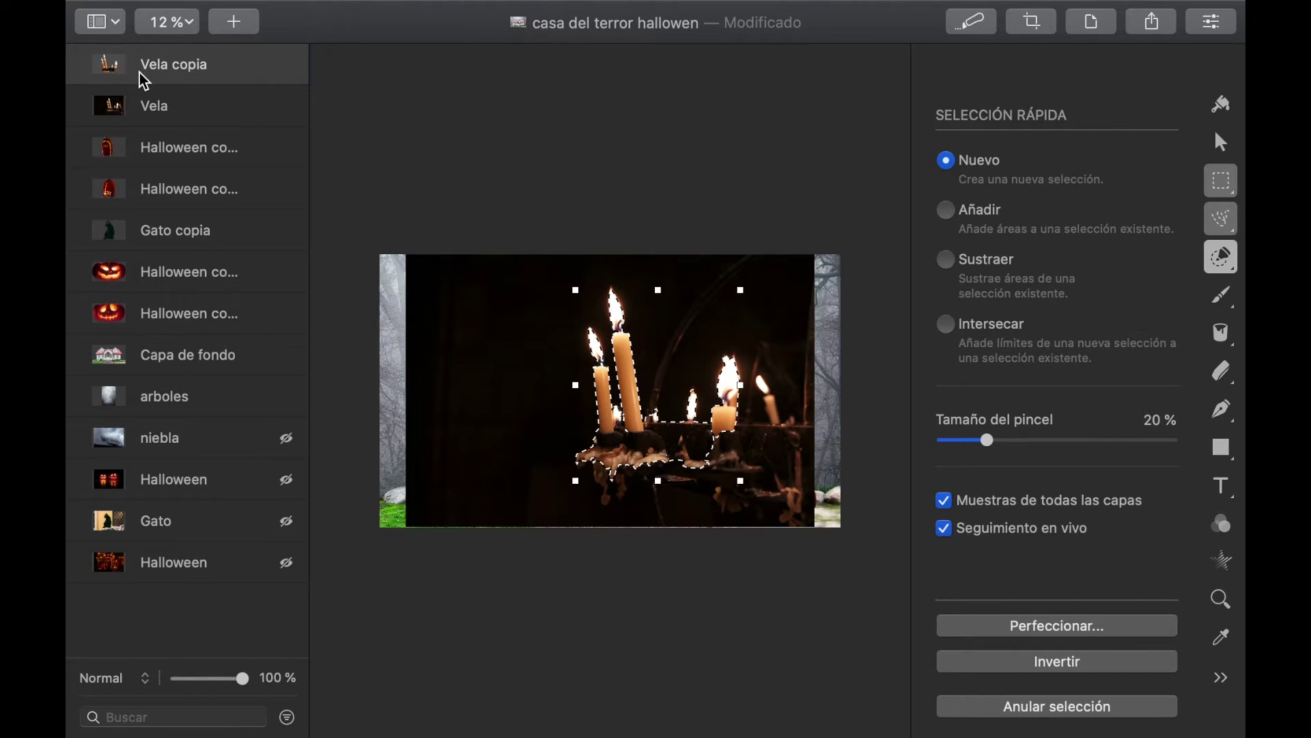
# Step: Move the original Vela layer to the bottom and bring up the canvas selection options
pyautogui.click(153, 106)
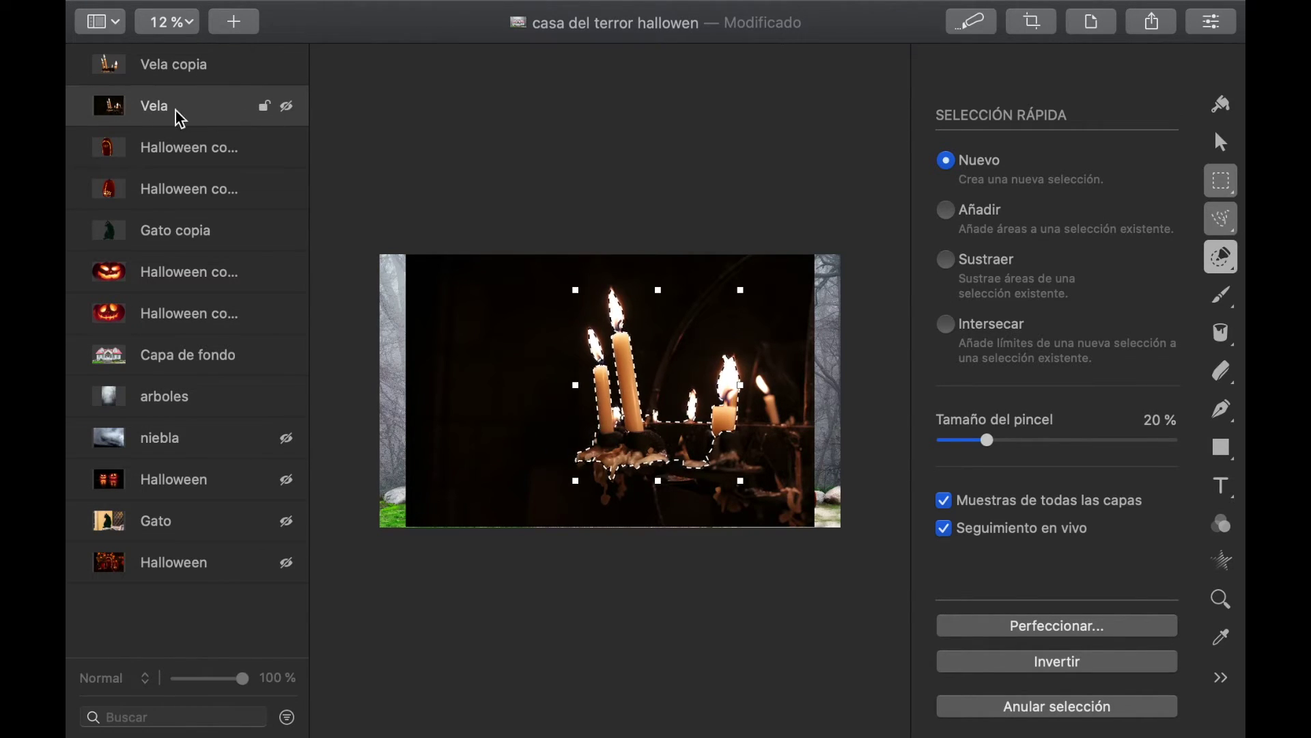
pyautogui.moveTo(181, 120); pyautogui.dragTo(176, 554)
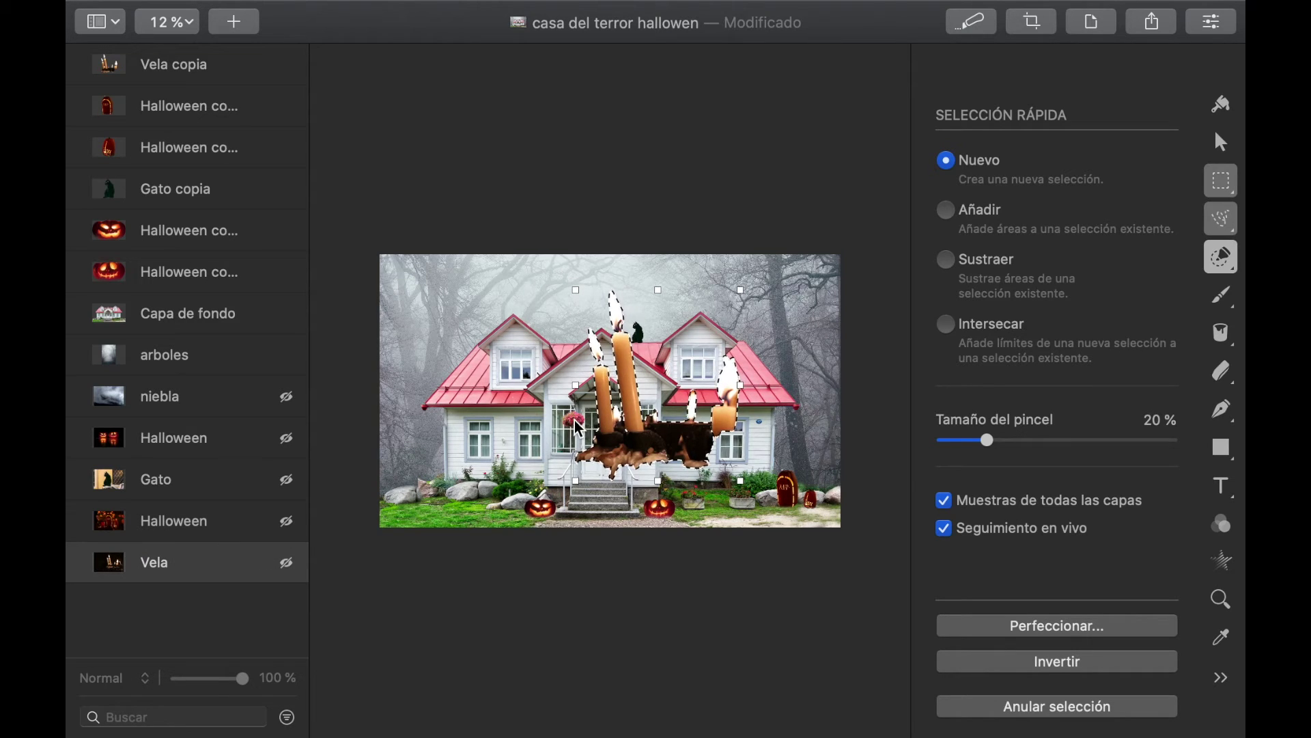
pyautogui.scroll(2, 579, 427)
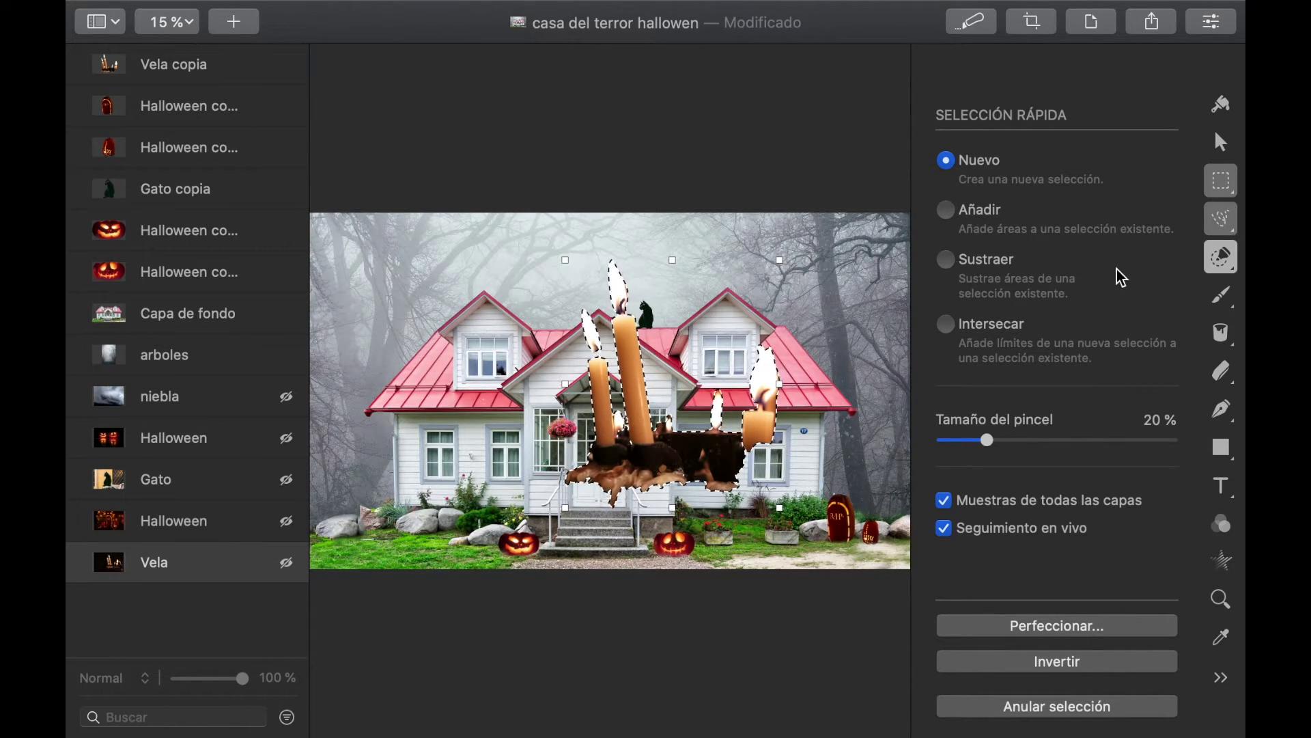
pyautogui.press('v')
pyautogui.click(1217, 183)
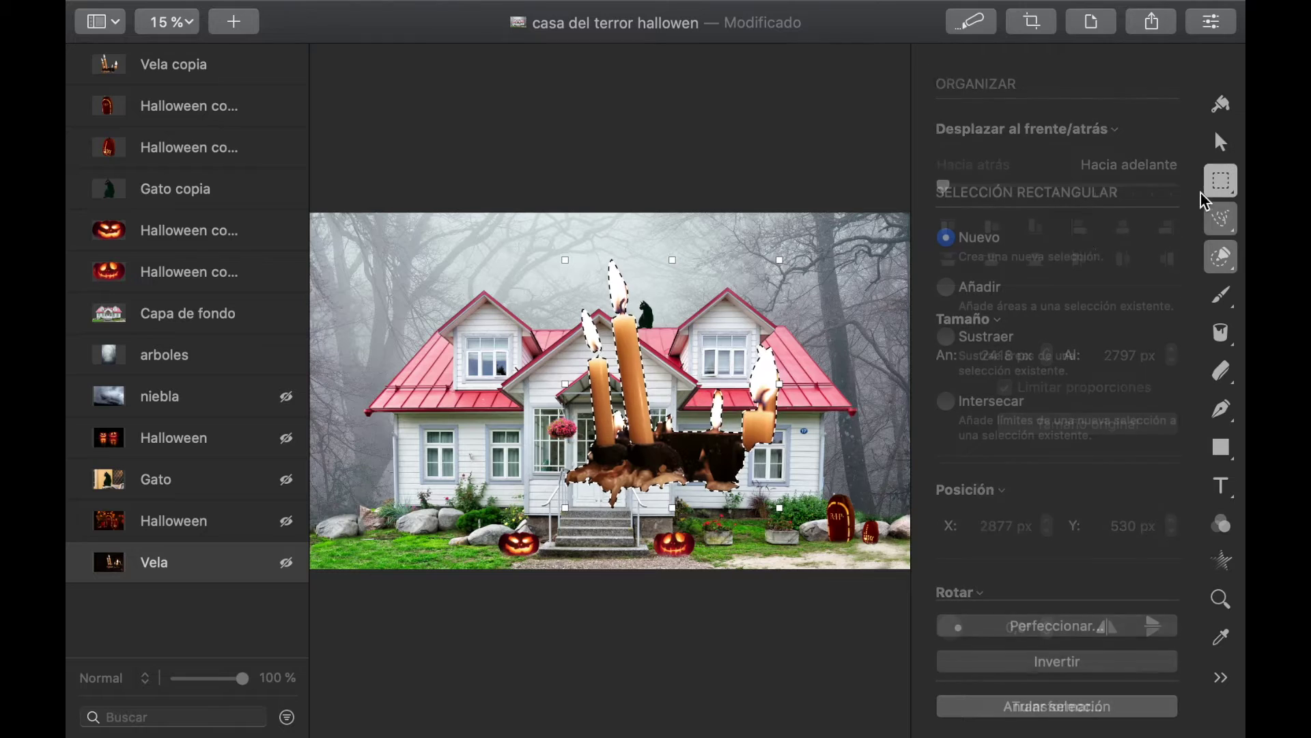
pyautogui.rightClick(680, 411)
# Step: Clear the candle selection and return to the Arrange tool
pyautogui.click(736, 469)
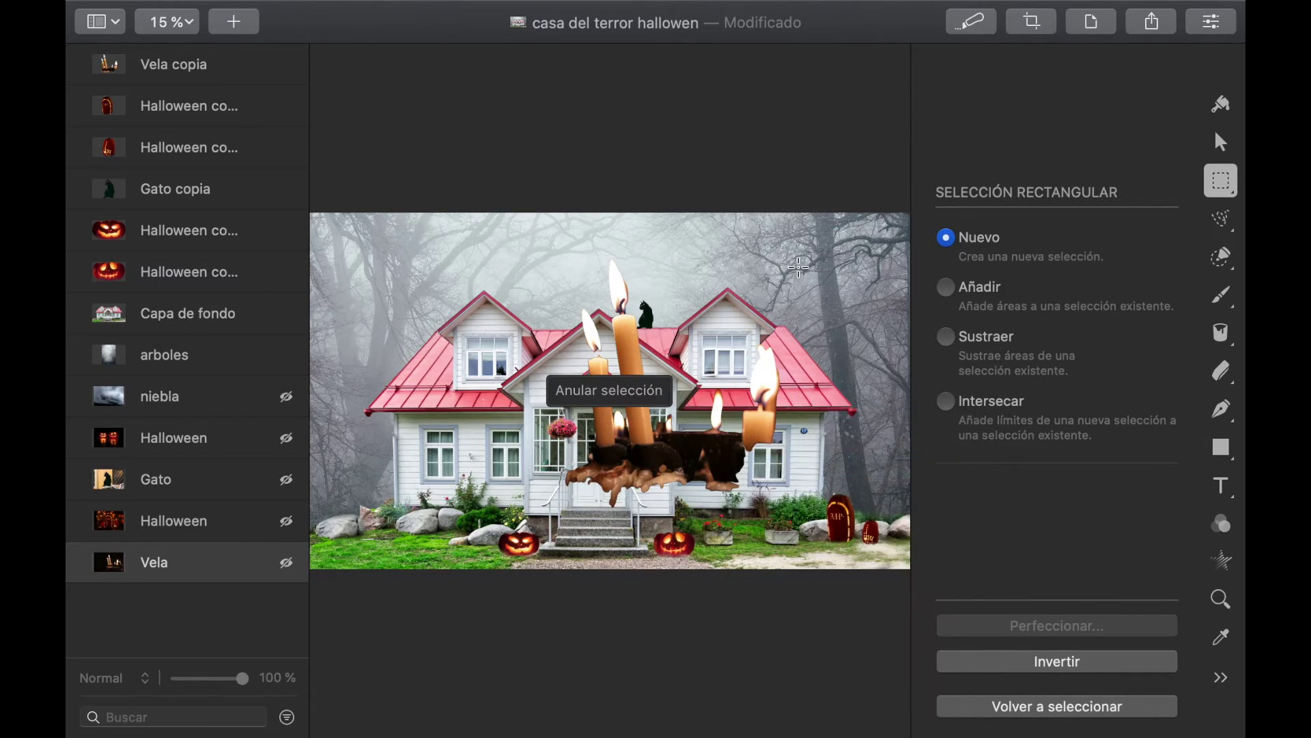
pyautogui.click(1223, 142)
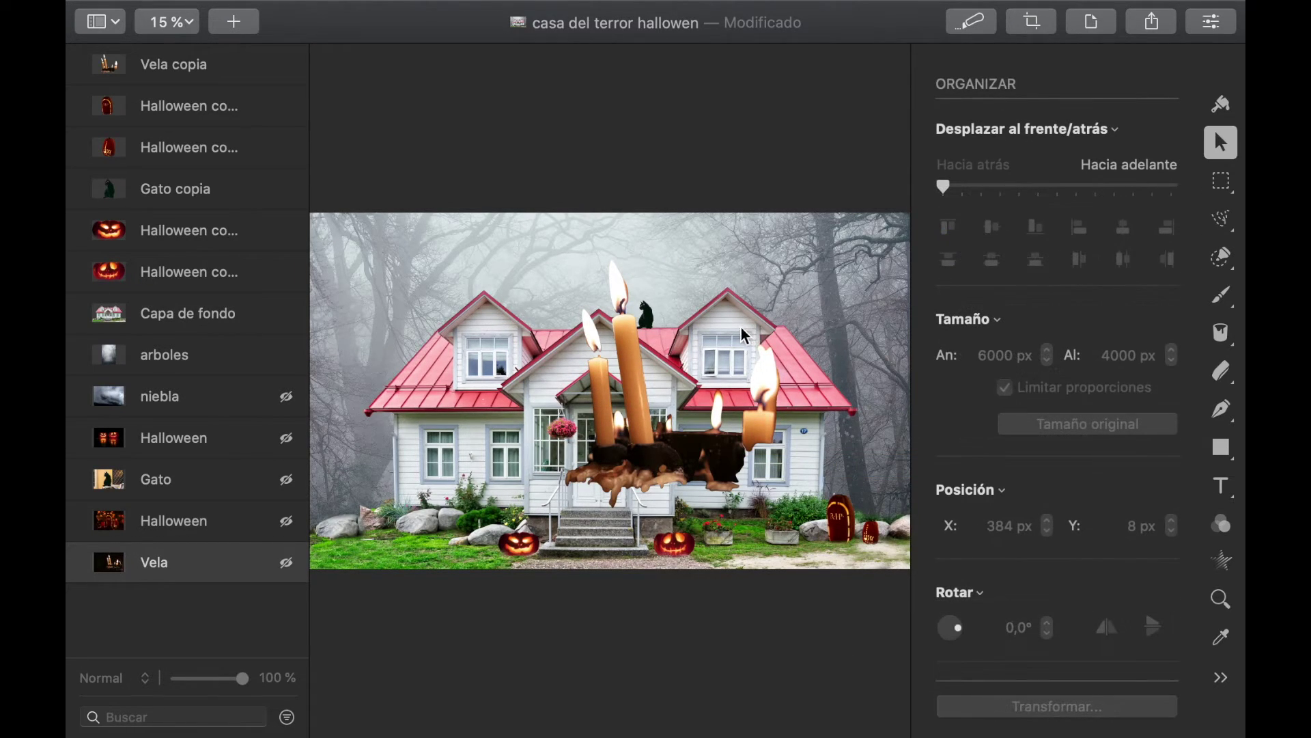
pyautogui.click(1221, 141)
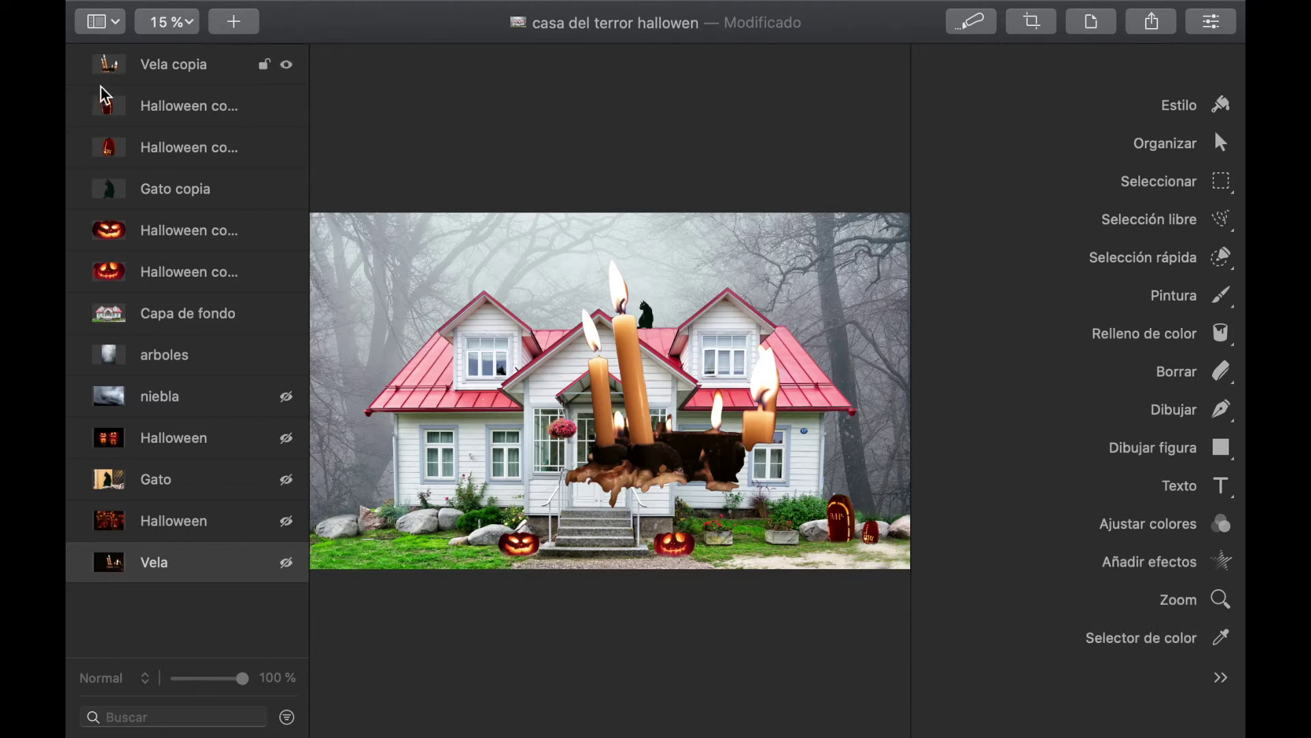
# Step: Shrink Vela copia to about 342 × 395 px and set it on the left hanging basket
pyautogui.click(176, 68)
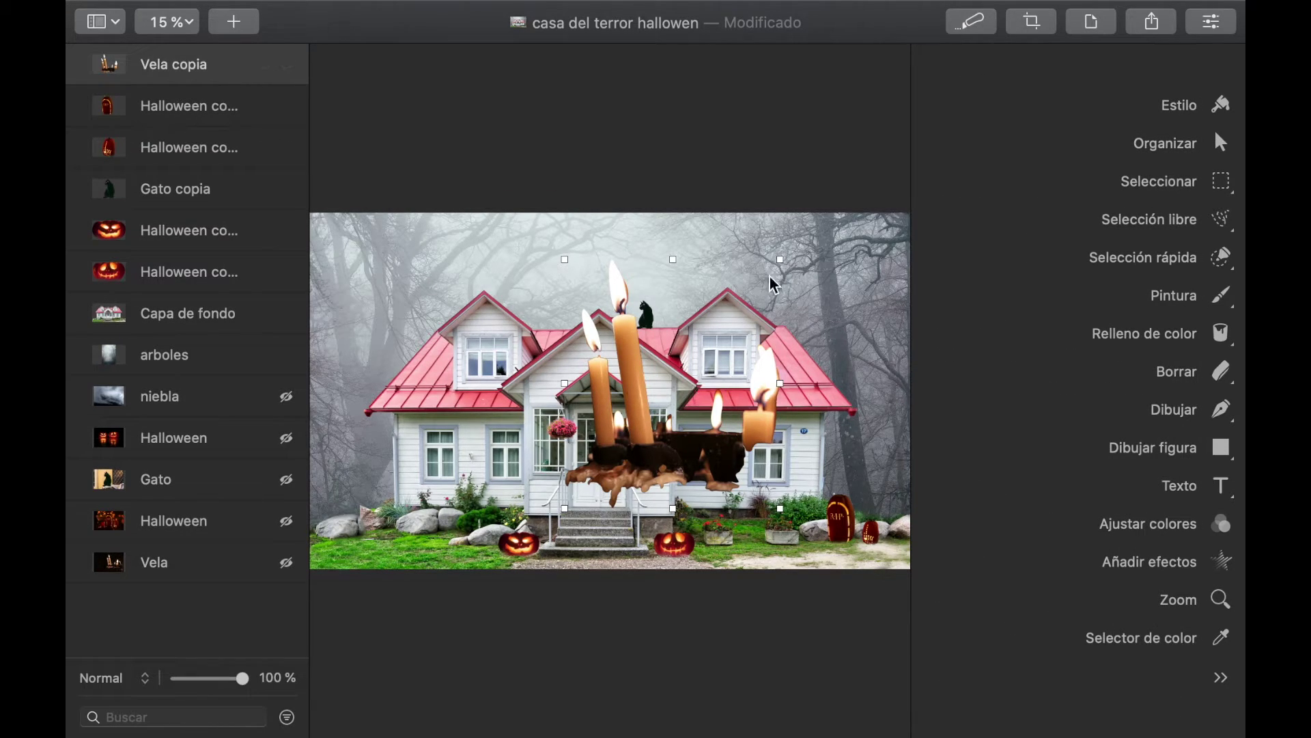
pyautogui.moveTo(777, 259); pyautogui.dragTo(593, 407)
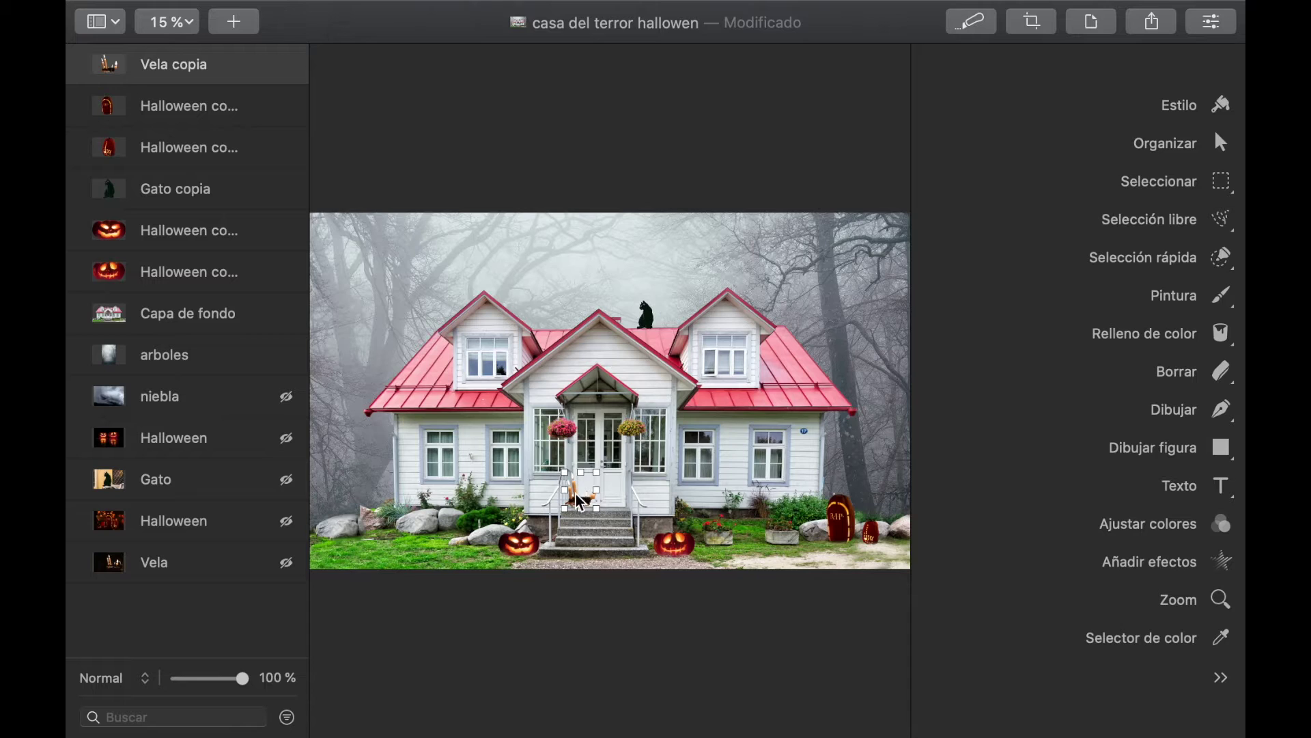
pyautogui.moveTo(580, 502); pyautogui.dragTo(546, 419)
pyautogui.scroll(3, 569, 437)
pyautogui.moveTo(582, 372)
pyautogui.mouseDown()
pyautogui.moveTo(595, 360)
pyautogui.moveTo(576, 381)
pyautogui.mouseUp()
pyautogui.moveTo(547, 423); pyautogui.dragTo(554, 421)
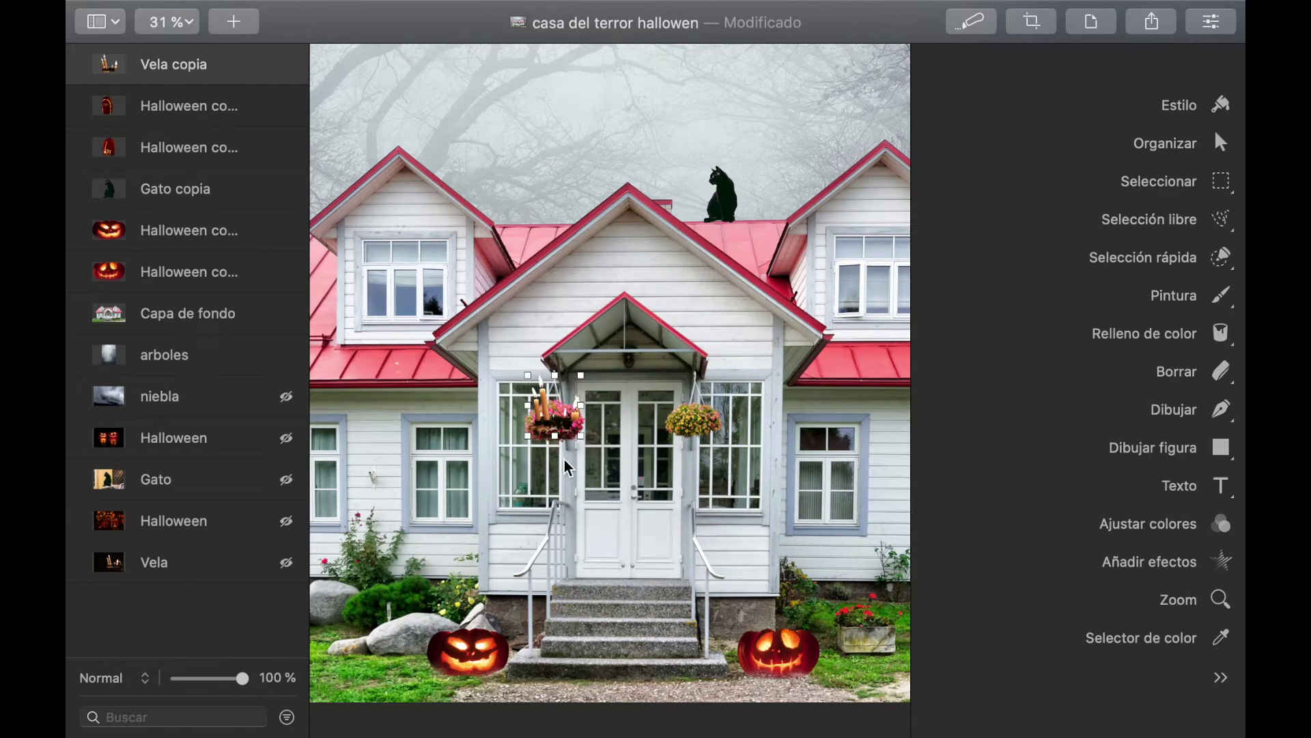
# Step: Duplicate Vela copia, move the copy onto the right basket, and flip it horizontally
pyautogui.rightClick(161, 63)
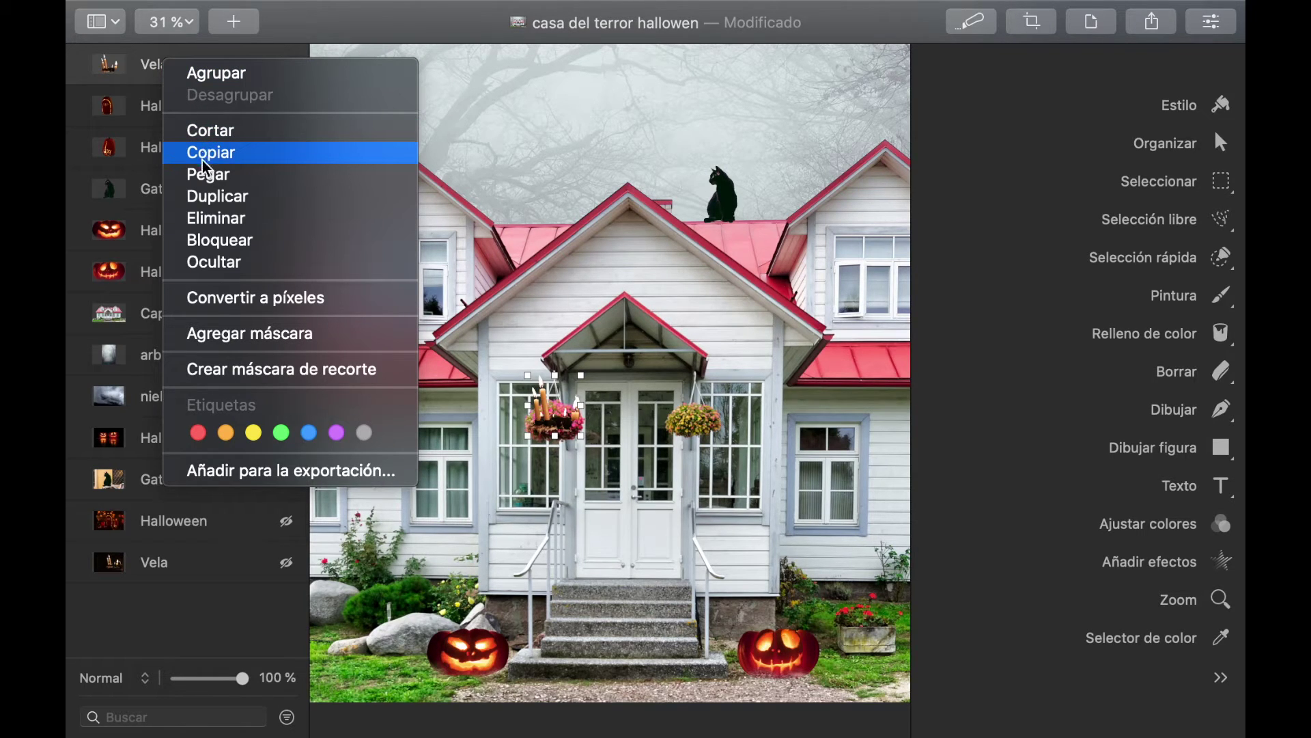
pyautogui.click(206, 198)
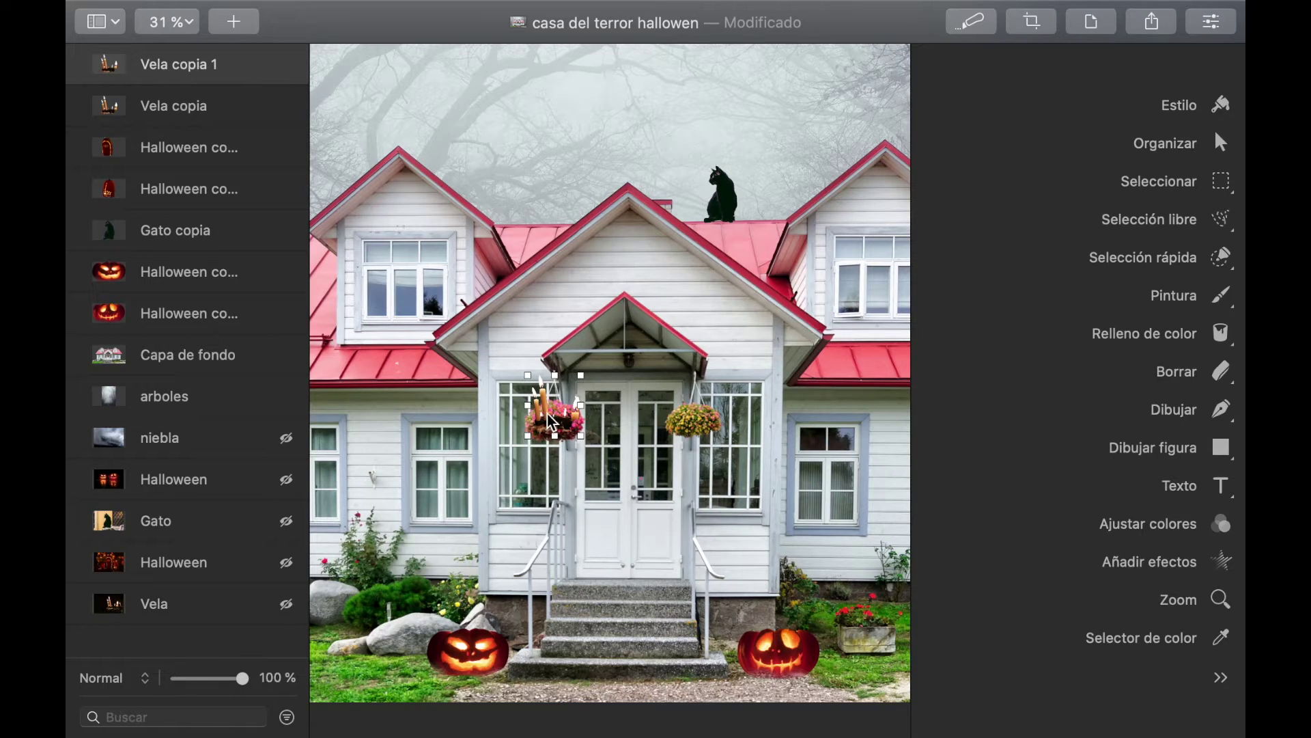
pyautogui.moveTo(551, 421); pyautogui.dragTo(686, 416)
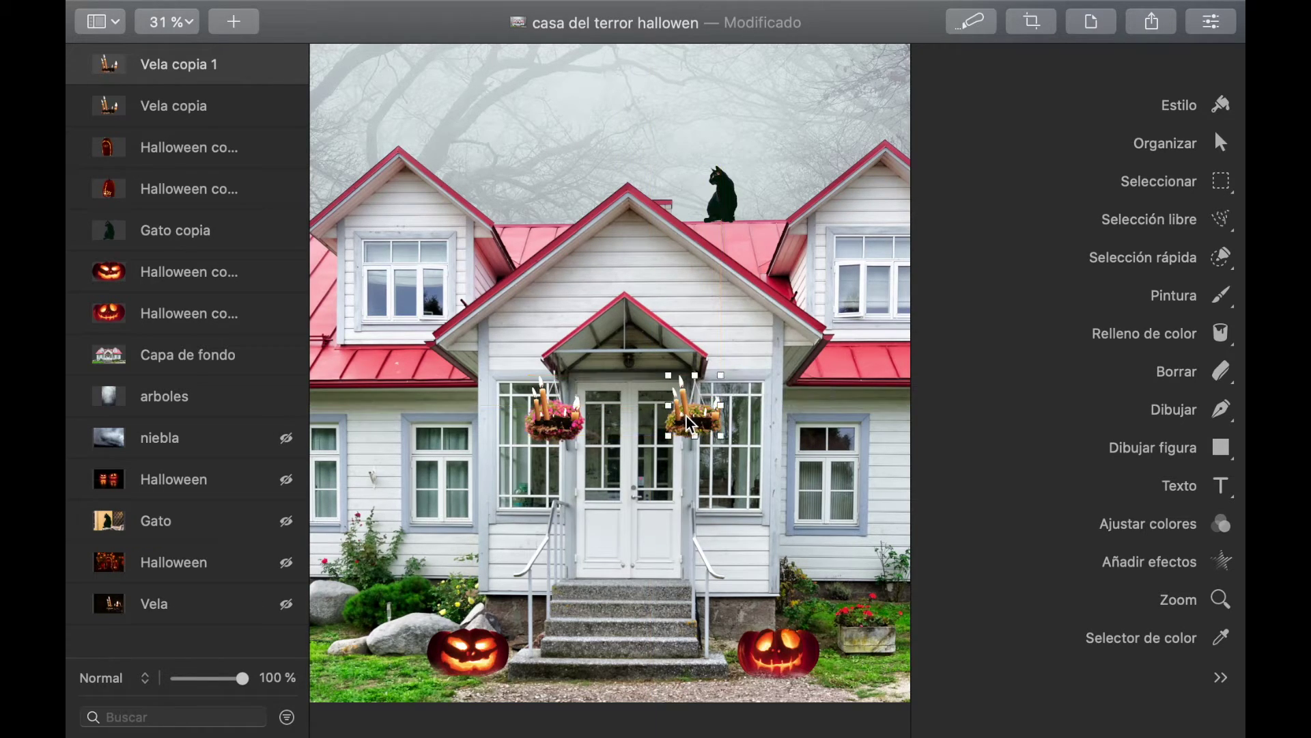
pyautogui.moveTo(499, 2)
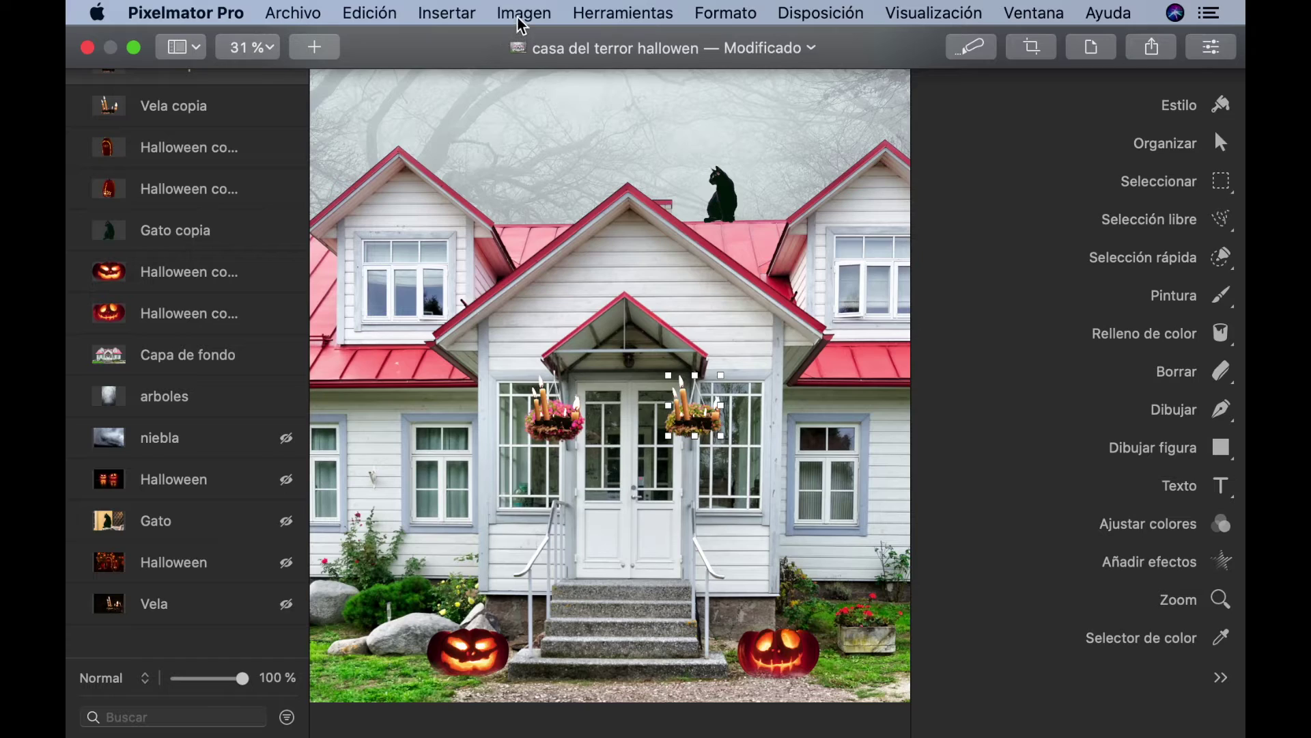
pyautogui.rightClick(695, 421)
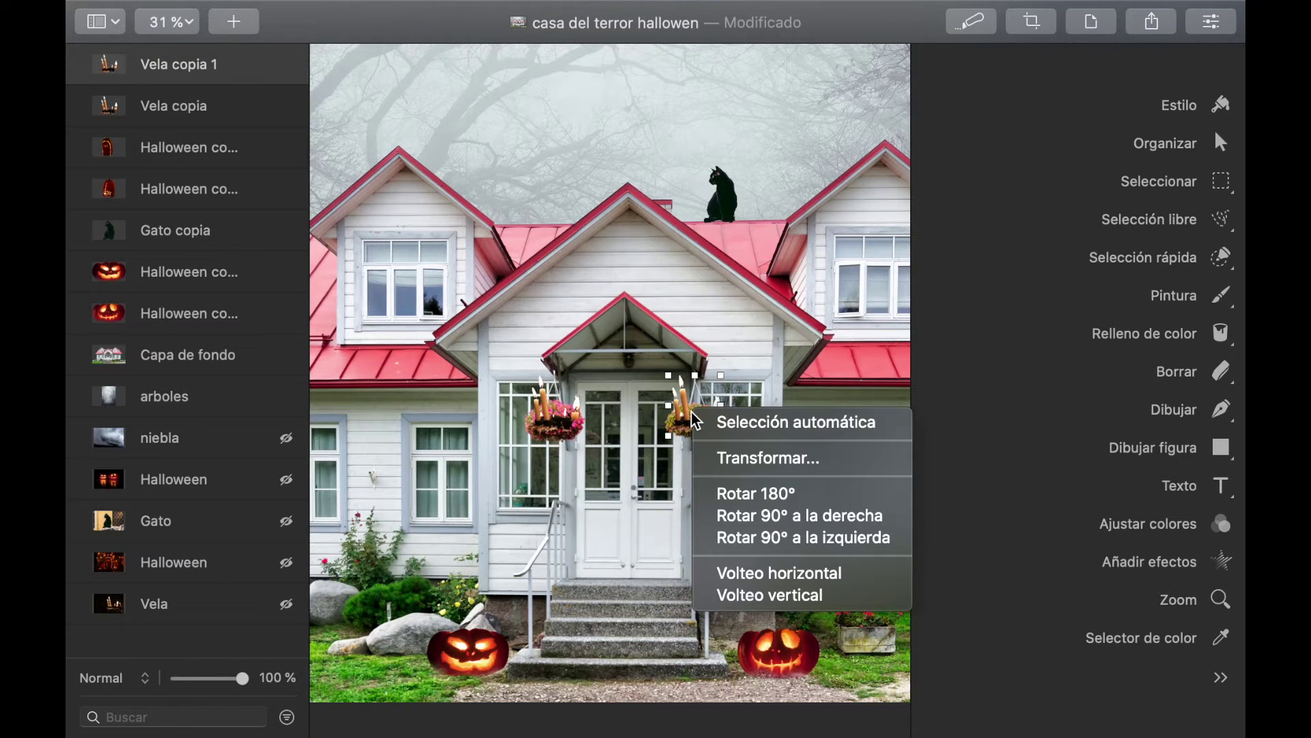
pyautogui.click(715, 572)
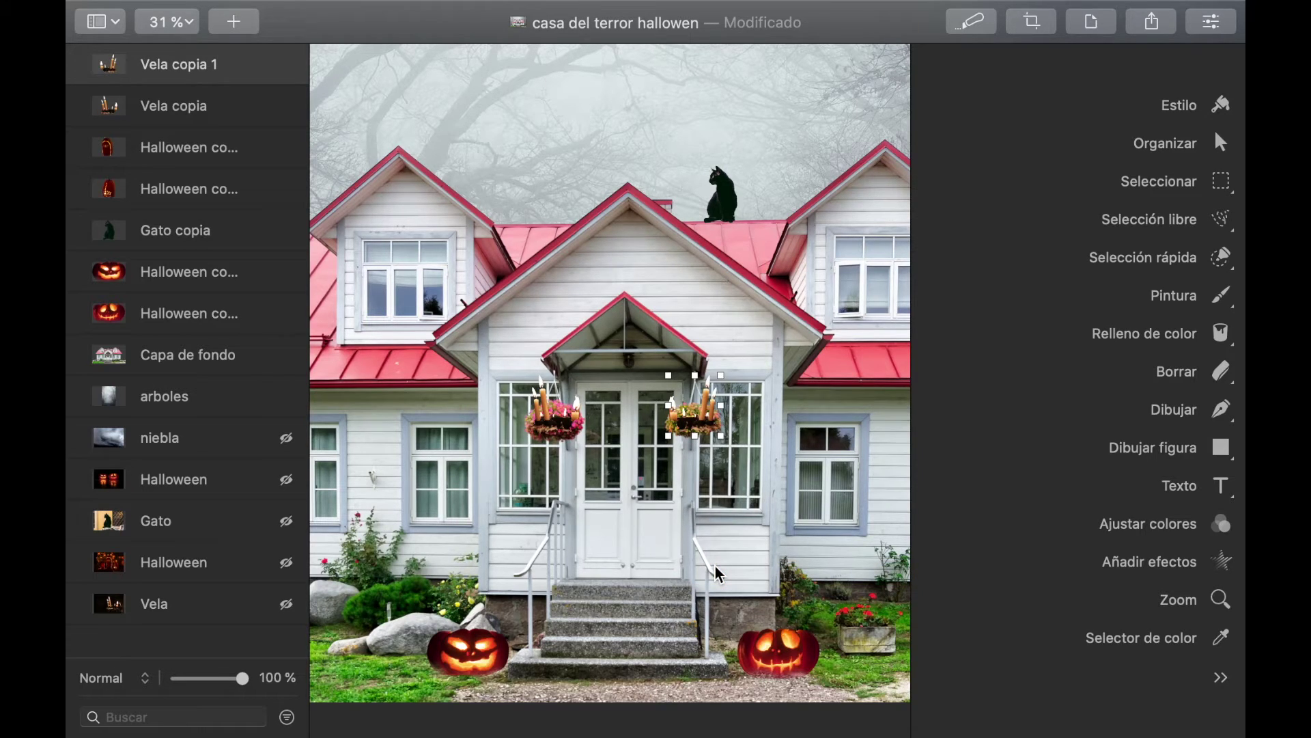
pyautogui.press('super+0')
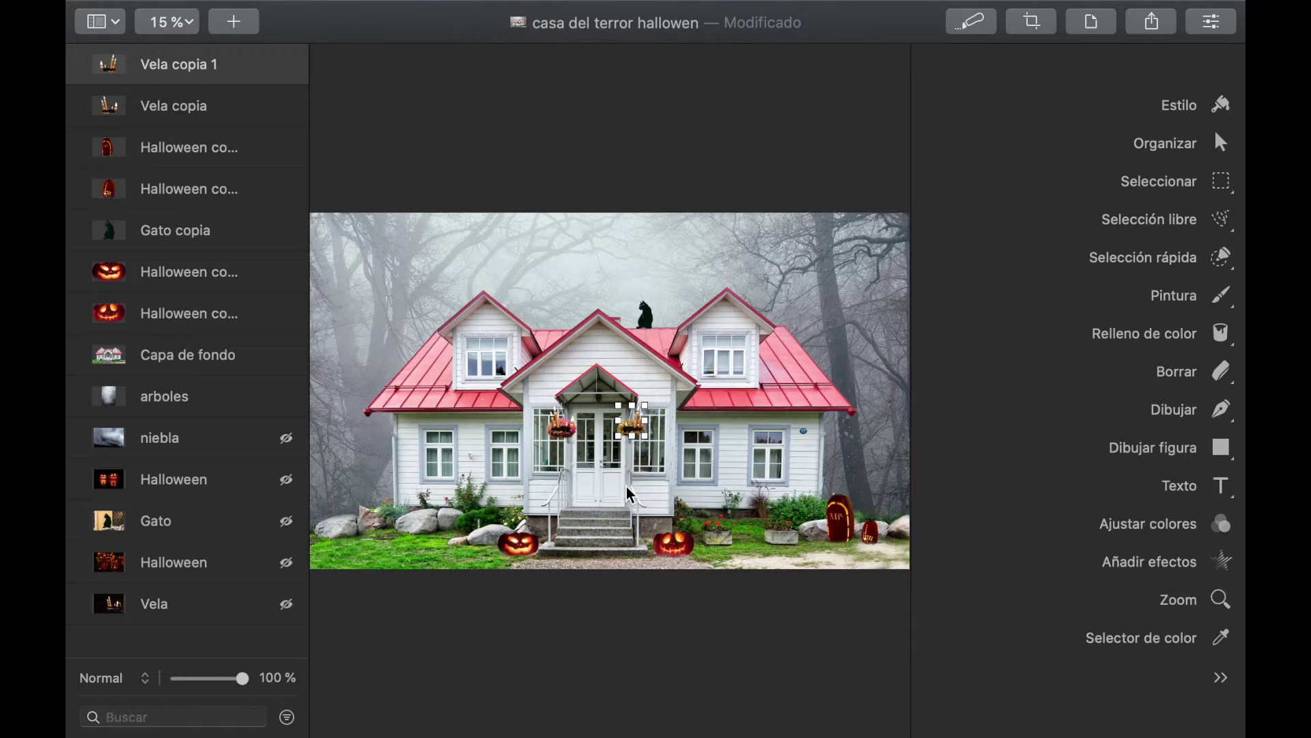
# Step: Darken Capa de fondo: exposure -200 %, black point 100 %, highlights -100 %, shadows -62 %, temperature 0 %
pyautogui.click(184, 360)
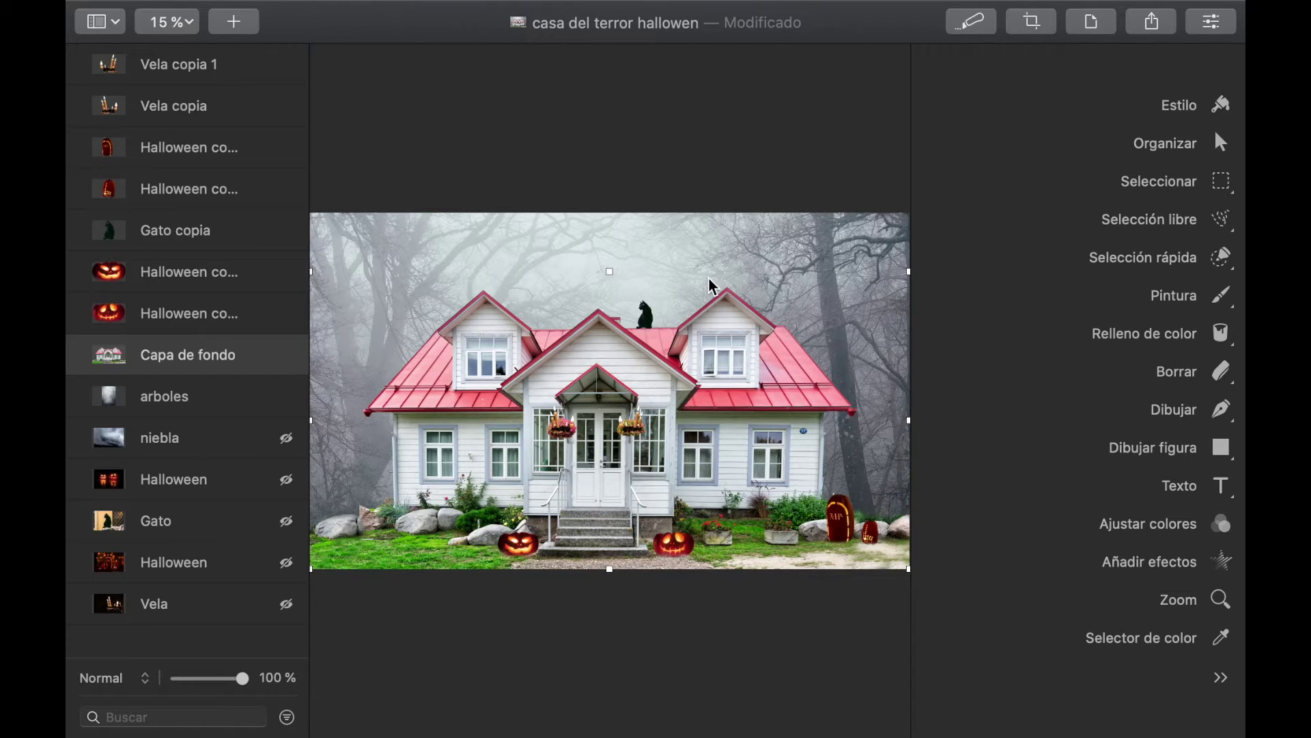
pyautogui.click(1222, 525)
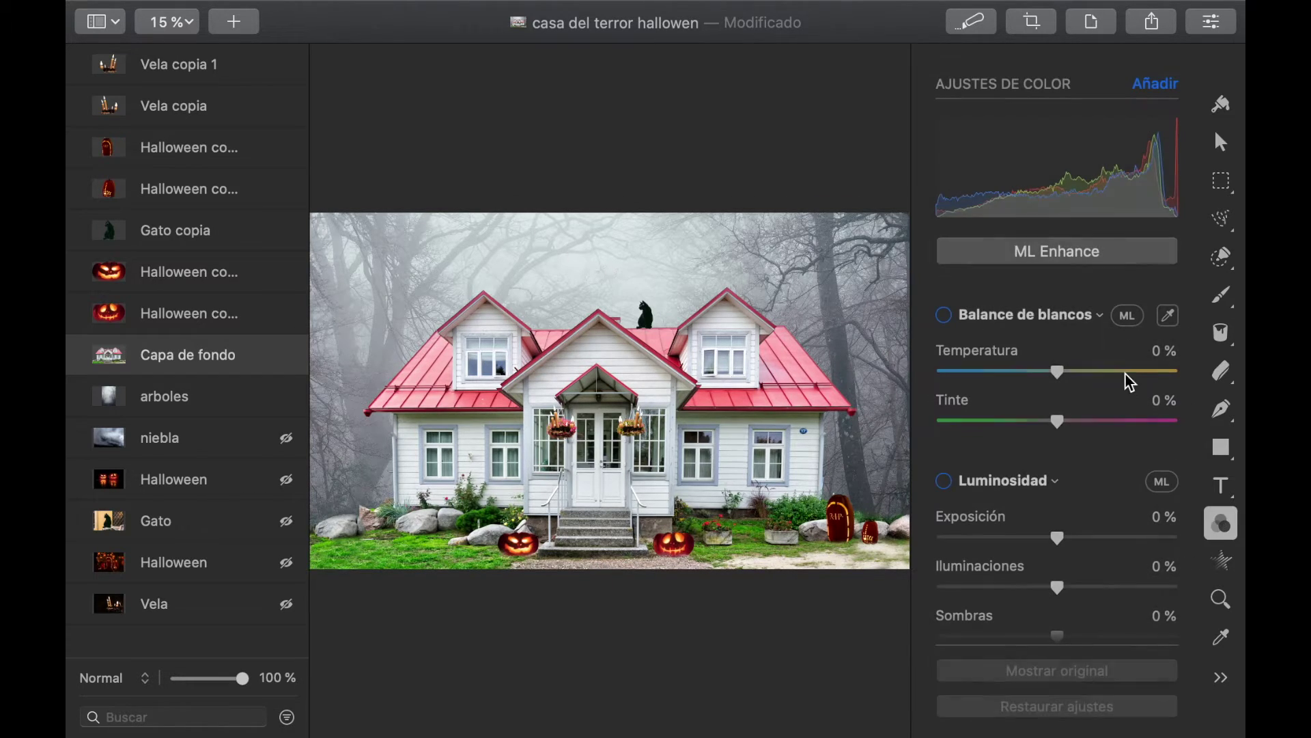
pyautogui.click(1058, 538)
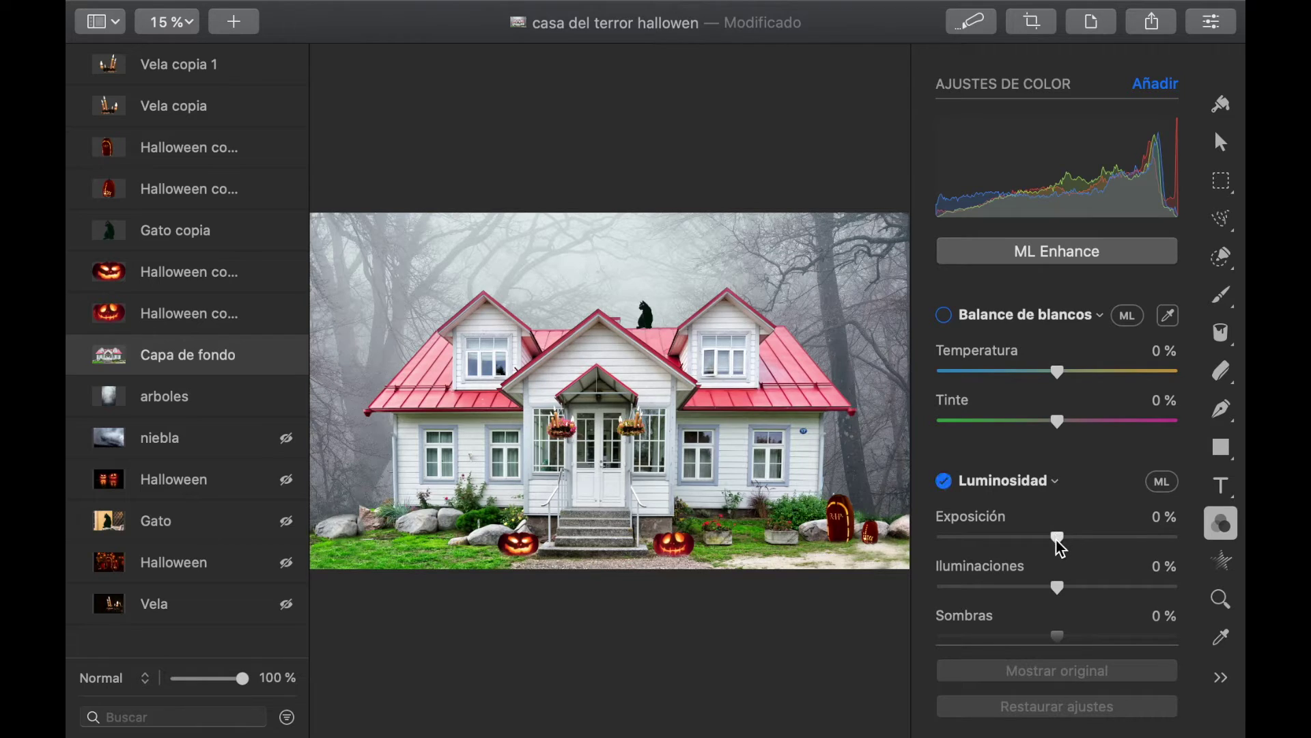
pyautogui.moveTo(997, 541); pyautogui.dragTo(927, 543)
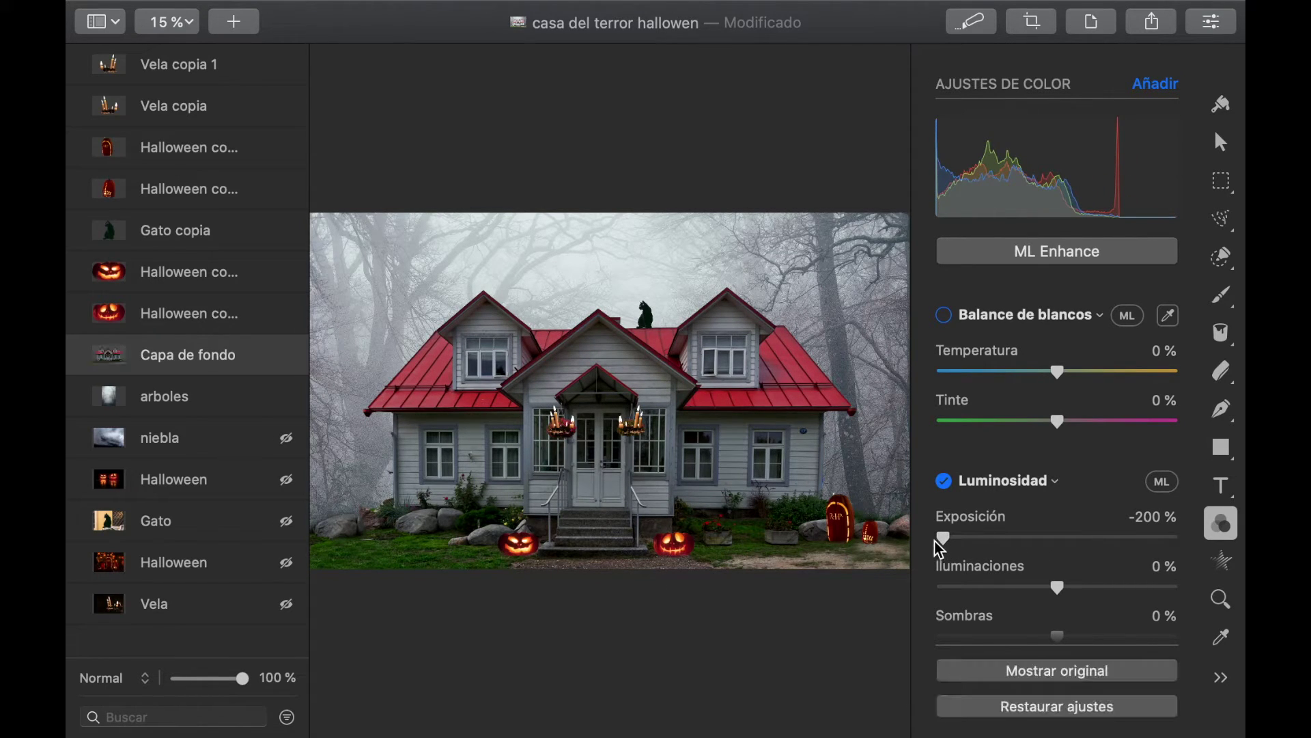
pyautogui.scroll(-5, 1020, 541)
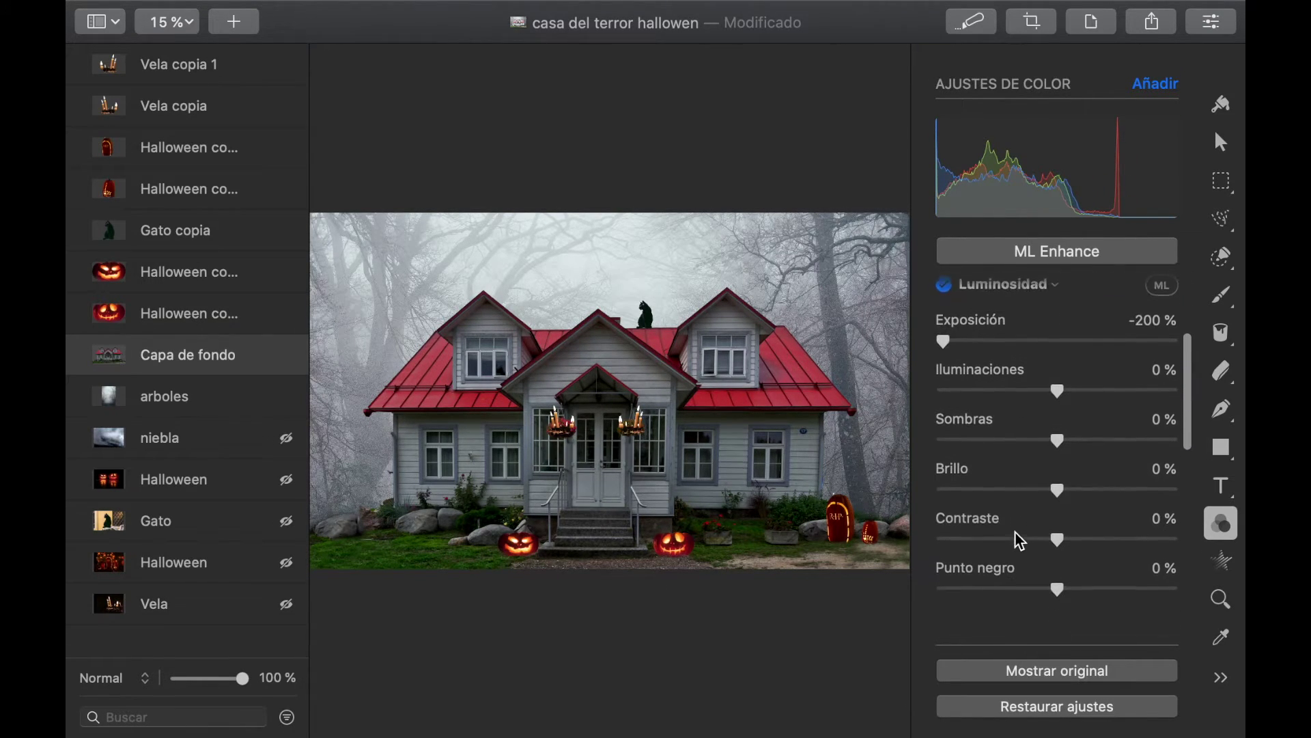
pyautogui.moveTo(1068, 574); pyautogui.dragTo(1175, 585)
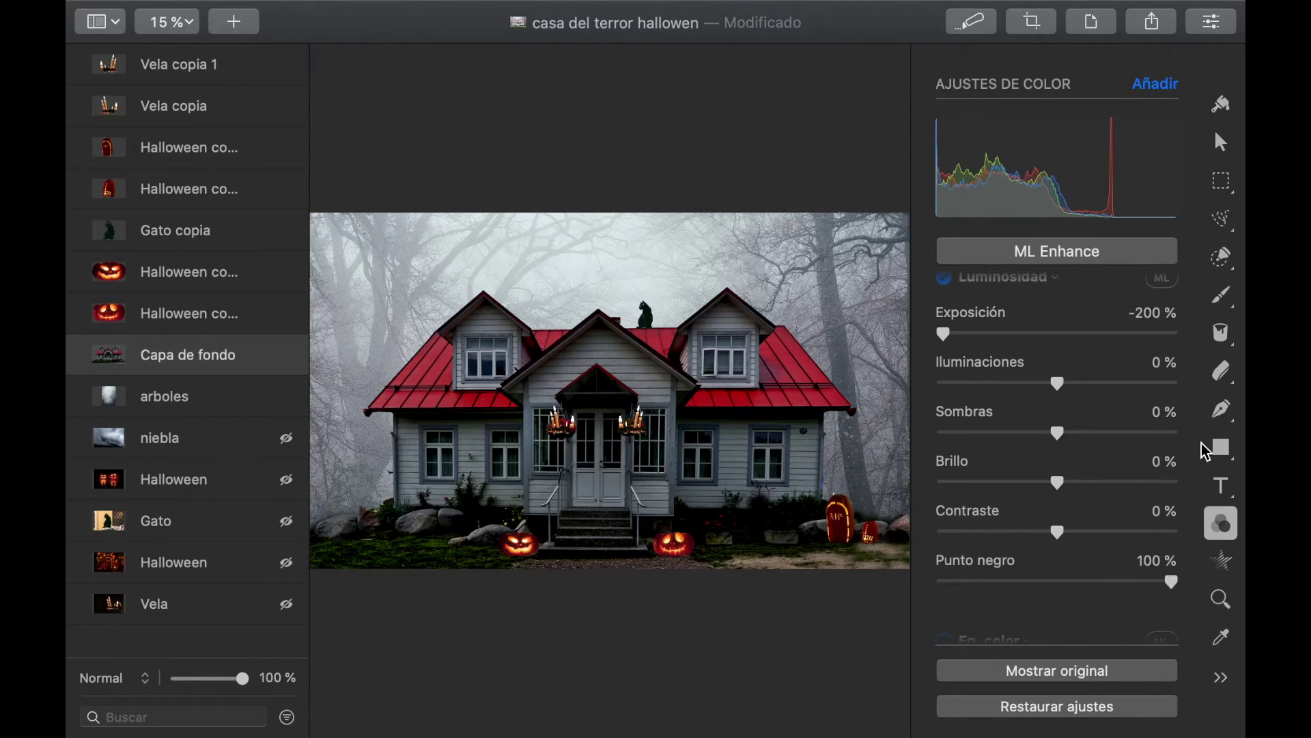
pyautogui.moveTo(1060, 388); pyautogui.dragTo(916, 384)
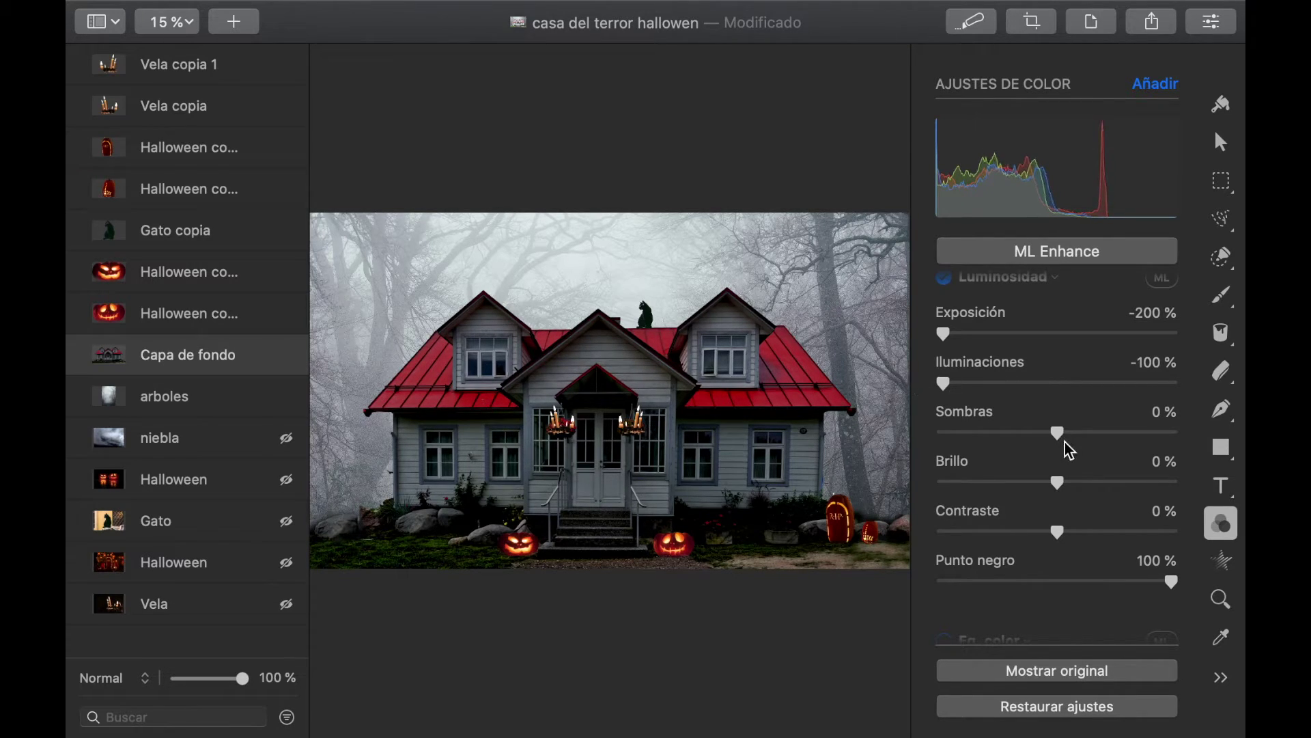
pyautogui.moveTo(1058, 441); pyautogui.dragTo(982, 437)
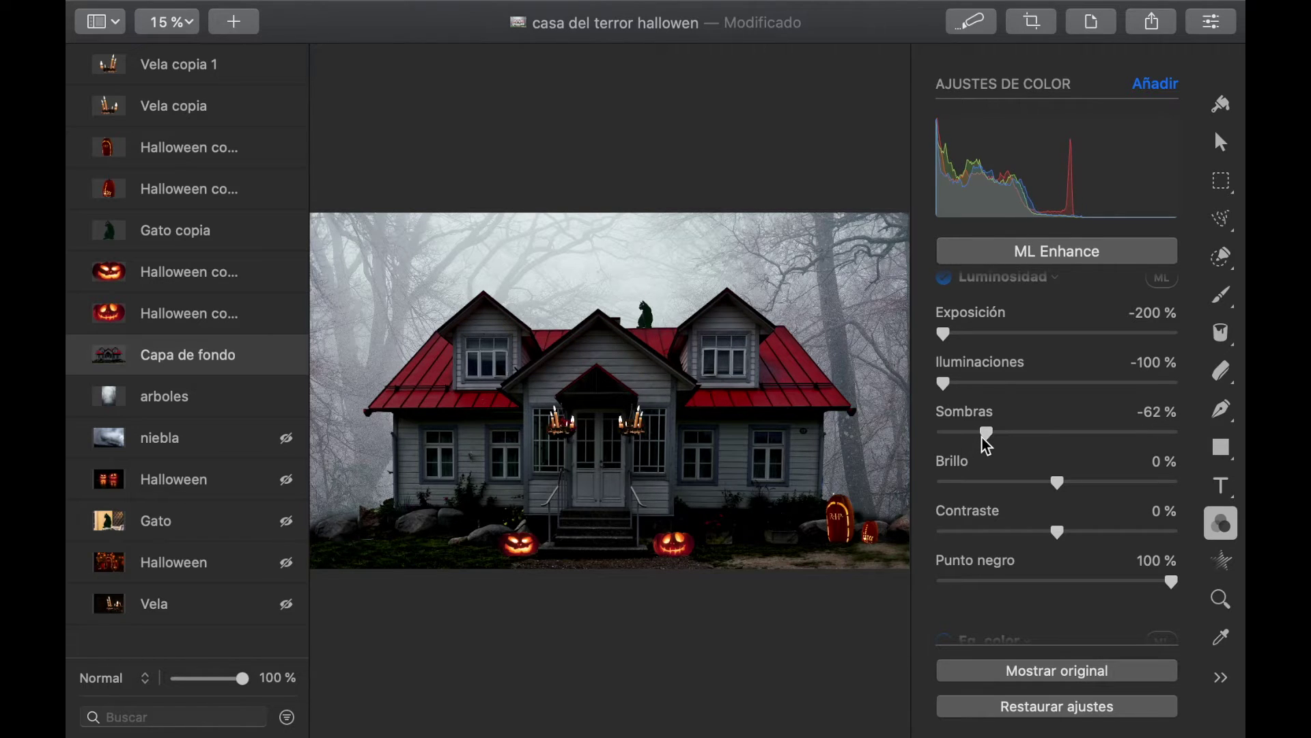
pyautogui.scroll(5, 1192, 378)
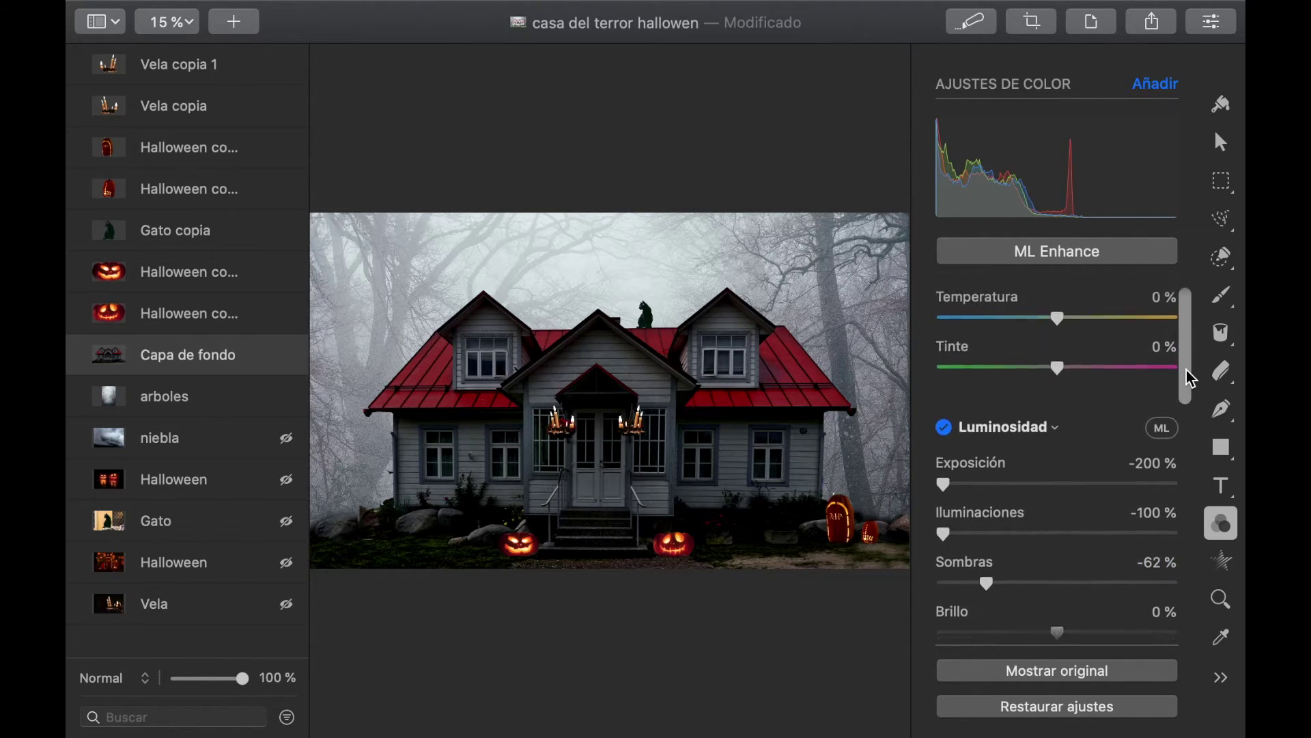
pyautogui.moveTo(1050, 356)
pyautogui.mouseDown()
pyautogui.moveTo(966, 353)
pyautogui.moveTo(1177, 354)
pyautogui.moveTo(965, 345)
pyautogui.moveTo(1059, 371)
pyautogui.mouseUp()
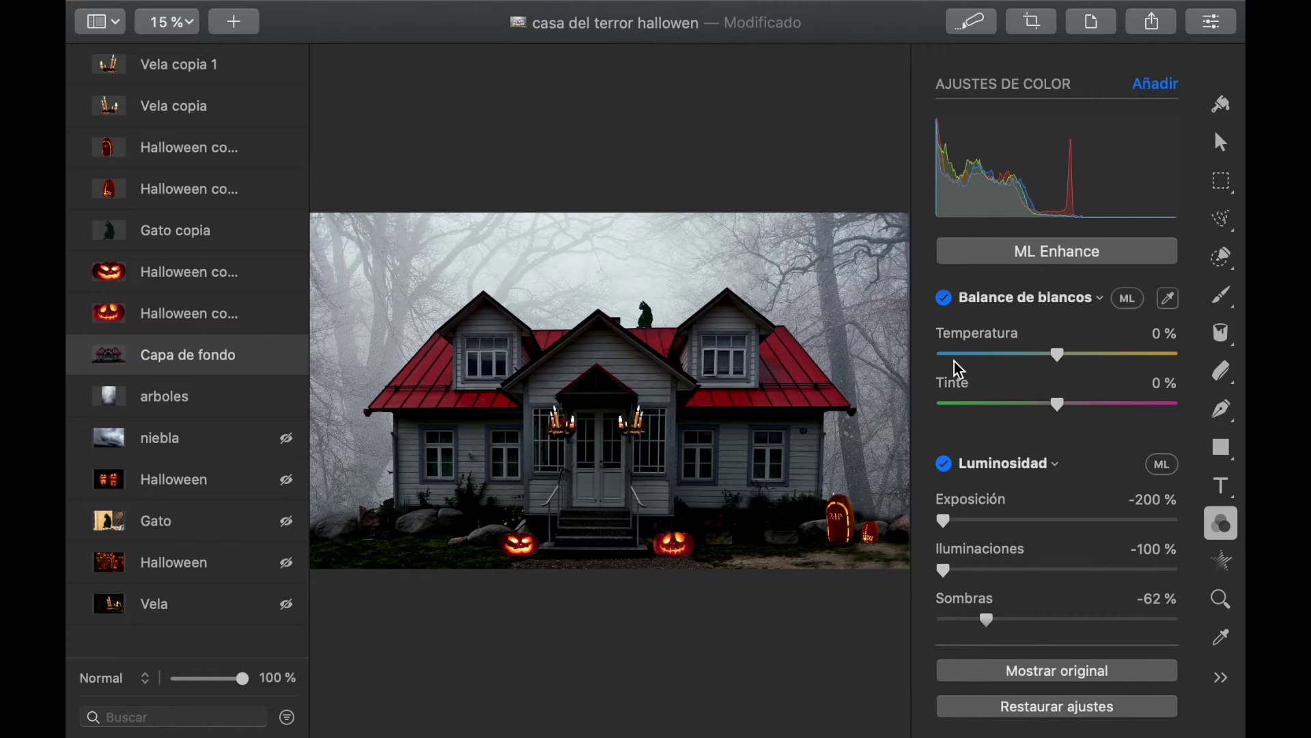
# Step: Darken the first pumpkin copy layer's exposure, highlights and black point, then brighten it slightly
pyautogui.click(181, 322)
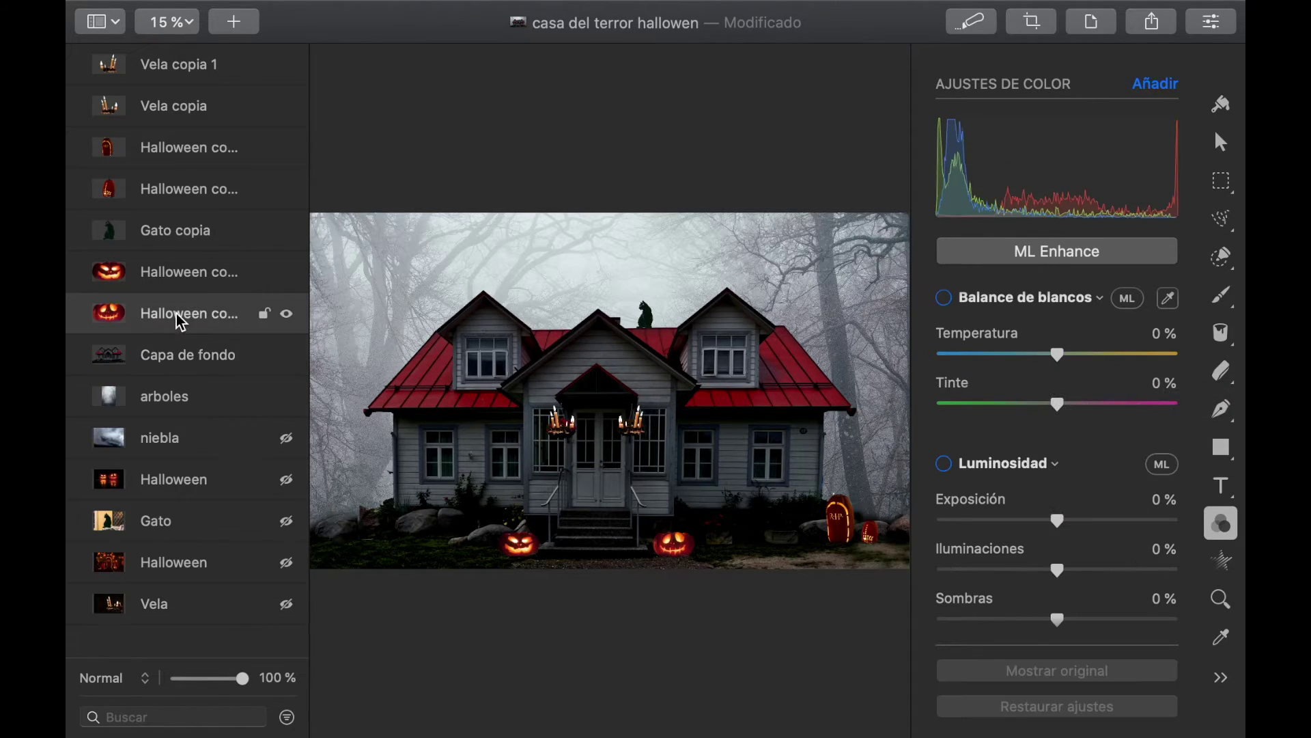
pyautogui.moveTo(1054, 525); pyautogui.dragTo(1004, 523)
pyautogui.scroll(-1, 1194, 550)
pyautogui.scroll(-3, 1190, 544)
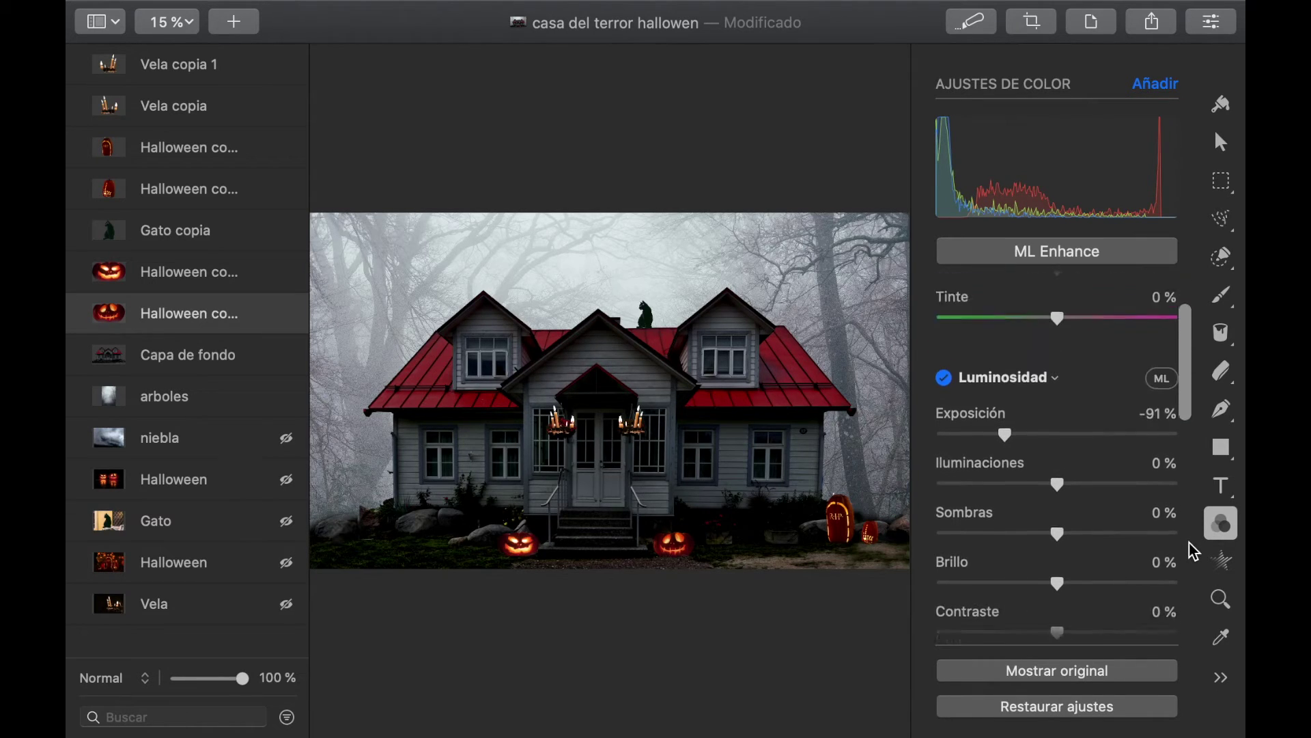
pyautogui.moveTo(1053, 444); pyautogui.dragTo(963, 444)
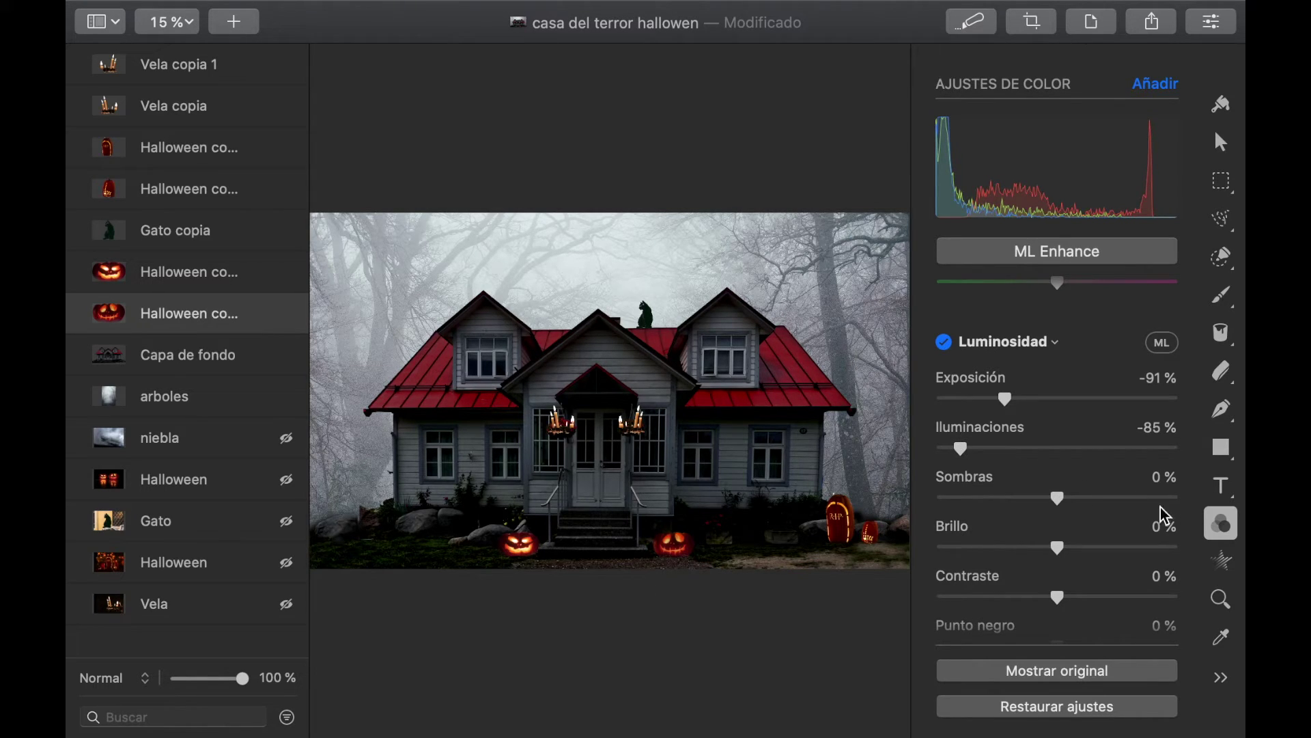
pyautogui.scroll(-3, 1188, 535)
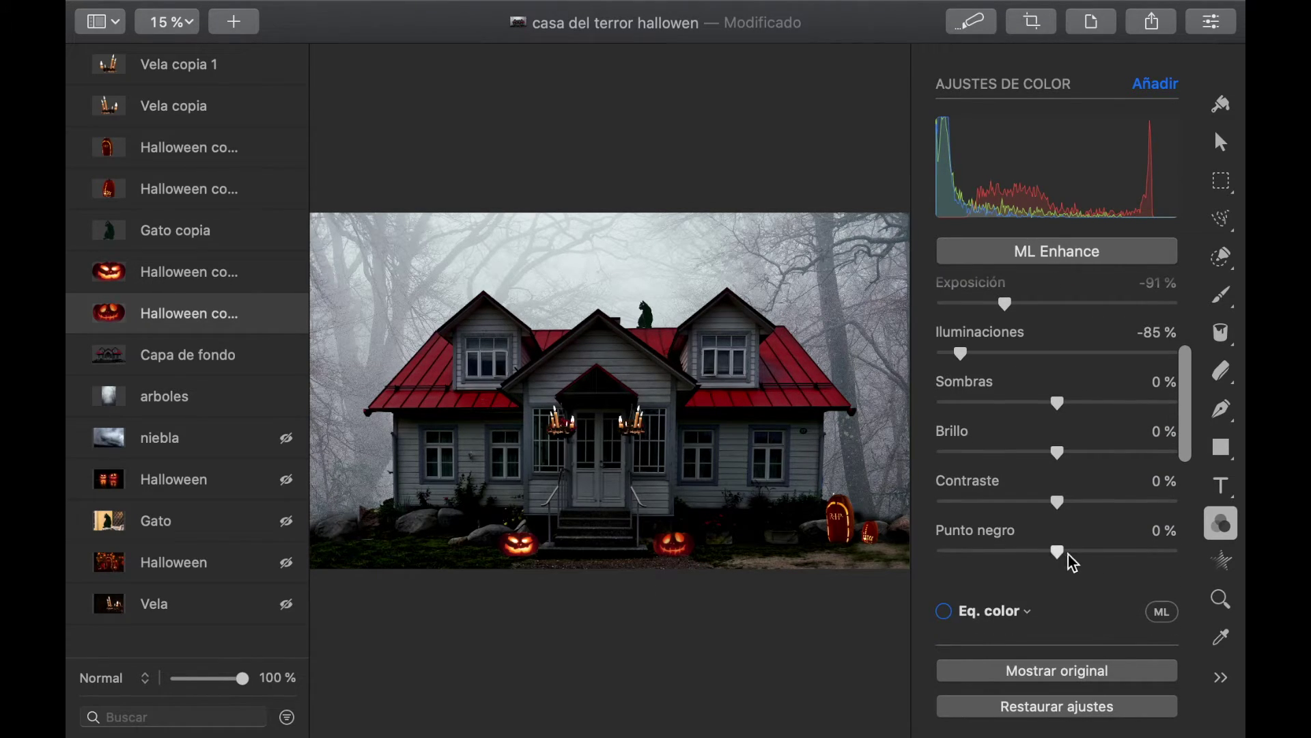
pyautogui.moveTo(1067, 556)
pyautogui.mouseDown()
pyautogui.moveTo(1108, 554)
pyautogui.moveTo(1028, 555)
pyautogui.moveTo(1075, 555)
pyautogui.mouseUp()
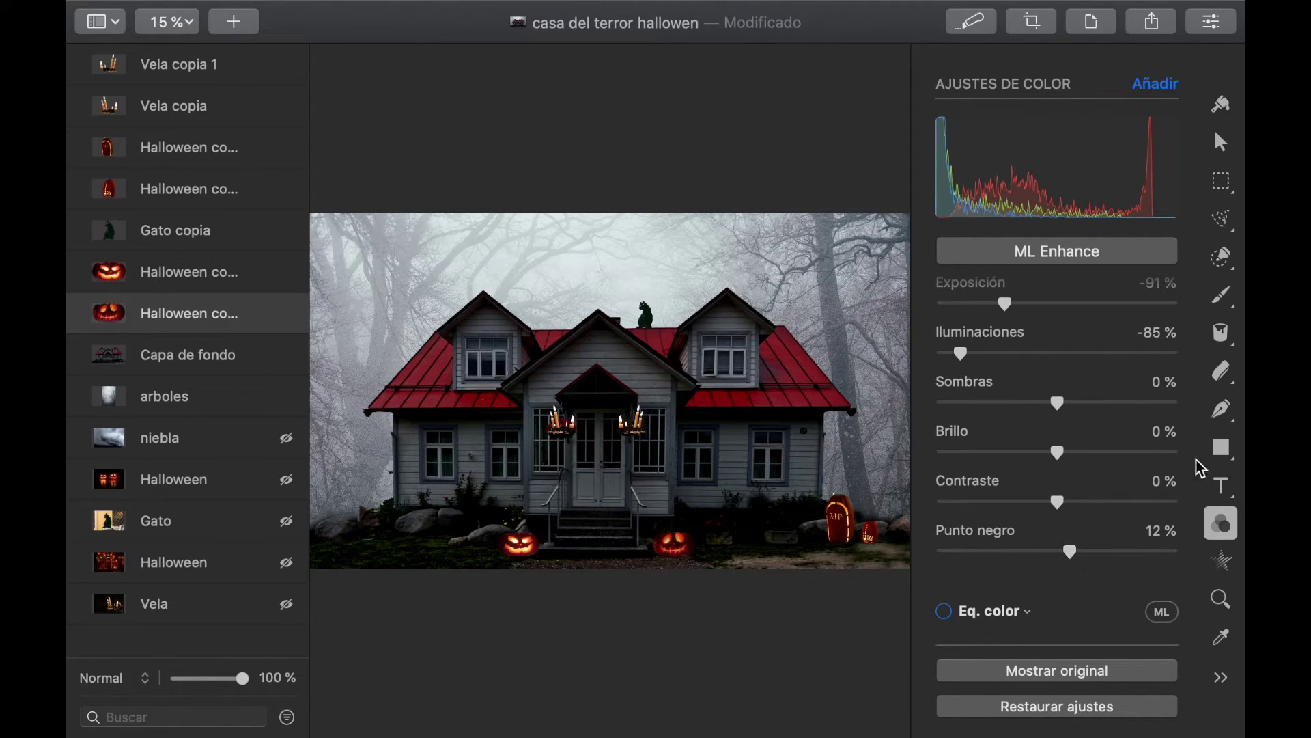
pyautogui.moveTo(1057, 454)
pyautogui.mouseDown()
pyautogui.moveTo(1031, 454)
pyautogui.moveTo(1080, 457)
pyautogui.mouseUp()
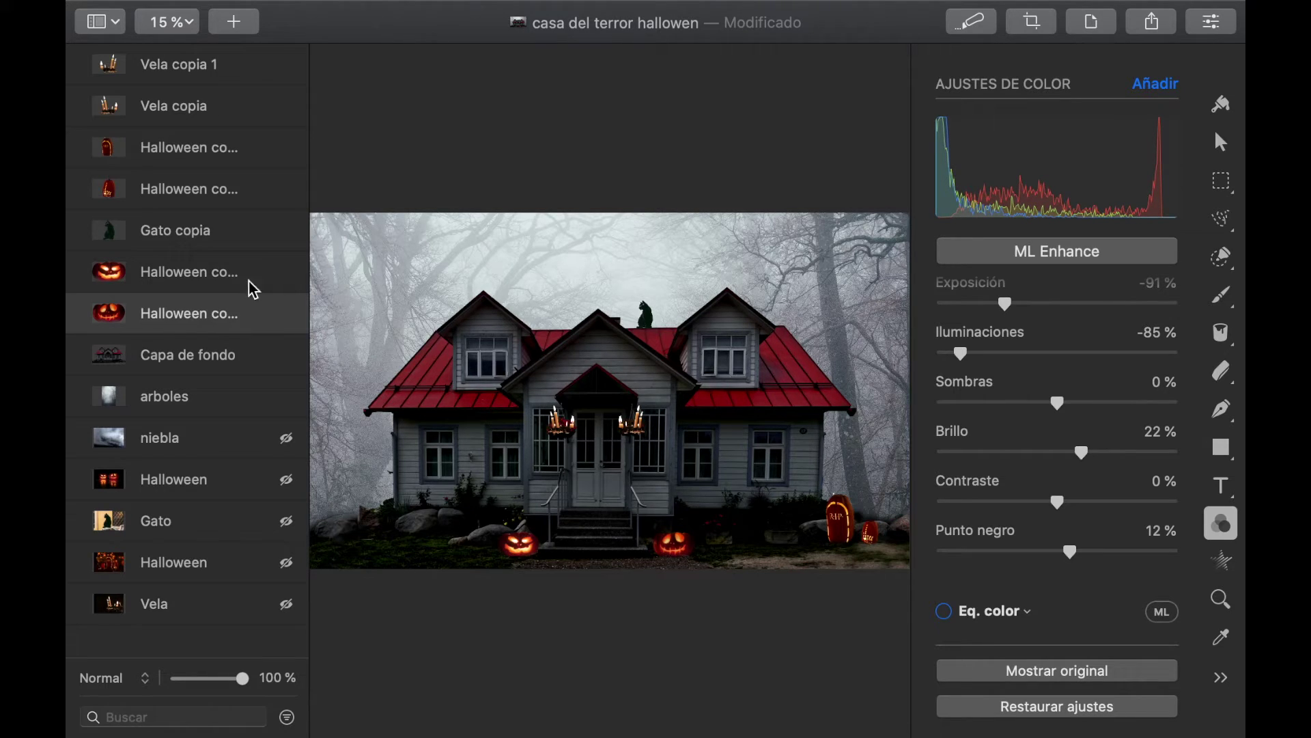
# Step: Darken the other jack-o'-lantern layer: exposure -60 %, black point 27 %, highlights -41 %
pyautogui.click(203, 273)
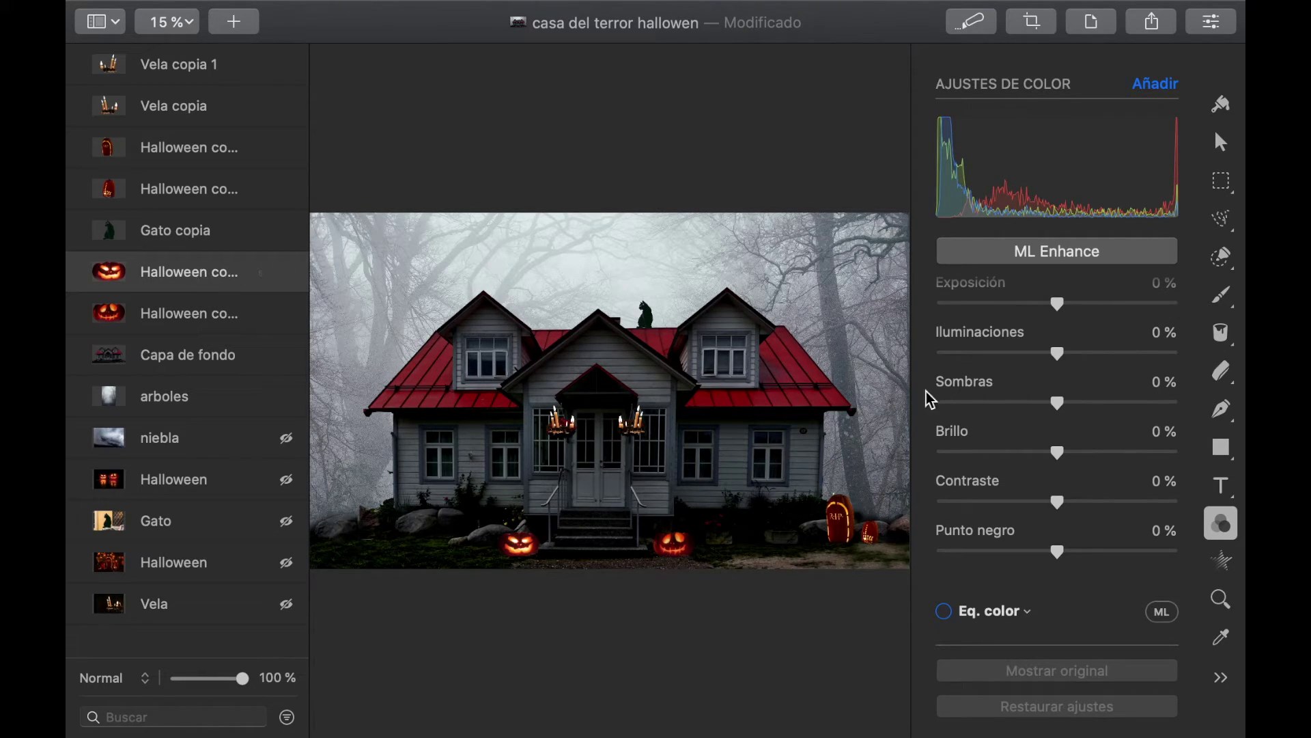
pyautogui.scroll(1, 1196, 369)
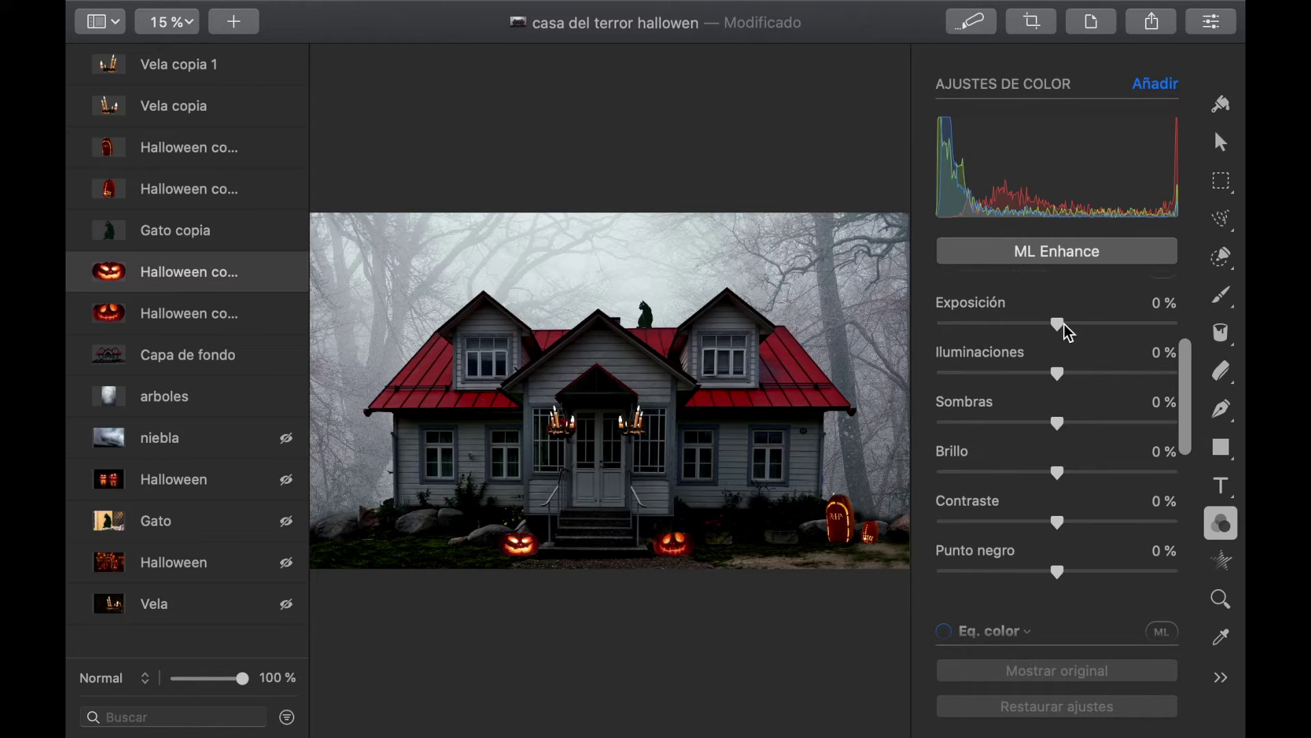
pyautogui.moveTo(1065, 333); pyautogui.dragTo(1031, 330)
pyautogui.moveTo(1058, 574); pyautogui.dragTo(1092, 577)
pyautogui.moveTo(1058, 374); pyautogui.dragTo(1014, 384)
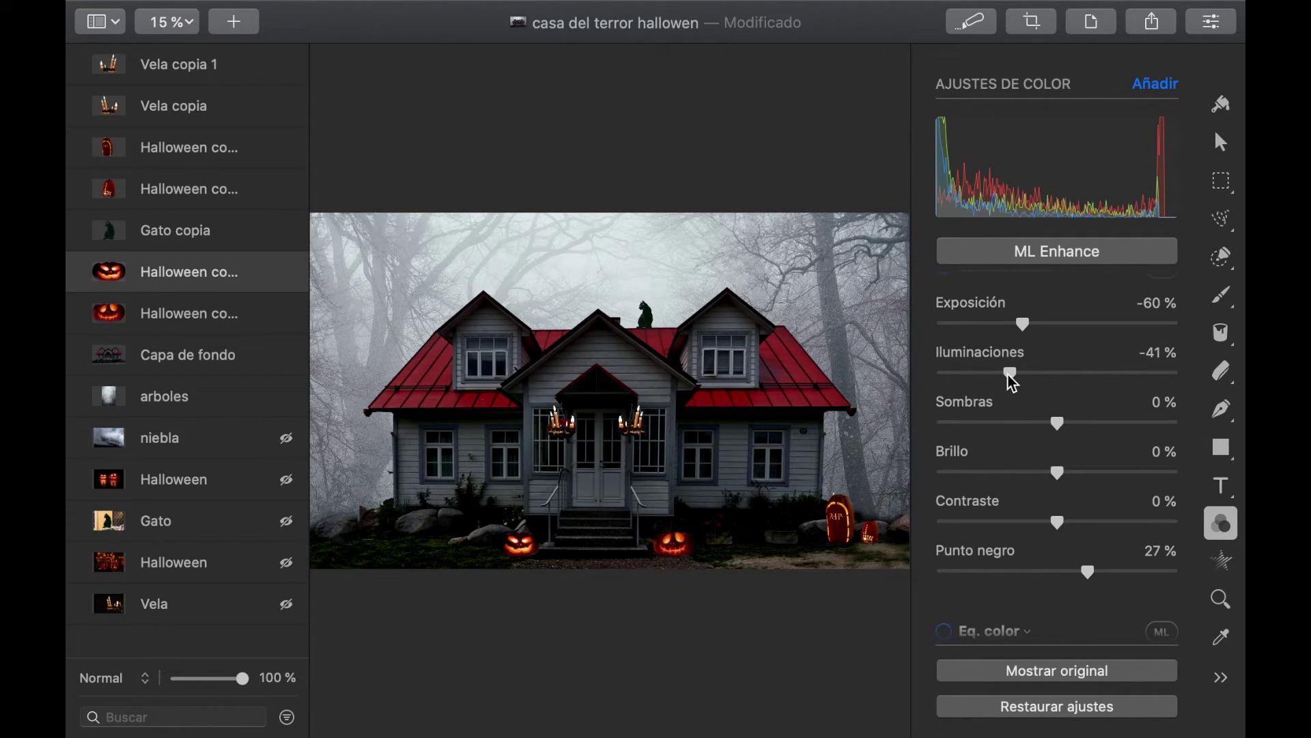
# Step: Darken one Halloween copy layer: exposure -69 %, black point 25 %, highlights -35 %, shadows 25 %
pyautogui.click(163, 198)
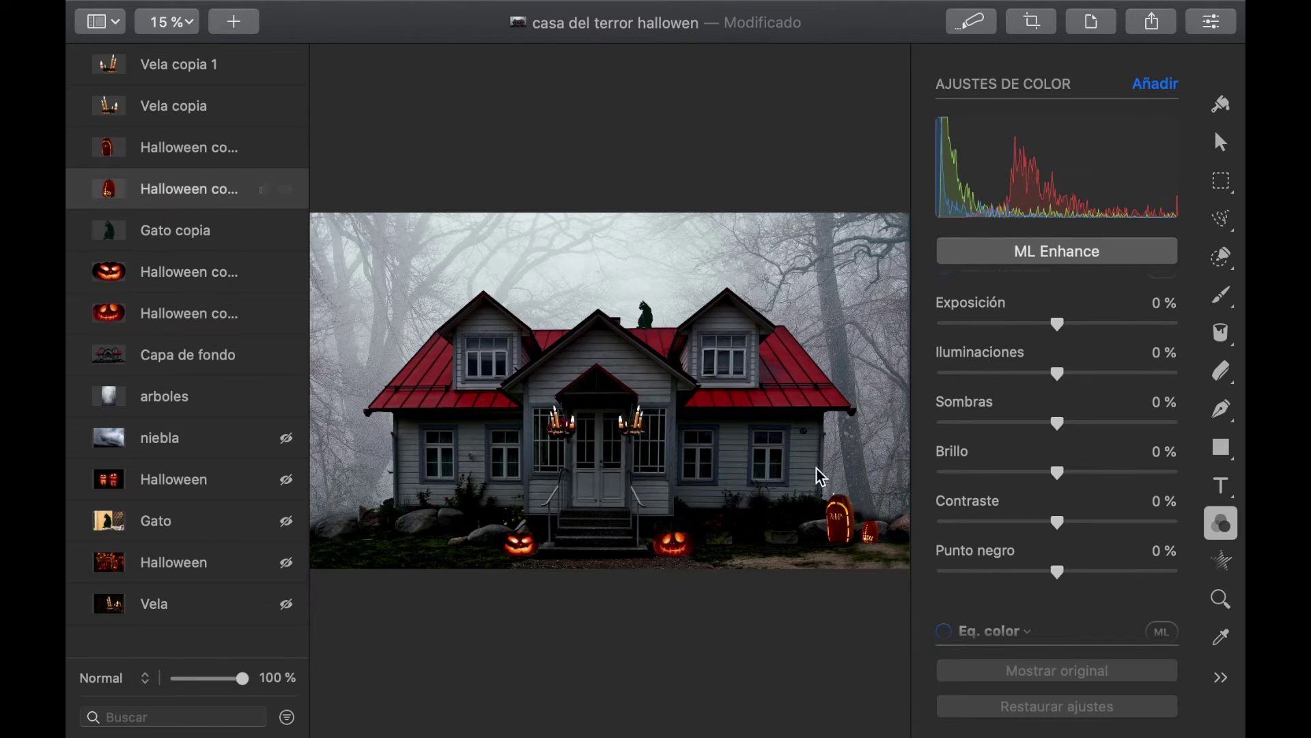
pyautogui.moveTo(1060, 329); pyautogui.dragTo(1022, 326)
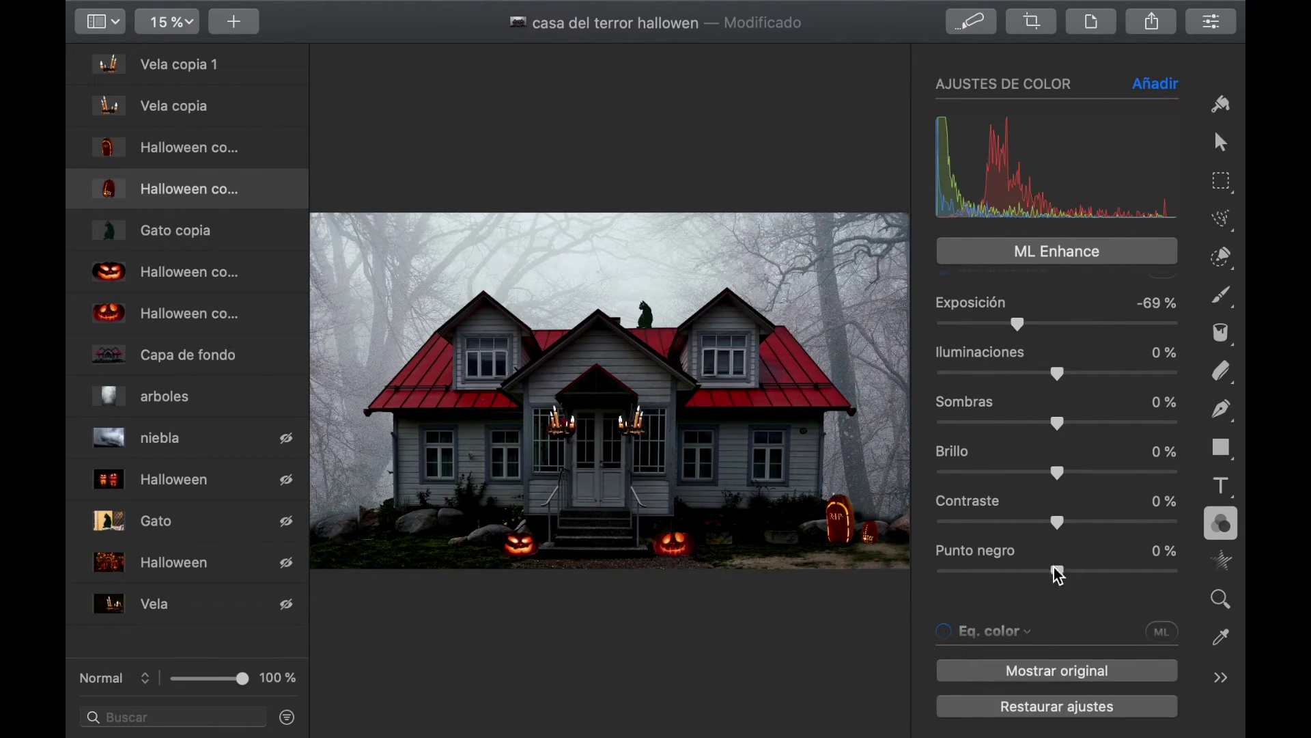
pyautogui.moveTo(1059, 584); pyautogui.dragTo(1088, 581)
pyautogui.moveTo(1058, 373); pyautogui.dragTo(1015, 370)
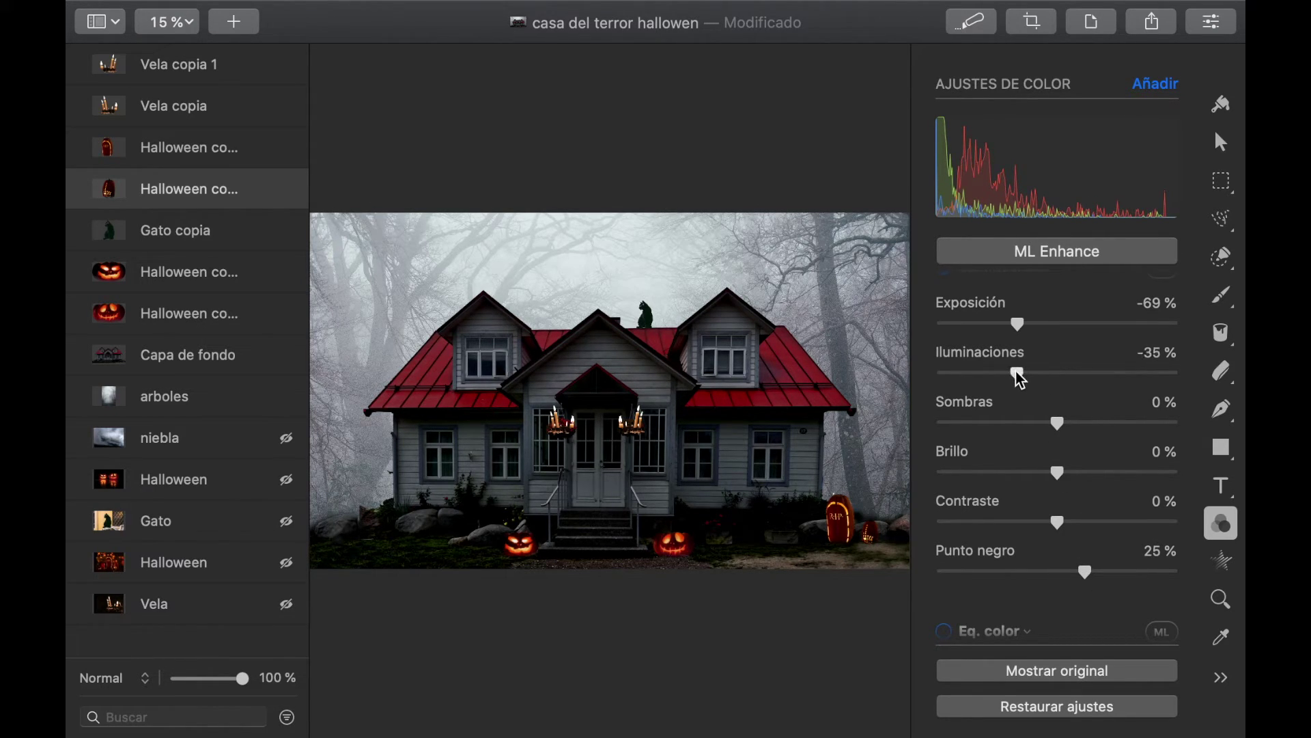
pyautogui.moveTo(1058, 424); pyautogui.dragTo(1087, 431)
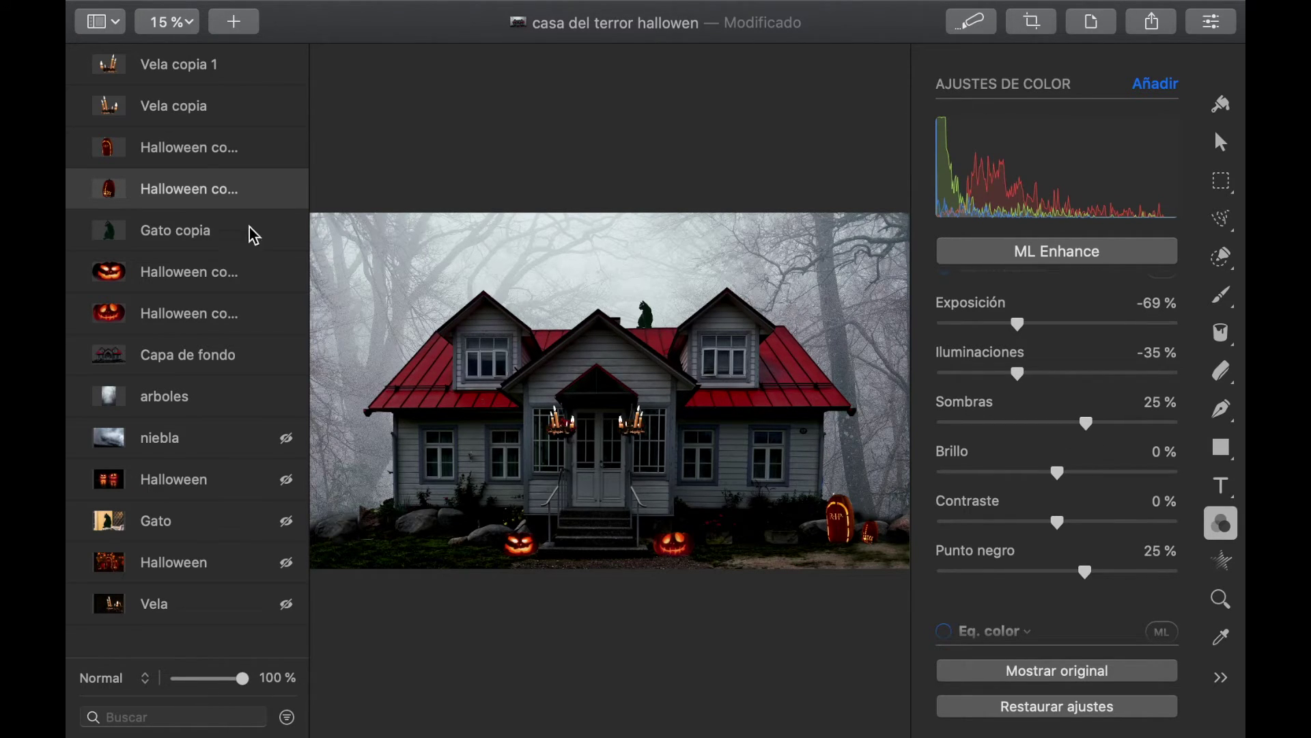
# Step: Darken the RIP tombstone pumpkin layer: exposure -89 %, highlights -28 %, shadows 55 %, black point 24 %
pyautogui.click(182, 147)
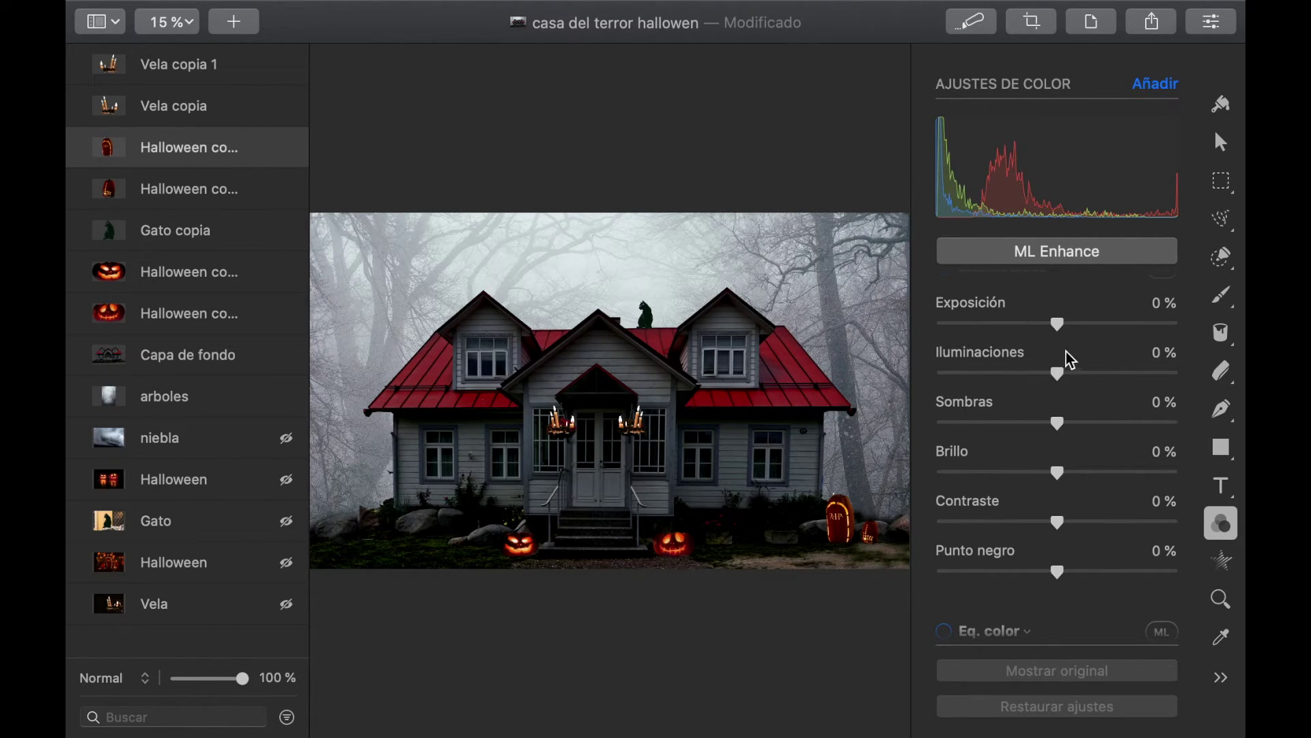
pyautogui.moveTo(1058, 325); pyautogui.dragTo(1009, 339)
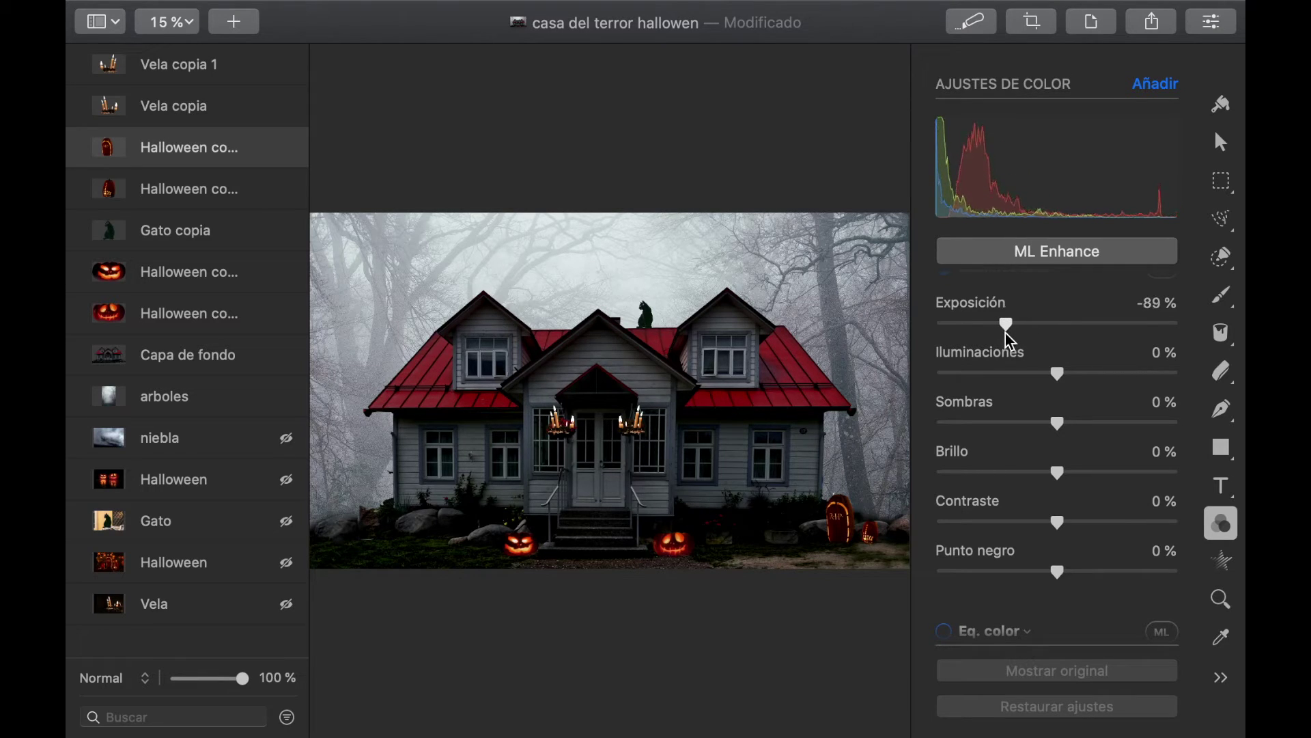
pyautogui.moveTo(1058, 574); pyautogui.dragTo(1108, 574)
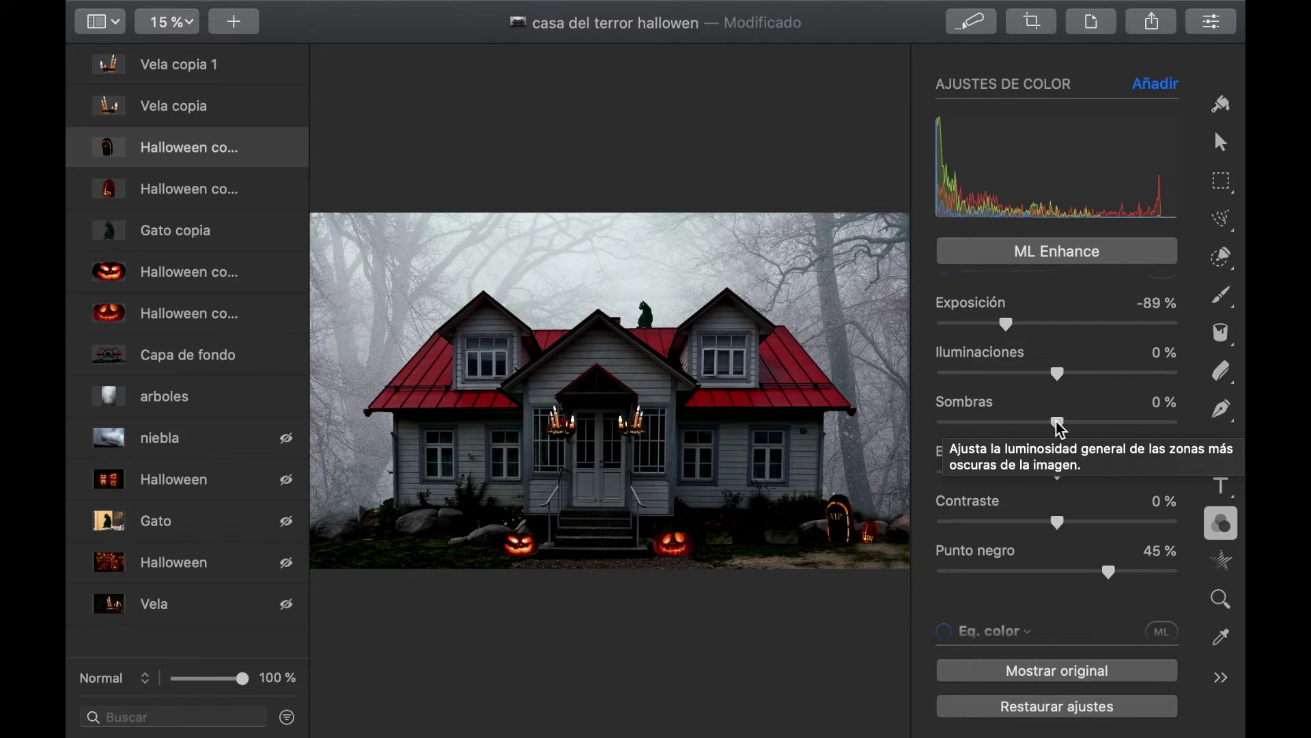
pyautogui.moveTo(1059, 423); pyautogui.dragTo(1119, 426)
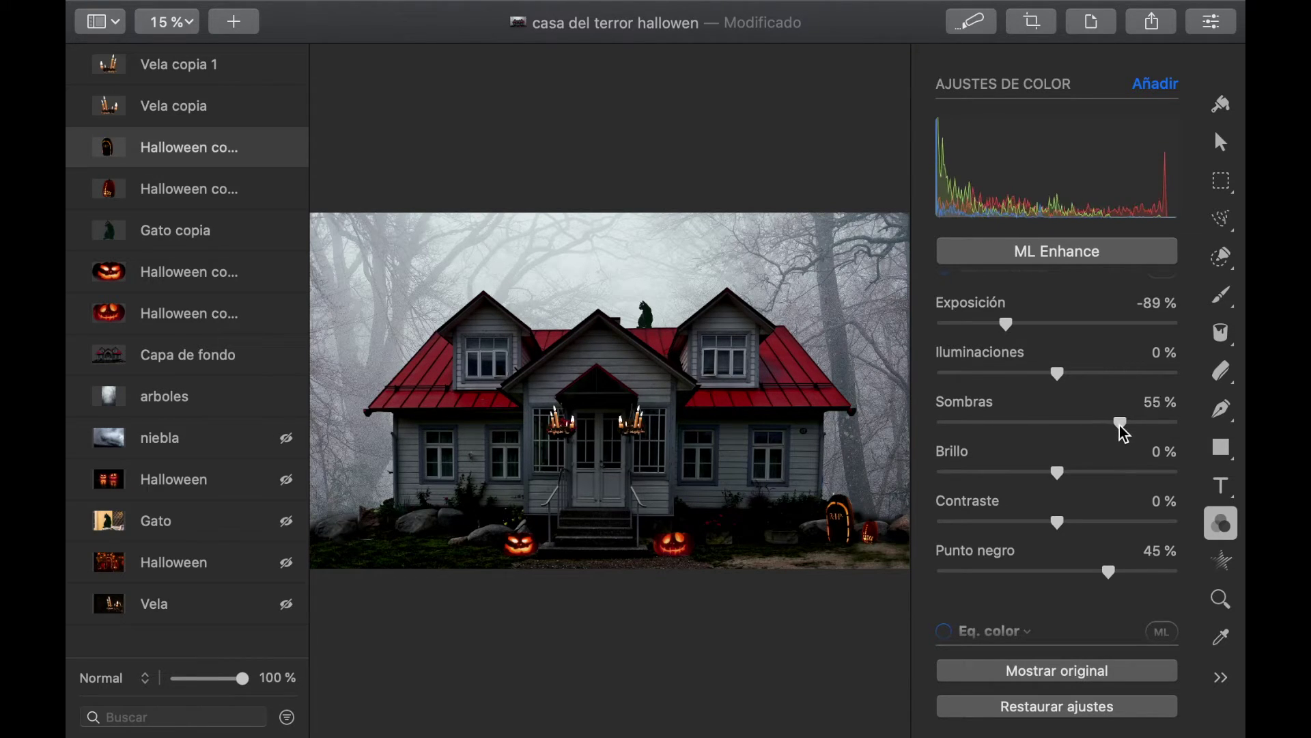
pyautogui.moveTo(1060, 374); pyautogui.dragTo(1026, 375)
pyautogui.moveTo(1112, 579); pyautogui.dragTo(1088, 579)
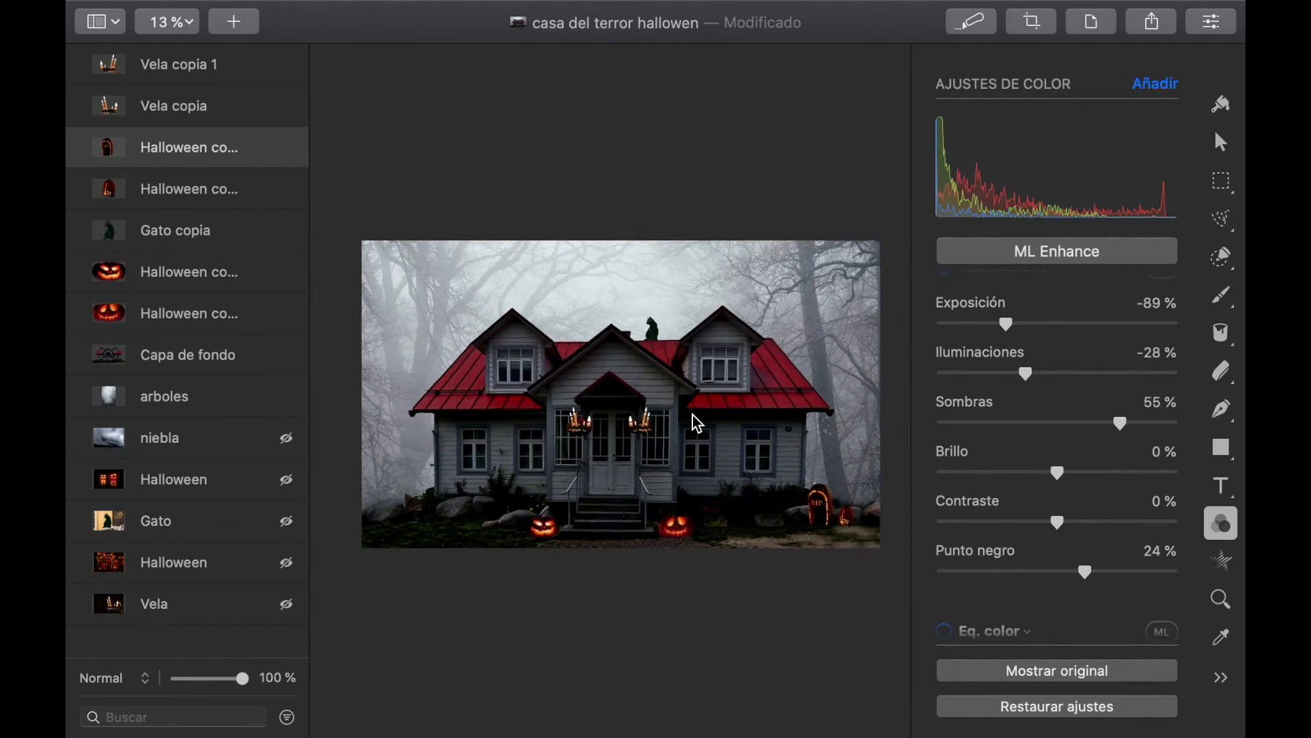
# Step: Make Gato copia black: exposure -200 %, black point 100 %, highlights and shadows -100 %
pyautogui.click(179, 232)
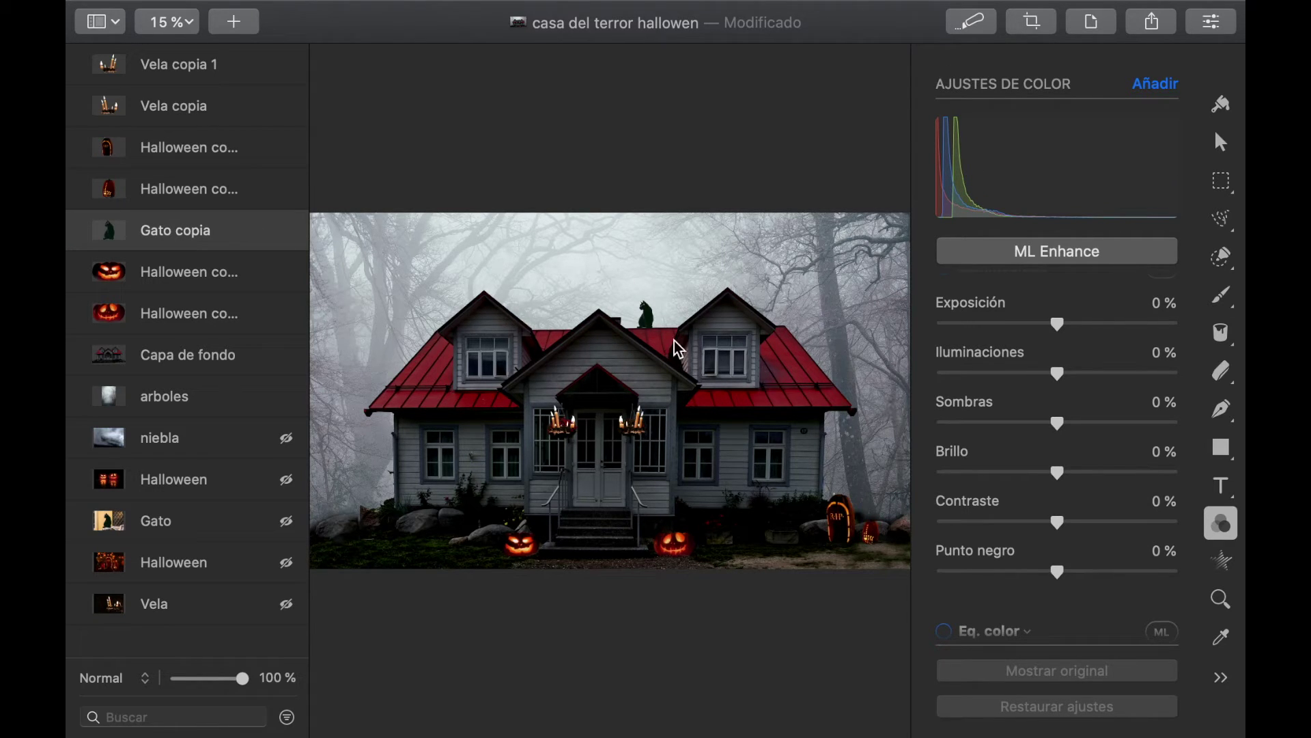
pyautogui.scroll(5, 665, 330)
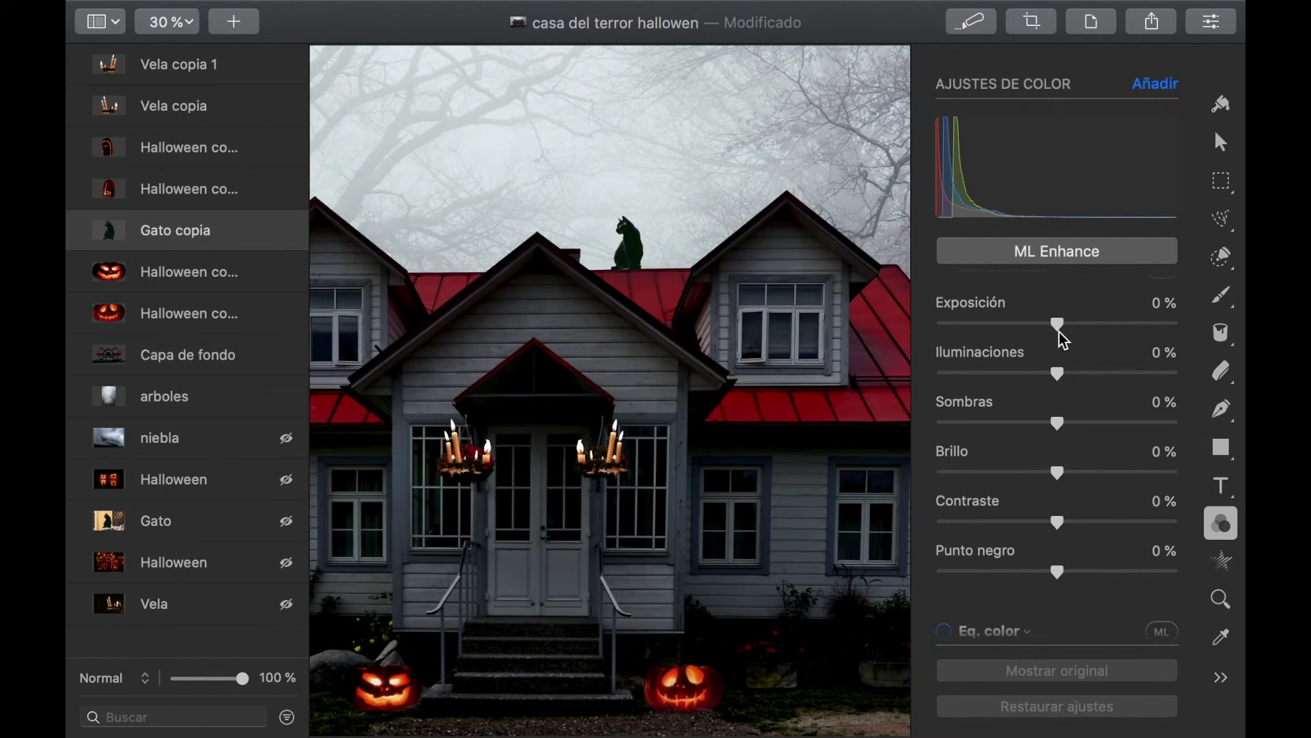
pyautogui.moveTo(1059, 328); pyautogui.dragTo(935, 332)
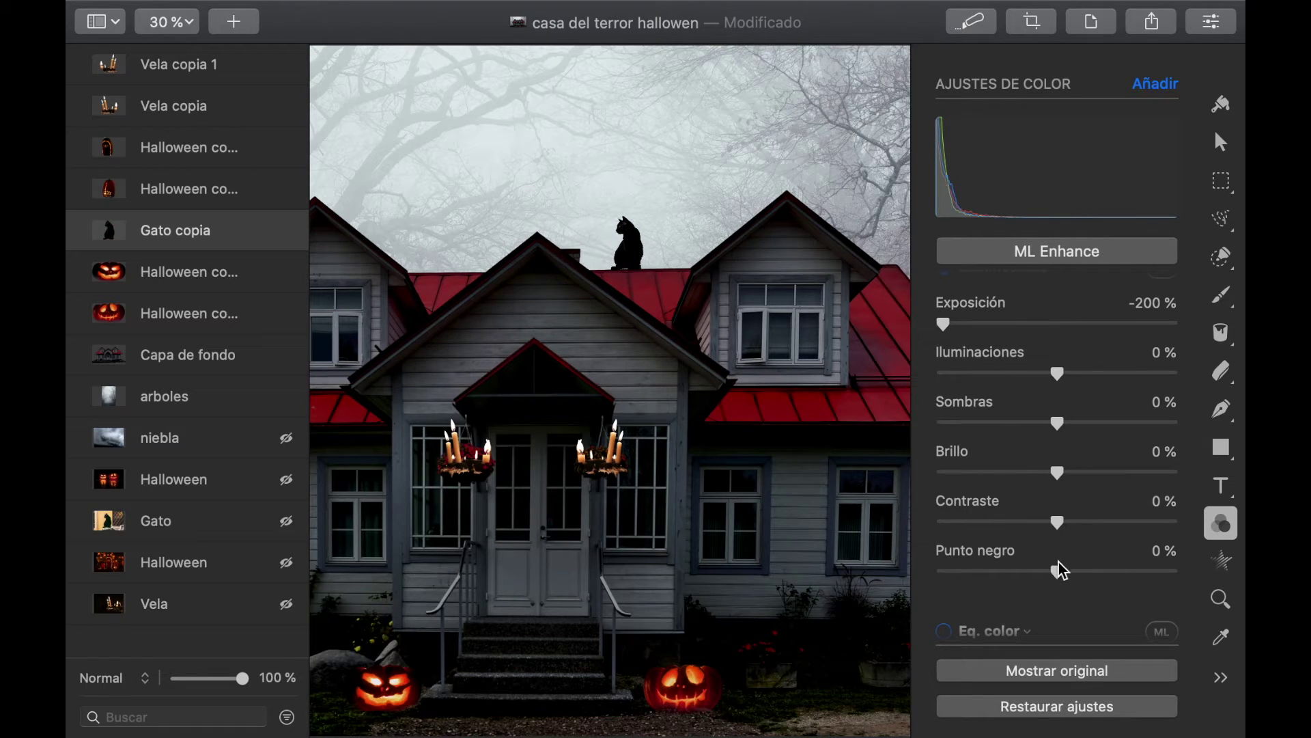
pyautogui.moveTo(1059, 572); pyautogui.dragTo(1194, 582)
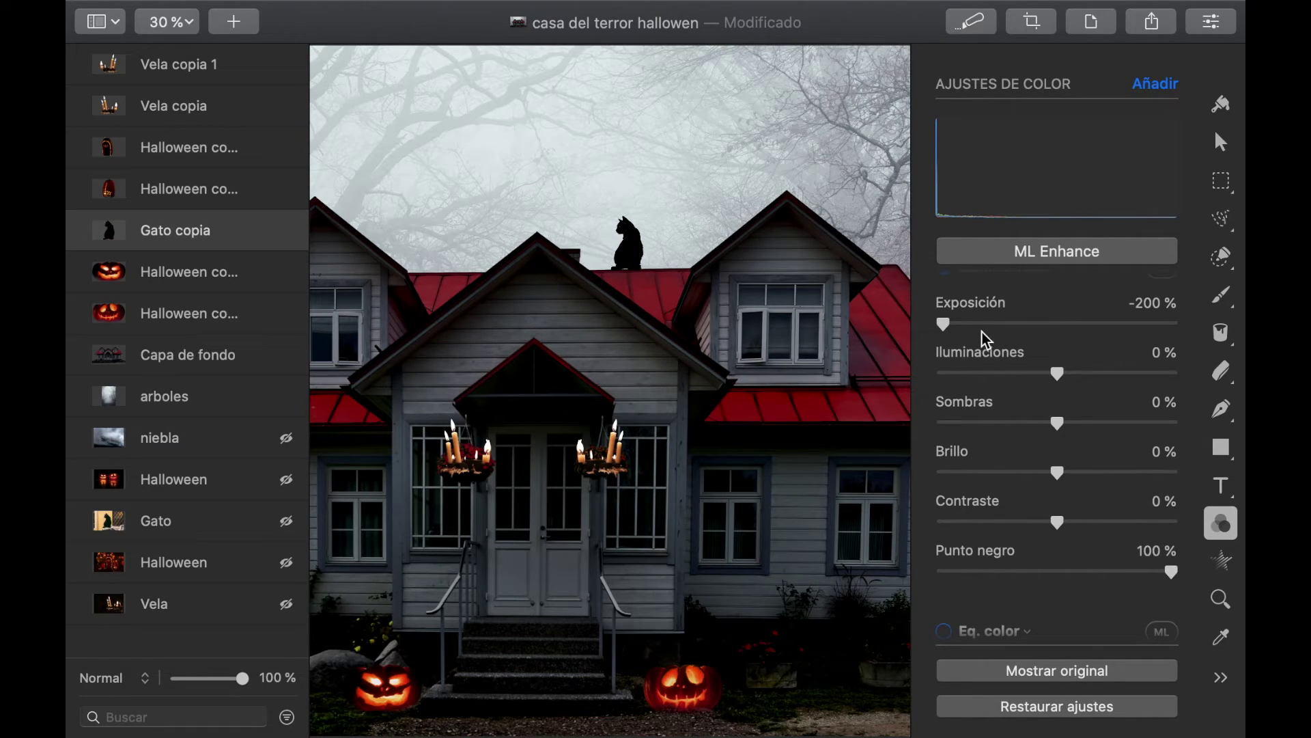
pyautogui.moveTo(1058, 375); pyautogui.dragTo(916, 383)
pyautogui.moveTo(1057, 425); pyautogui.dragTo(939, 427)
pyautogui.press('super+minus')
pyautogui.press('super+minus')
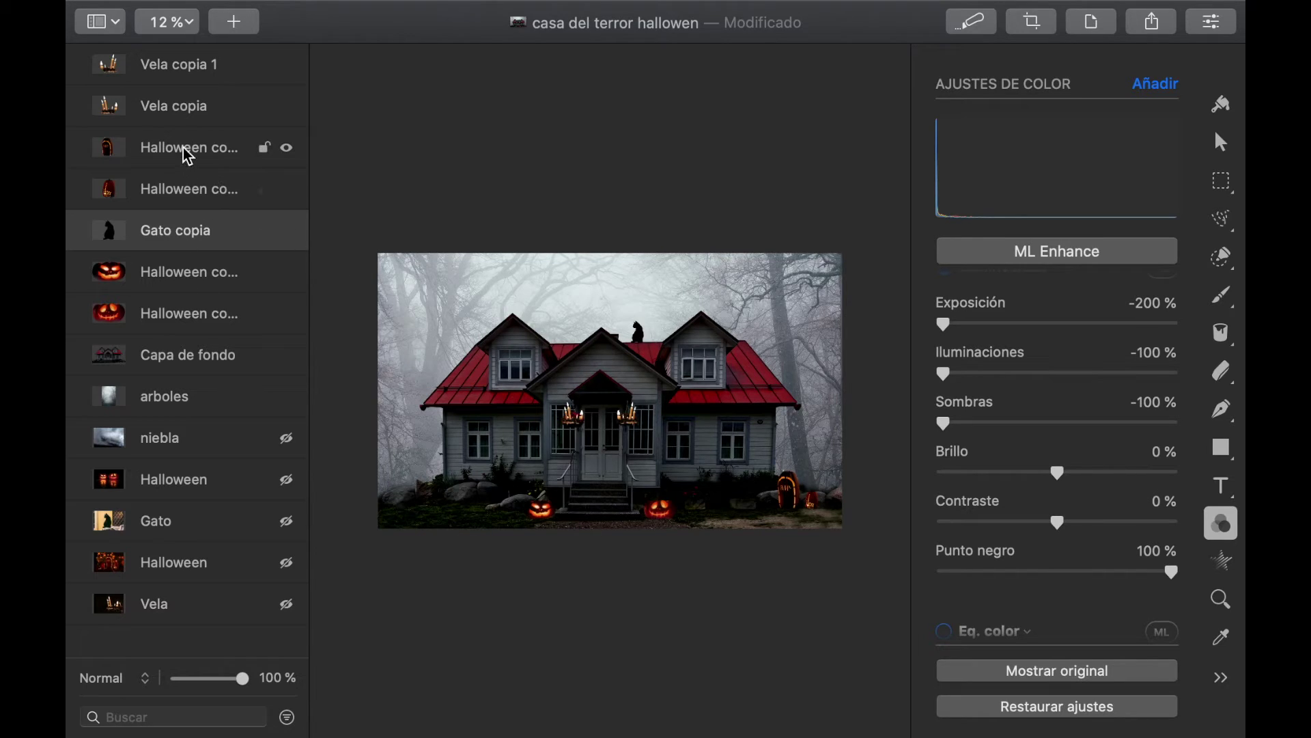
# Step: Set Vela copia to exposure -200 %, black point 81 %, highlights 100 %, shadows 1 %
pyautogui.click(176, 115)
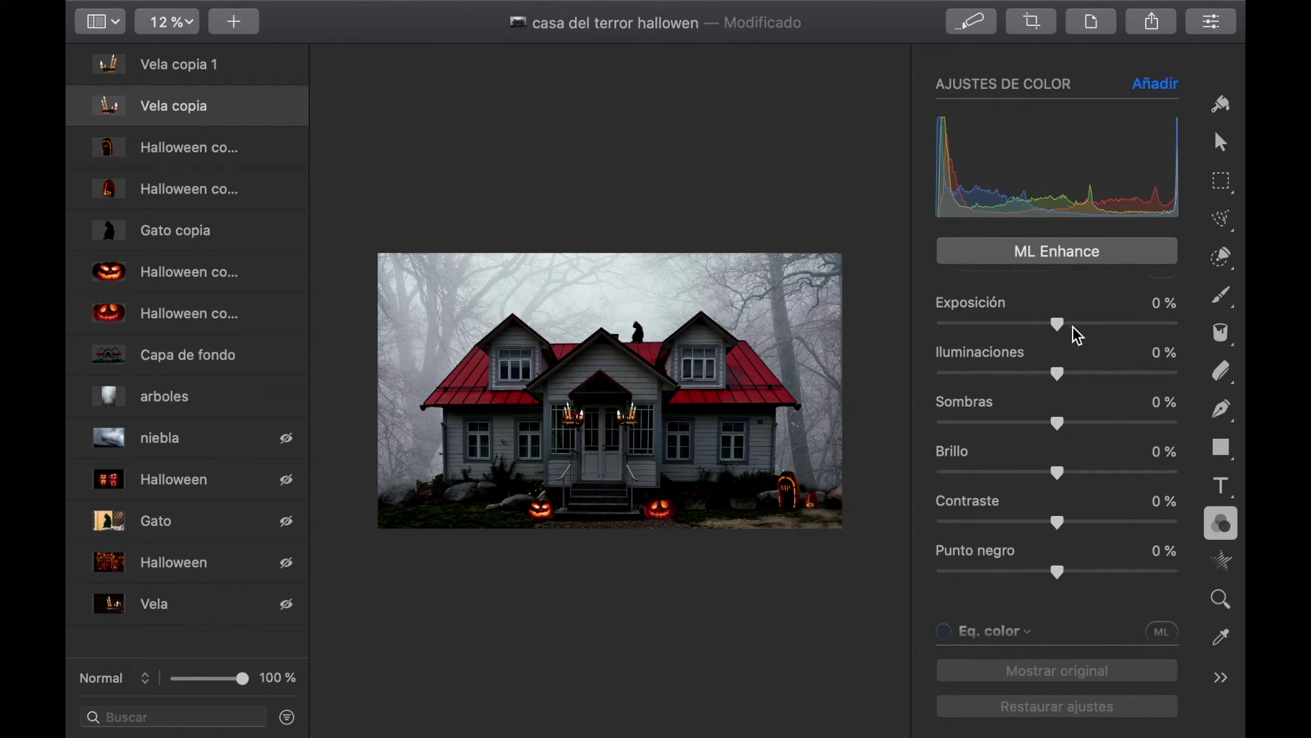
pyautogui.moveTo(1058, 325); pyautogui.dragTo(930, 325)
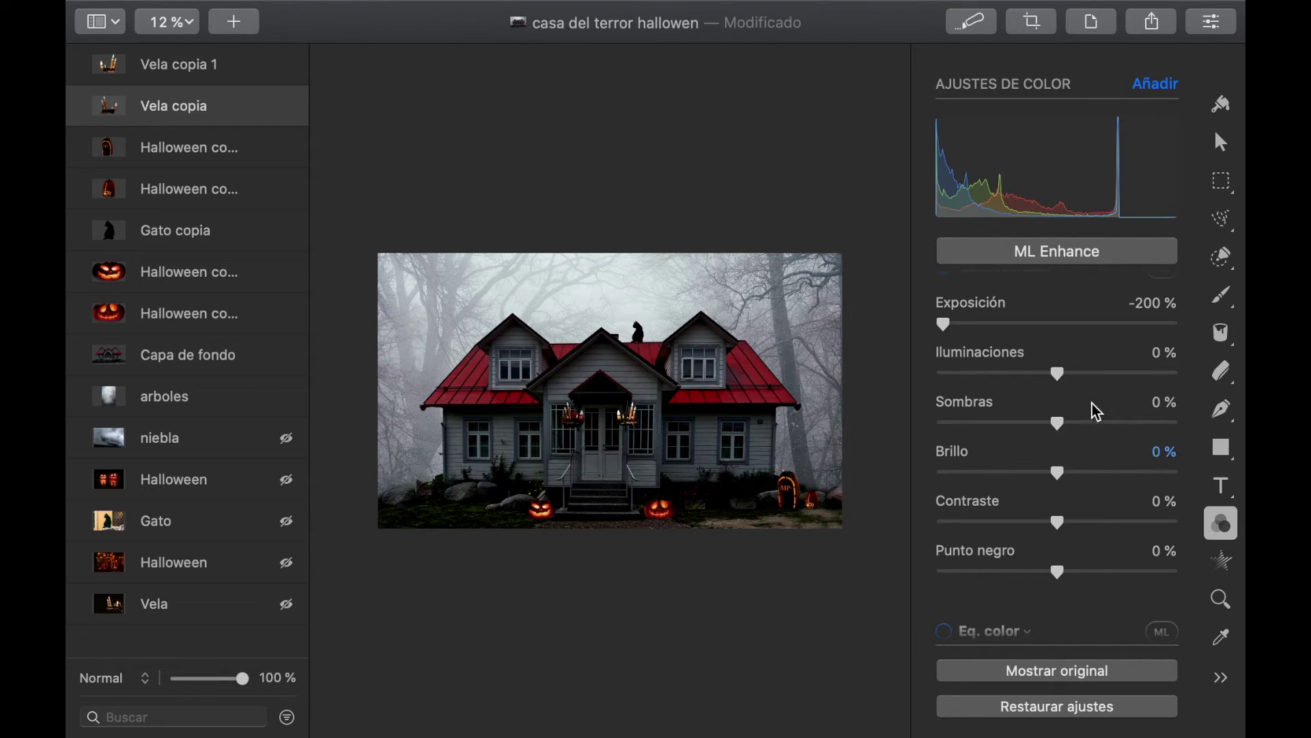
pyautogui.moveTo(1069, 572); pyautogui.dragTo(1158, 575)
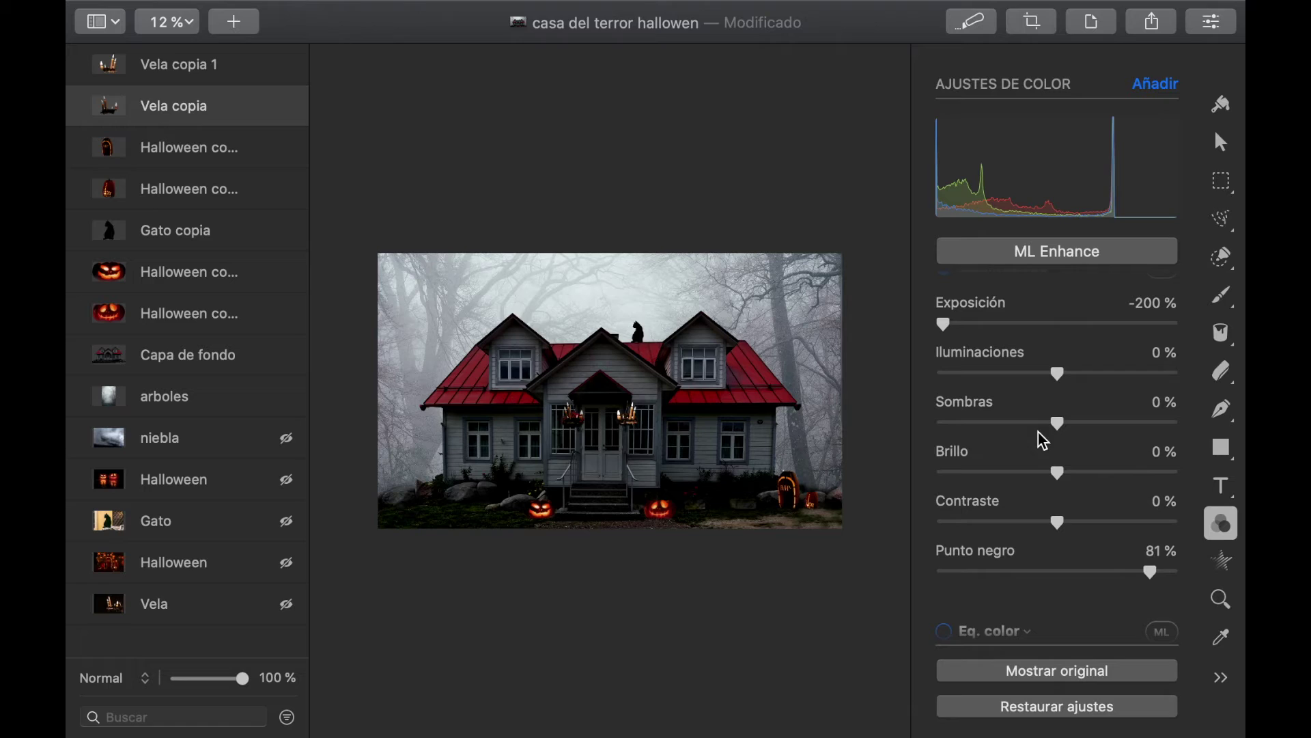
pyautogui.moveTo(1065, 376); pyautogui.dragTo(1174, 375)
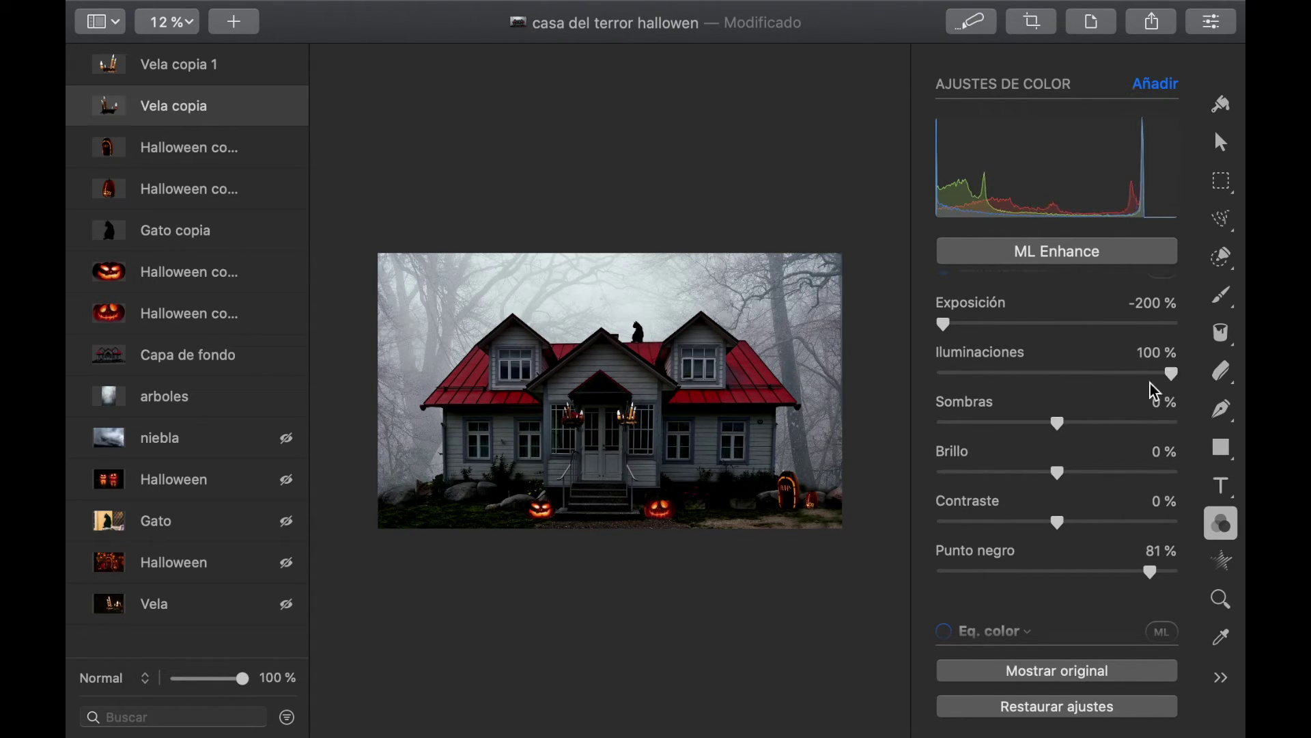
pyautogui.moveTo(1060, 428); pyautogui.dragTo(1106, 478)
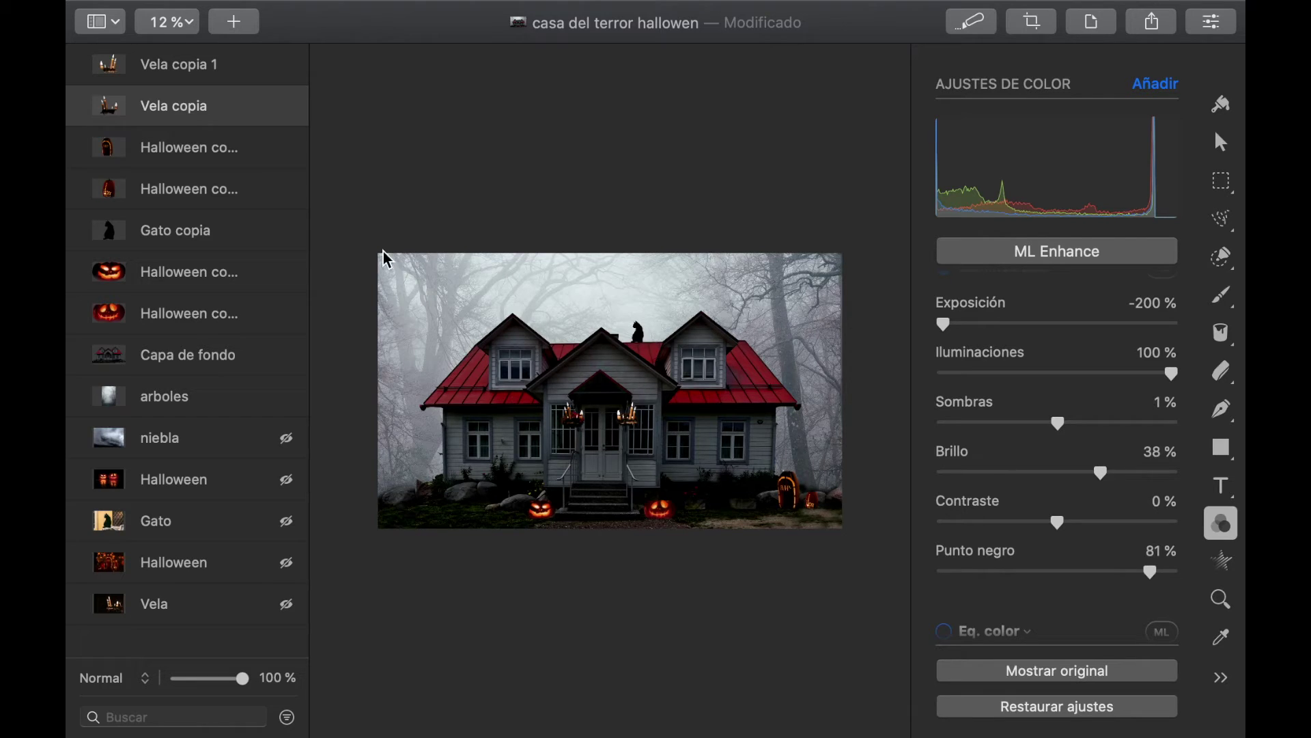
# Step: Give Vela copia 1 exposure -171 %, shadows -35 % and a 59 % black point
pyautogui.click(213, 63)
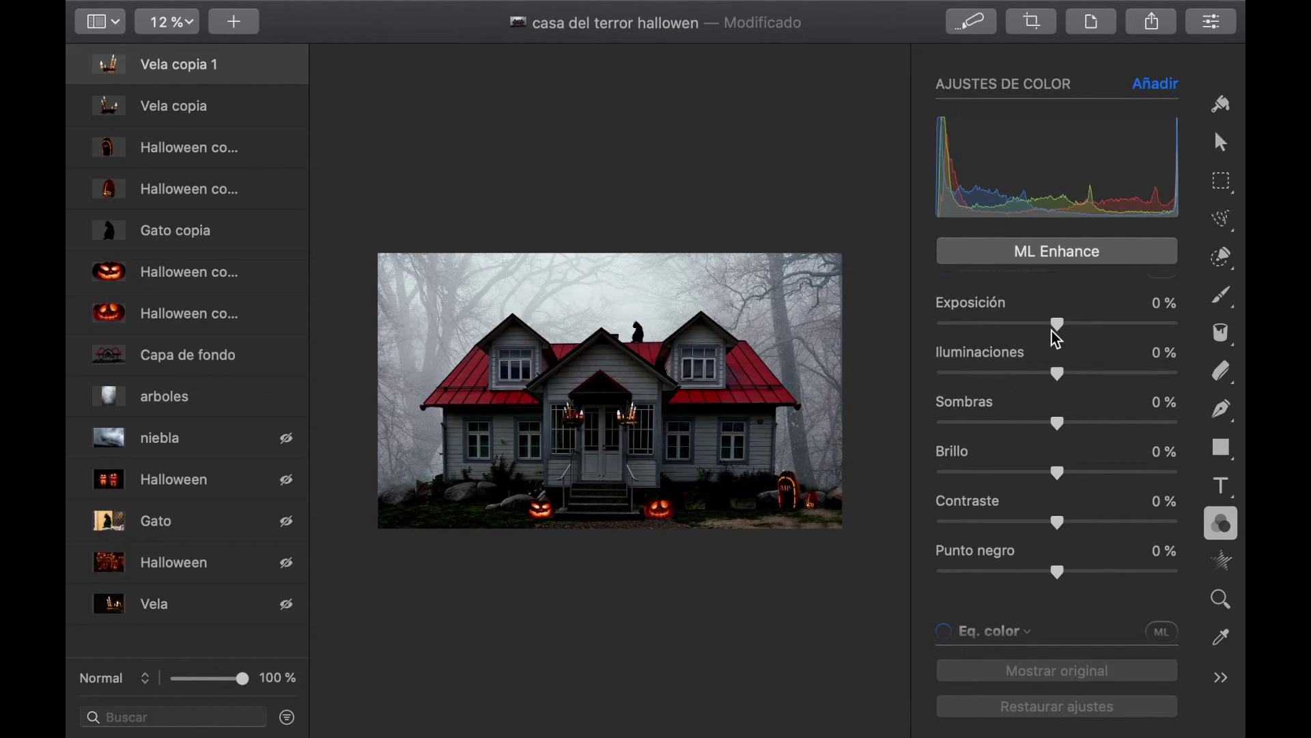
pyautogui.moveTo(1058, 323); pyautogui.dragTo(959, 316)
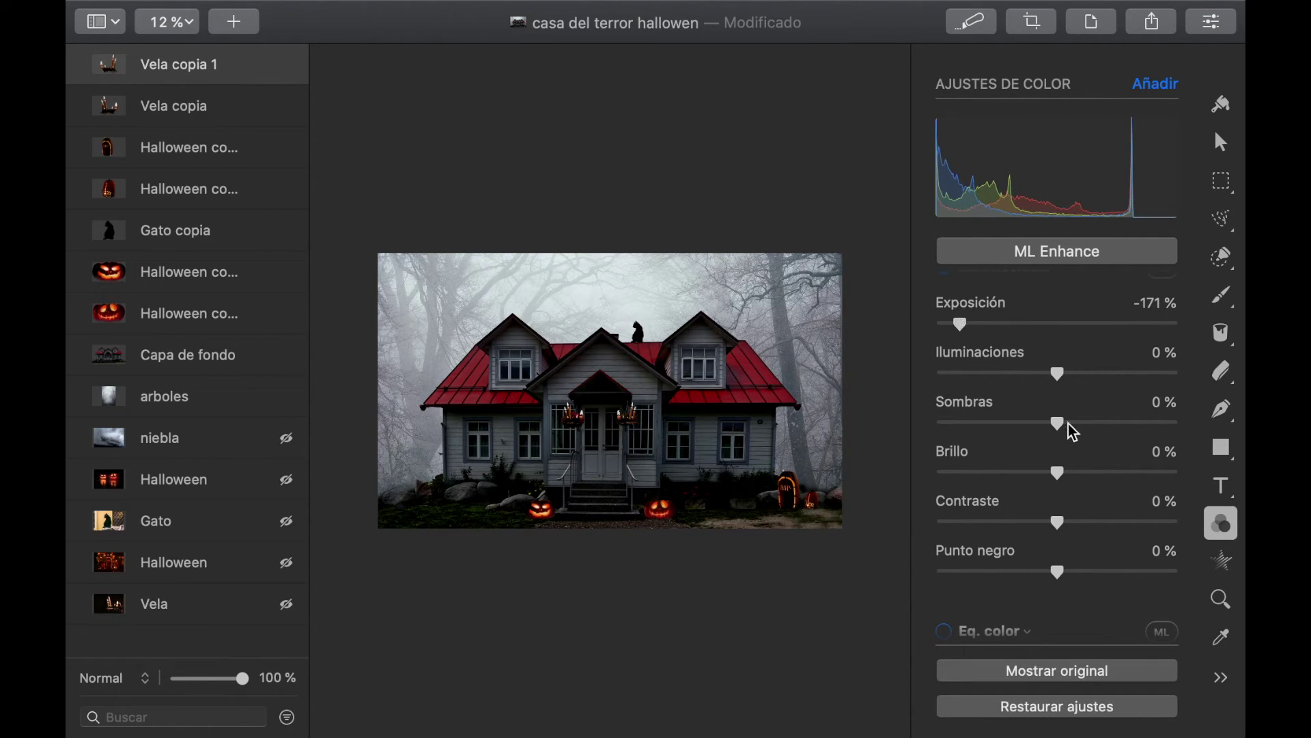
pyautogui.moveTo(1074, 432); pyautogui.dragTo(1022, 422)
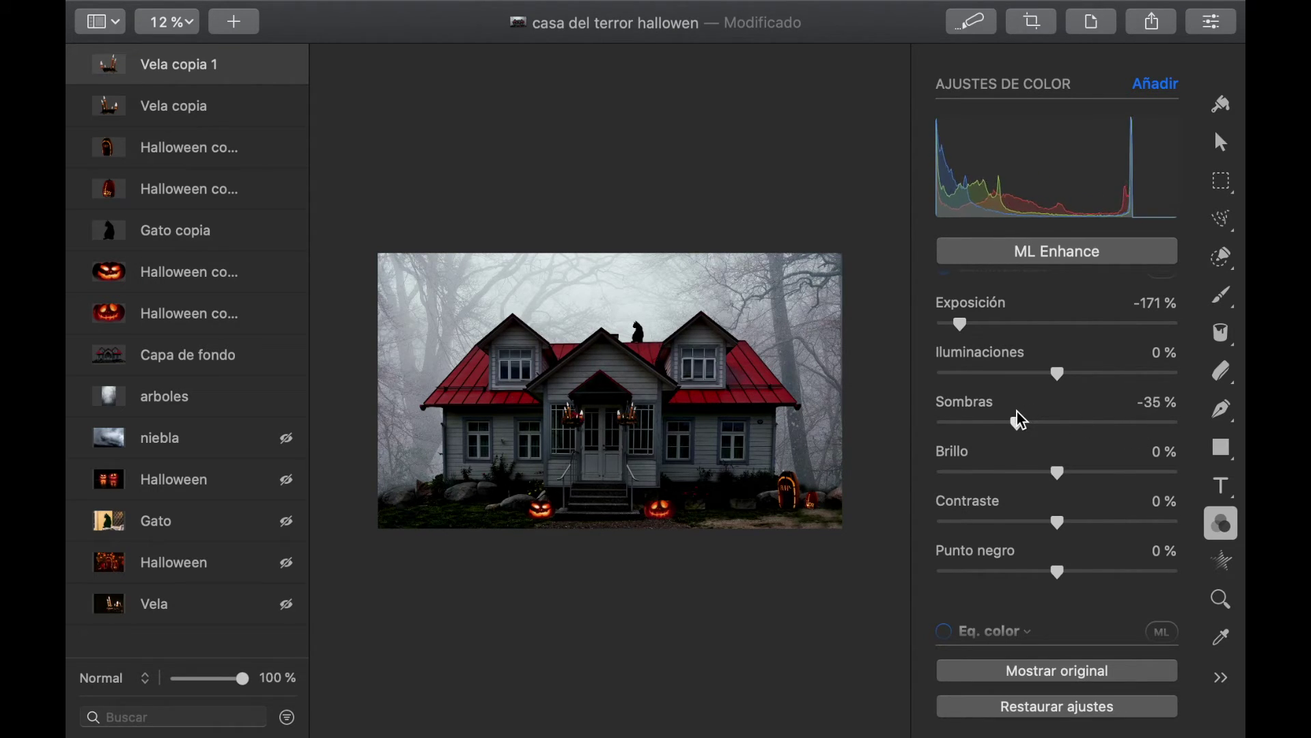
pyautogui.moveTo(1057, 572); pyautogui.dragTo(1129, 577)
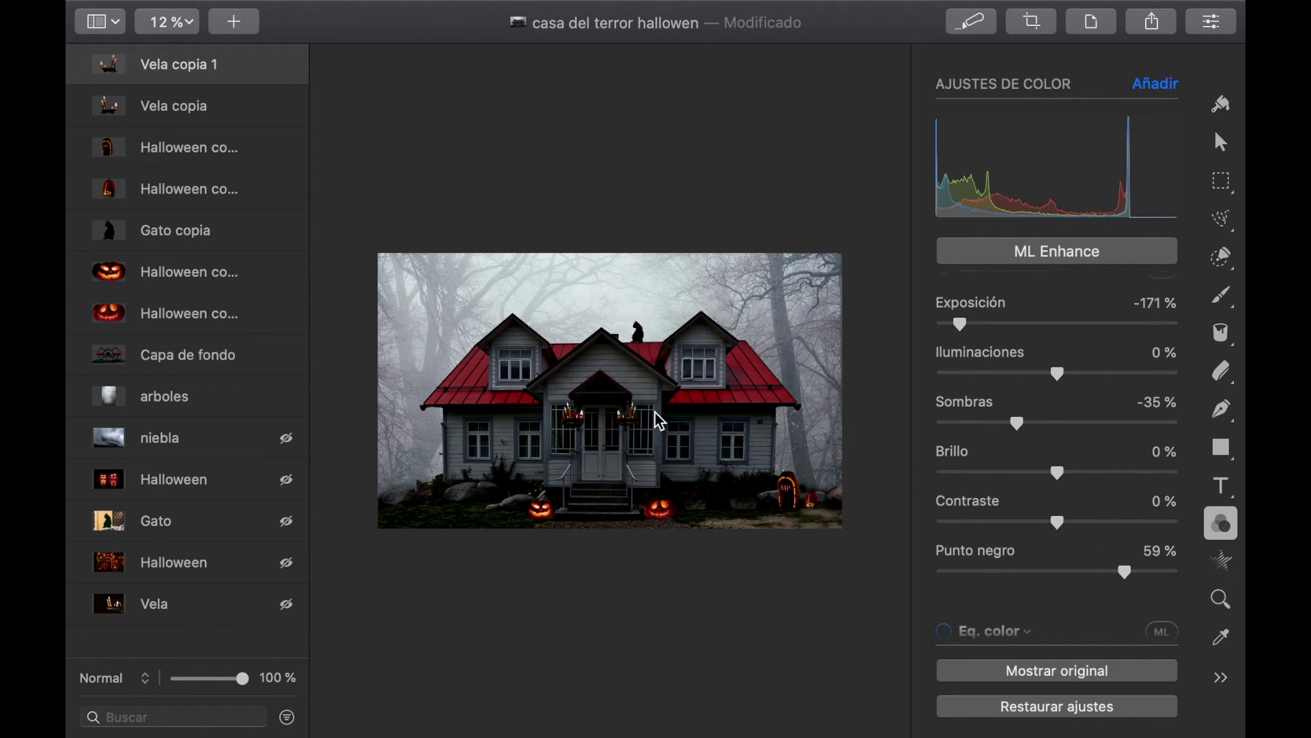
# Step: Darken arboles to -200 % exposure, move niebla to the top, and hide the candle copies
pyautogui.click(168, 413)
pyautogui.moveTo(1058, 325); pyautogui.dragTo(945, 335)
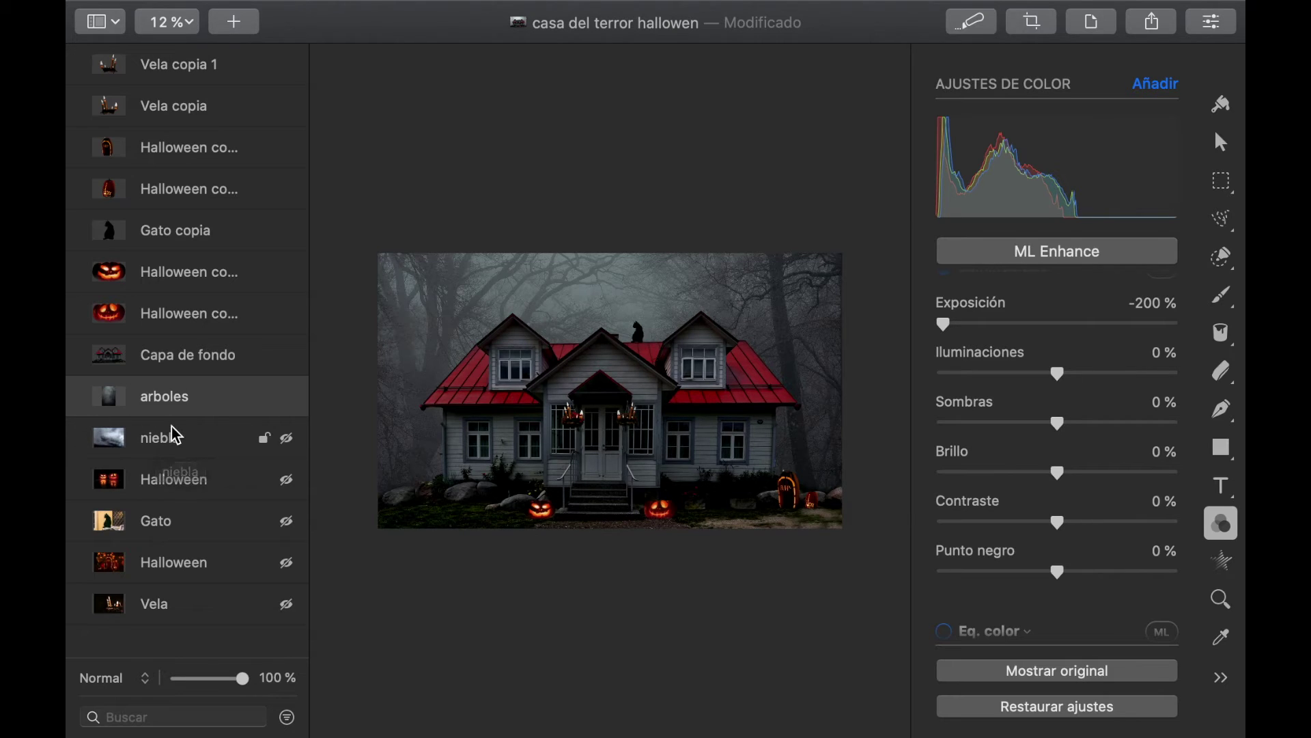
pyautogui.moveTo(170, 439); pyautogui.dragTo(181, 58)
pyautogui.moveTo(294, 115); pyautogui.dragTo(292, 261)
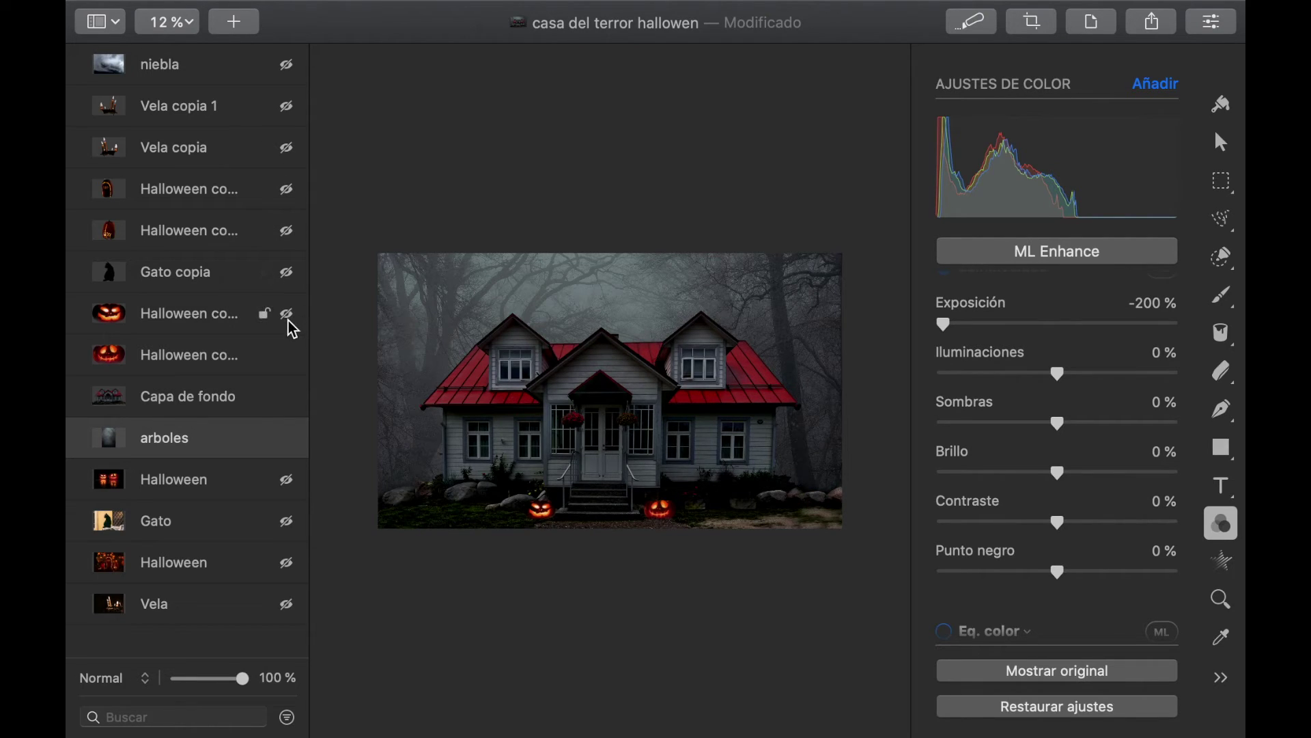
# Step: Hide the pumpkins, Capa de fondo and arboles to preview the niebla fog on its own
pyautogui.click(287, 314)
pyautogui.click(289, 368)
pyautogui.click(287, 397)
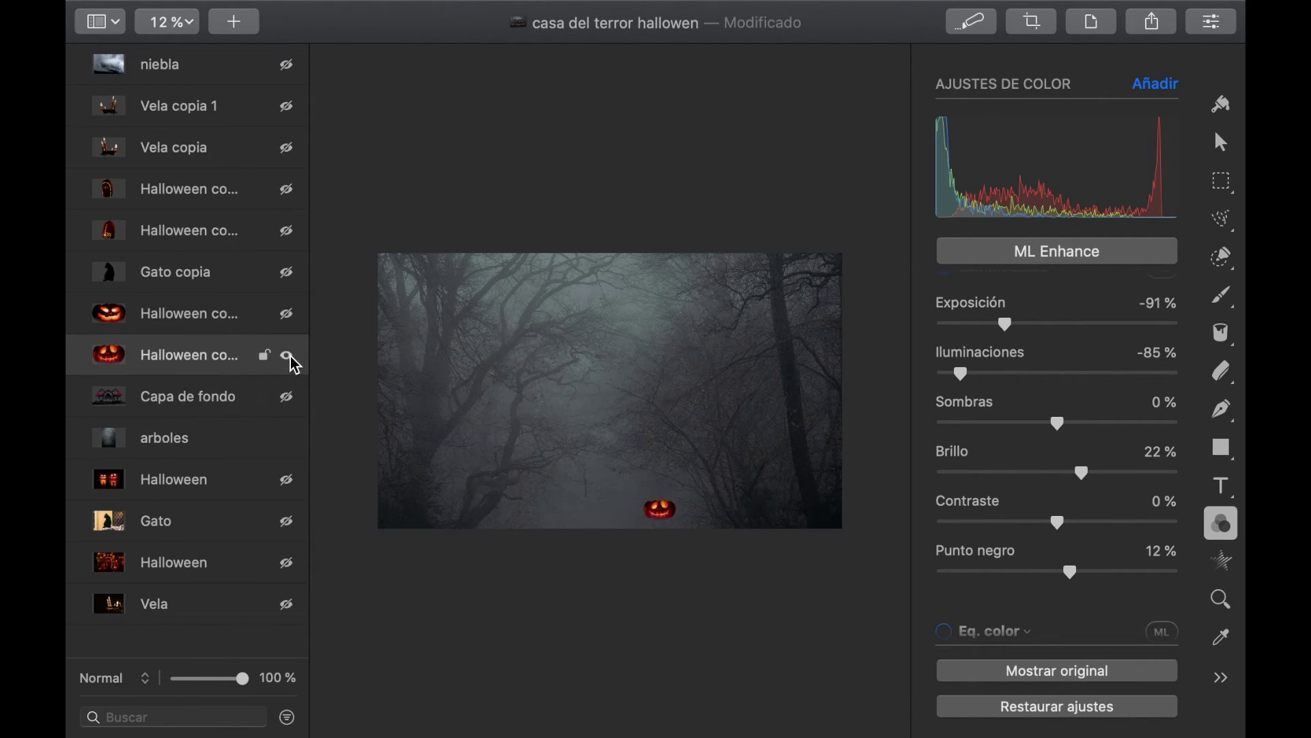
pyautogui.click(288, 355)
pyautogui.click(288, 438)
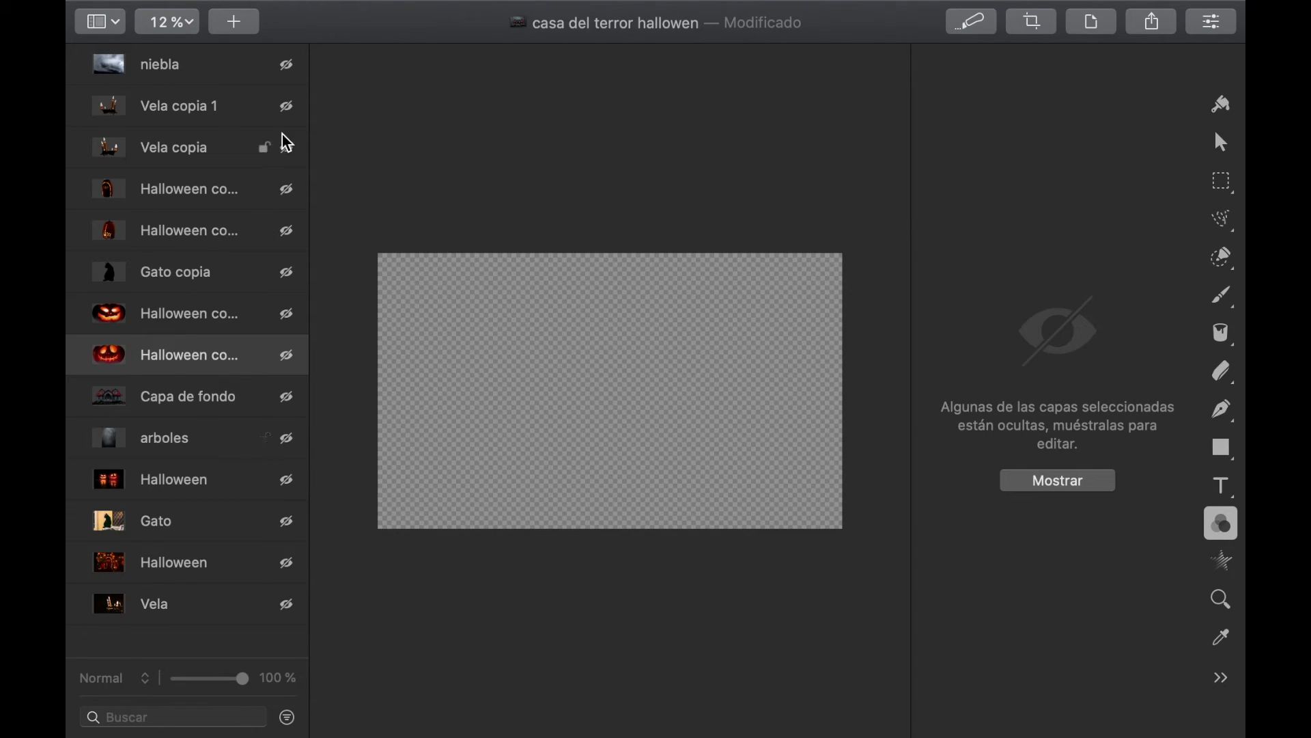
pyautogui.click(287, 65)
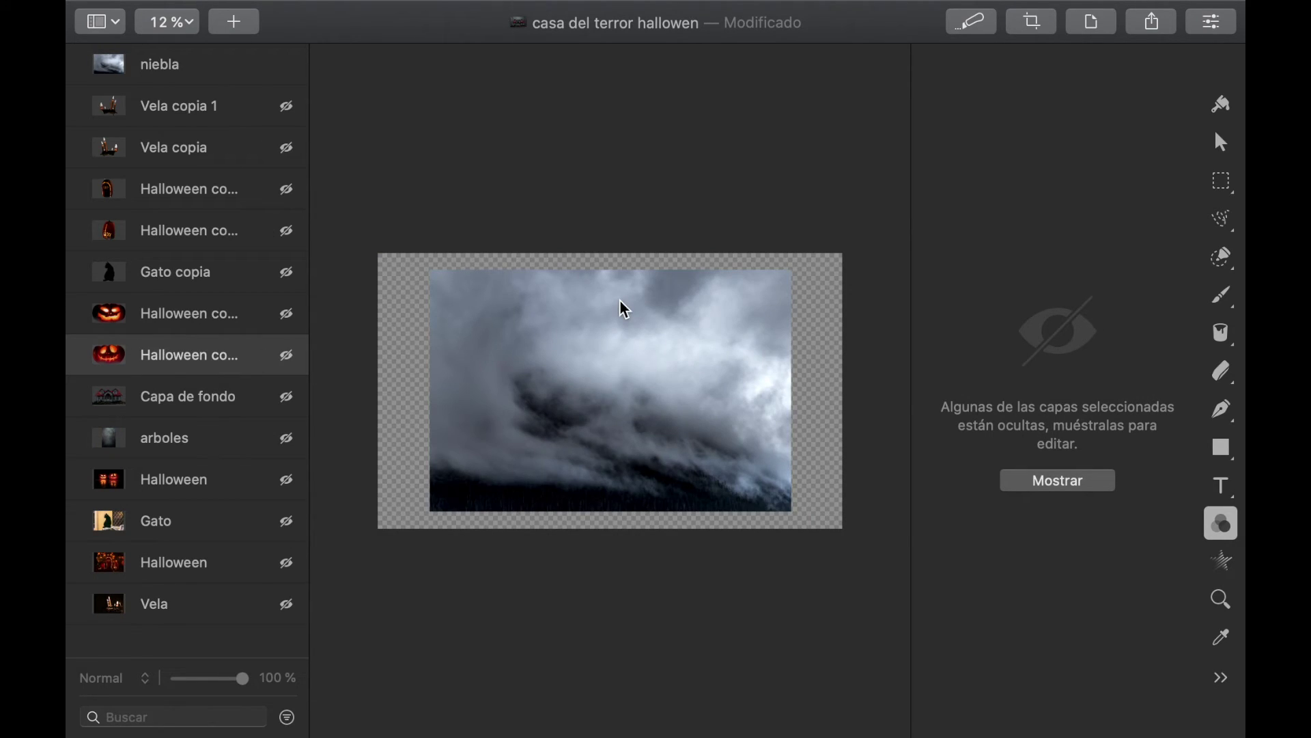
pyautogui.scroll(3, 620, 399)
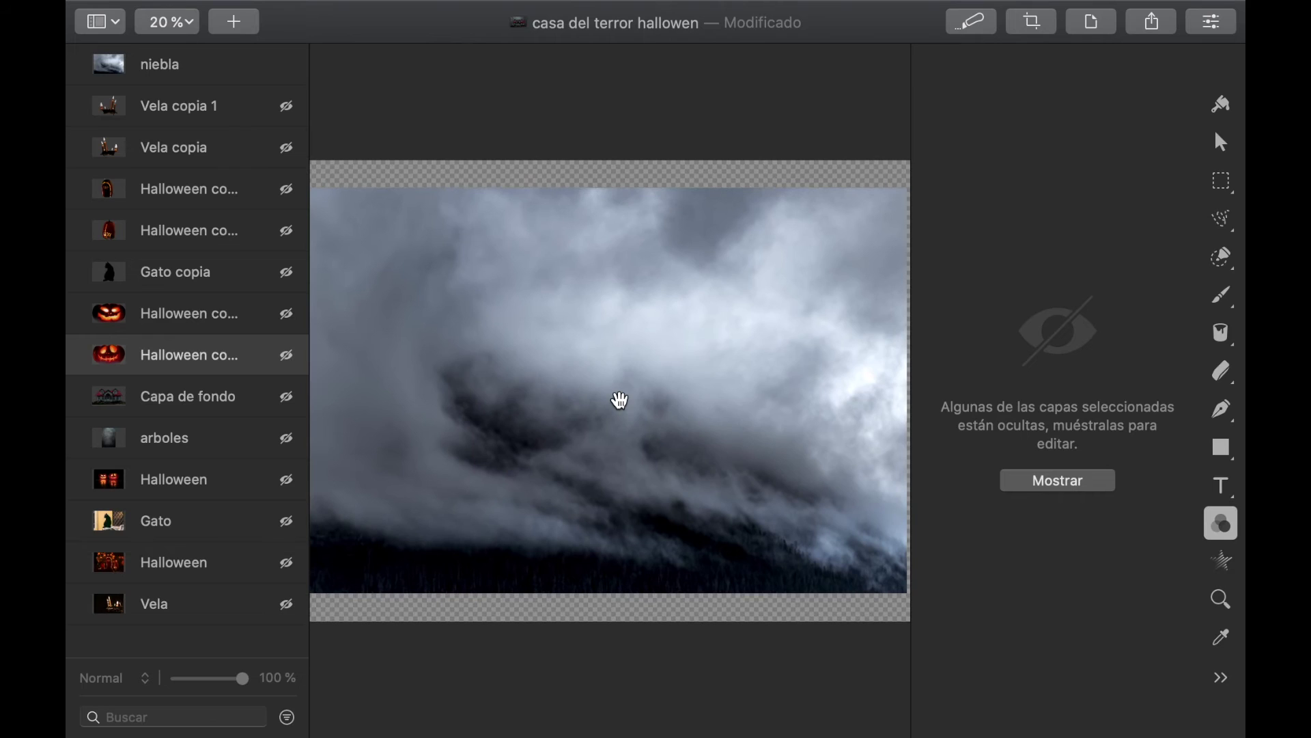
pyautogui.scroll(-3, 650, 378)
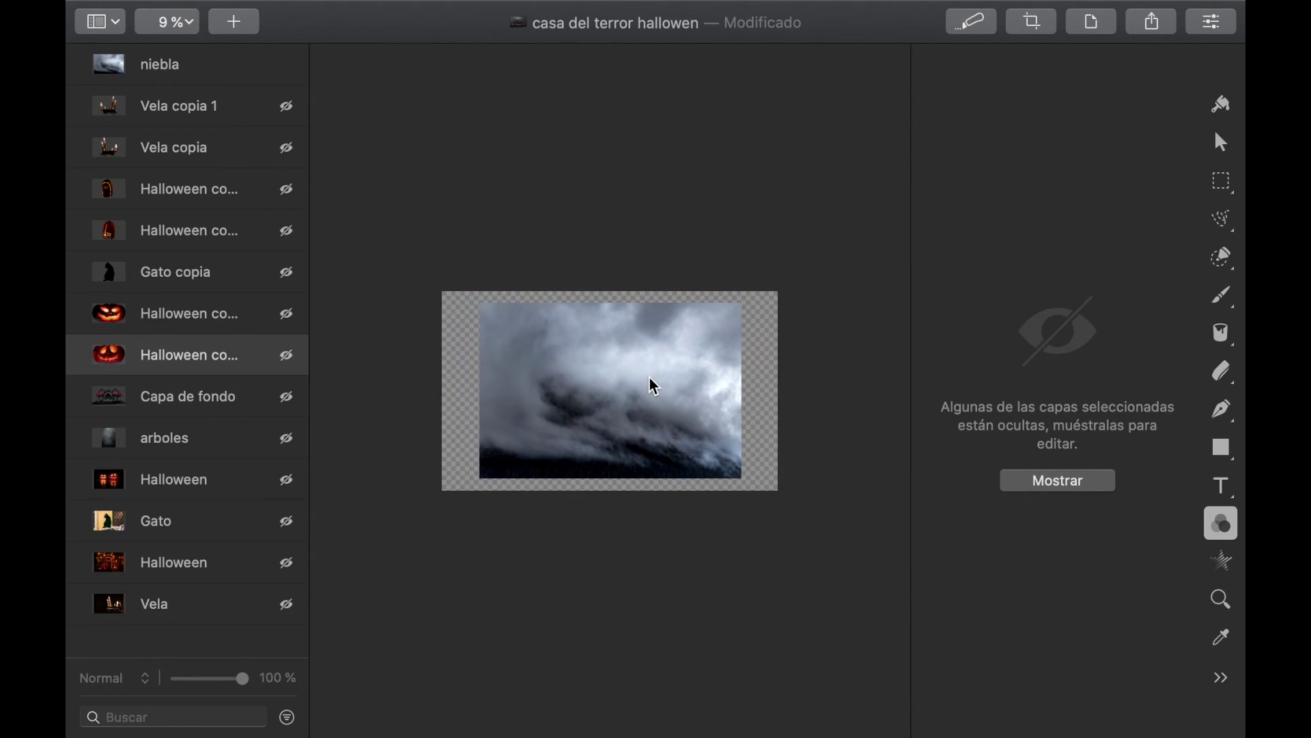
# Step: Unhide the candle, pumpkin, cat, Capa de fondo, arboles and forest background layers
pyautogui.click(288, 160)
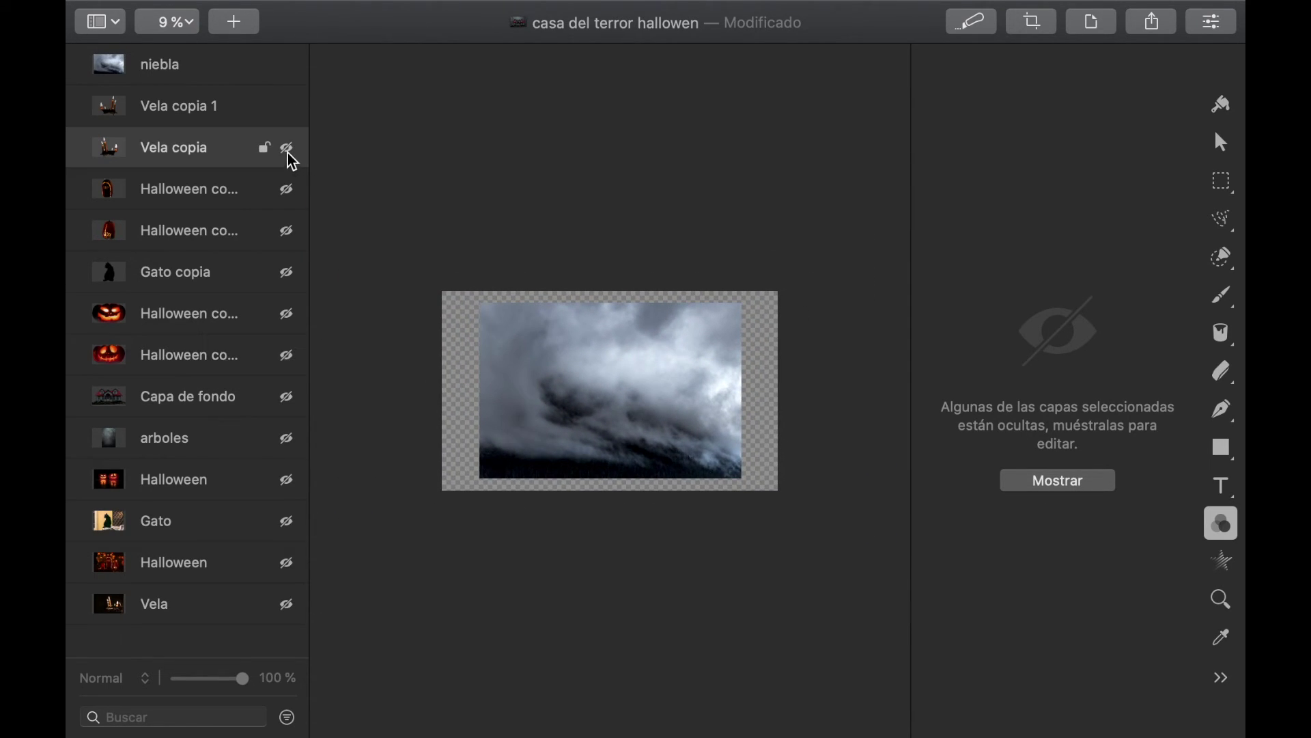
pyautogui.click(288, 149)
pyautogui.click(288, 189)
pyautogui.click(288, 231)
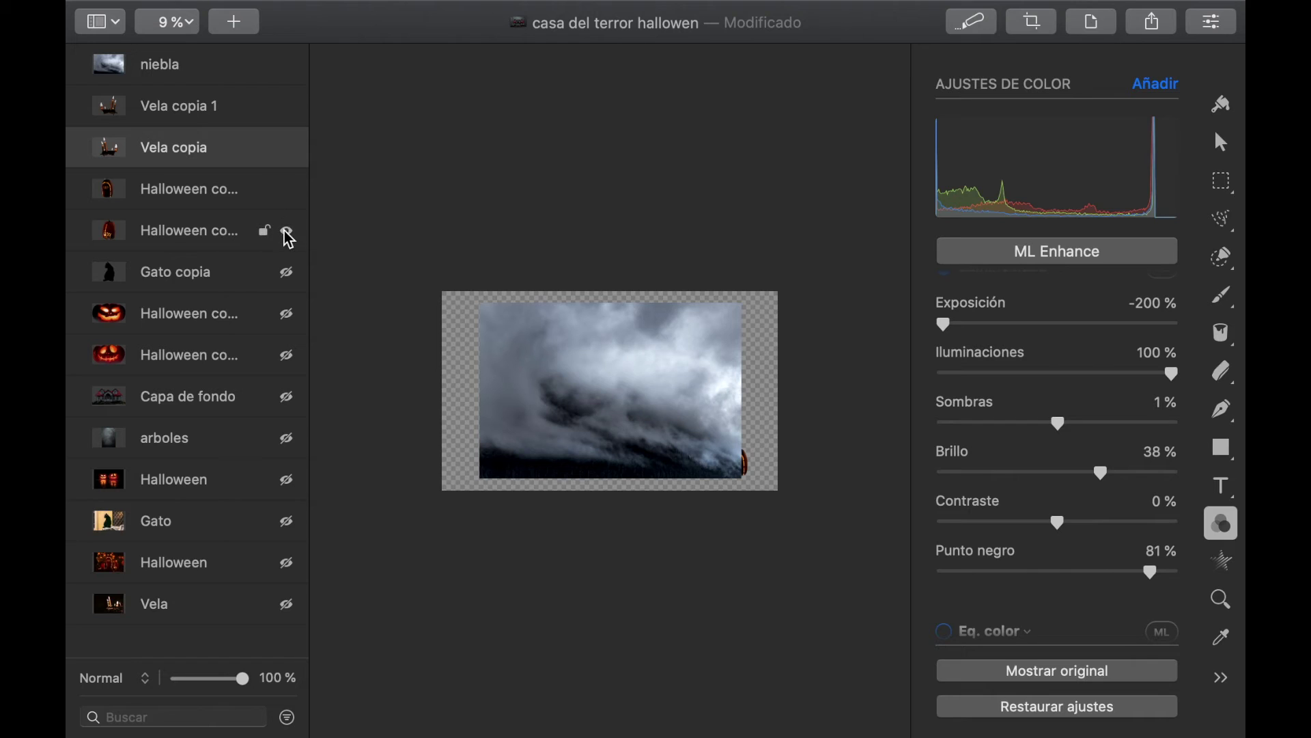
pyautogui.click(288, 273)
pyautogui.click(289, 318)
pyautogui.click(288, 314)
pyautogui.click(288, 356)
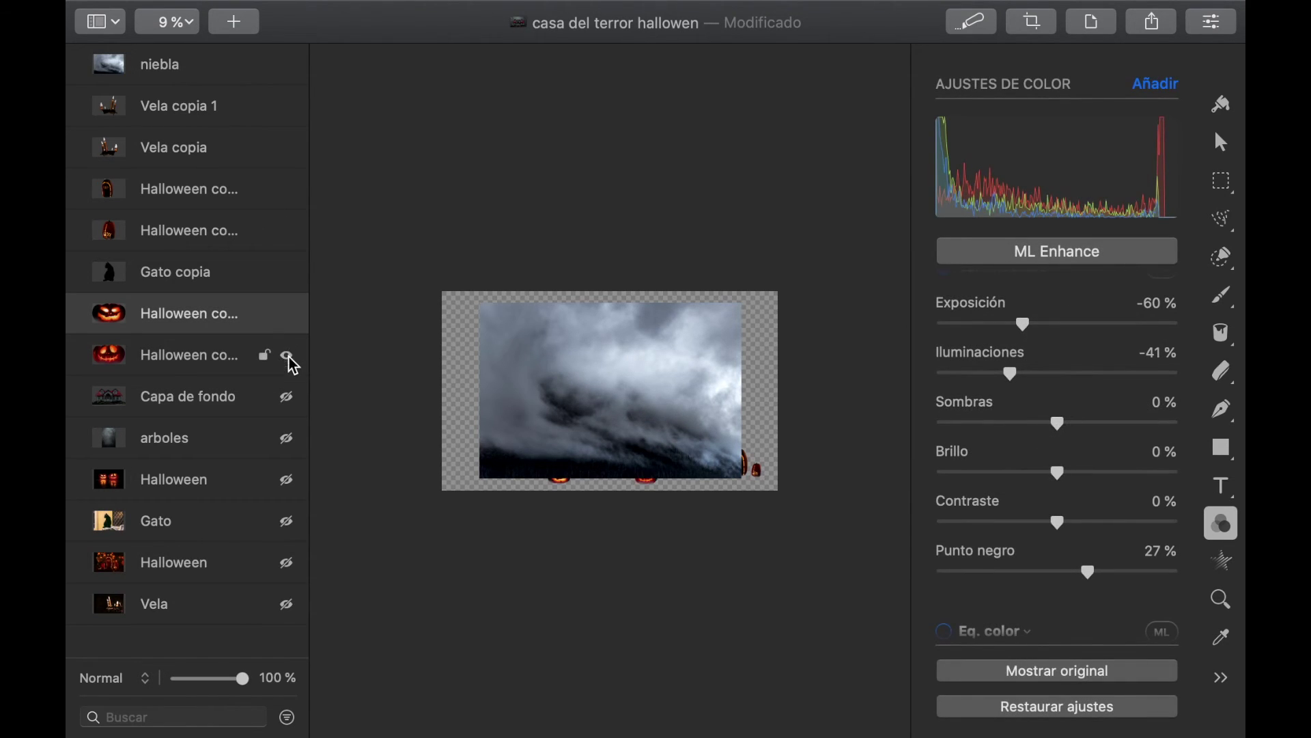
pyautogui.click(288, 398)
pyautogui.click(287, 439)
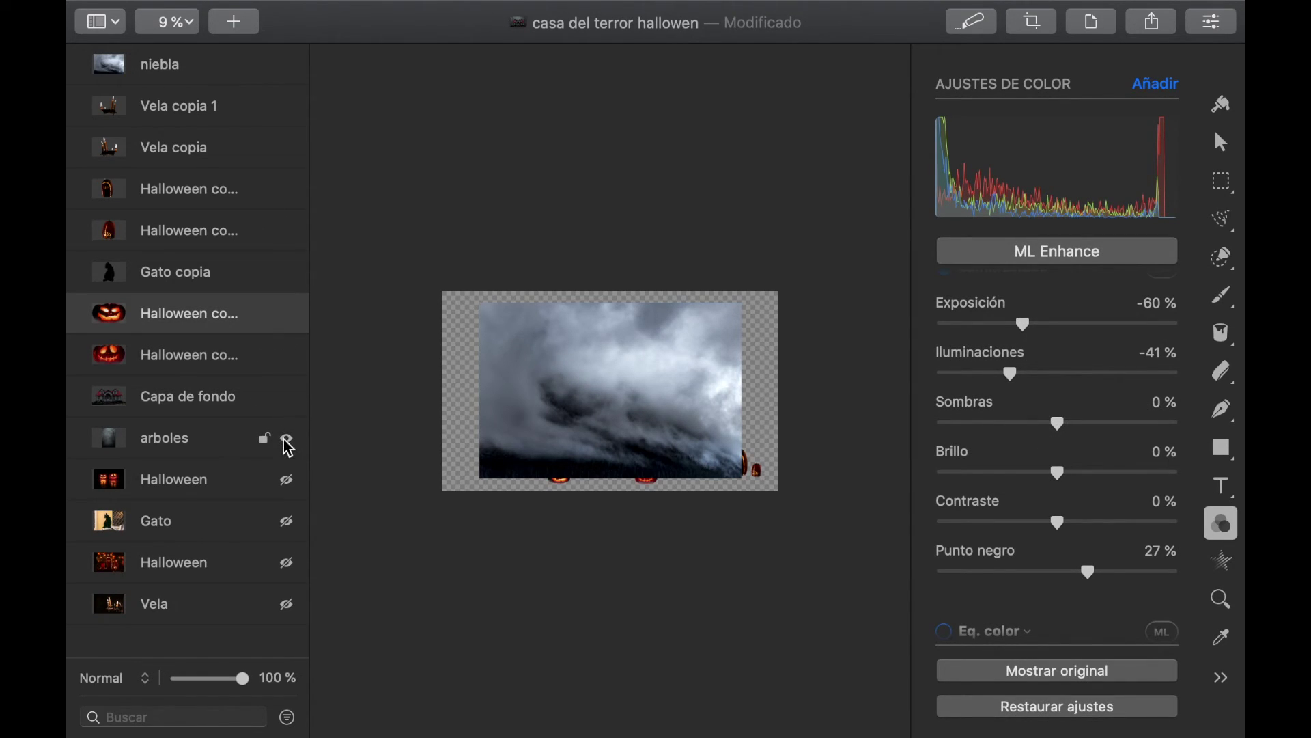
pyautogui.click(288, 482)
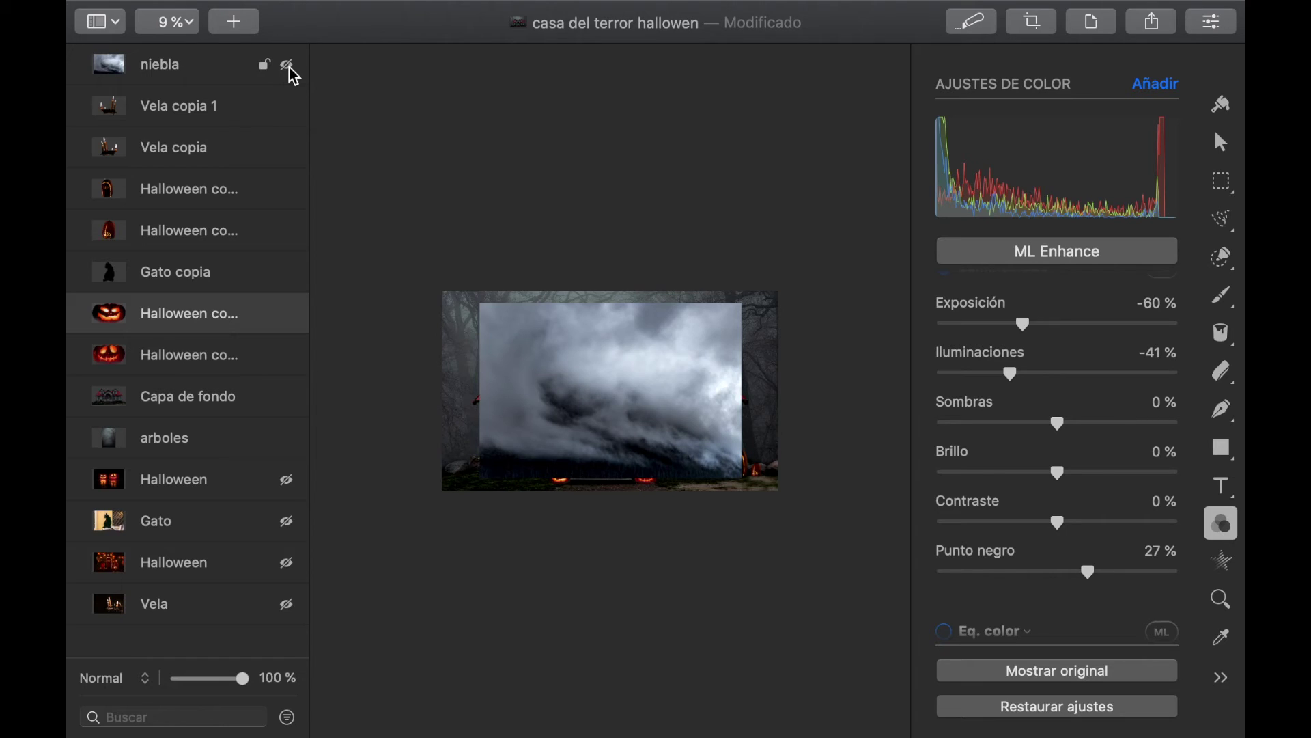
# Step: Toggle the niebla fog layer off and back on to compare the scene
pyautogui.click(290, 71)
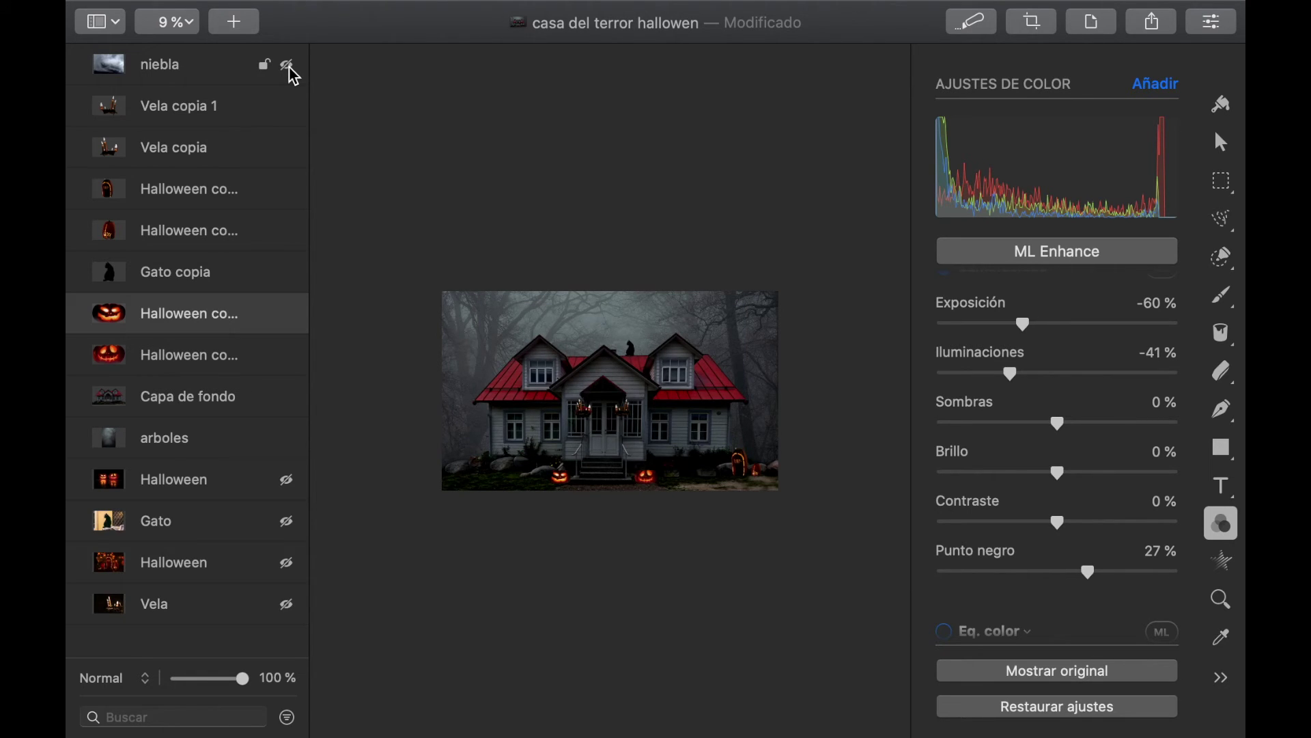
pyautogui.click(290, 71)
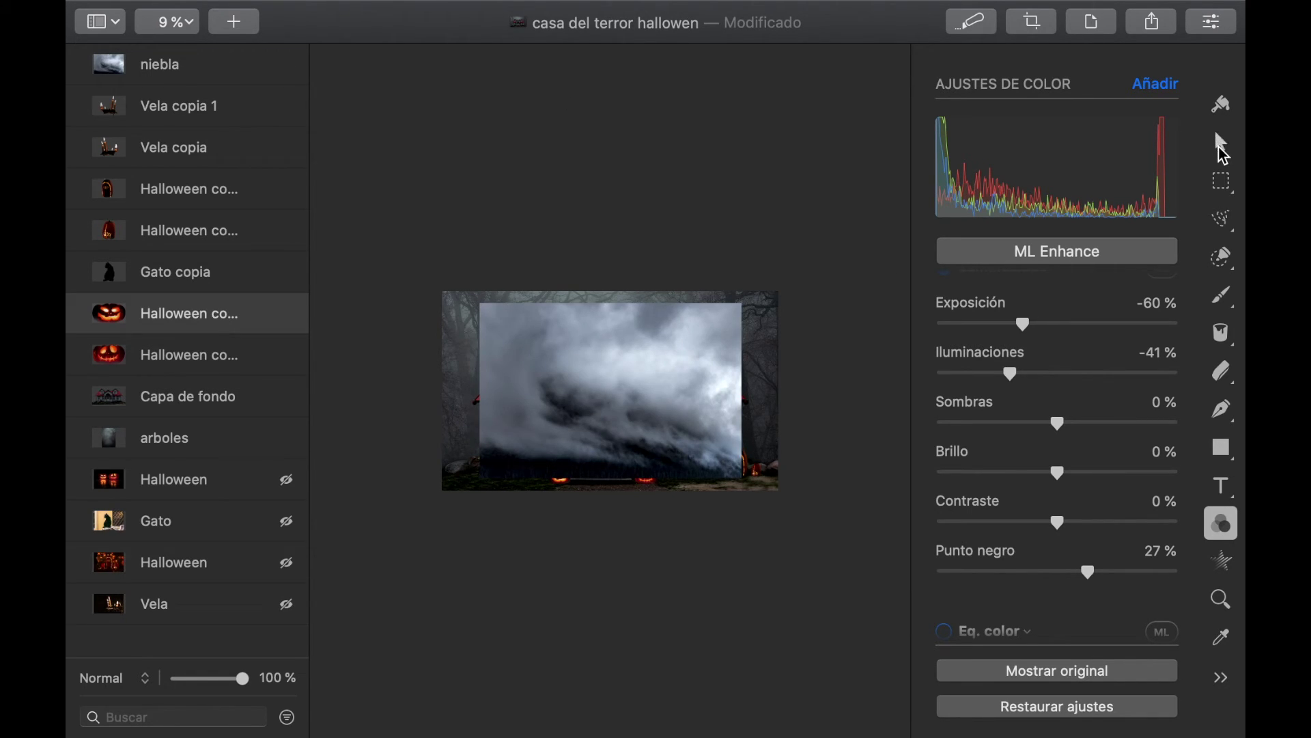
pyautogui.click(1223, 151)
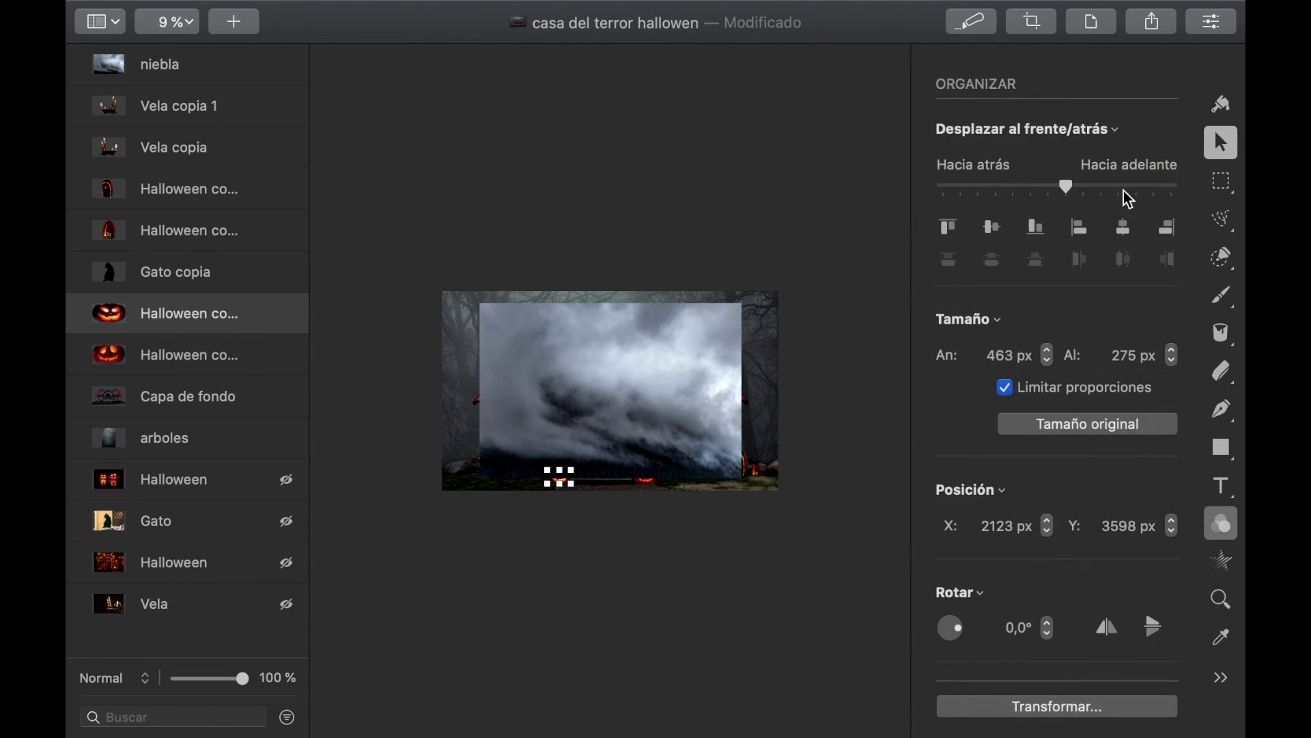
# Step: Stretch niebla to 8315 × 5558 px to cover the canvas and set its opacity to 48 %
pyautogui.click(168, 68)
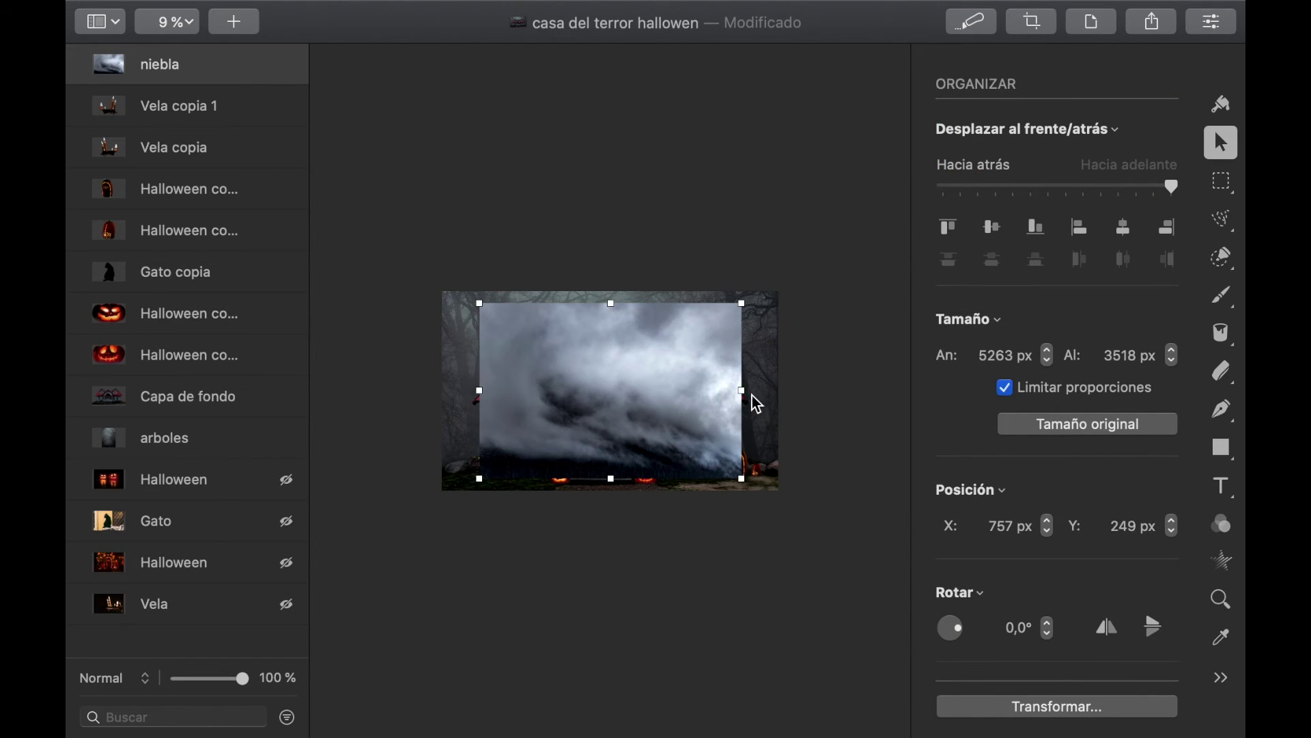
pyautogui.moveTo(744, 392); pyautogui.dragTo(846, 392)
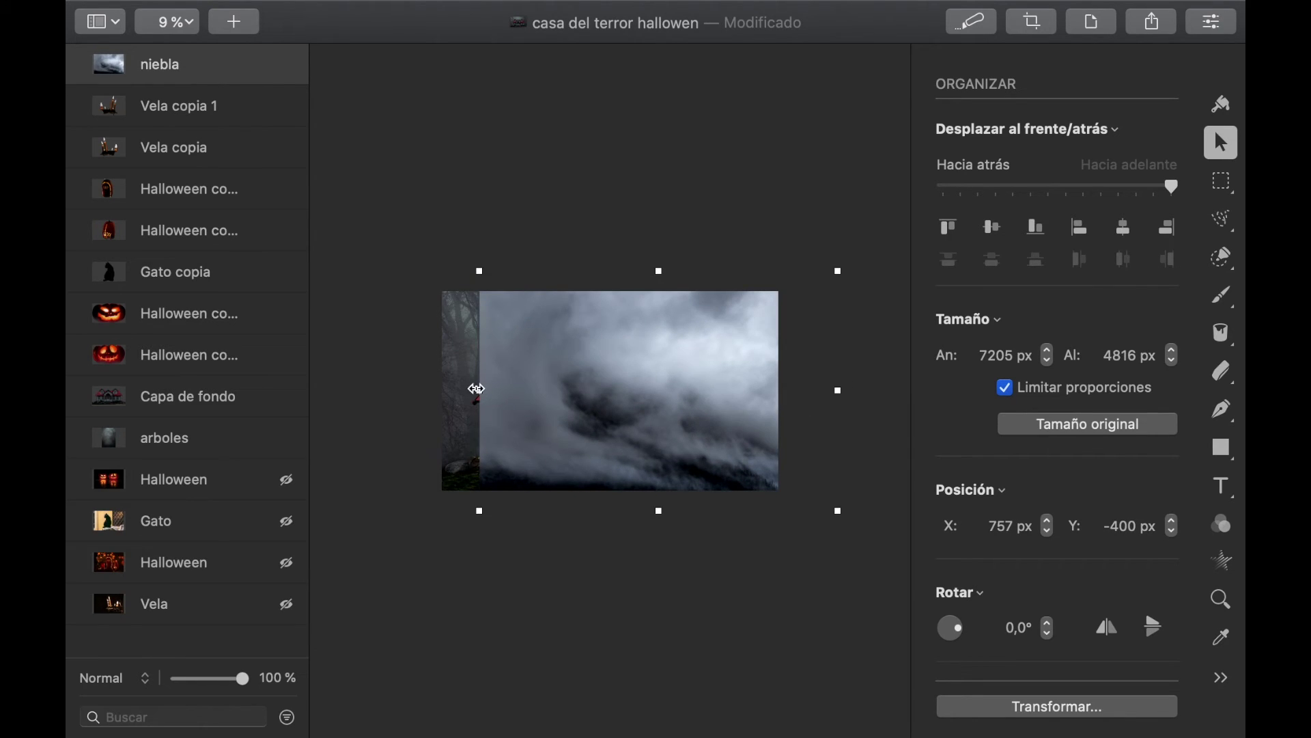
pyautogui.moveTo(477, 390); pyautogui.dragTo(424, 389)
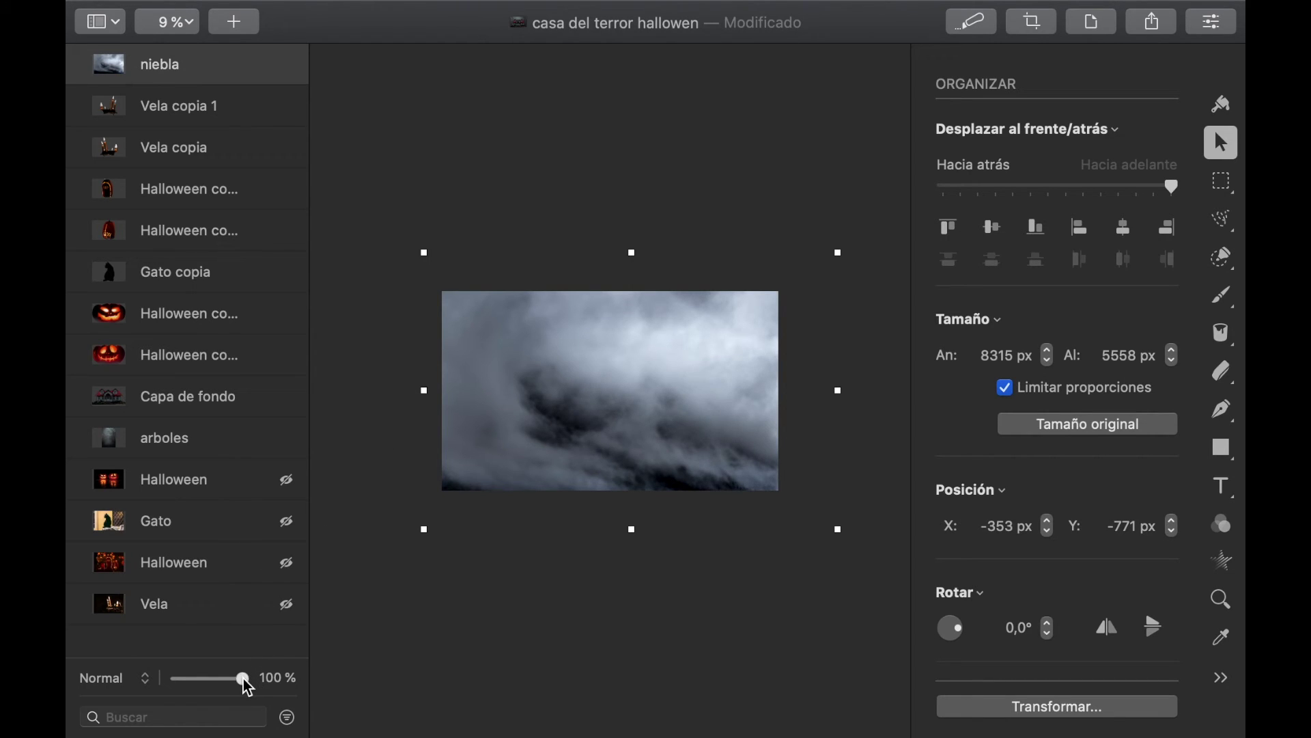
pyautogui.moveTo(245, 682); pyautogui.dragTo(213, 689)
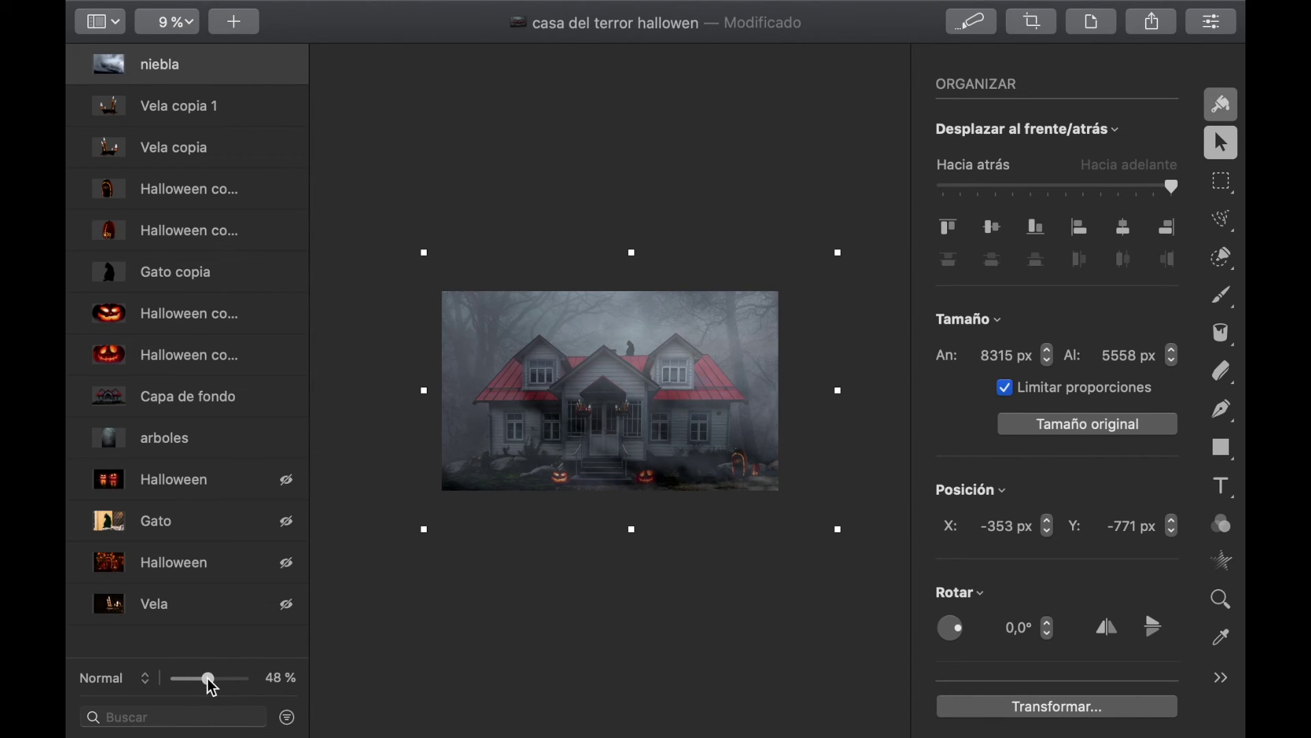
# Step: Give the niebla fog -135 % exposure and a 52 % black point in Color Adjustments
pyautogui.click(1227, 529)
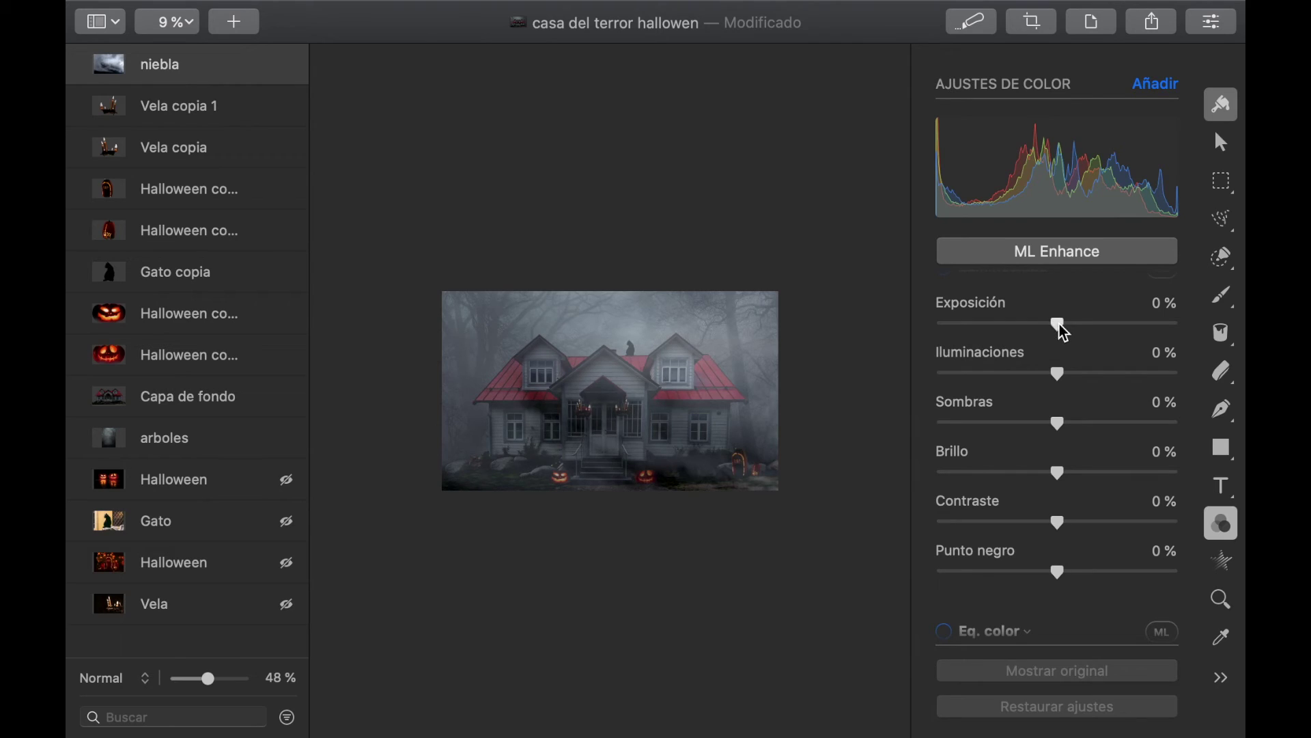
pyautogui.moveTo(1059, 325); pyautogui.dragTo(980, 313)
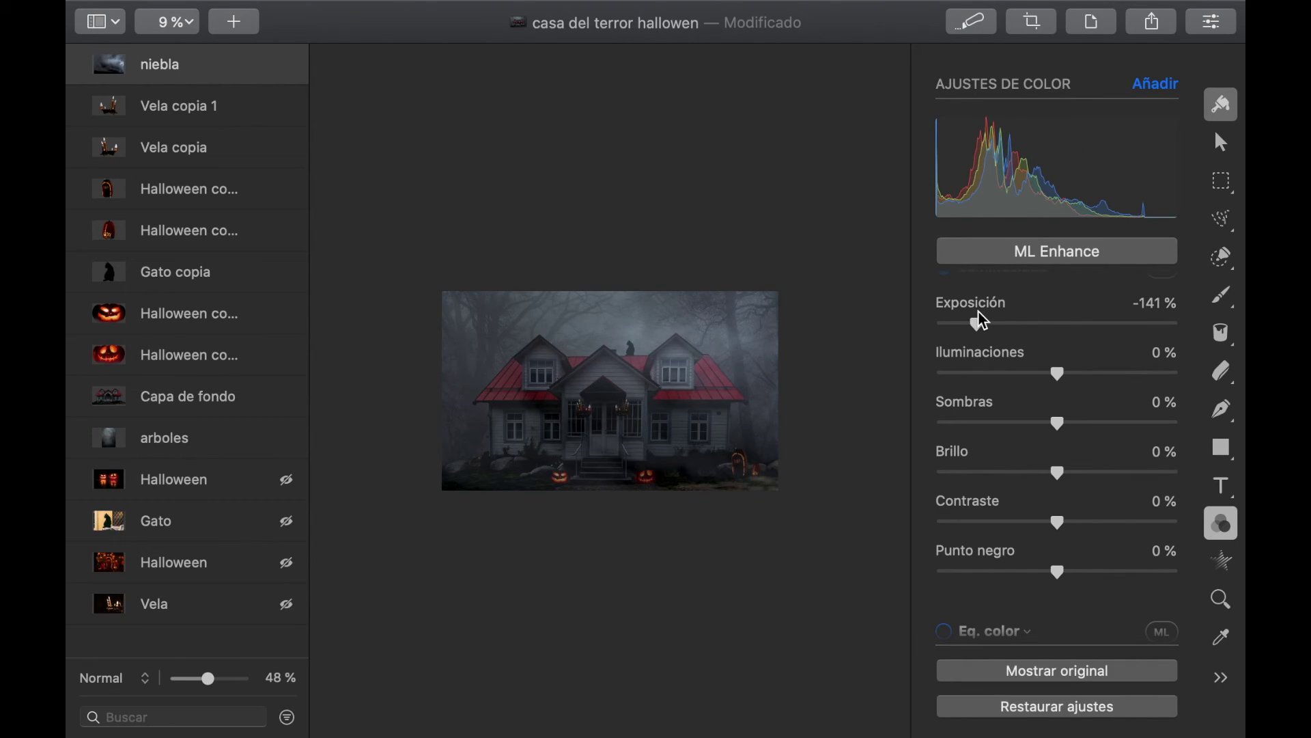
pyautogui.moveTo(983, 323)
pyautogui.mouseDown()
pyautogui.moveTo(1184, 330)
pyautogui.moveTo(988, 328)
pyautogui.mouseUp()
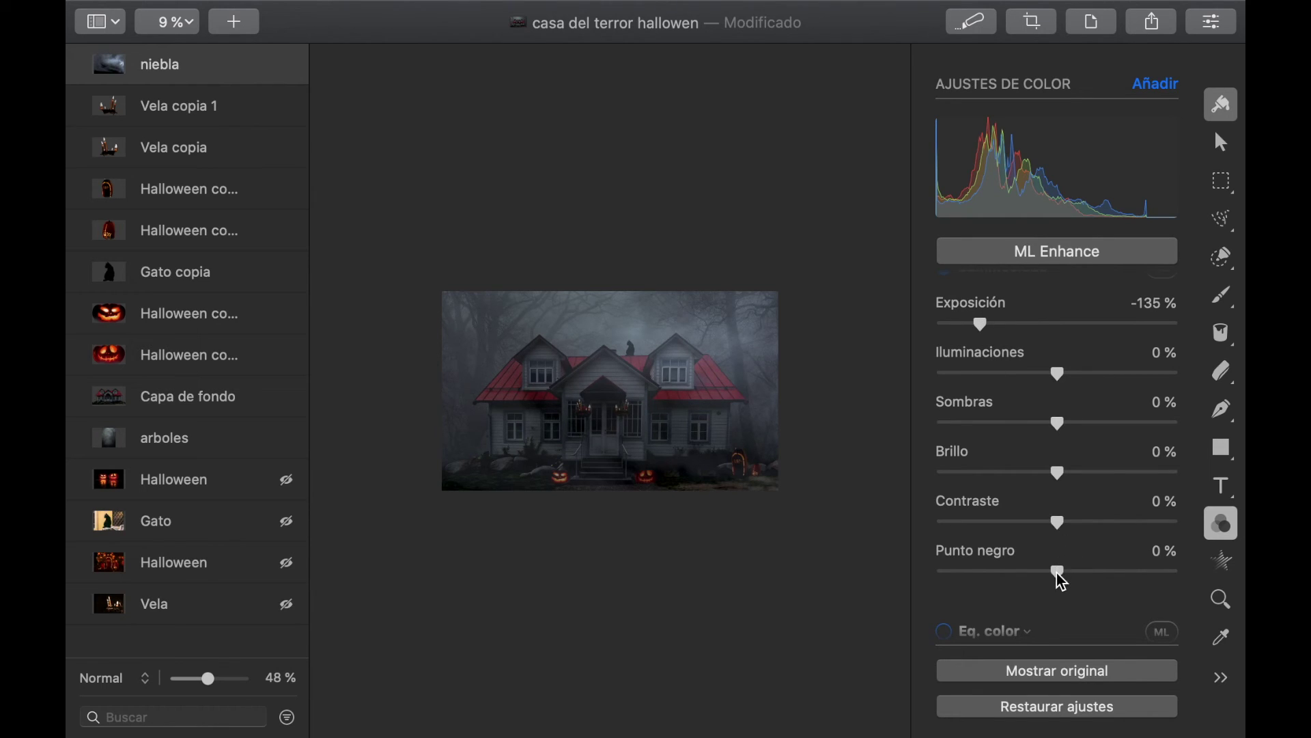
pyautogui.moveTo(1057, 571); pyautogui.dragTo(1113, 571)
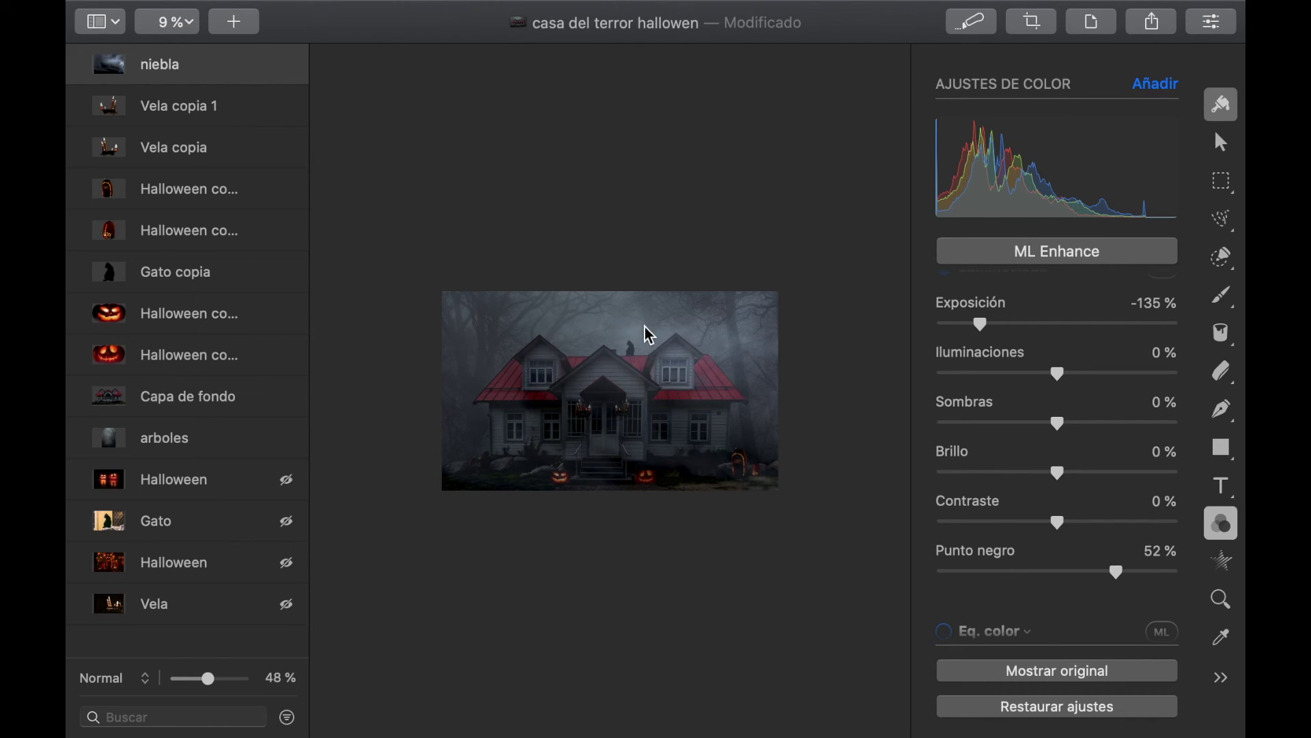
pyautogui.scroll(3, 753, 416)
pyautogui.scroll(-2, 753, 416)
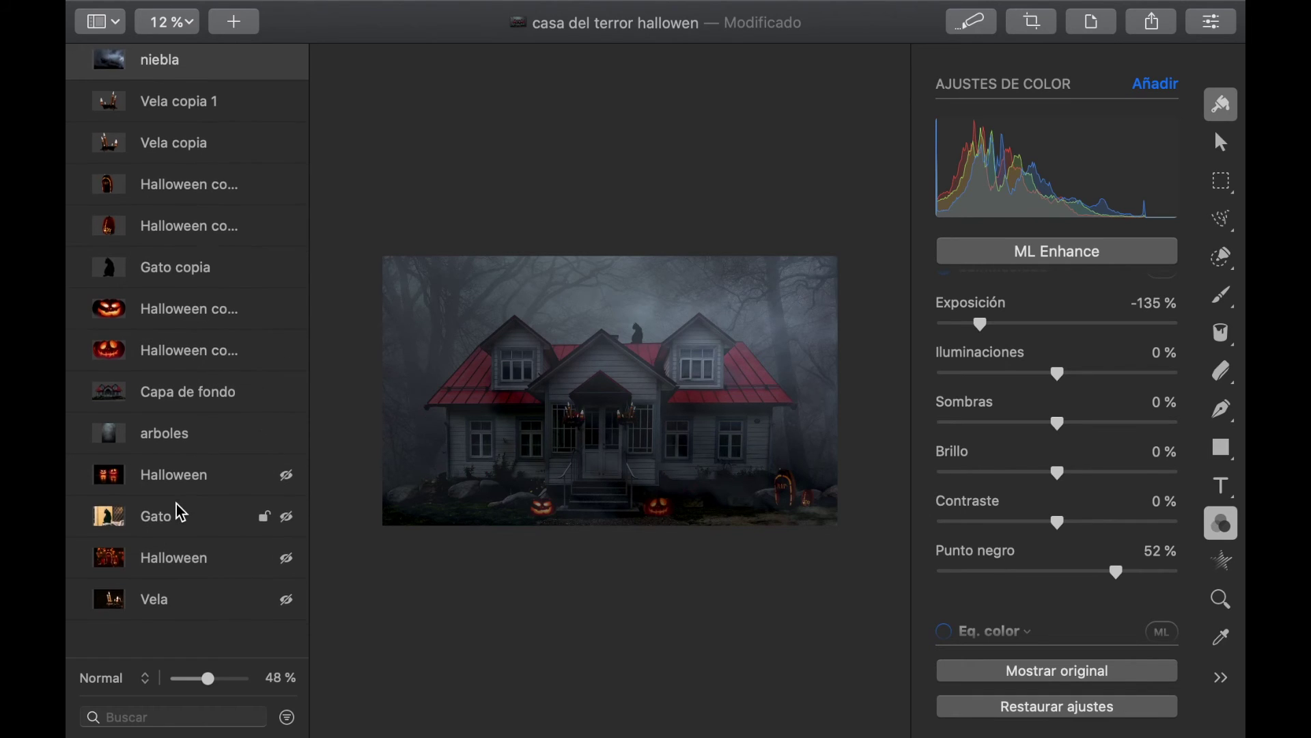
# Step: Add a Tono y saturación adjustment to Capa de fondo: Saturación -17 %, Vivacidad -12 %
pyautogui.click(135, 406)
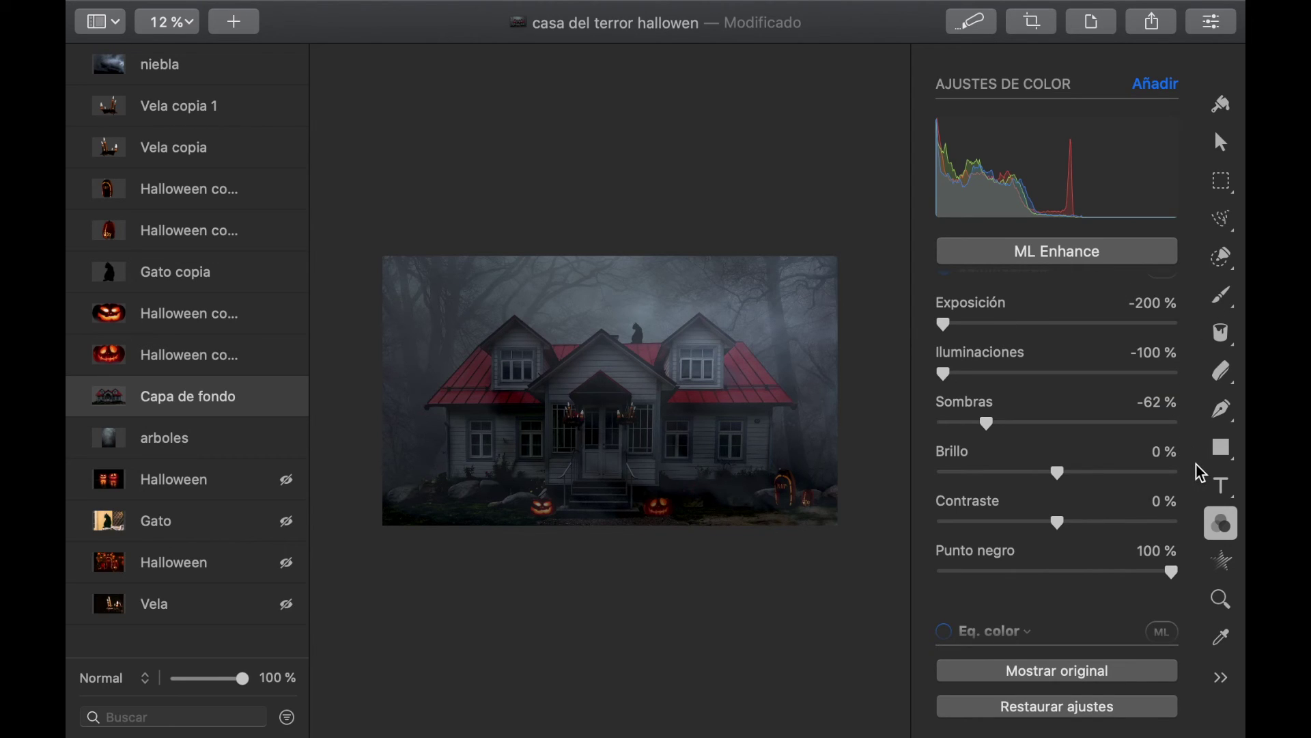
pyautogui.scroll(-10, 1197, 478)
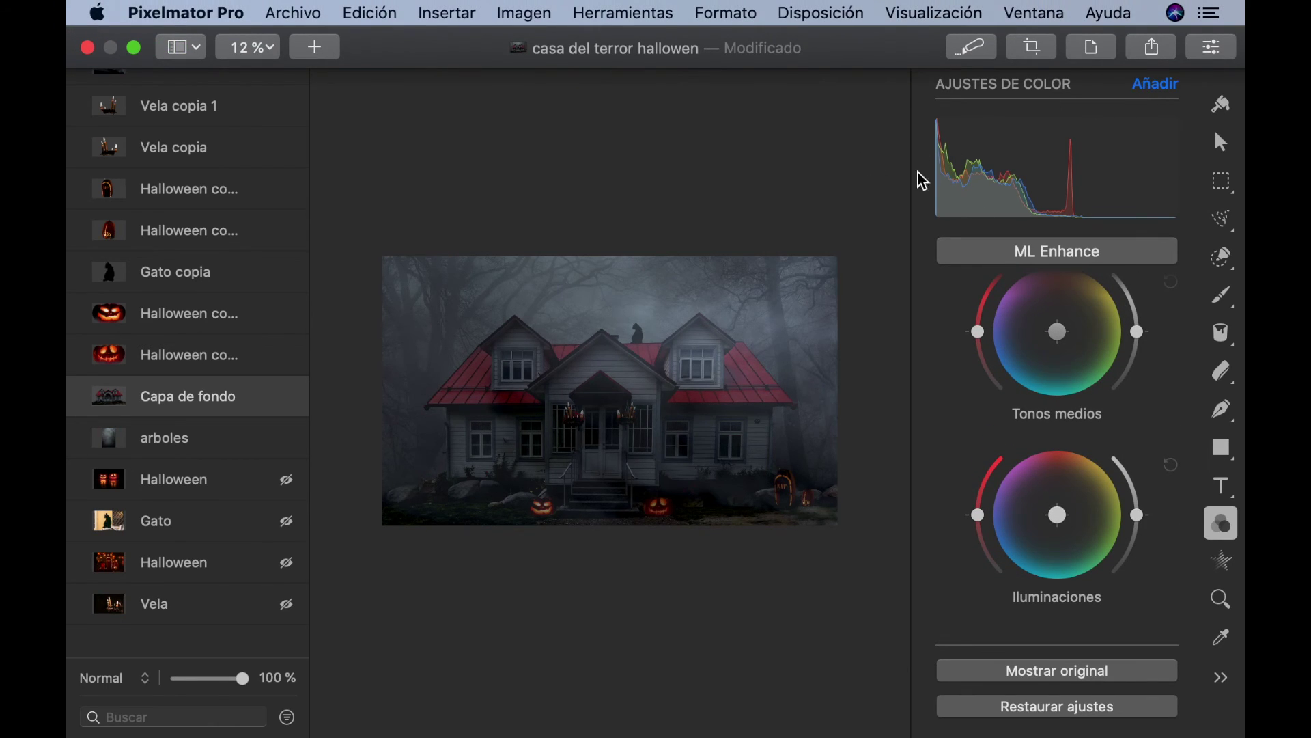
pyautogui.click(1157, 88)
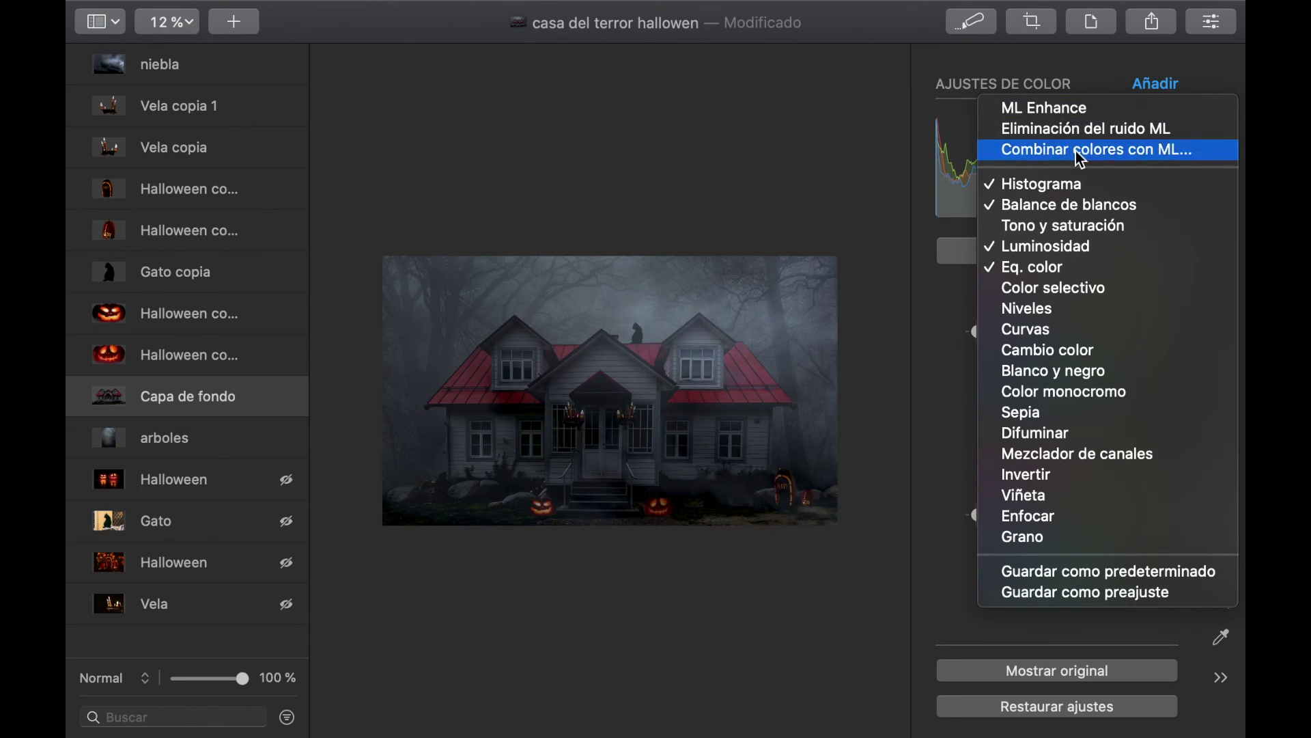
pyautogui.click(1071, 232)
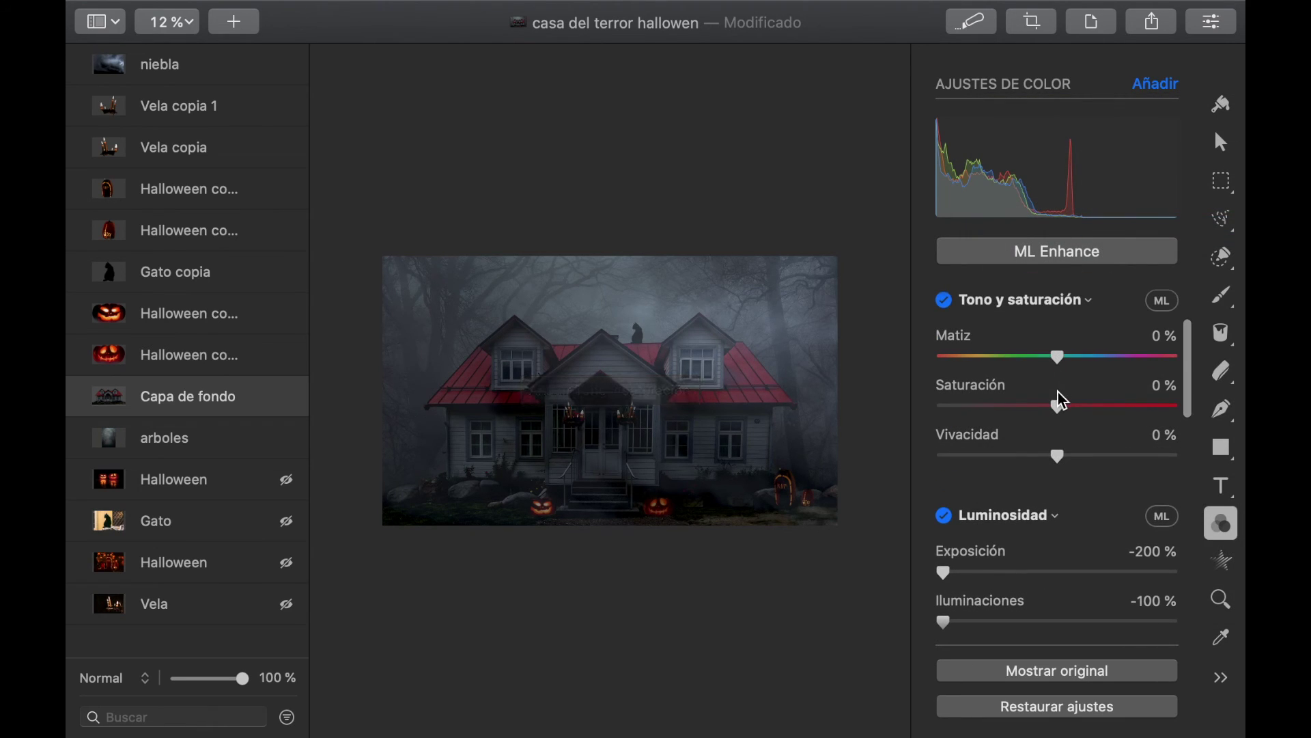
pyautogui.moveTo(1058, 409)
pyautogui.mouseDown()
pyautogui.moveTo(939, 411)
pyautogui.moveTo(1194, 404)
pyautogui.moveTo(1022, 407)
pyautogui.moveTo(1062, 412)
pyautogui.moveTo(1041, 408)
pyautogui.mouseUp()
pyautogui.moveTo(1056, 457)
pyautogui.mouseDown()
pyautogui.moveTo(1031, 462)
pyautogui.moveTo(1083, 458)
pyautogui.moveTo(1041, 456)
pyautogui.mouseUp()
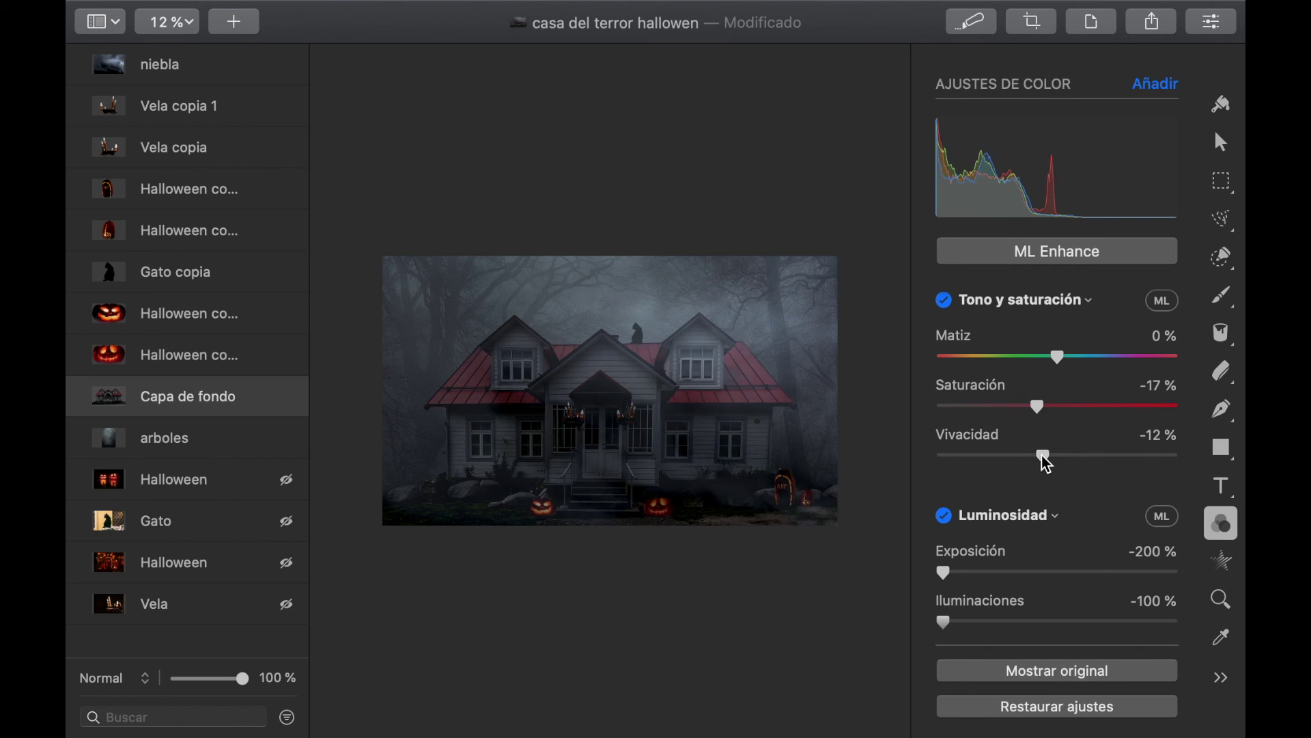